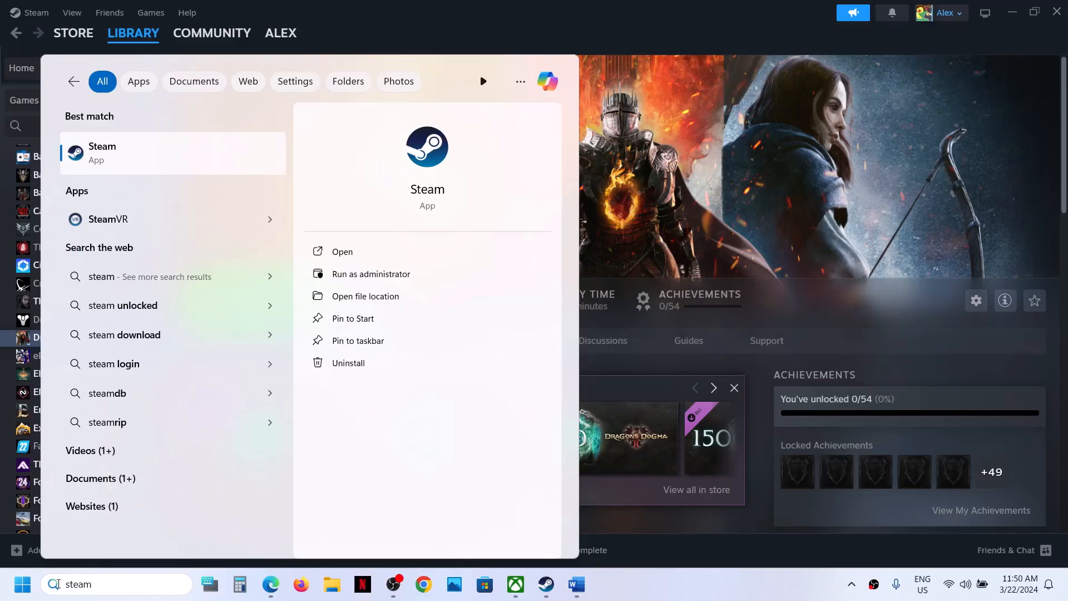
- Display the PC's power options to view the Restart choice, and dismiss them without choosing anything
click(22, 584)
click(403, 536)
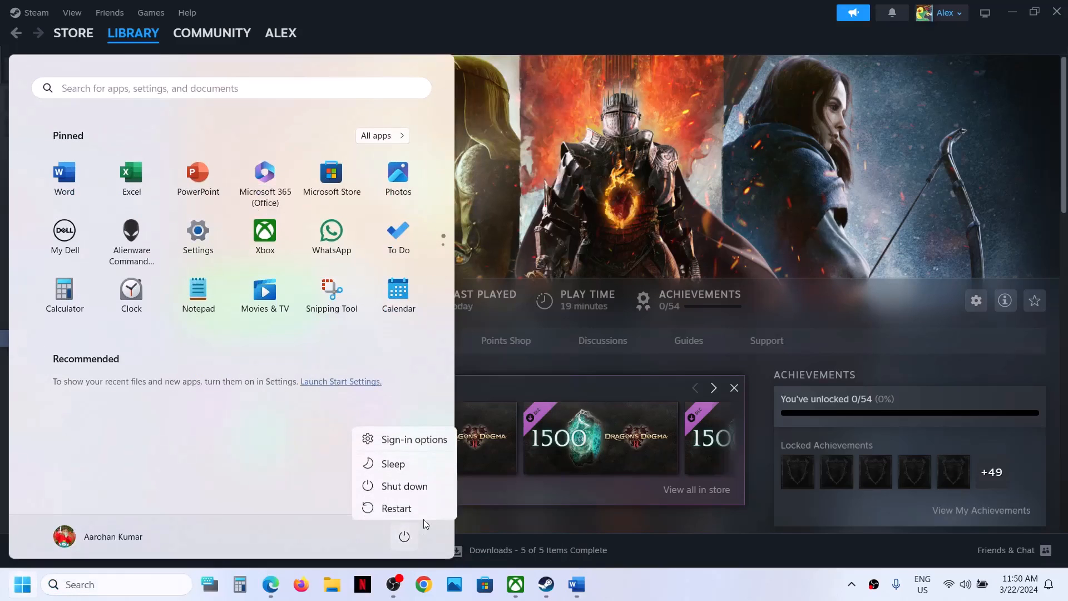
click(695, 220)
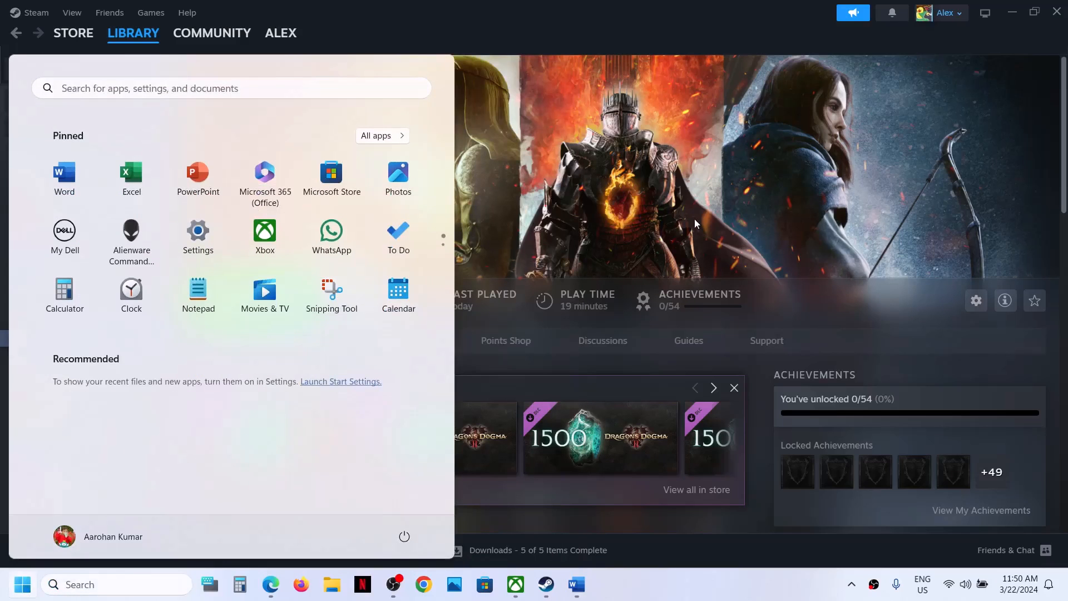
click(695, 218)
- Switch to the Word notes, highlight the Step 2 text about launching Steam as Administrator, and minimize the document
click(576, 584)
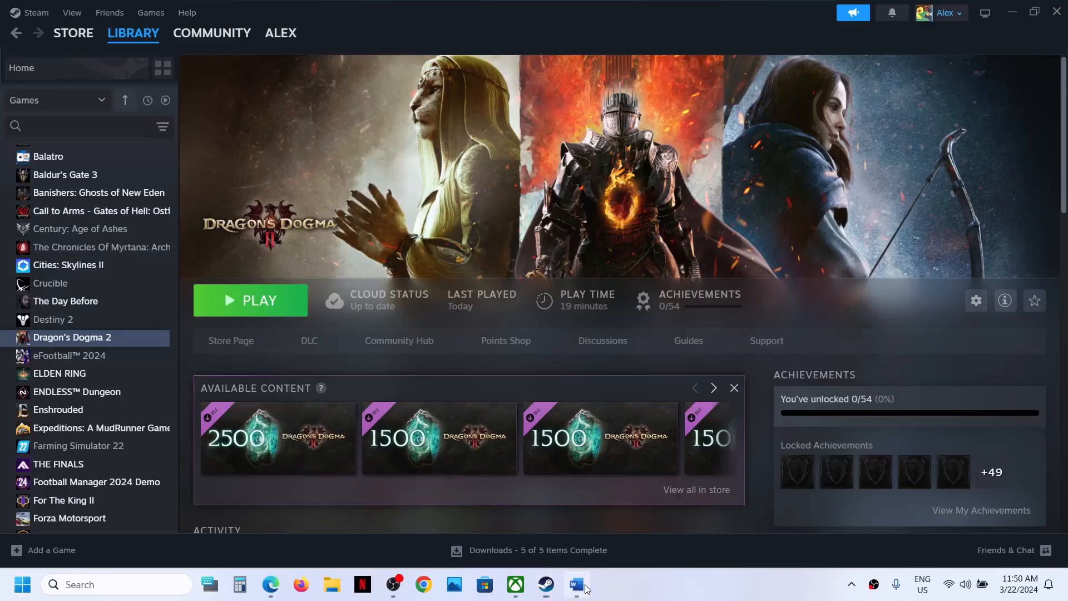
drag(156, 300, 970, 308)
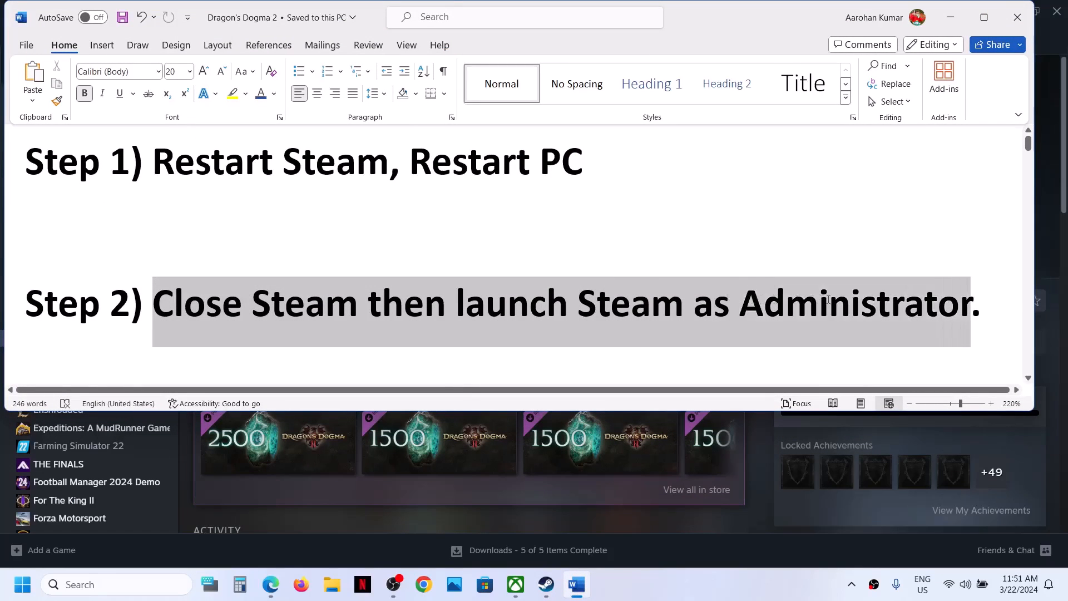
click(951, 17)
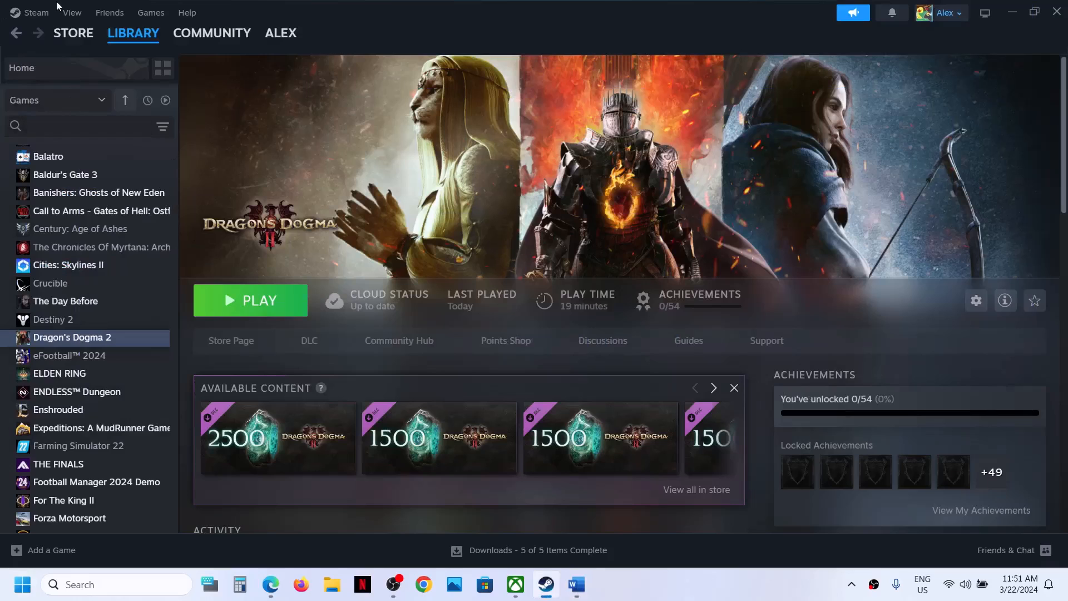
- View Steam's Exit option and look up Steam in Windows search to view its Run as administrator option without launching it
click(32, 12)
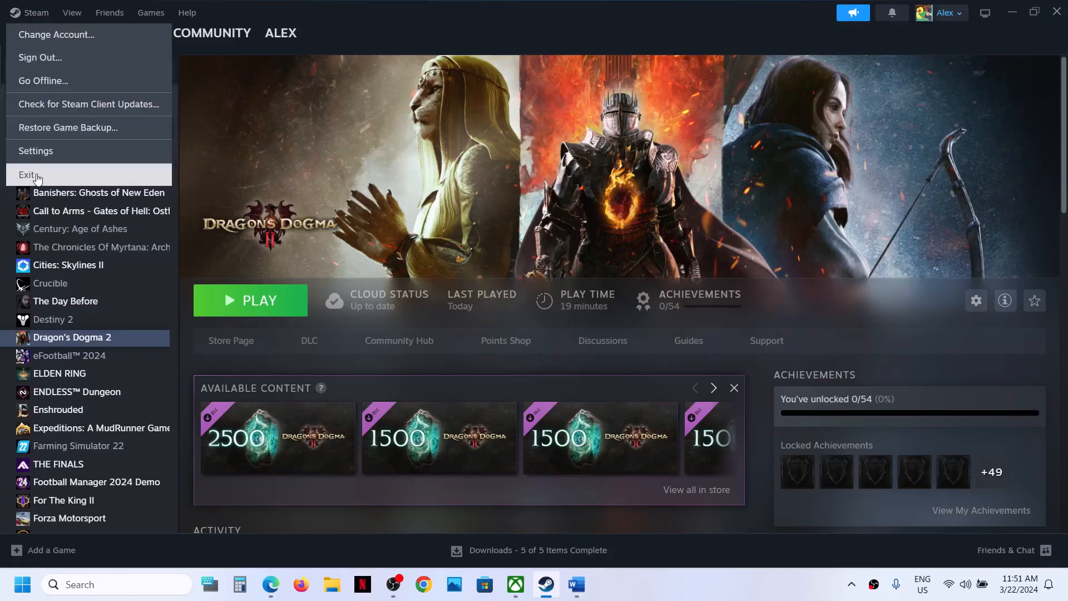
click(95, 584)
text(st)
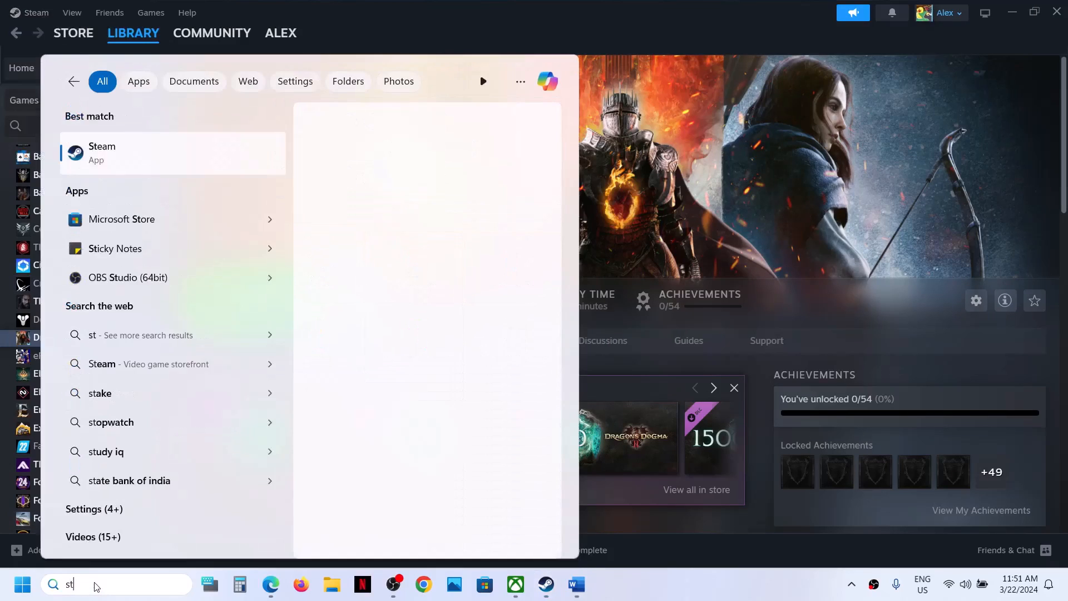
text(eam)
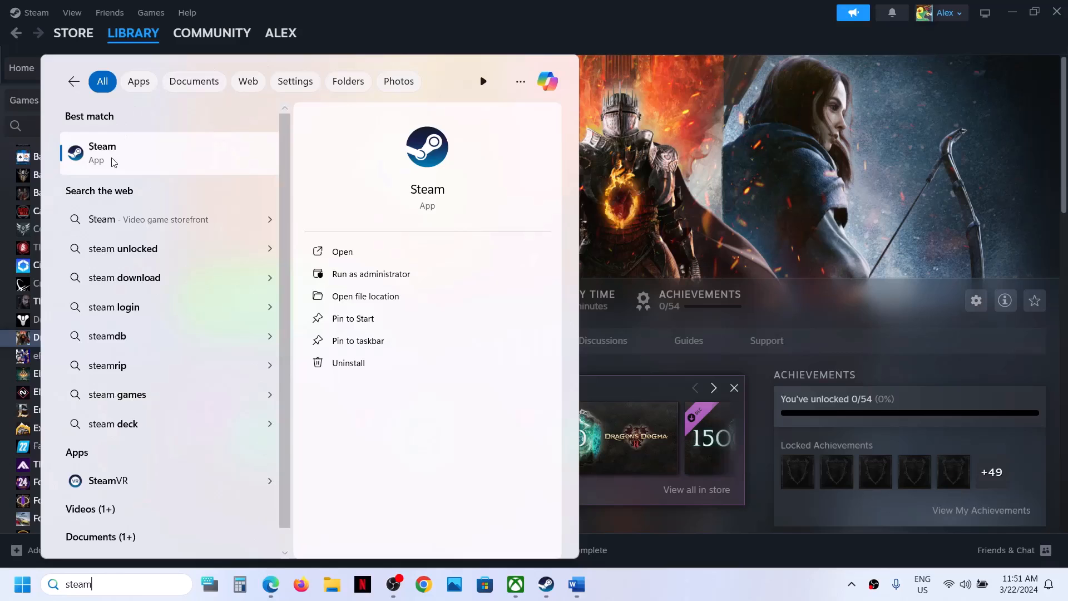
right_click(114, 162)
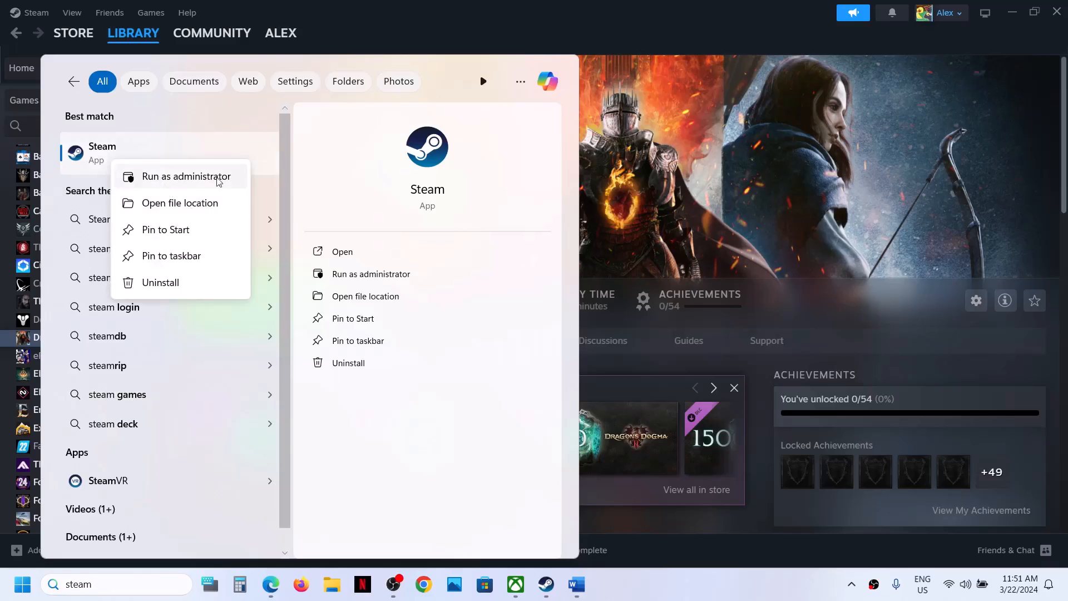
click(688, 198)
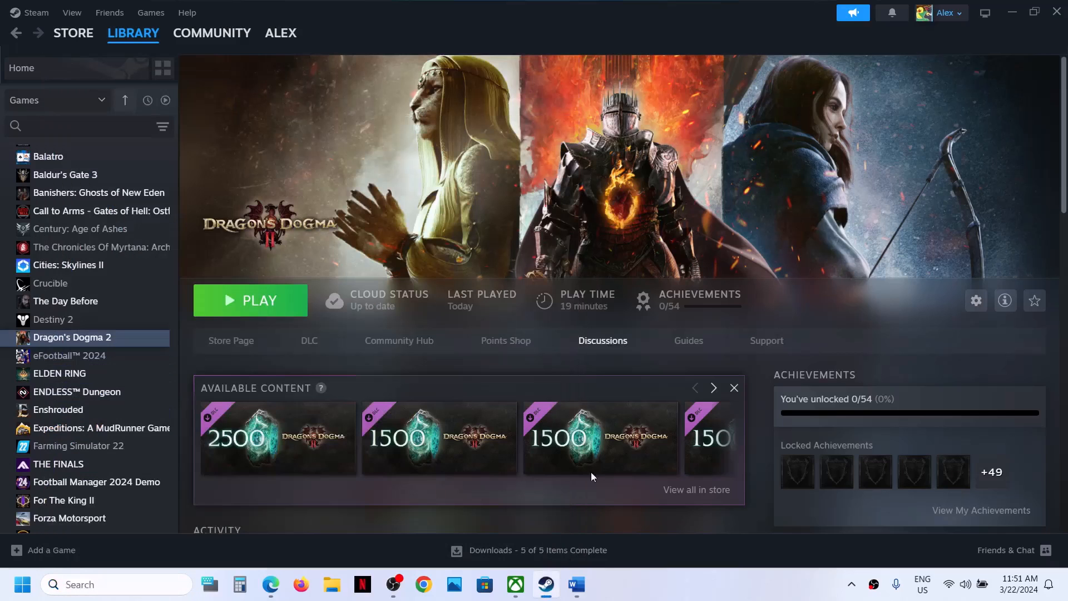
- Switch to the Word notes and correct the misspelled file name in Step 3 to Crashreport.exe
click(577, 585)
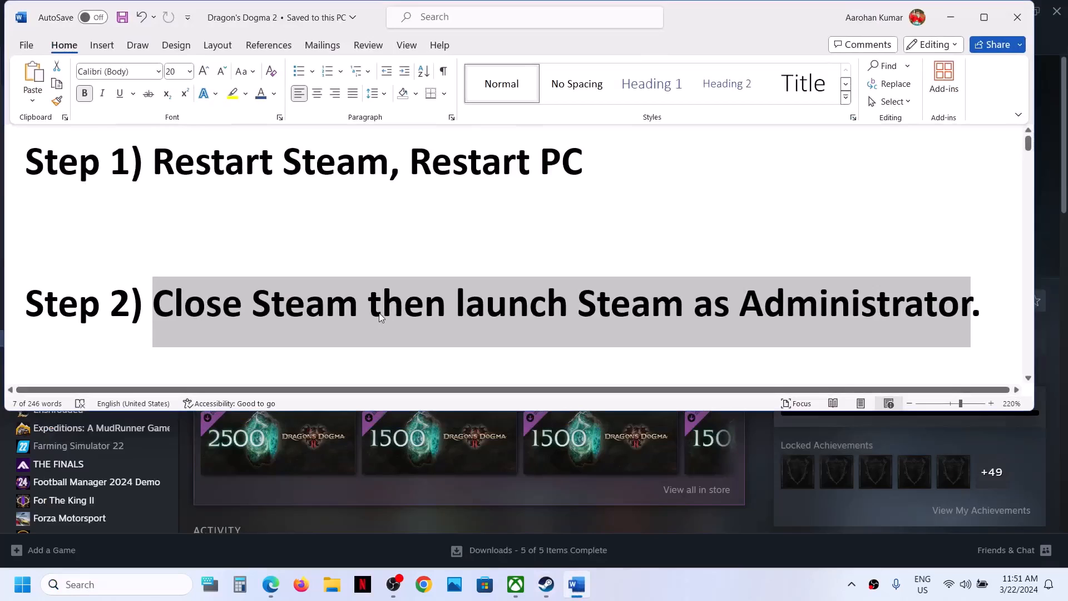
scroll(380, 314, down, 2)
scroll(380, 313, down, 2)
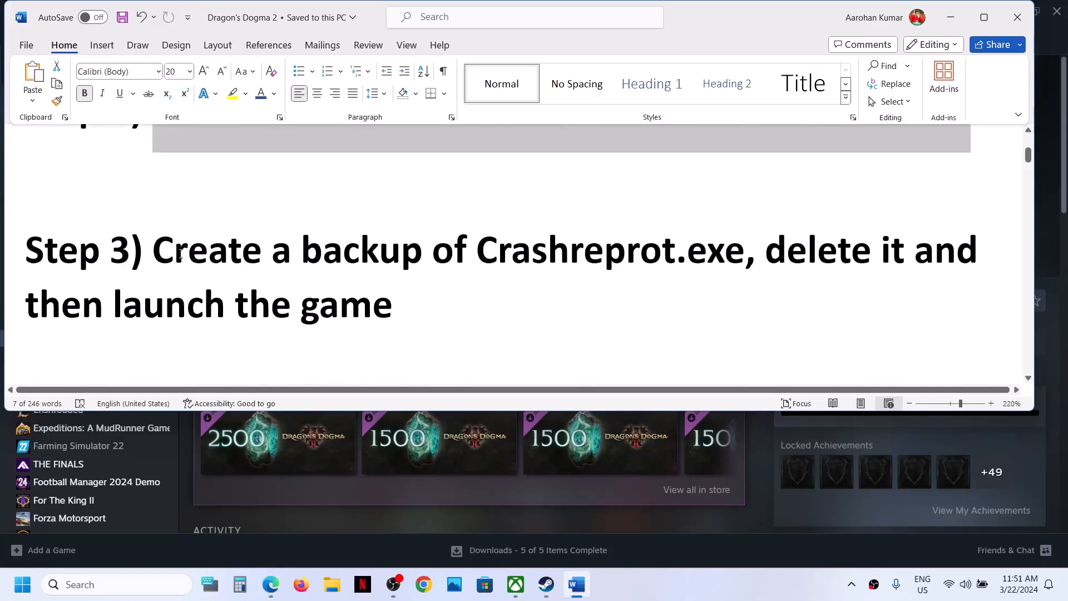
drag(180, 253, 668, 265)
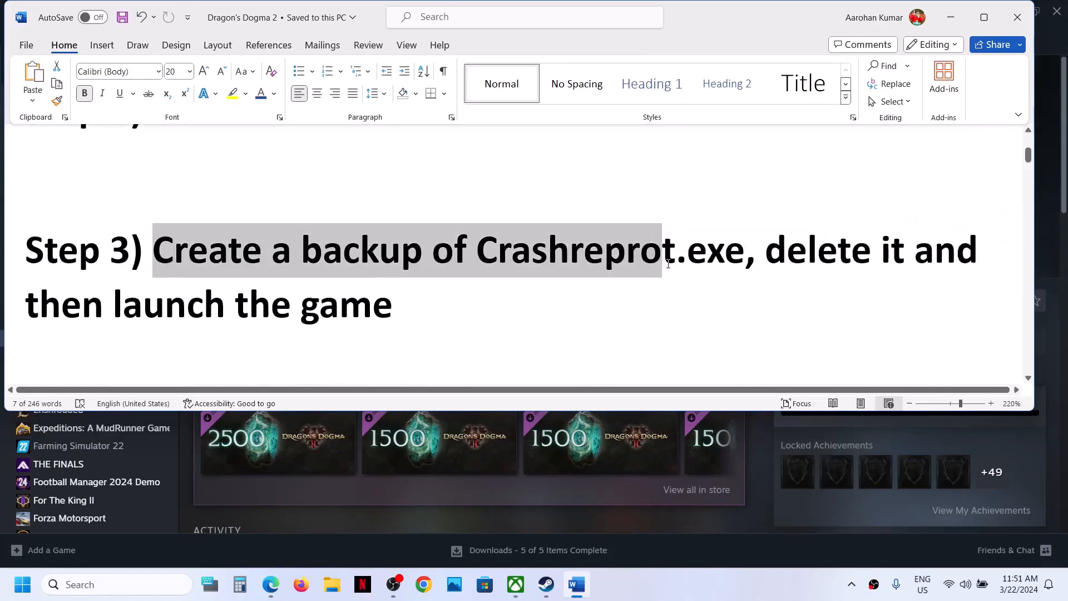
click(668, 265)
key(BackSpace)
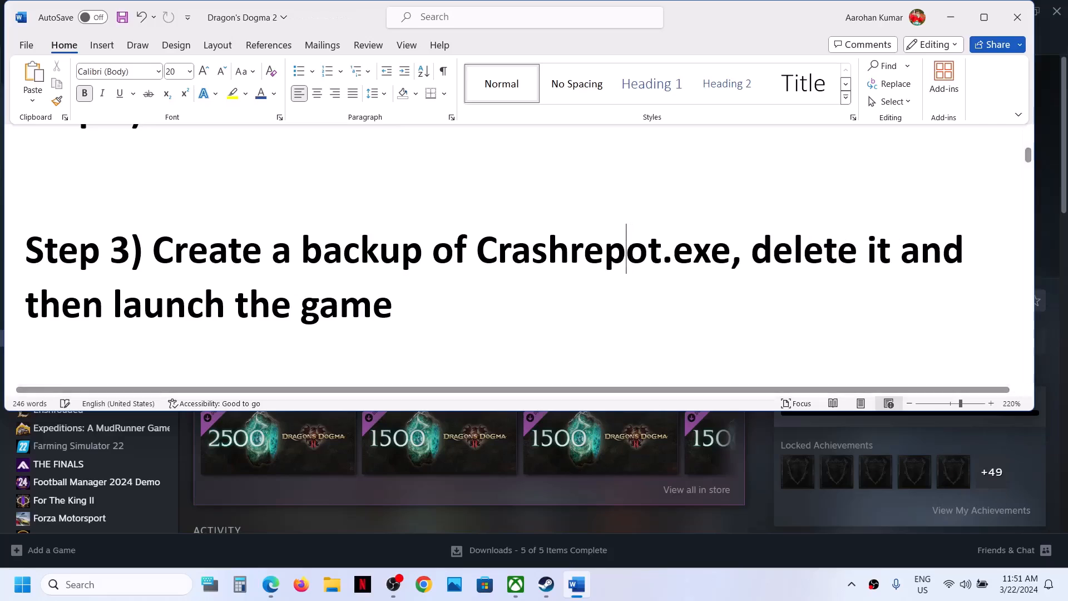
text(r)
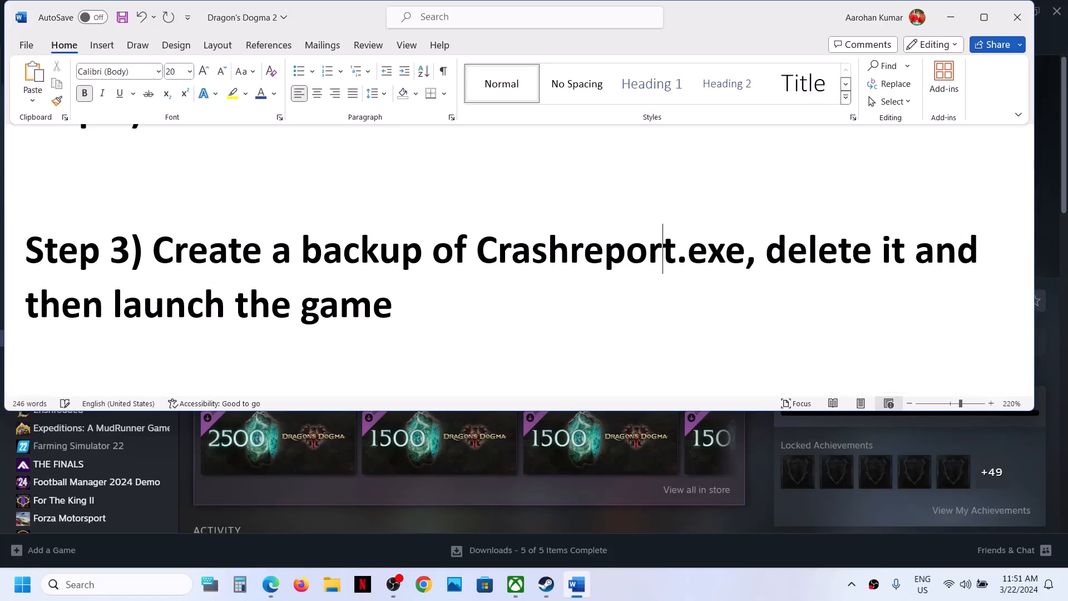
- Highlight the Step 3 text "delete it and then launch the game", clear the selection and minimize the notes
drag(797, 254, 840, 299)
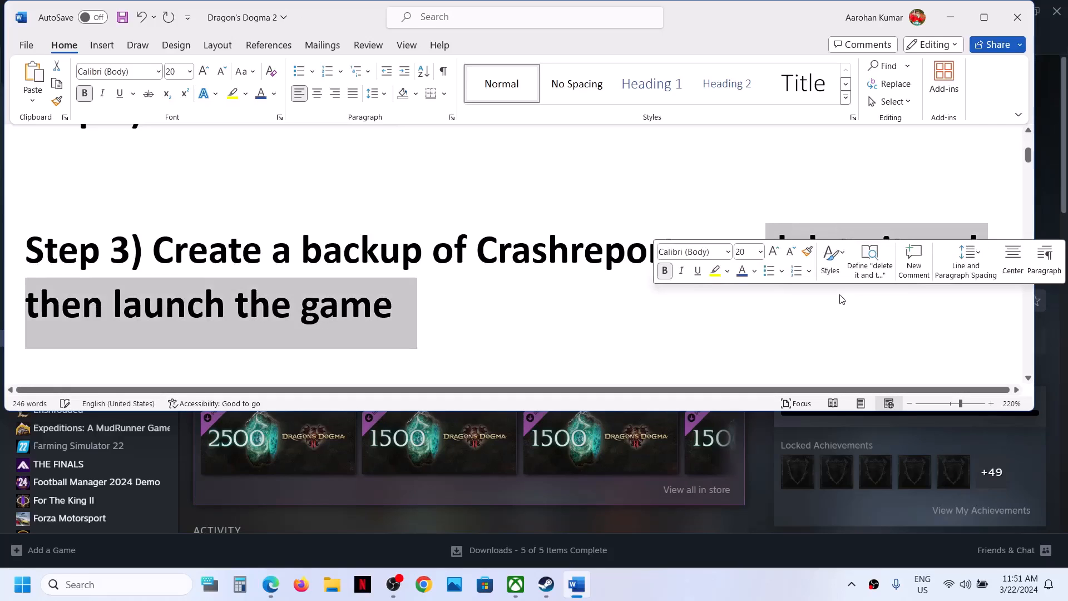
click(589, 237)
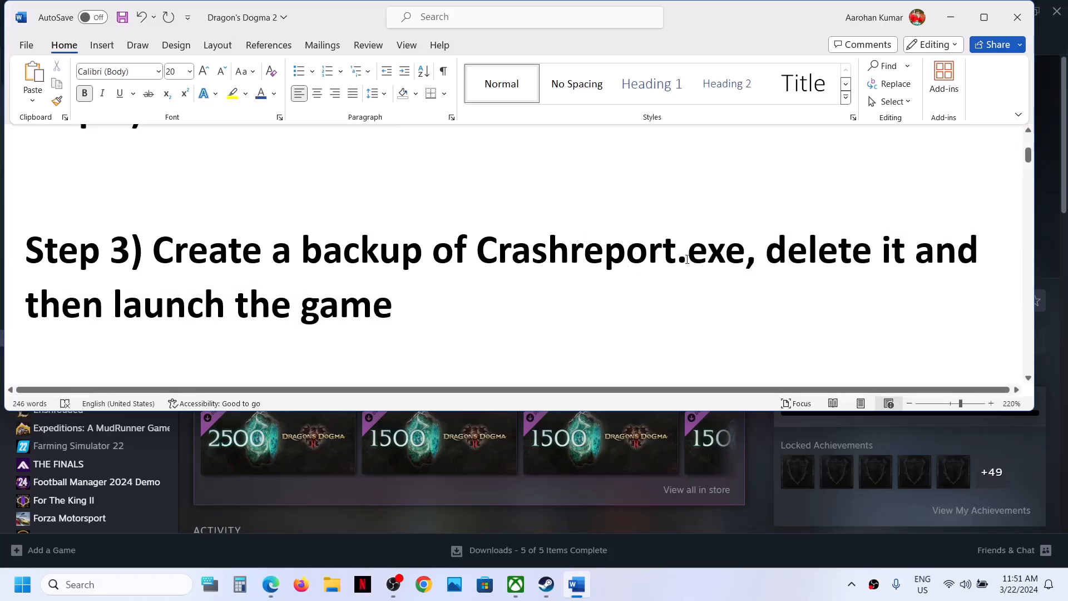
click(950, 21)
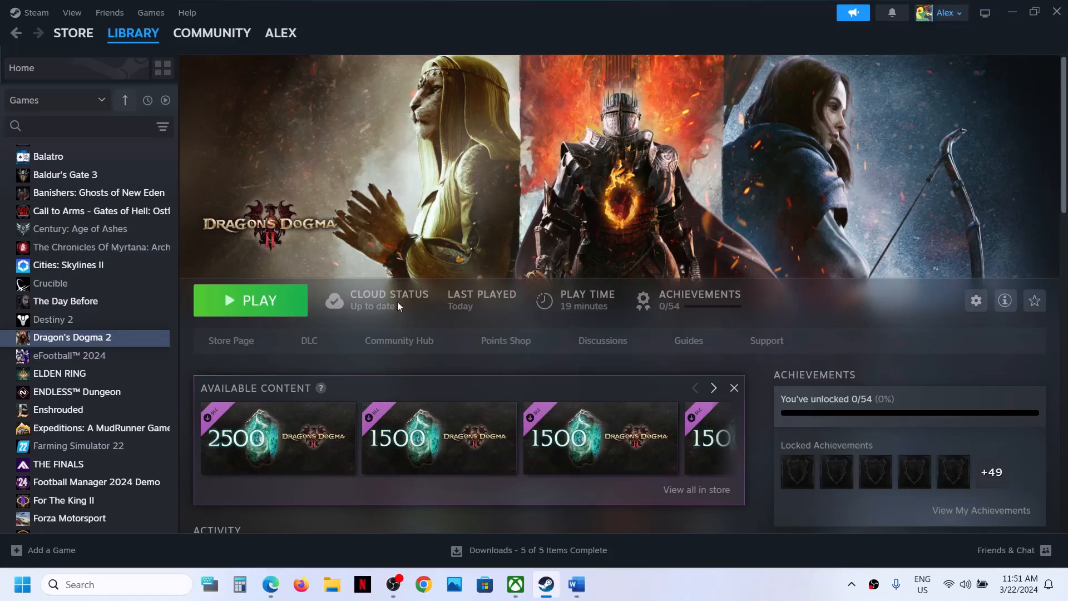
- Open the local files folder of Dragon's Dogma 2 from the Steam library
right_click(89, 341)
mouse_move(140, 422)
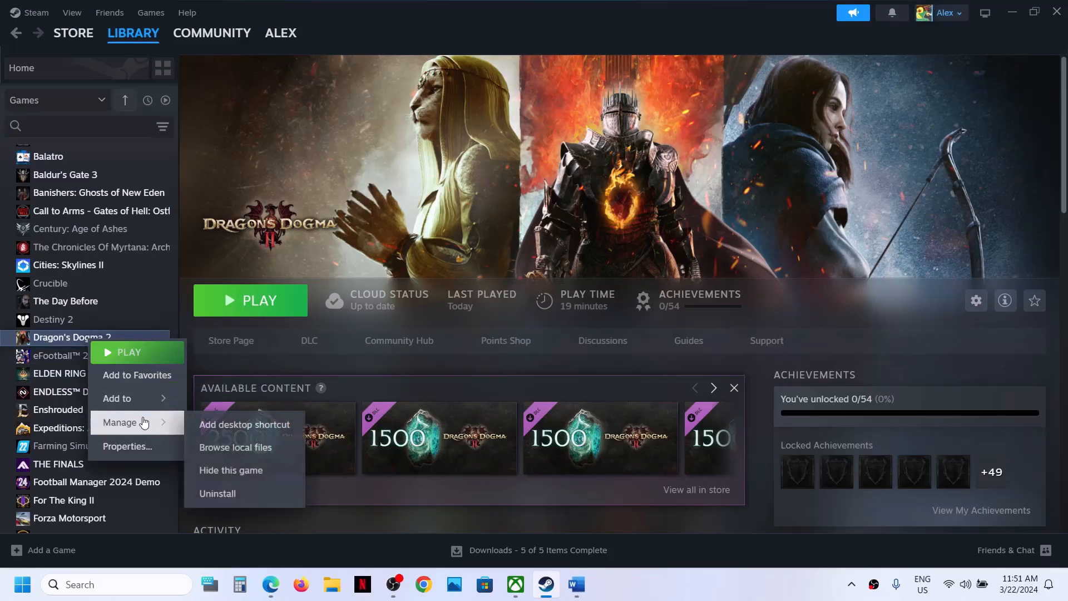
click(247, 448)
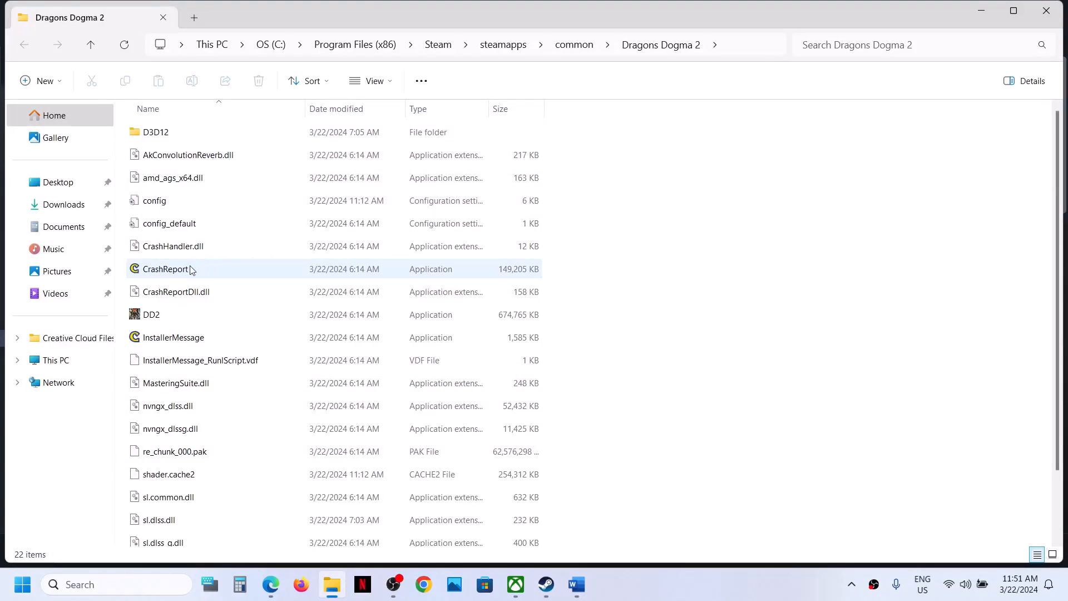
- Back up the CrashReport application by copying it from the game folder to the desktop
click(172, 272)
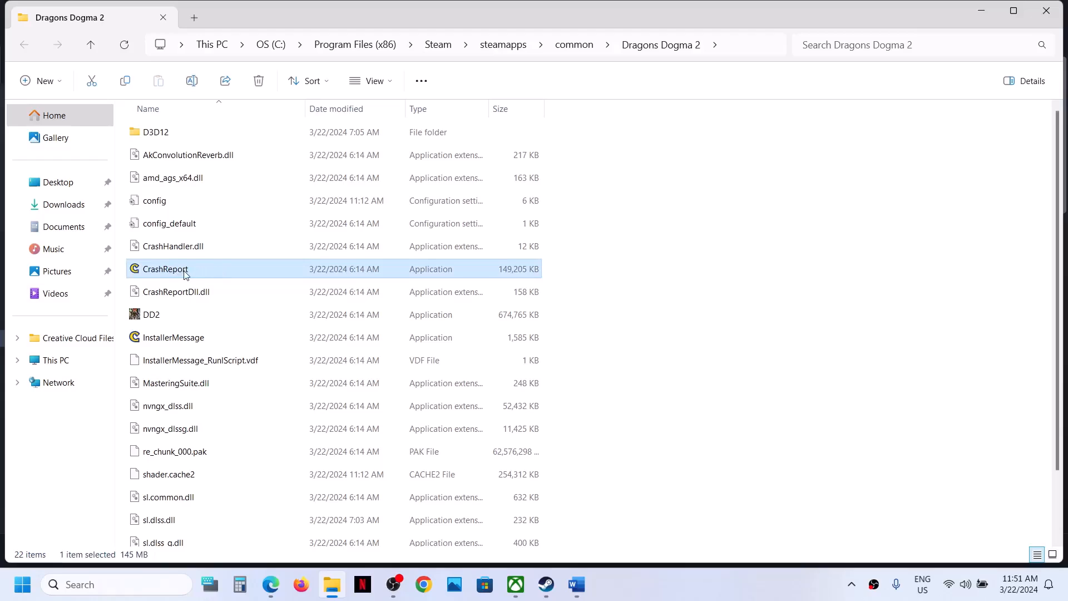
right_click(188, 272)
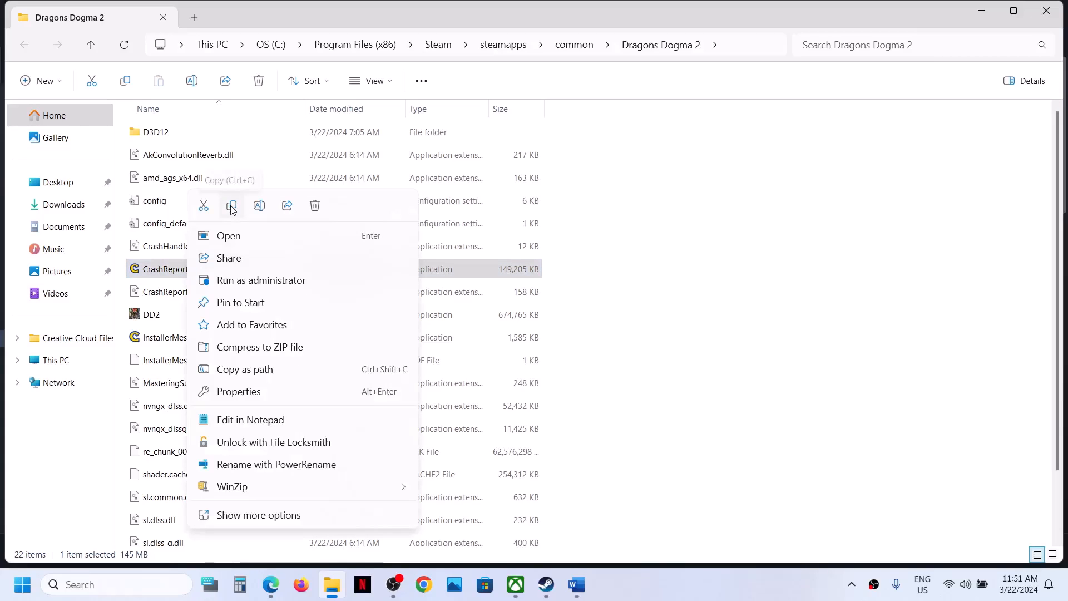
click(233, 206)
key(super+d)
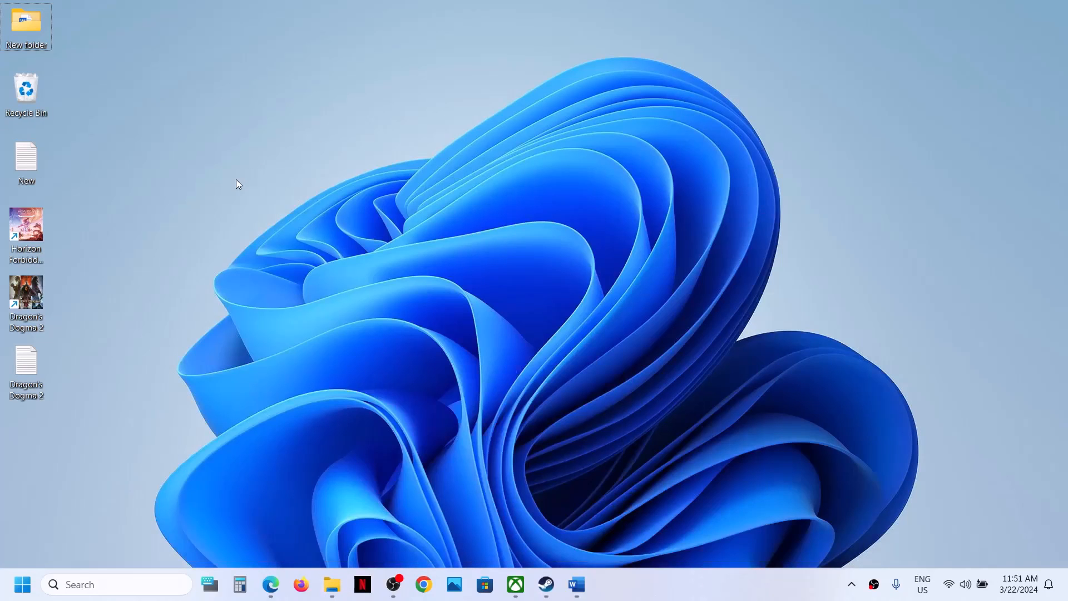
key(ctrl+v)
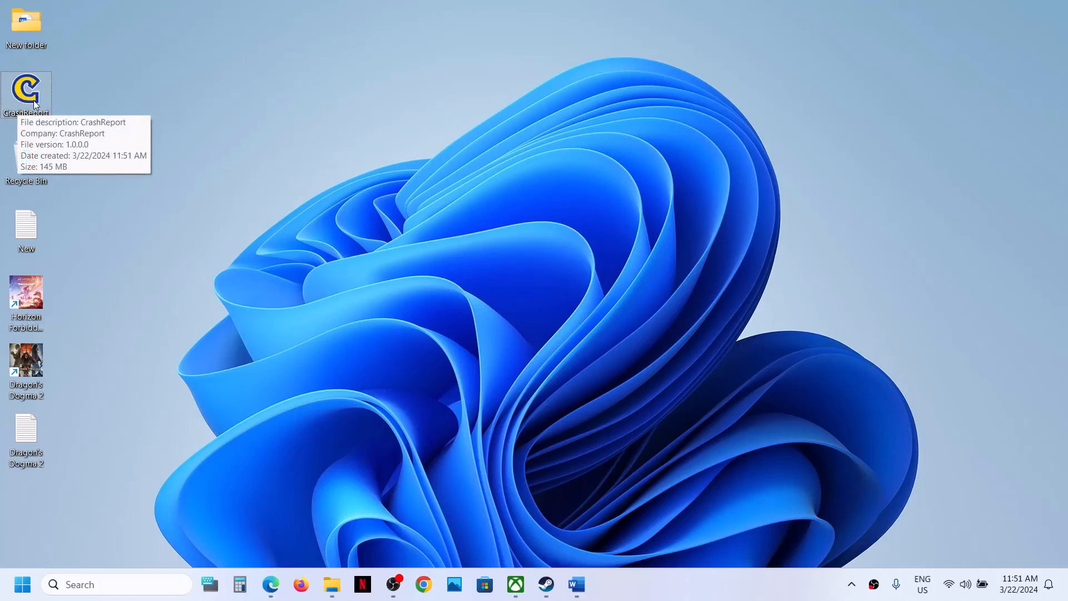
- Return to the Dragons Dogma 2 folder and delete the CrashReport application from it
click(342, 579)
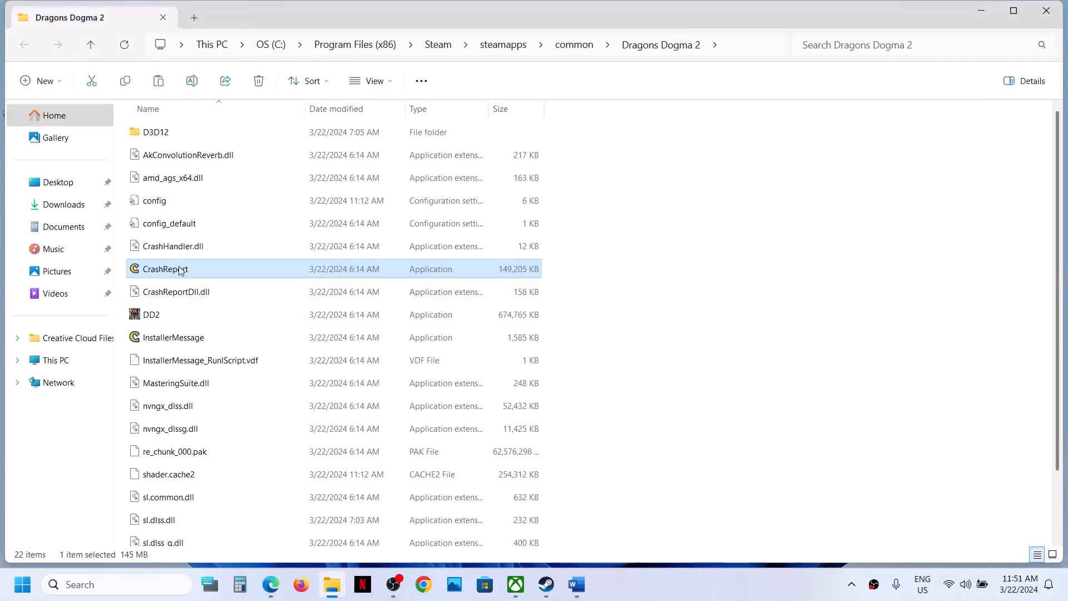
right_click(180, 271)
click(335, 183)
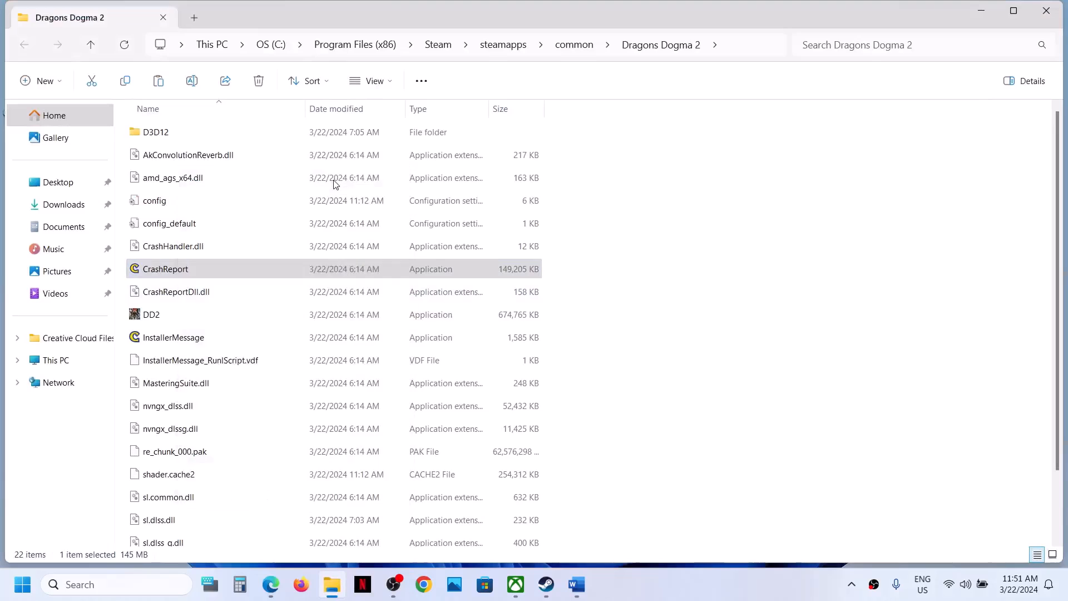
- Switch to Steam to view the Dragon's Dogma 2 launch page, and clear the open windows to reach the desktop
click(546, 584)
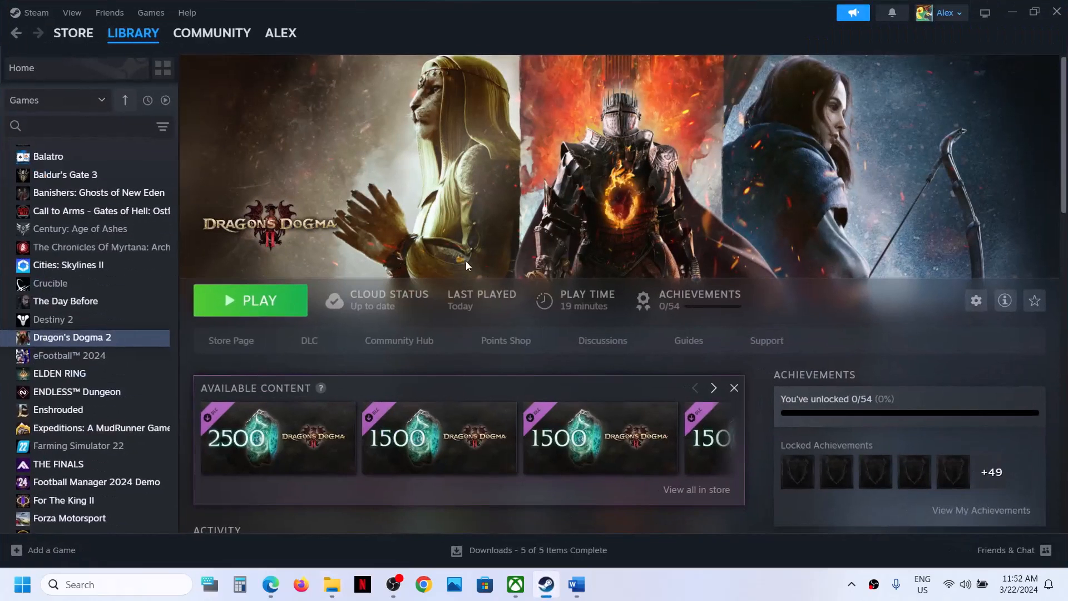
click(1011, 13)
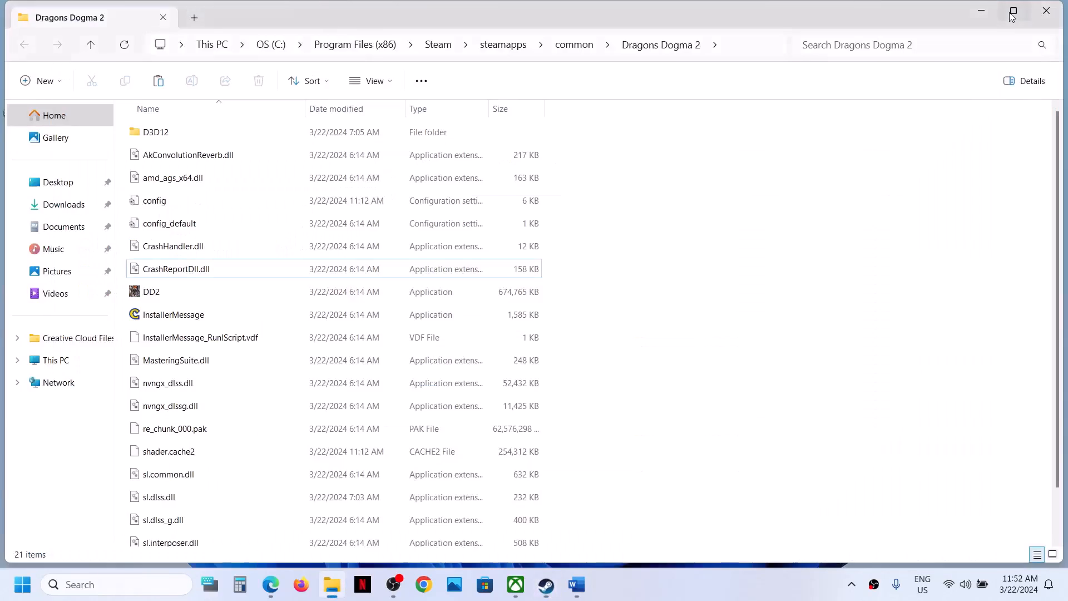
click(1011, 12)
- View the copy option for the CrashReport backup on the desktop, revisit the game folder and minimize it
right_click(25, 92)
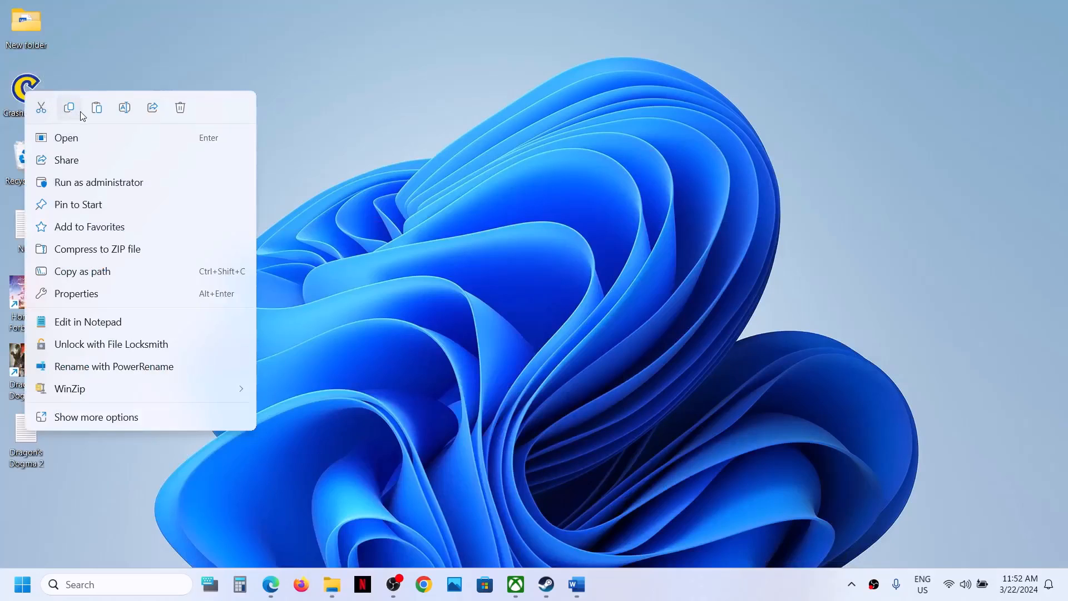
click(402, 69)
key(alt+Tab)
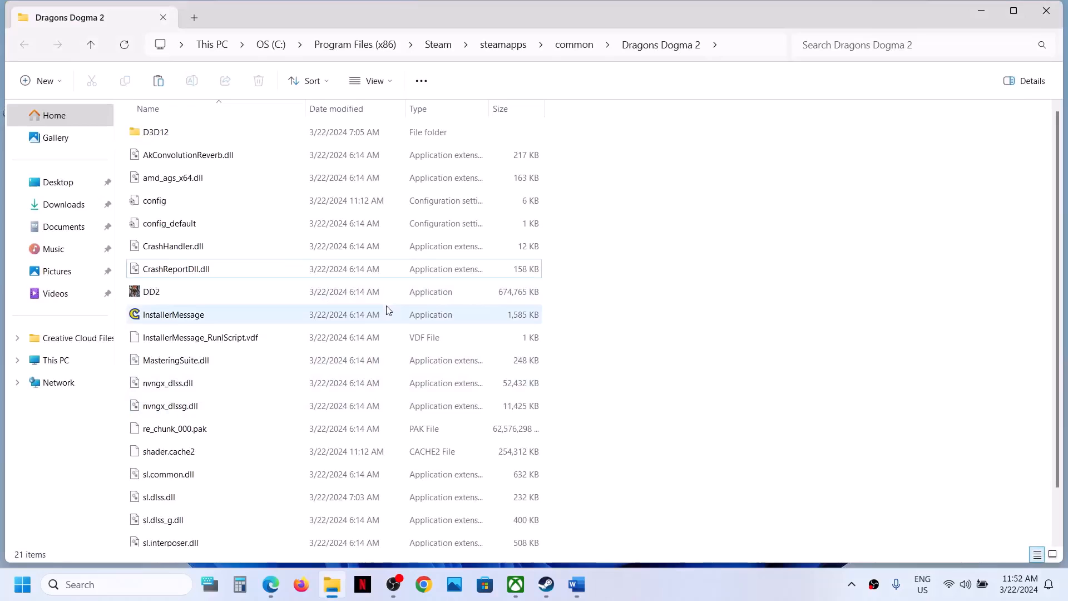
click(981, 11)
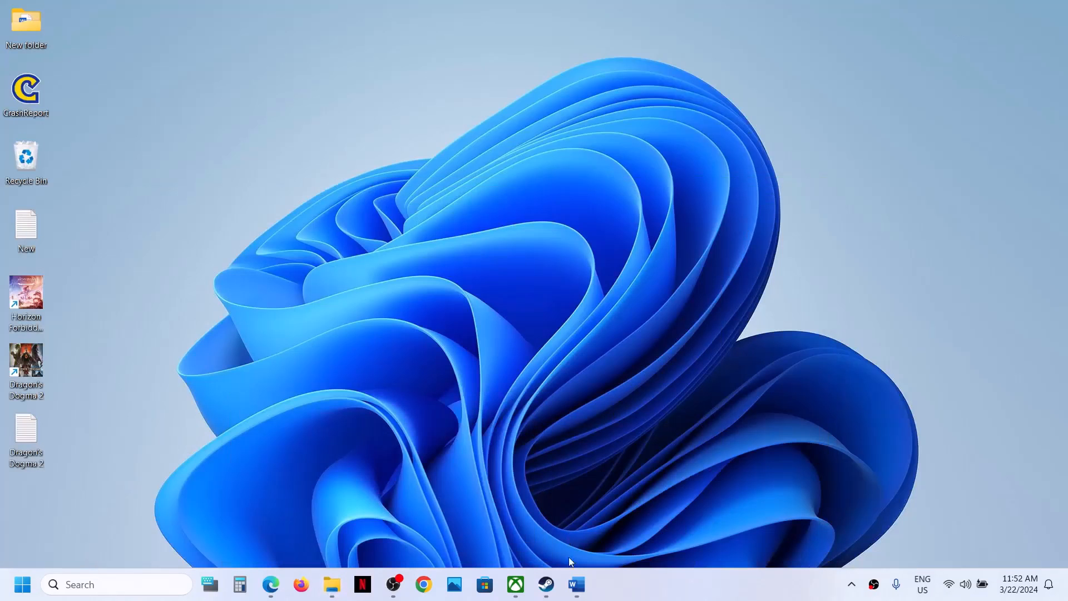
- Switch to the Word troubleshooting document and highlight Step 4 on clean-installing the graphics driver, including the NVIDIA and AMD links
click(546, 585)
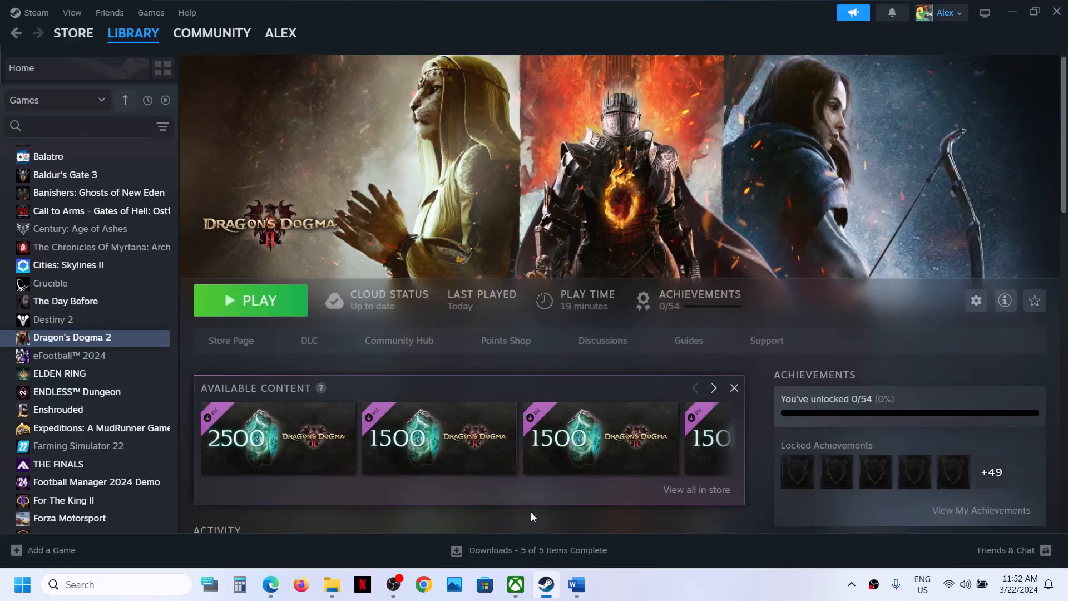
click(576, 584)
scroll(331, 310, down, 3)
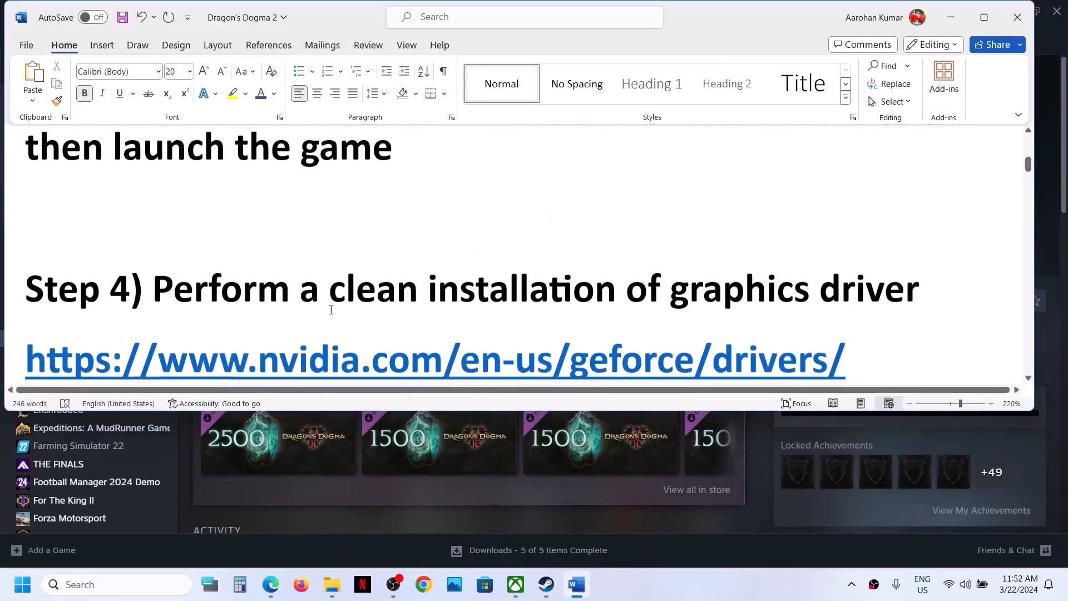
scroll(331, 310, down, 2)
drag(172, 241, 924, 234)
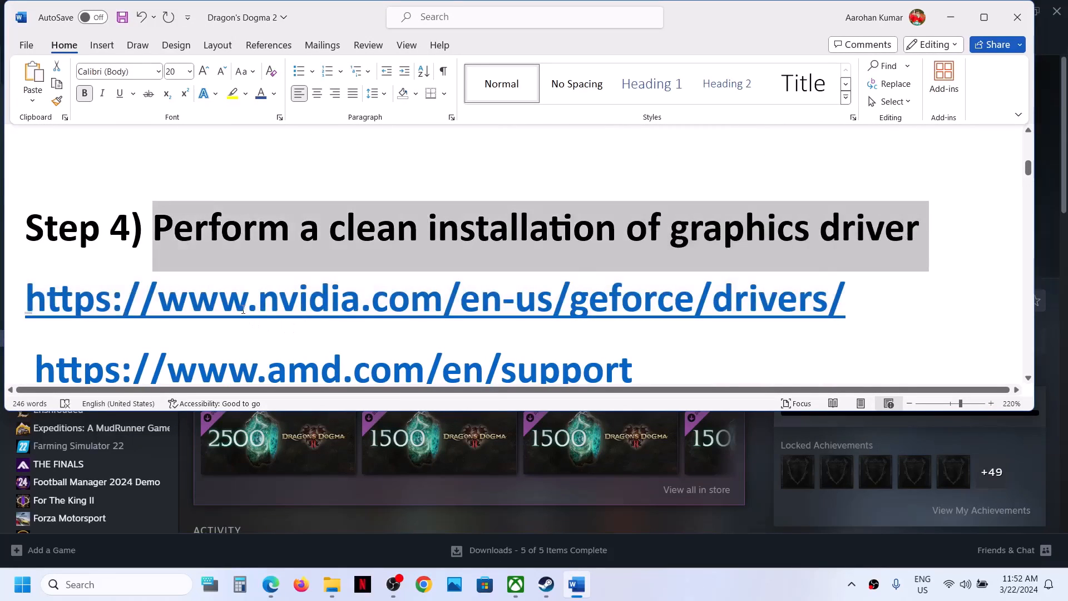
drag(242, 310, 479, 309)
scroll(361, 312, down, 1)
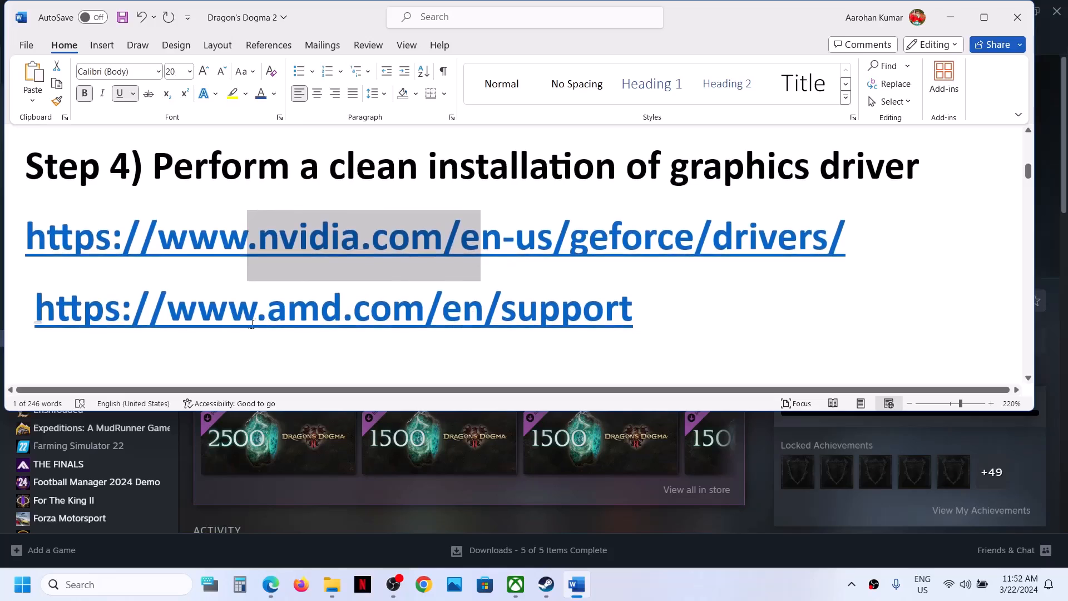
drag(235, 320, 515, 312)
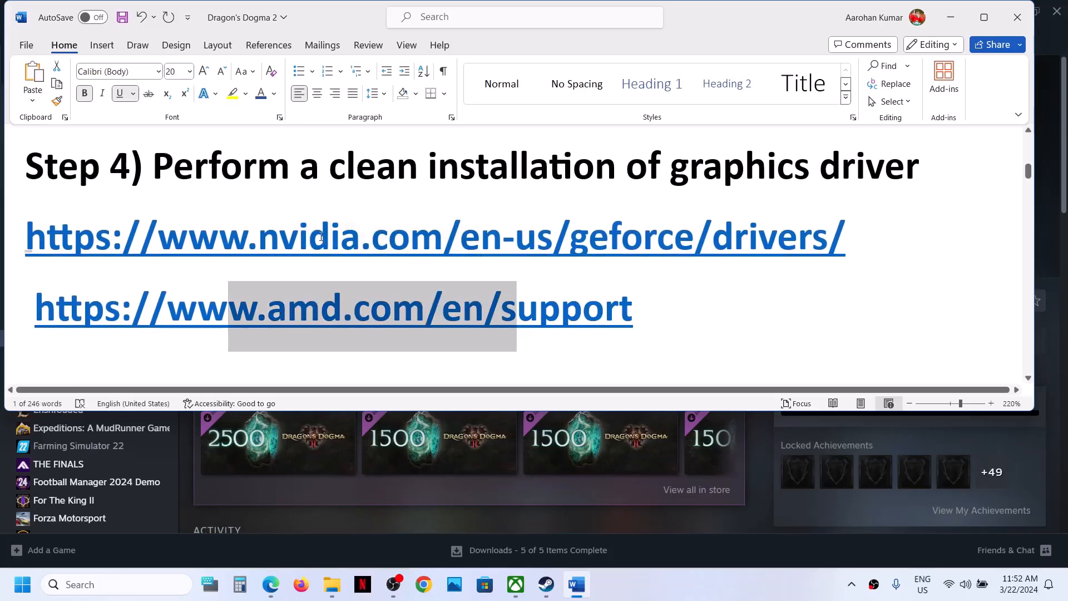
drag(321, 237, 773, 374)
click(763, 489)
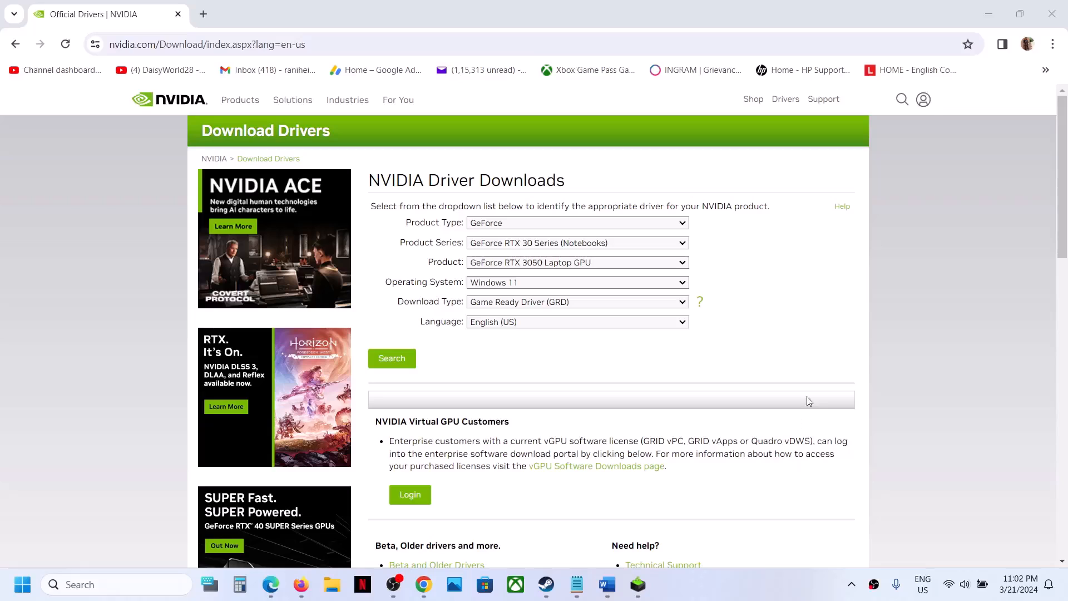
- Set the NVIDIA driver criteria to GeForce, GeForce RTX 30 Series (Notebooks), GeForce RTX 3050 Laptop GPU and Windows 11
click(665, 224)
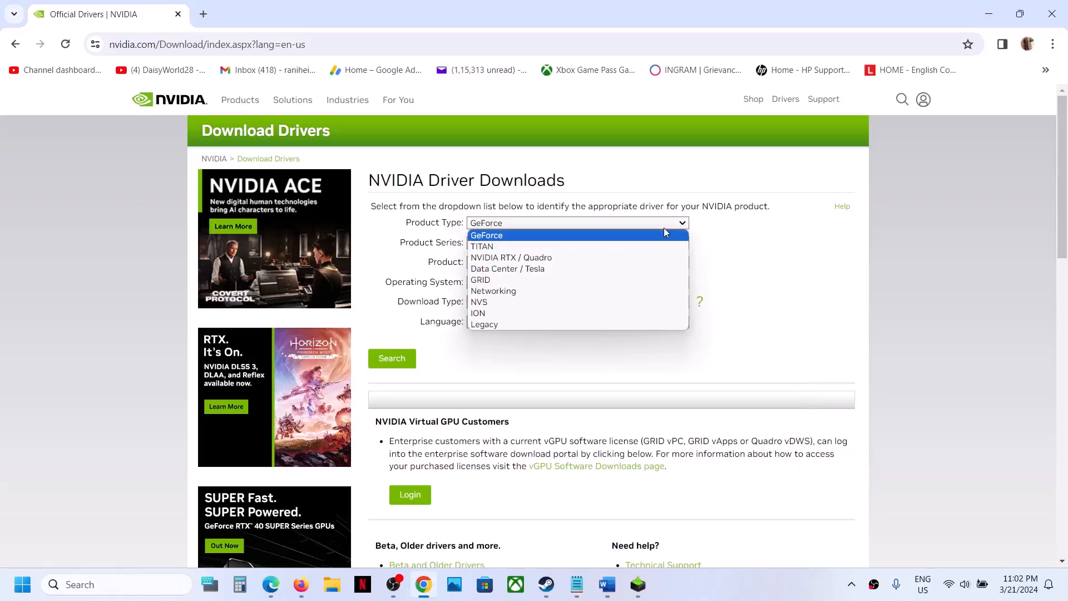
click(510, 234)
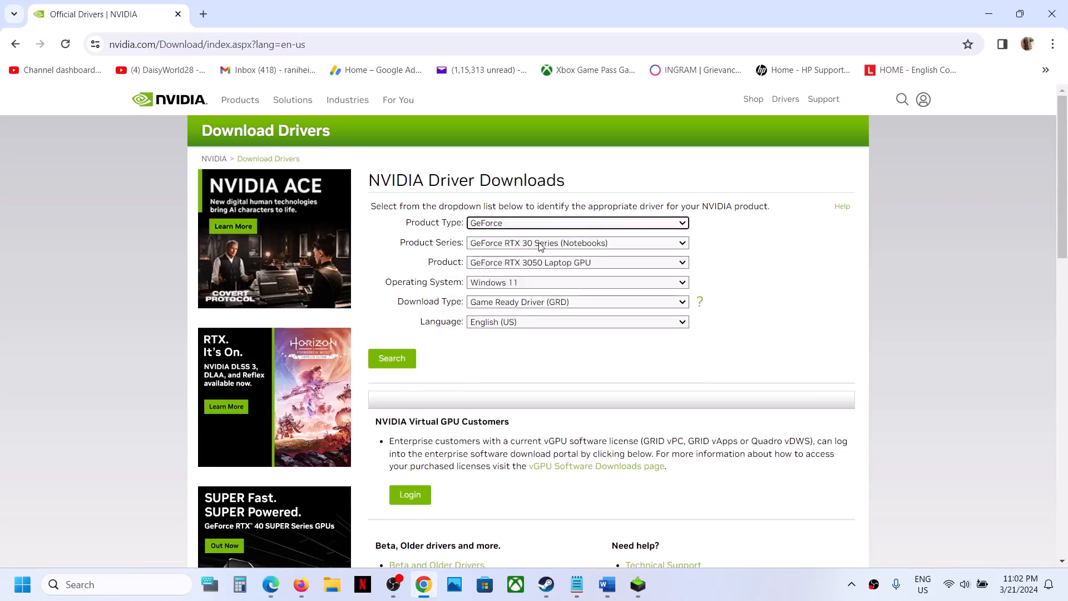
click(534, 244)
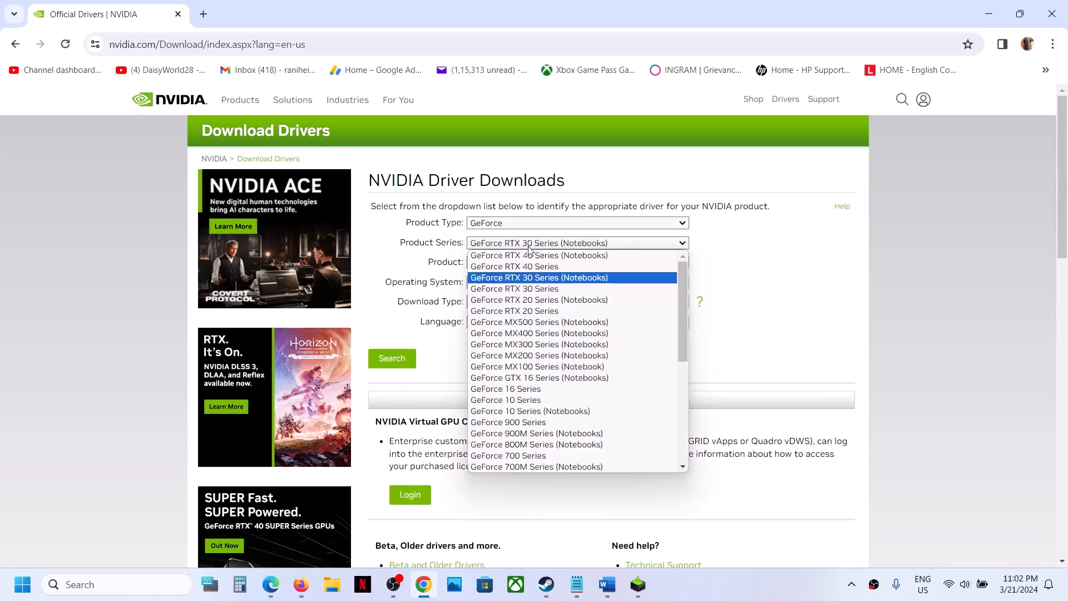
click(565, 281)
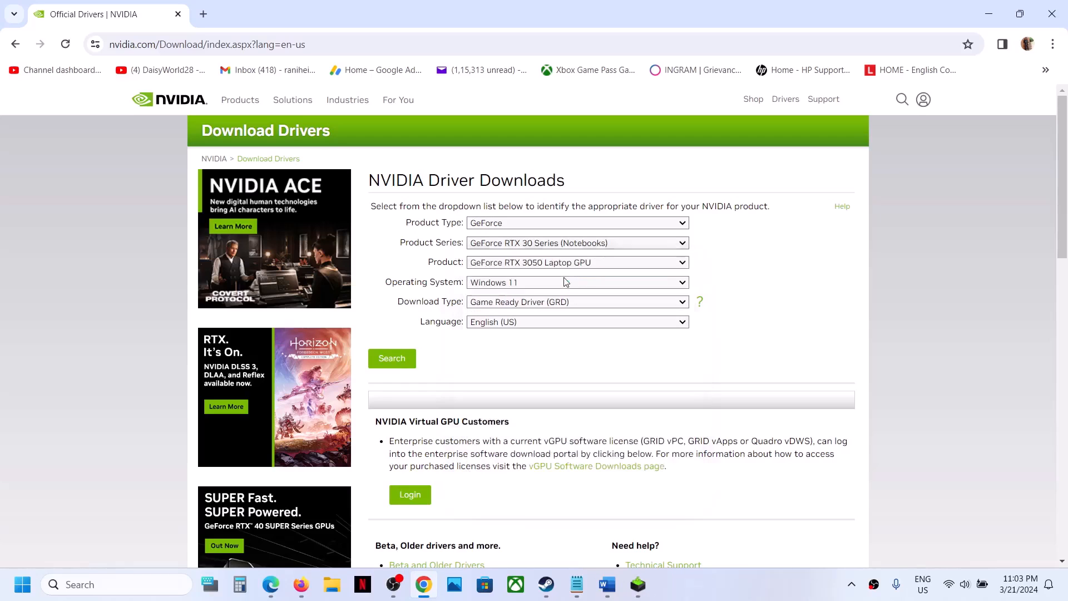
click(583, 265)
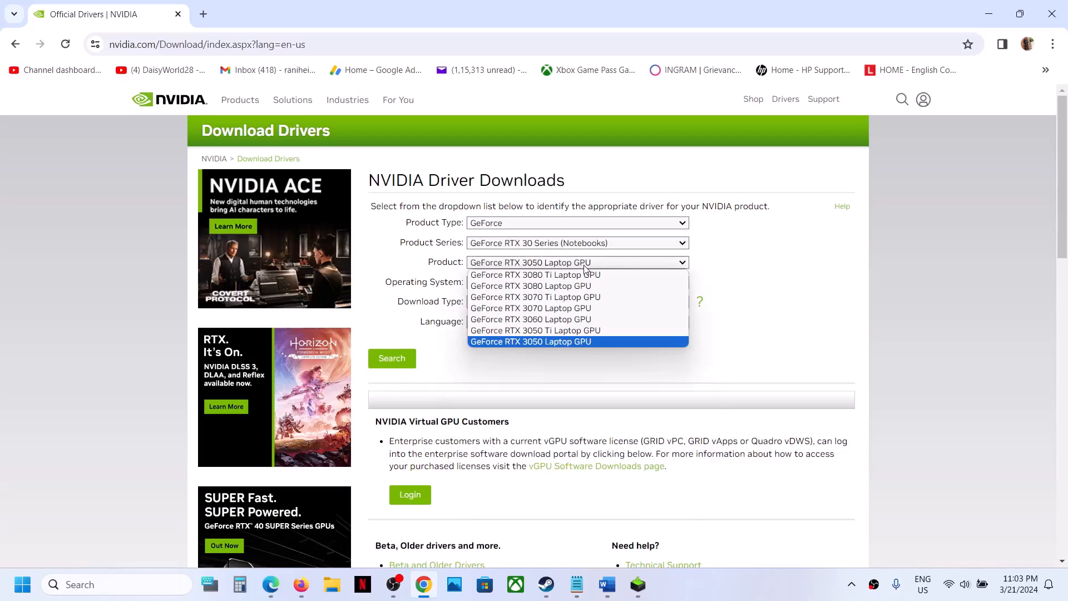
click(570, 343)
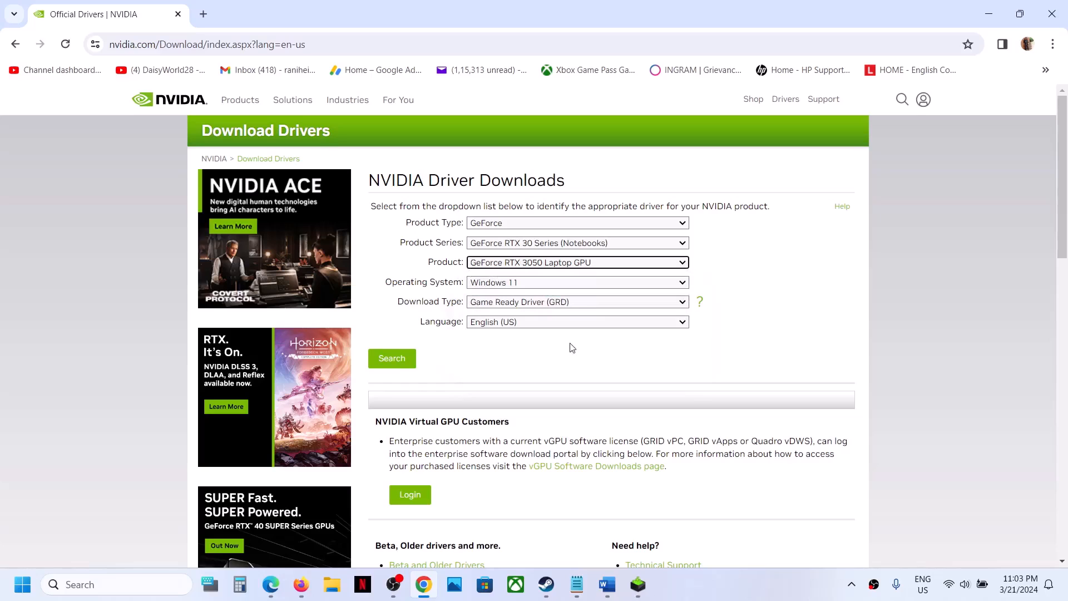
click(582, 282)
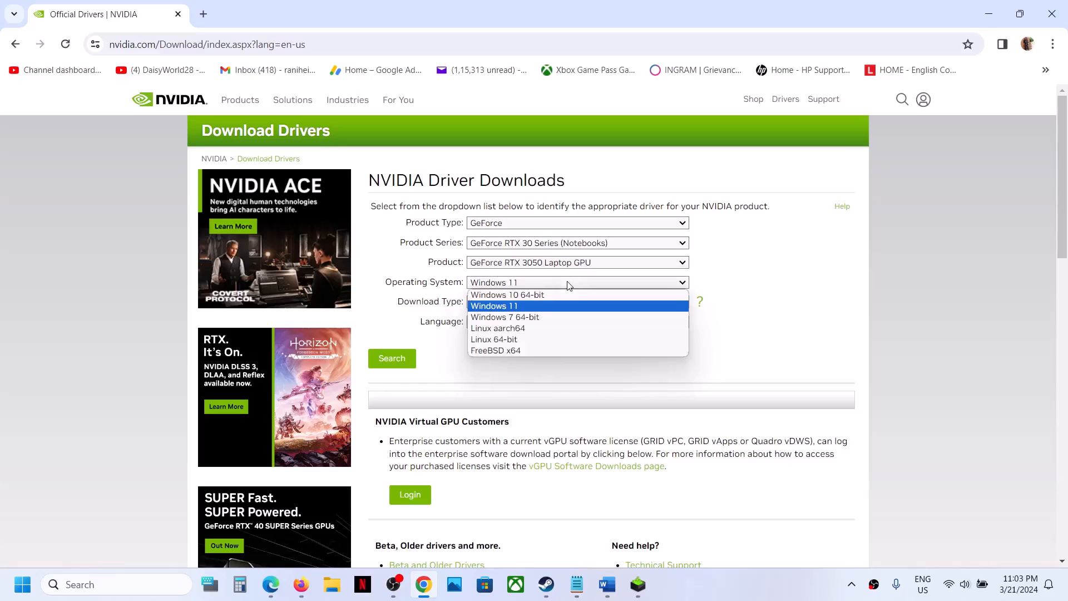
click(525, 306)
- Search for the matching driver and download GeForce Game Ready Driver version 551.86
click(393, 365)
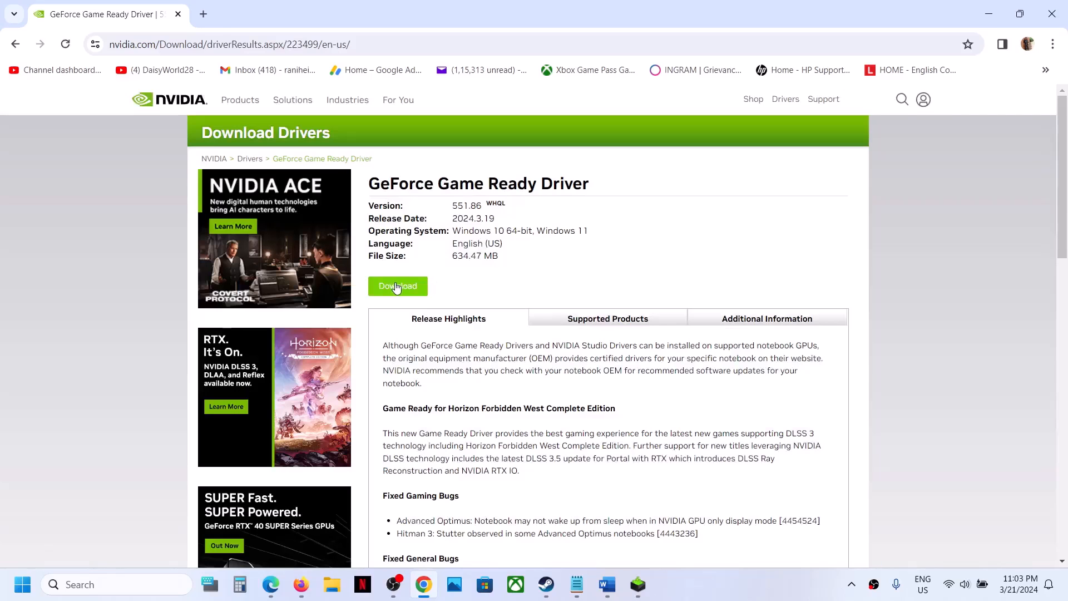
click(403, 286)
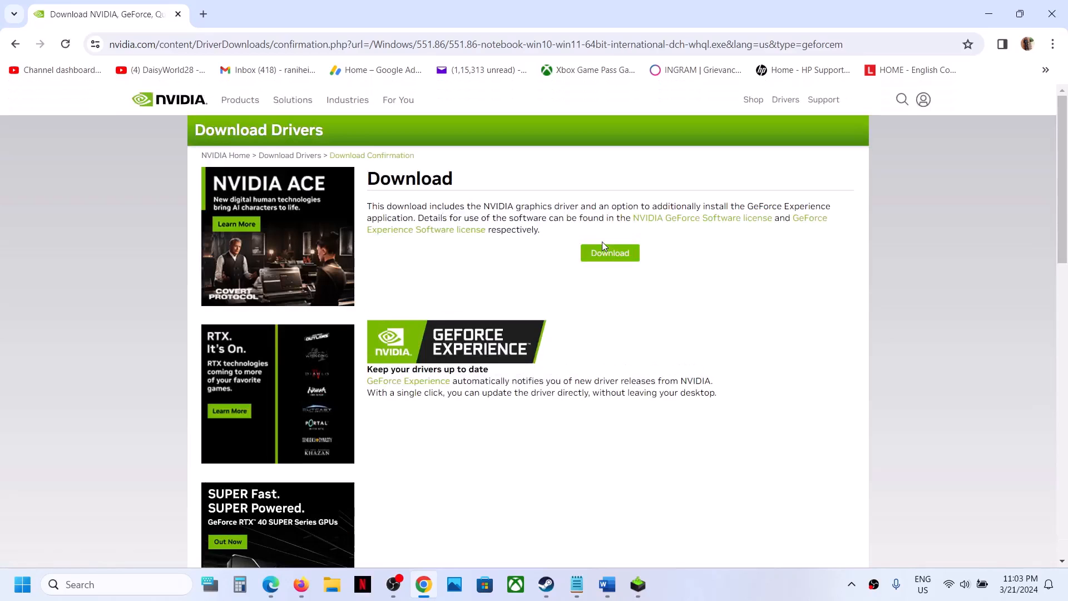
click(611, 253)
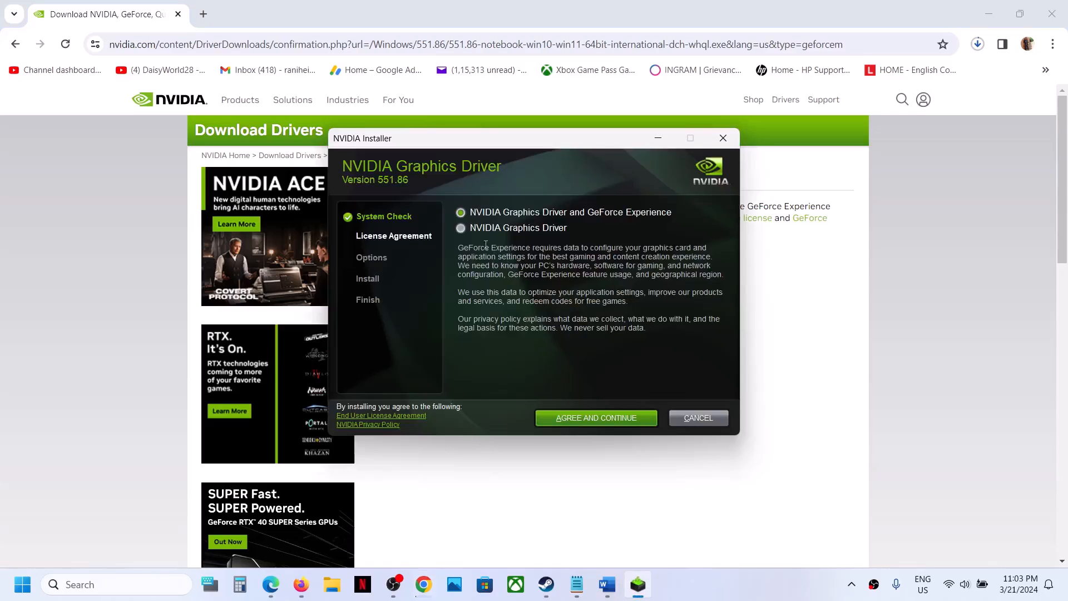
- Accept the NVIDIA license, choose Custom (Advanced), enable Perform a clean installation and start installing the driver
click(582, 418)
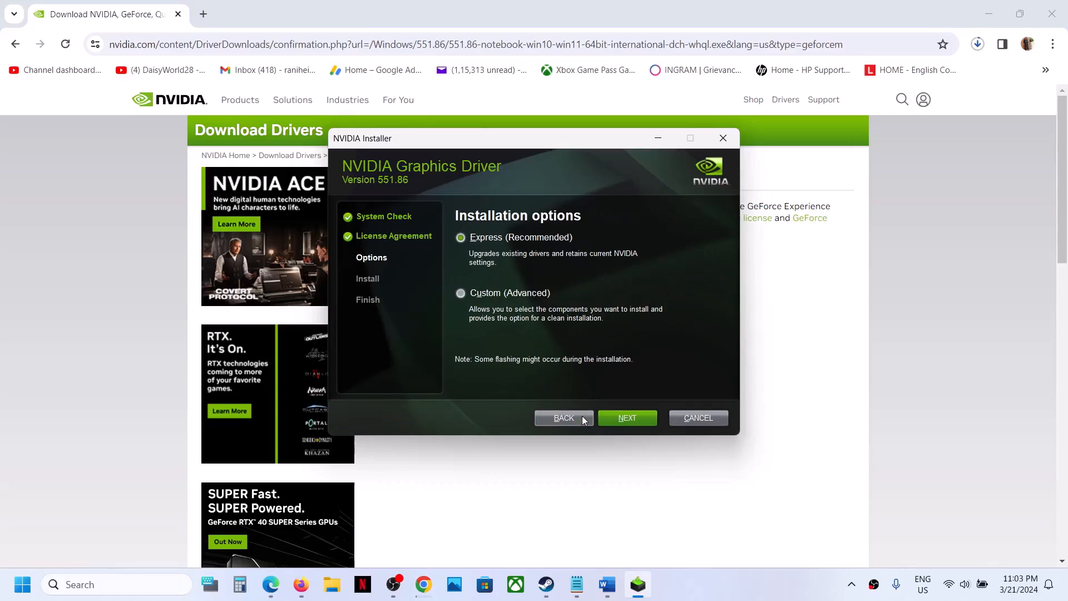
click(461, 293)
click(628, 419)
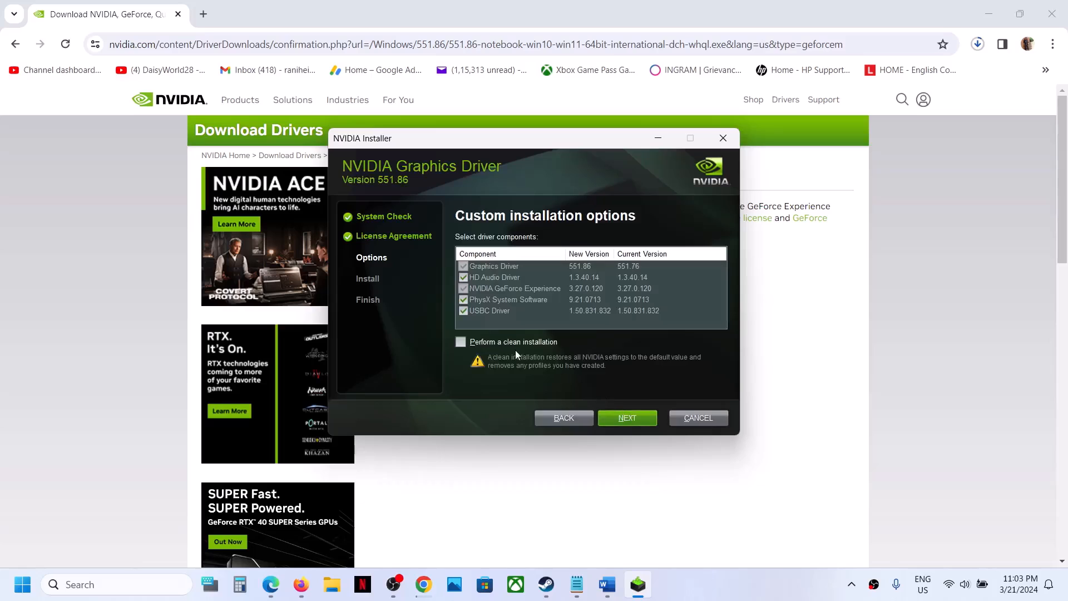
click(461, 346)
click(630, 423)
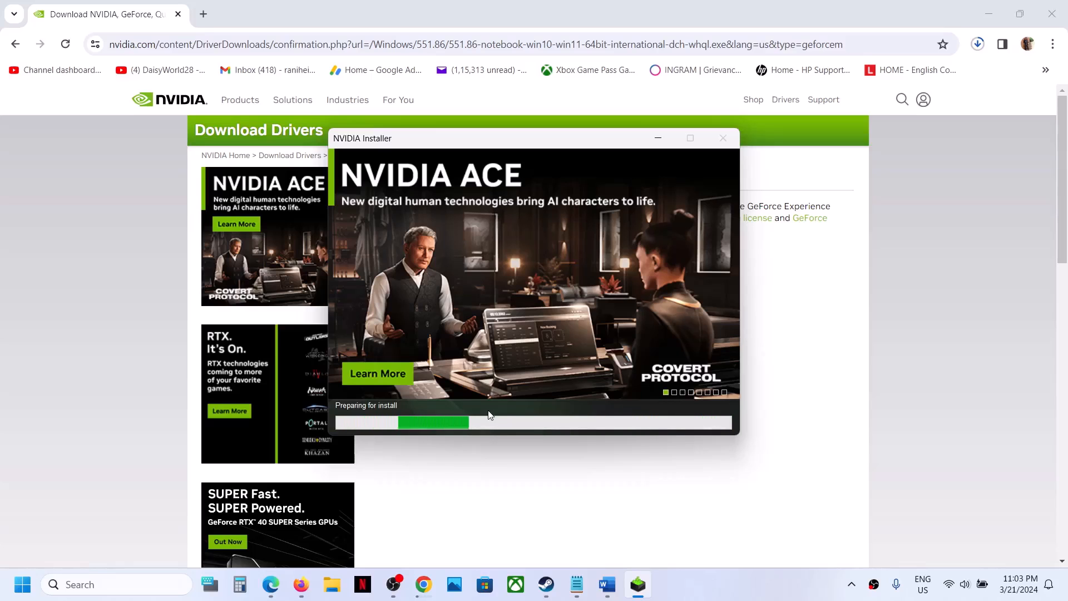
- View the Restart option among the Windows power options and dismiss them without restarting
click(11, 589)
click(405, 535)
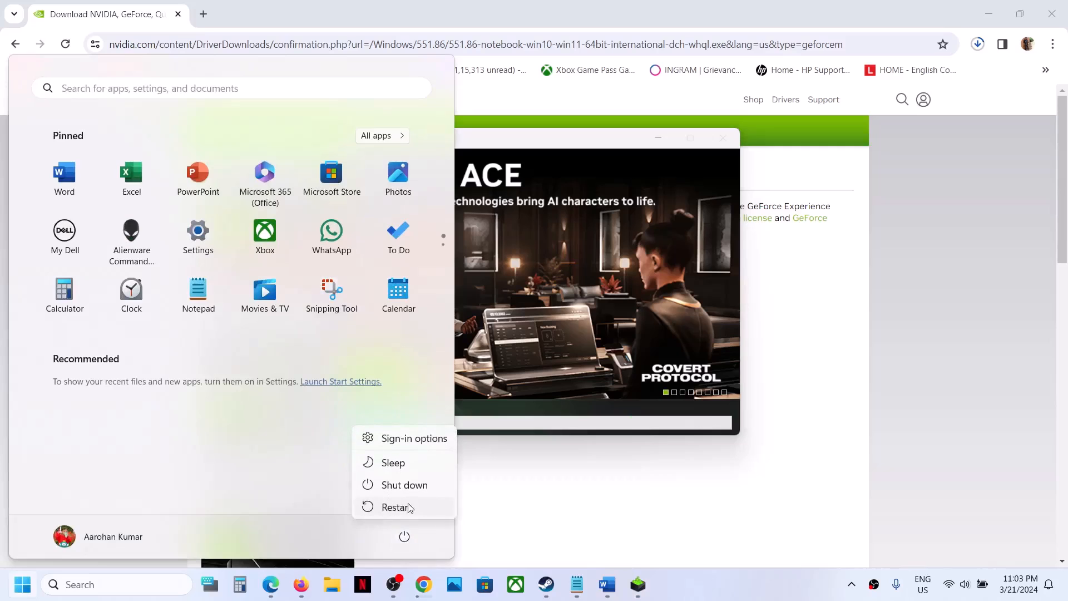
click(666, 497)
click(708, 596)
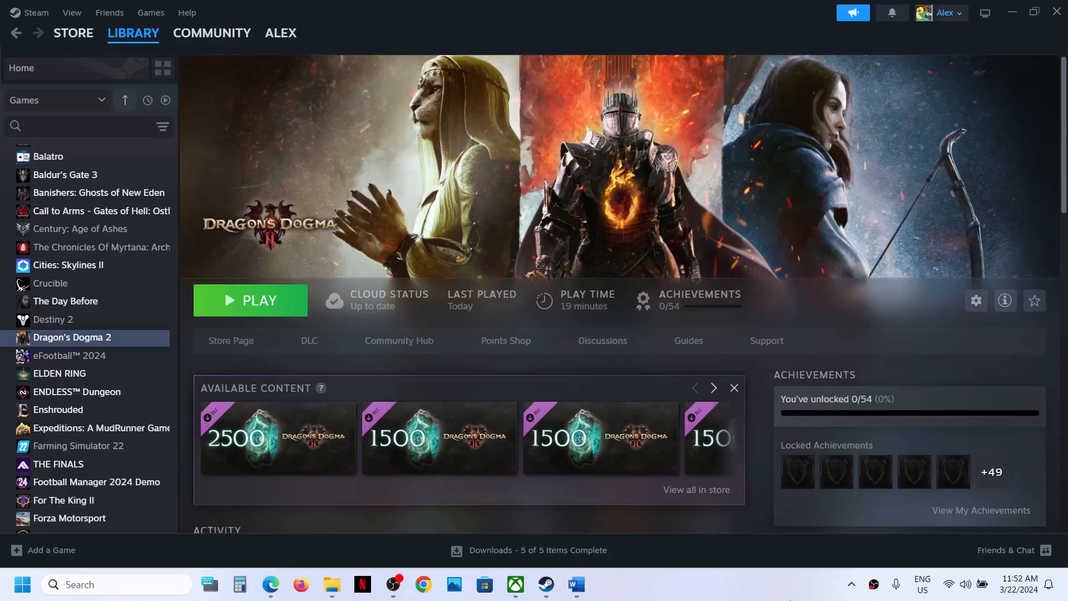
- Switch to the Word document, highlight Step 5 on verifying the game files, and minimize the document
click(577, 584)
scroll(414, 259, down, 3)
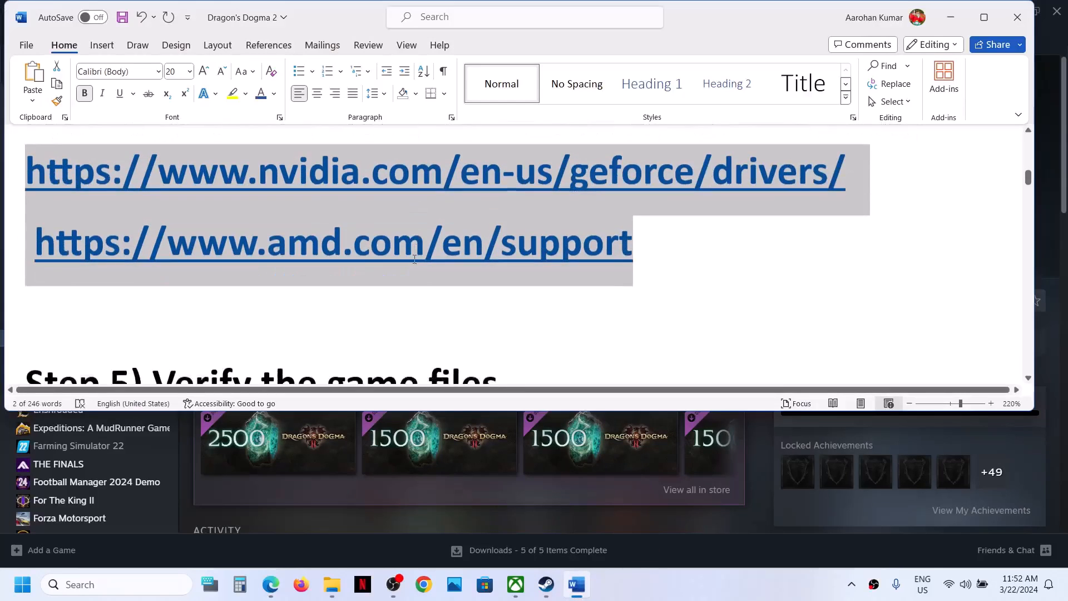
drag(274, 278, 544, 305)
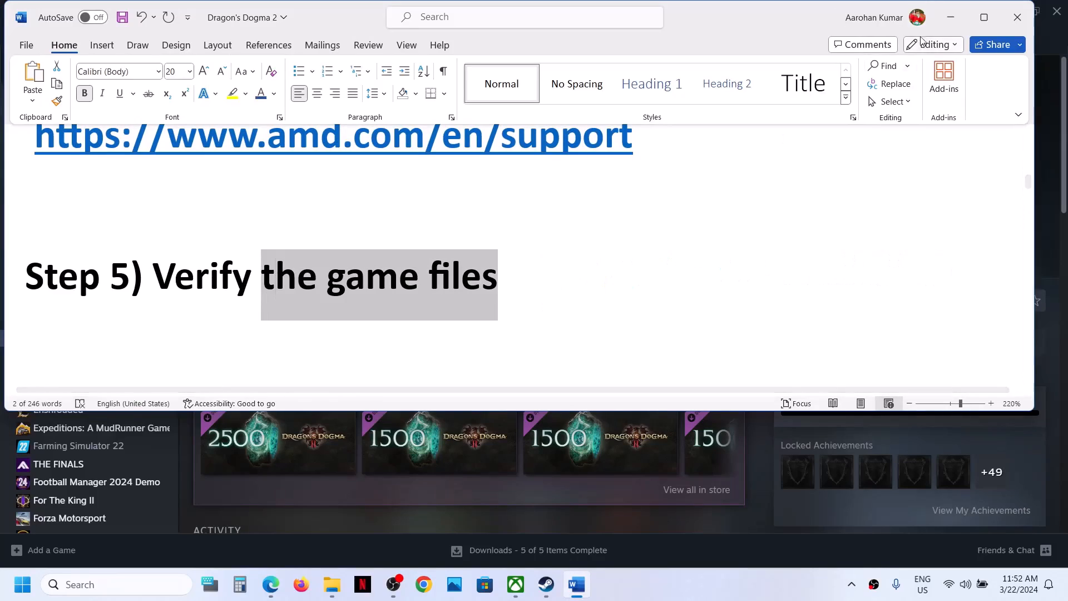
click(951, 17)
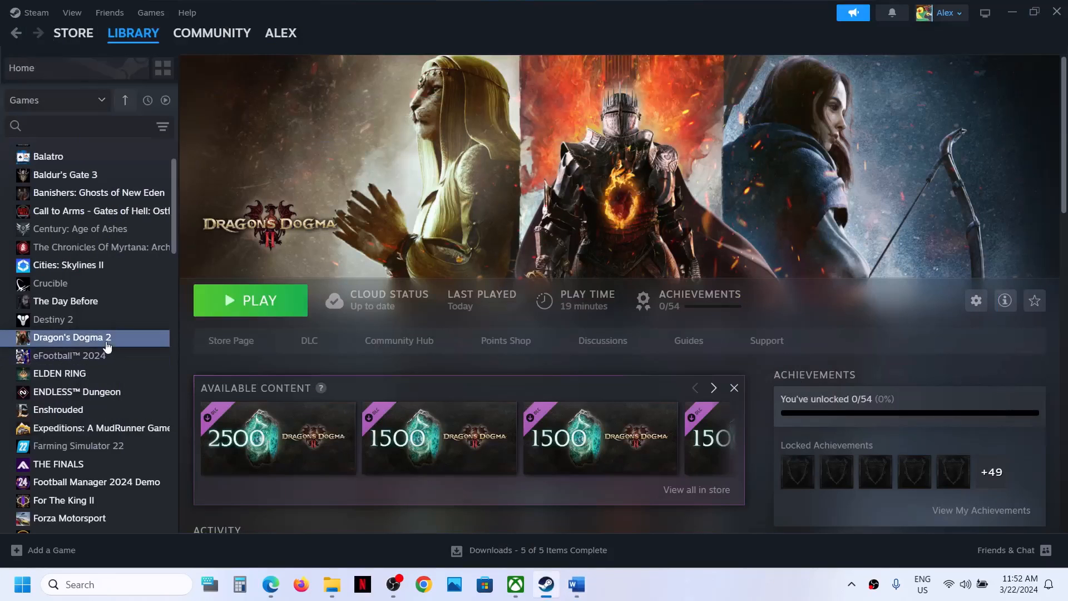
- View the option to verify integrity of game files in Dragon's Dogma 2's installed files properties, and close the properties
right_click(105, 340)
click(142, 449)
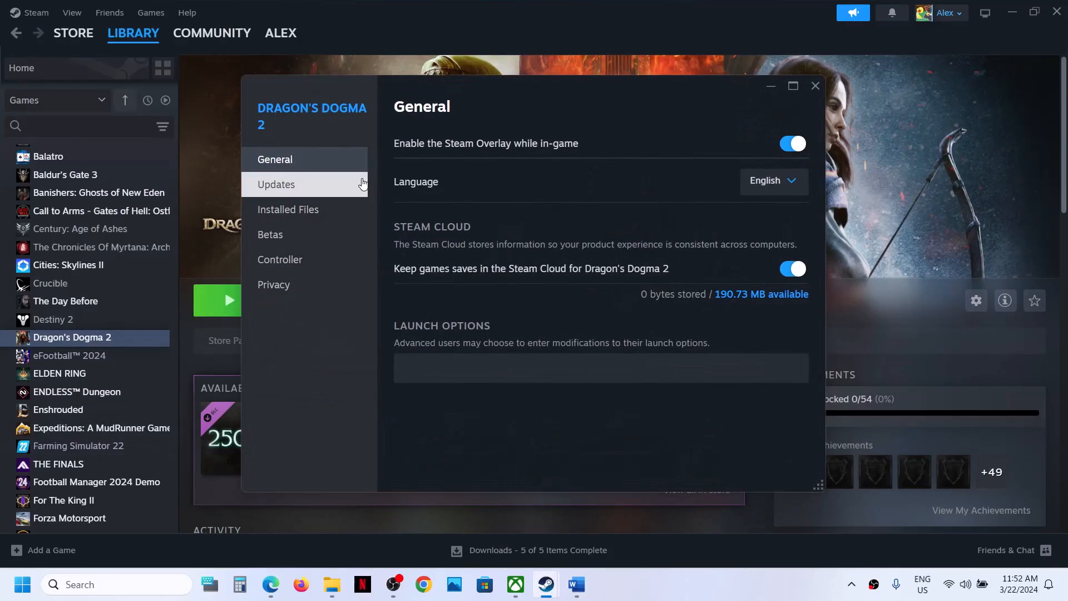
click(315, 212)
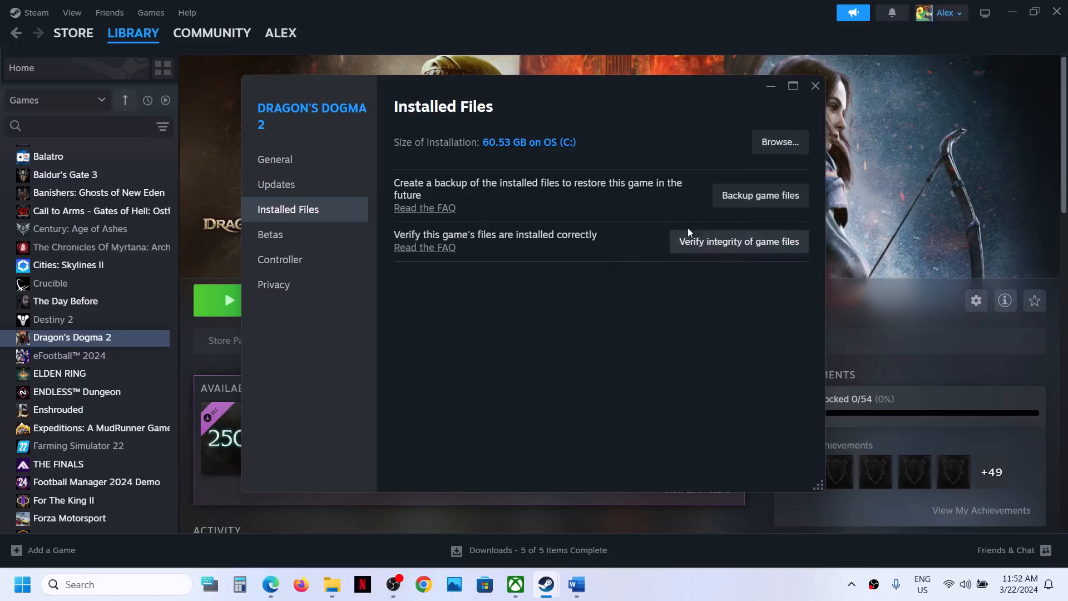
click(812, 89)
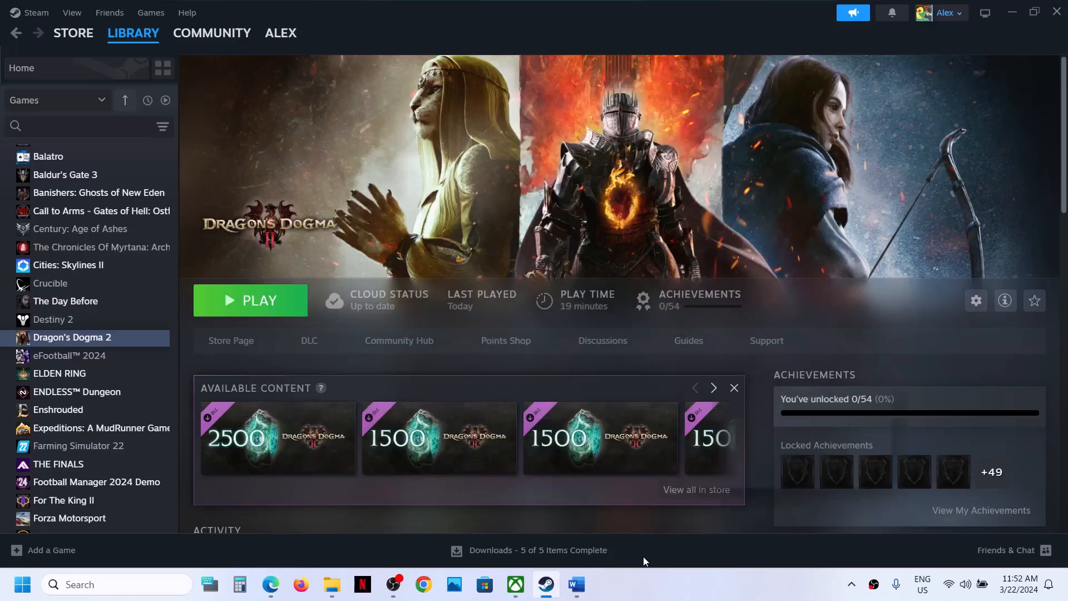
- Return to the Word document and highlight Step 6 on running the game as an administrator, then switch back to Steam
click(576, 586)
scroll(454, 353, down, 3)
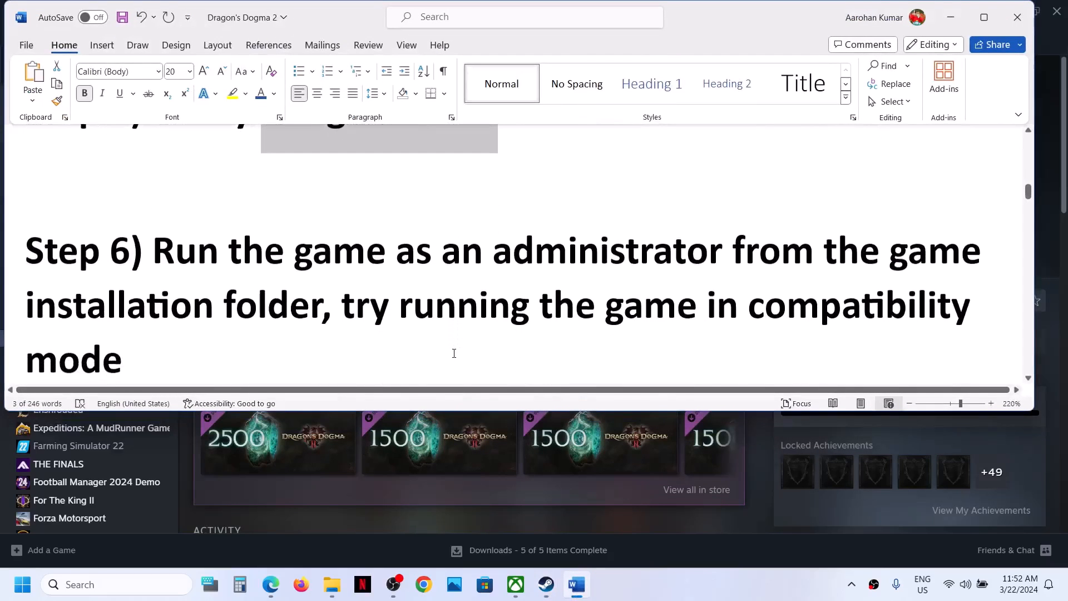
drag(160, 248, 321, 302)
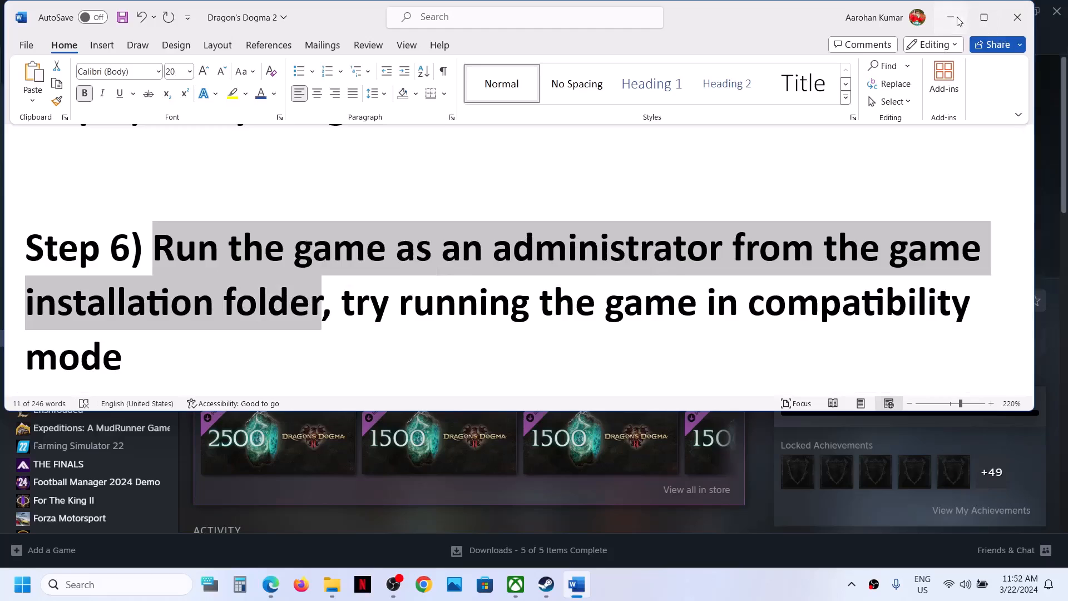
key(alt+Tab)
- Open the Dragon's Dogma 2 installation folder from the Steam library and look through its files
right_click(108, 340)
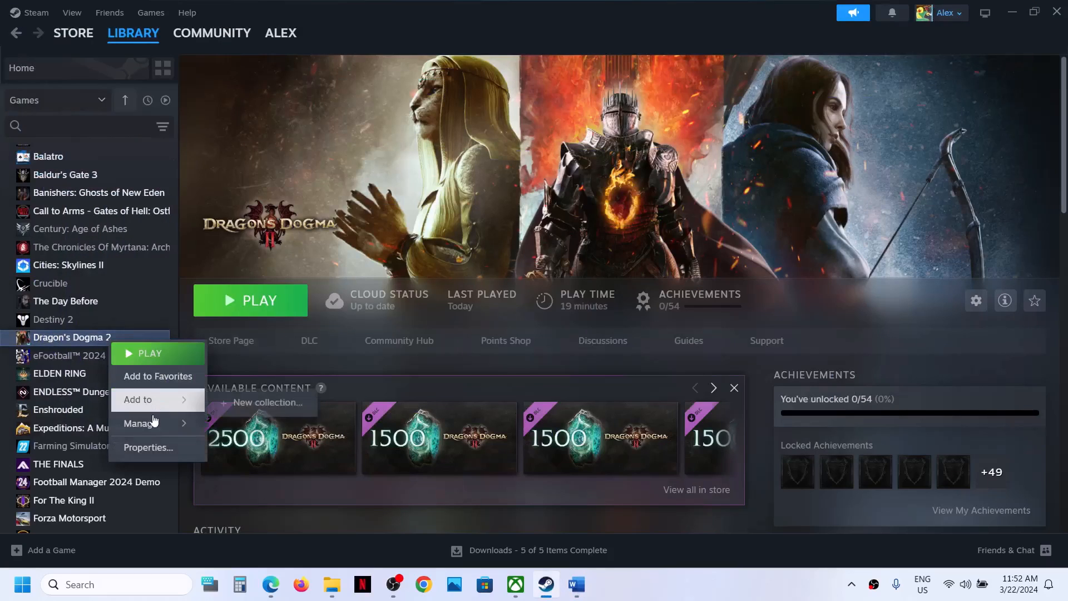
mouse_move(146, 424)
click(266, 457)
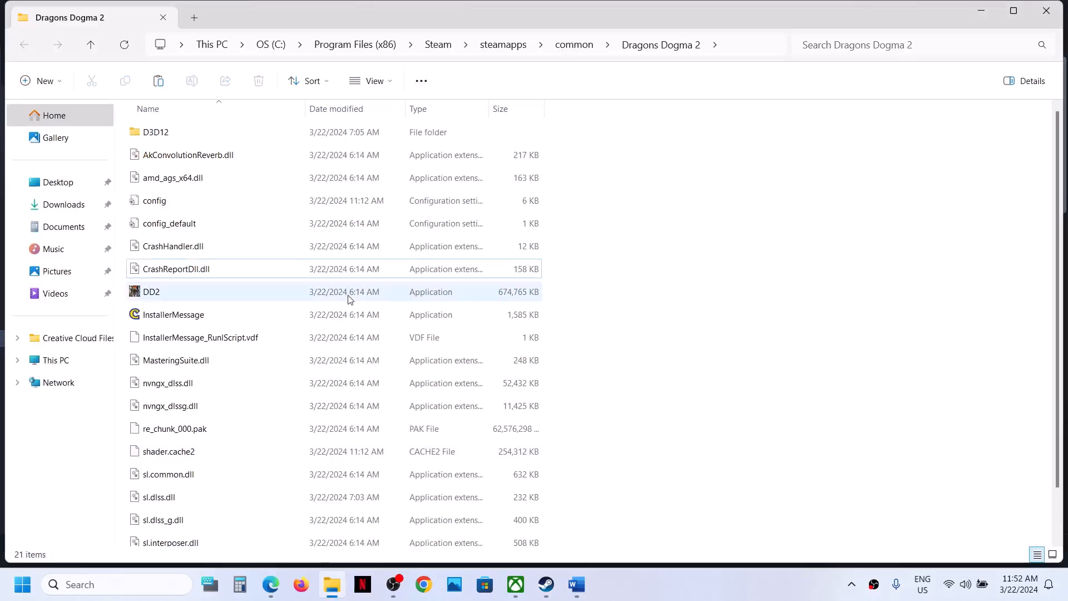
scroll(350, 300, down, 1)
scroll(349, 300, up, 1)
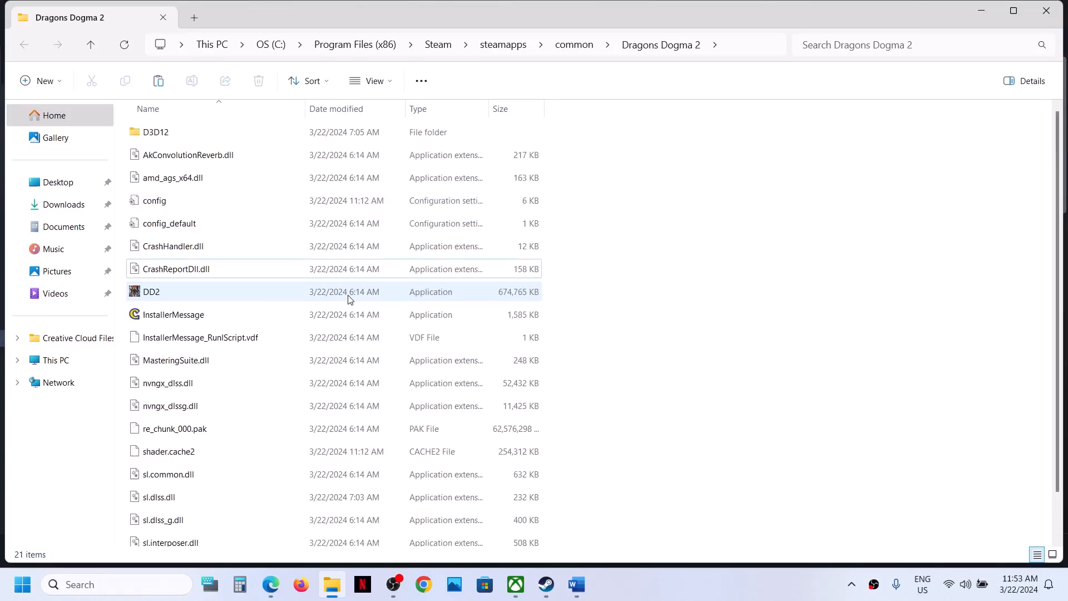
- Set the DD2 application to run as an administrator in its compatibility properties and apply the change
click(153, 290)
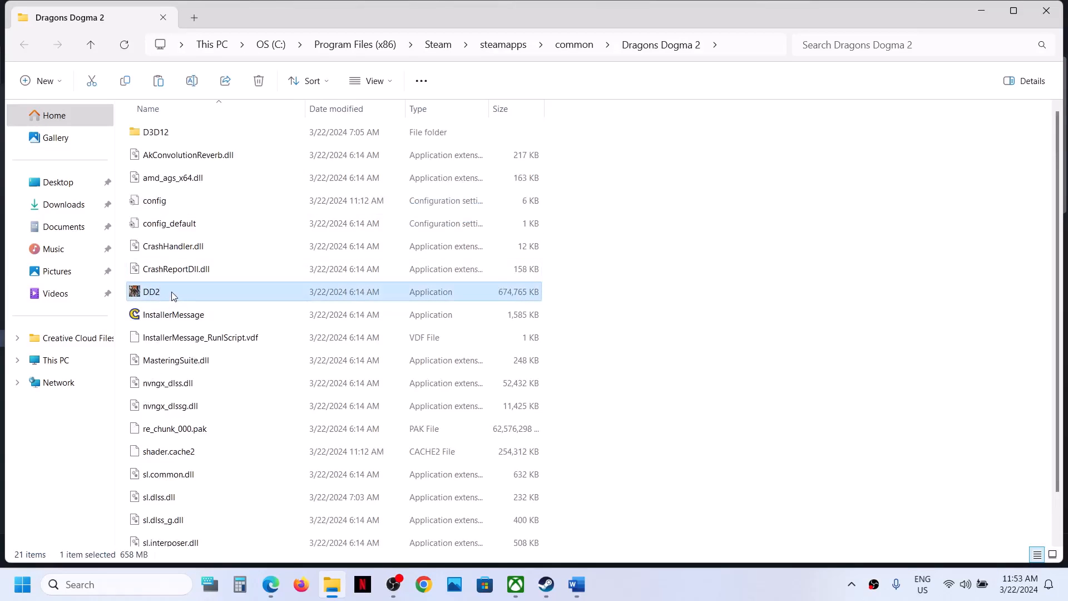
right_click(172, 292)
click(247, 367)
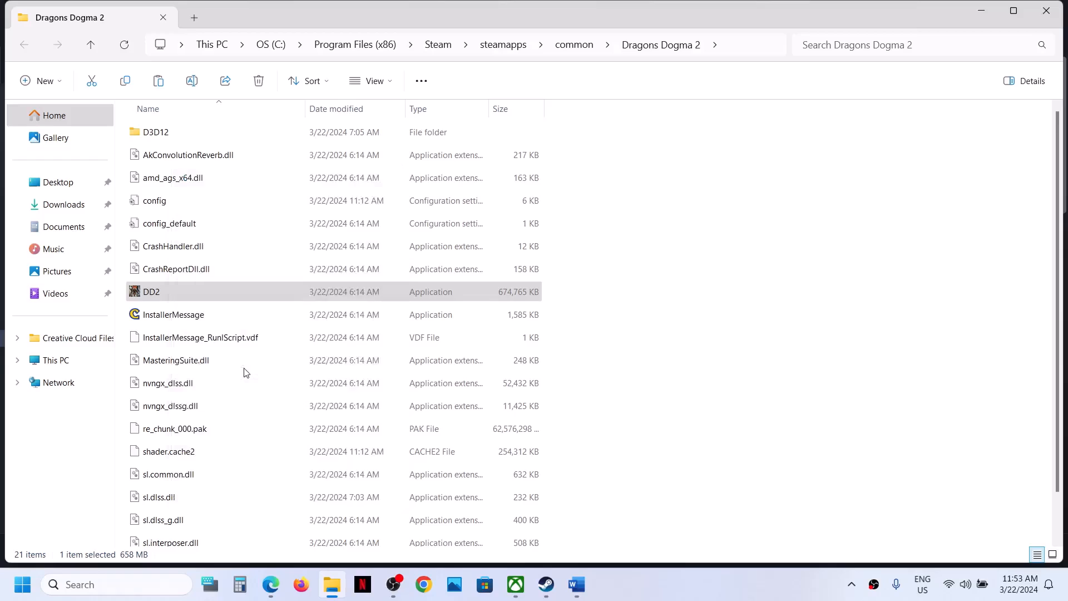
drag(564, 119, 590, 83)
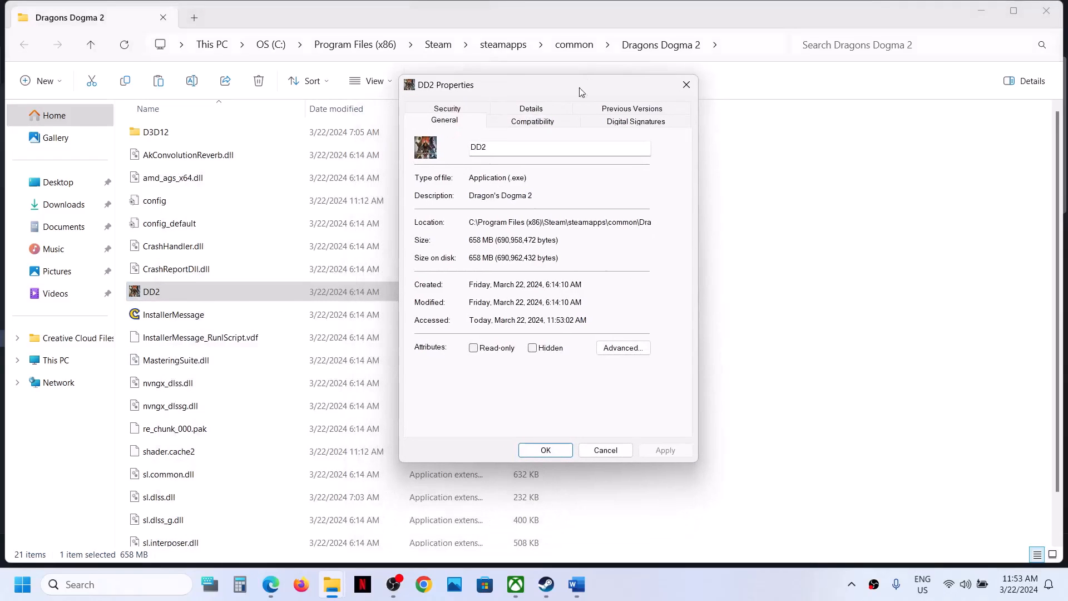
click(539, 125)
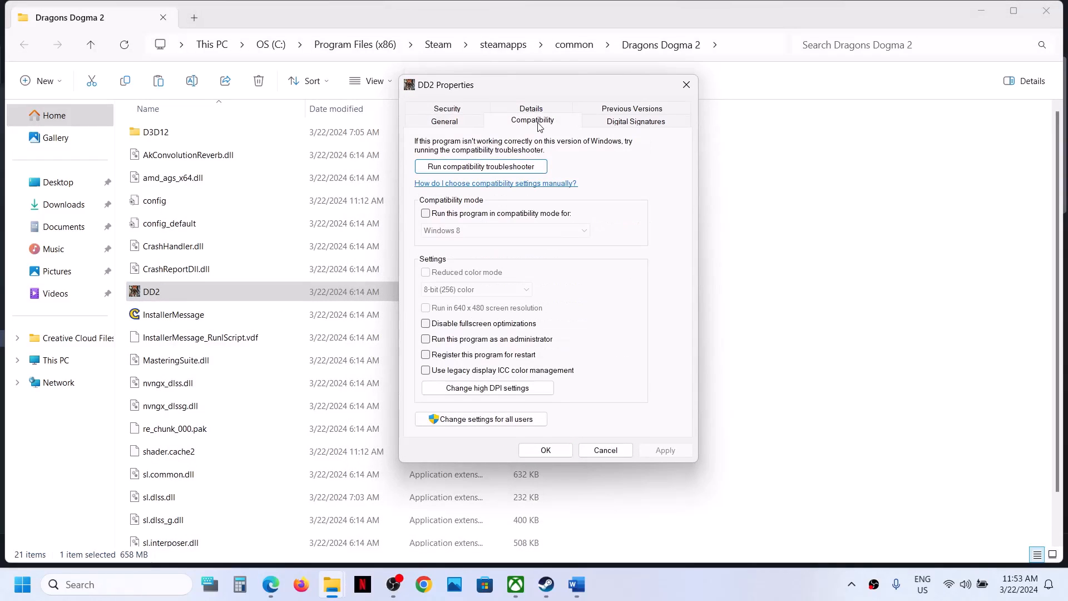
click(427, 340)
click(663, 450)
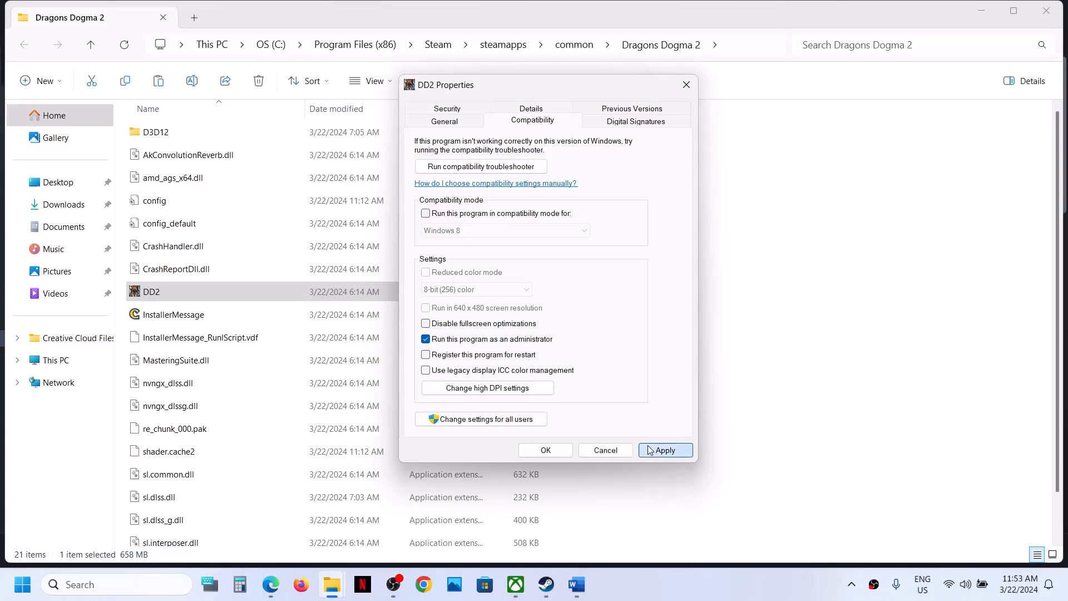
click(545, 449)
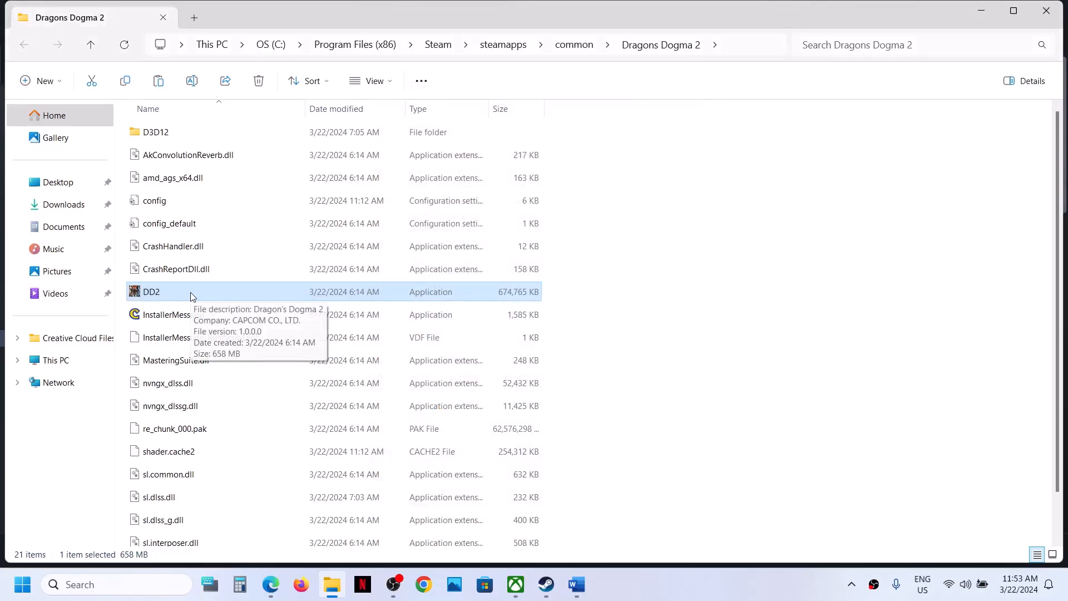
- Enable compatibility mode for Windows 8 on the DD2 application and apply the change
right_click(191, 294)
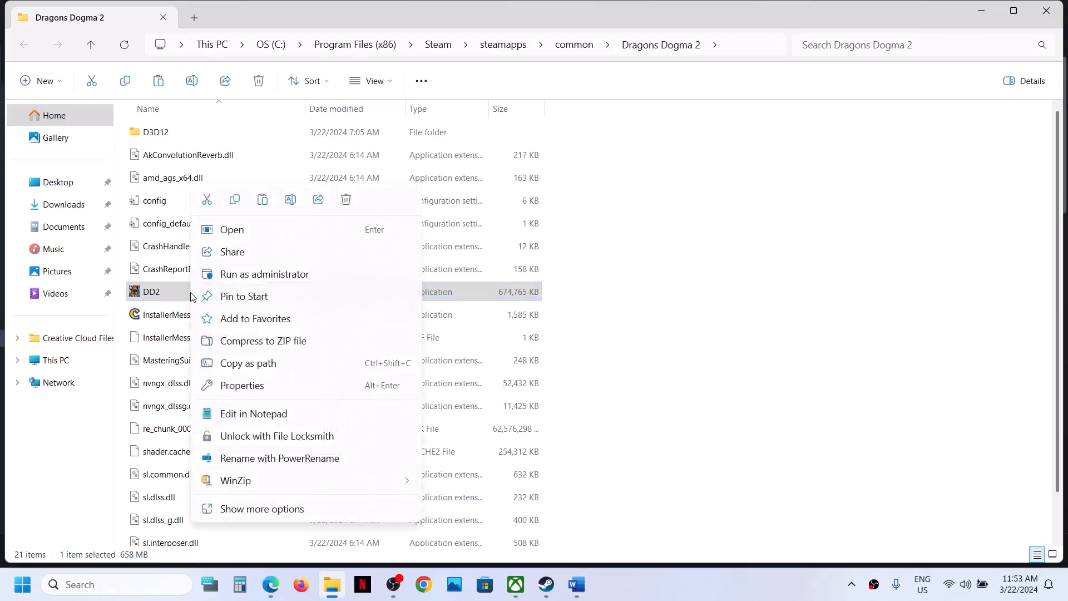
click(276, 386)
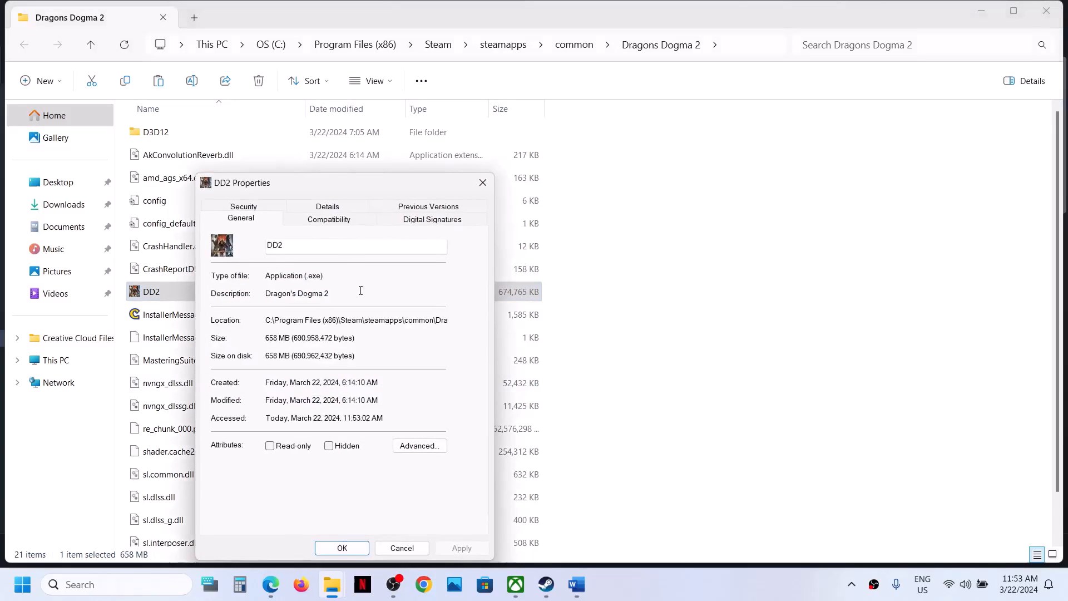
click(328, 221)
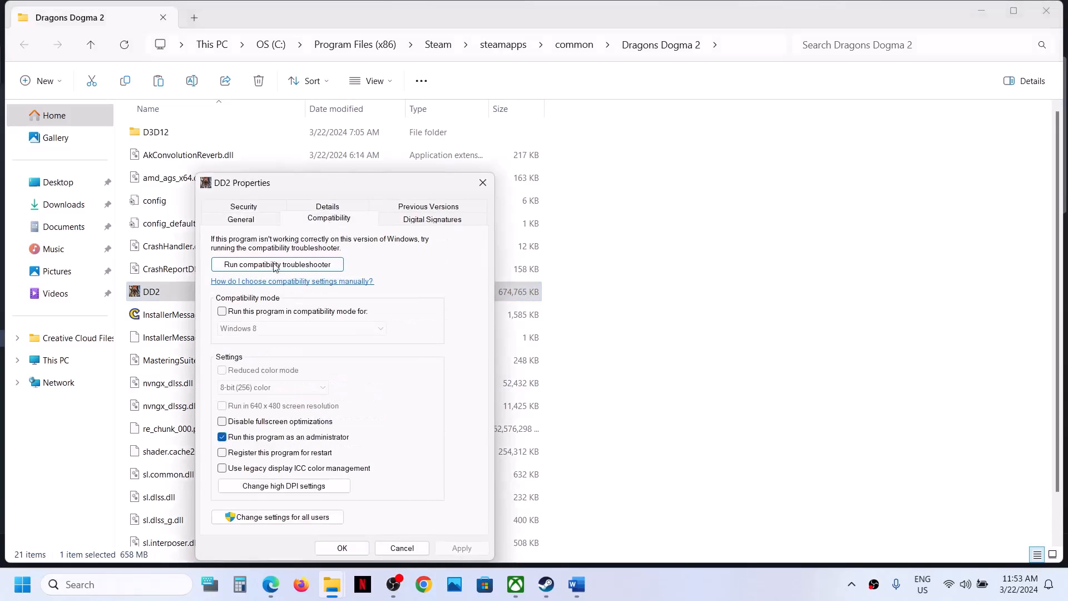
click(222, 311)
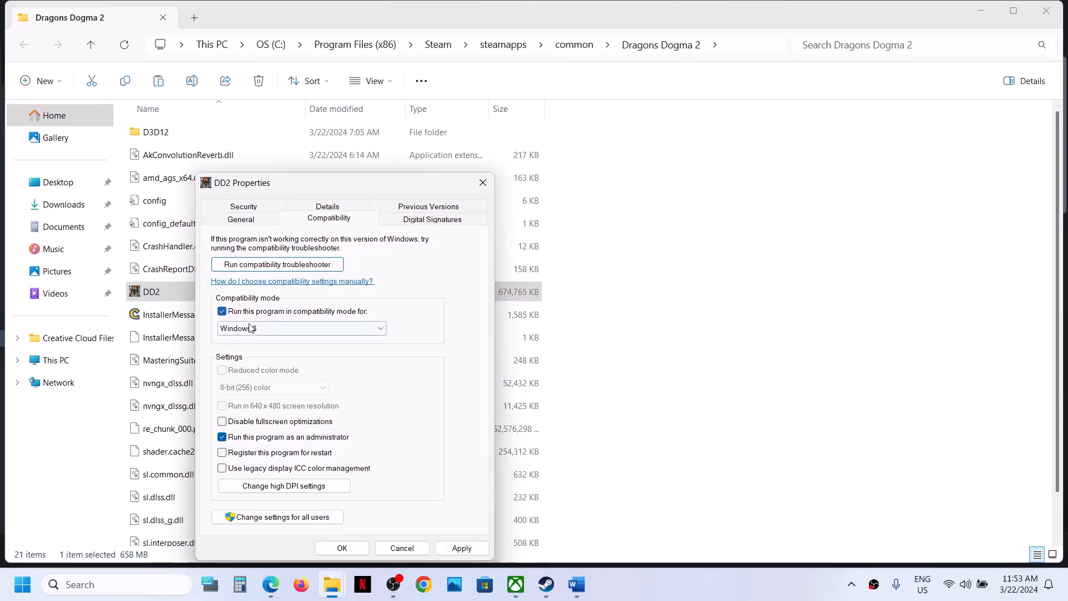
click(462, 548)
click(342, 548)
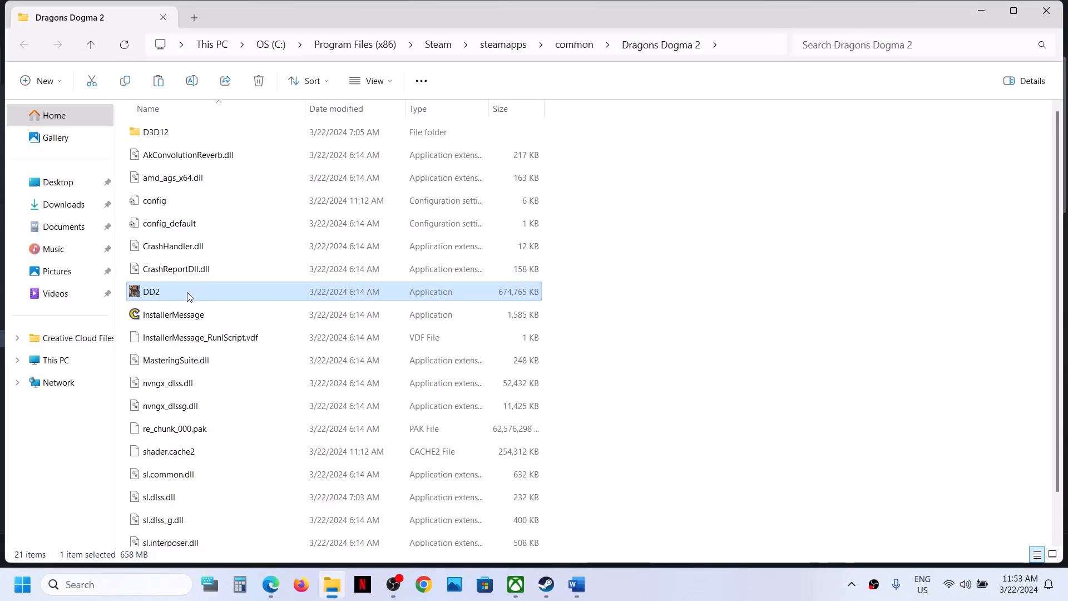
- Change the DD2 application's compatibility mode to Windows 7 and apply the change
right_click(220, 293)
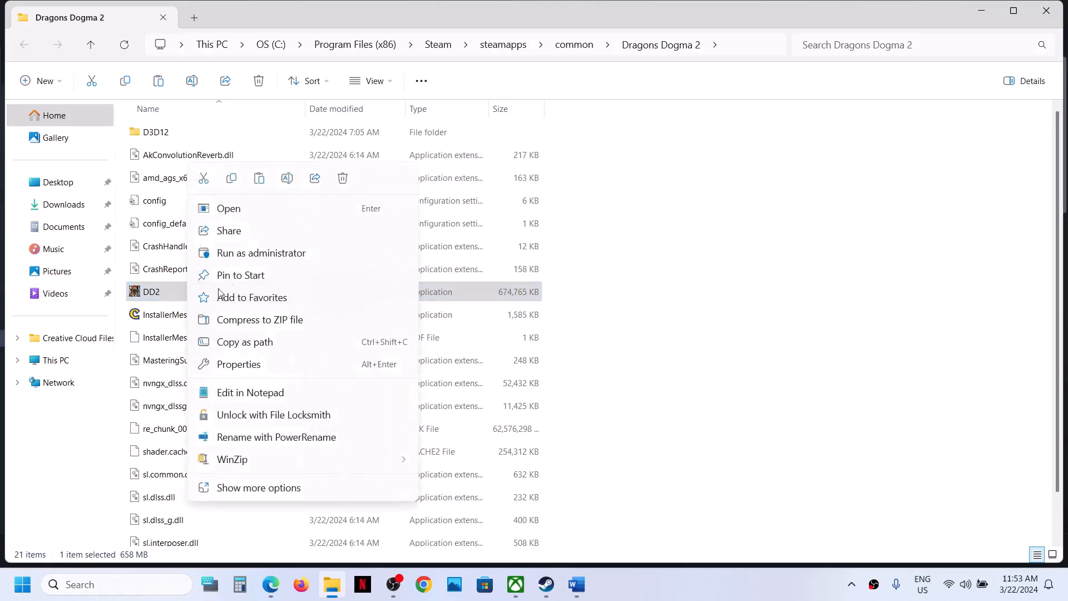
click(267, 363)
click(325, 221)
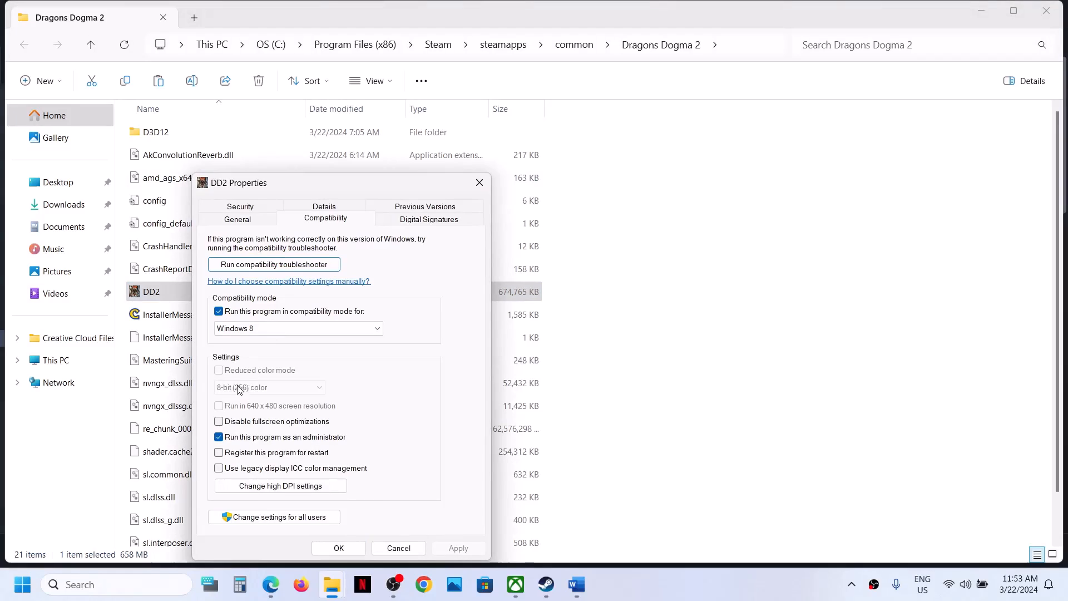
click(249, 330)
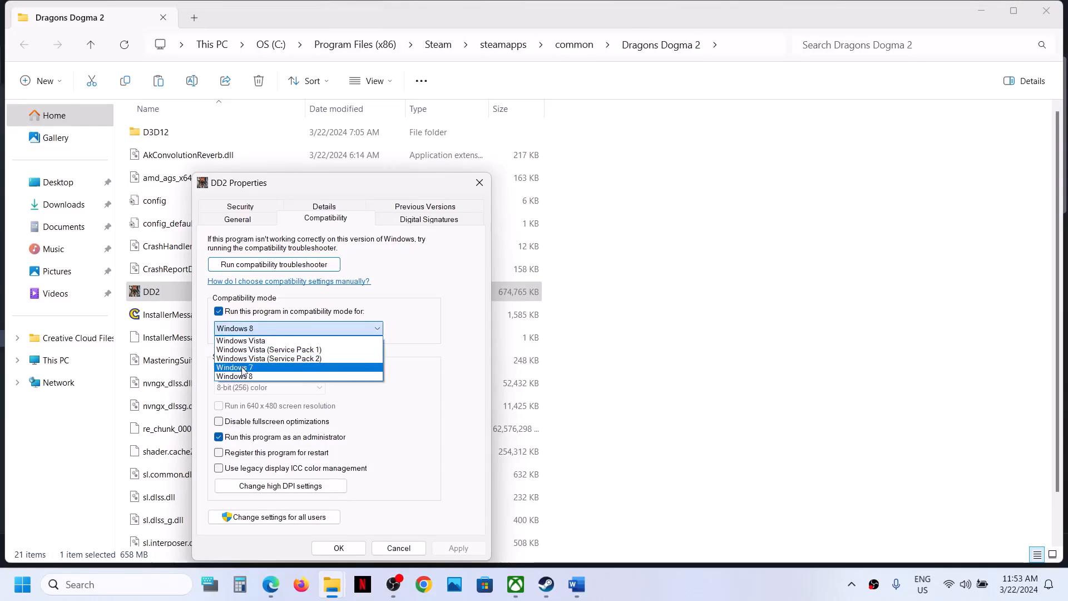
click(239, 367)
click(450, 548)
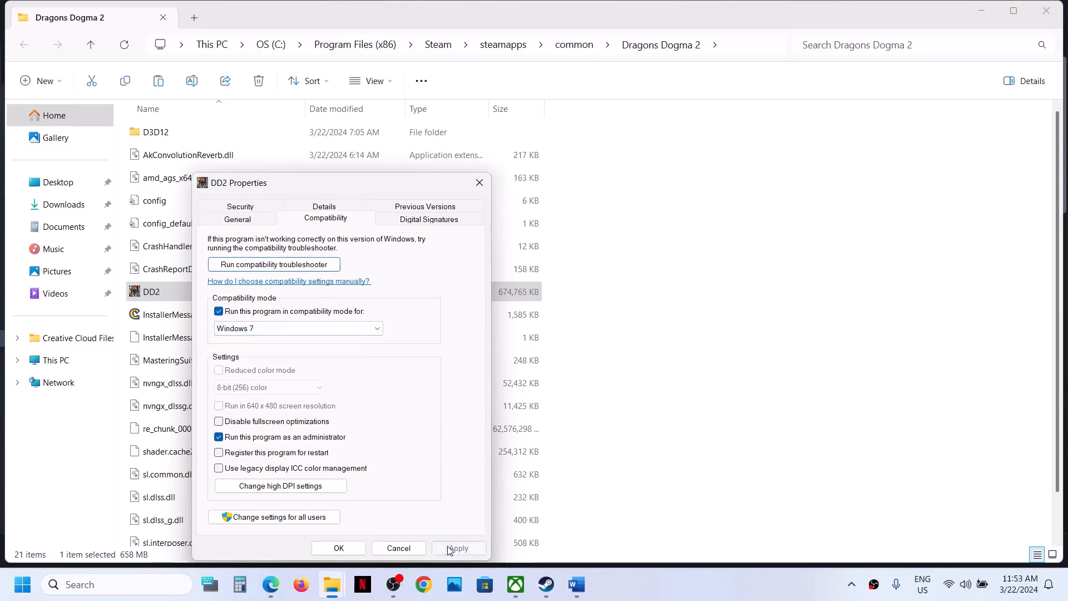
click(338, 548)
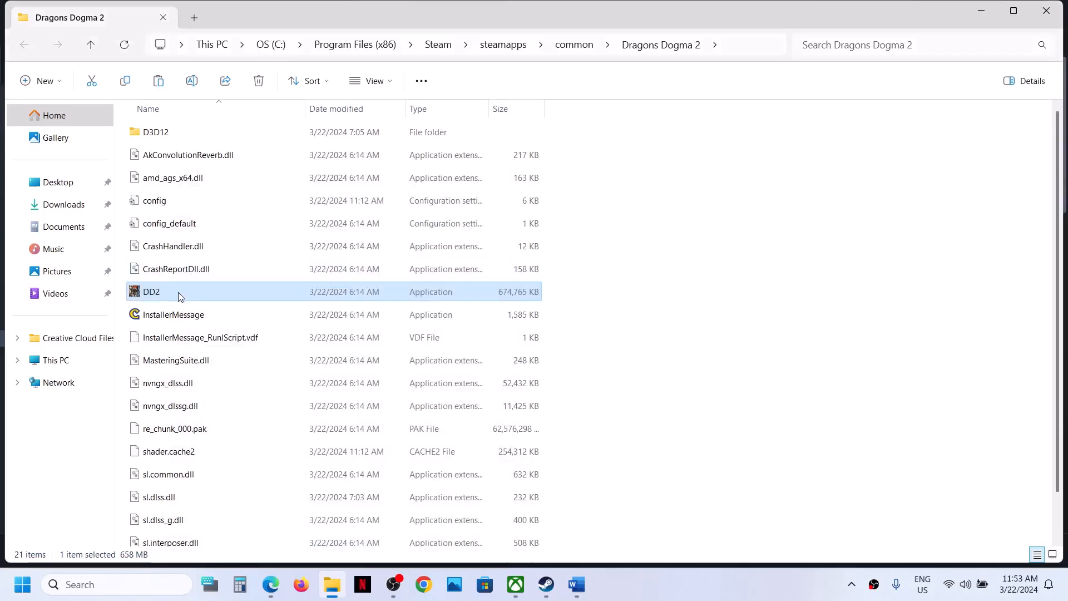
- Disable fullscreen optimizations for the DD2 application and apply the change
right_click(179, 297)
click(234, 365)
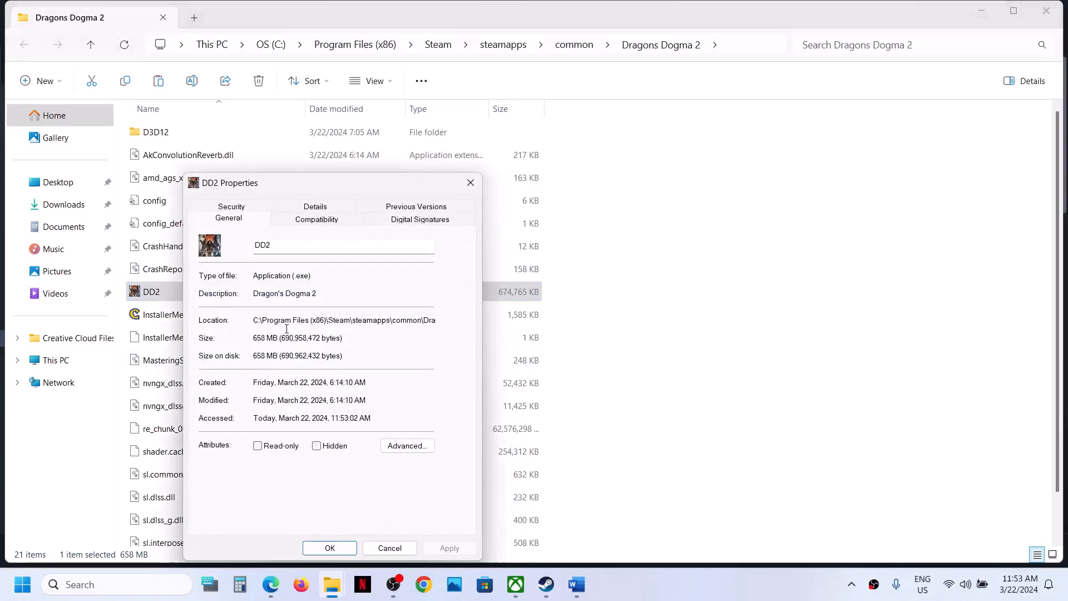
click(295, 221)
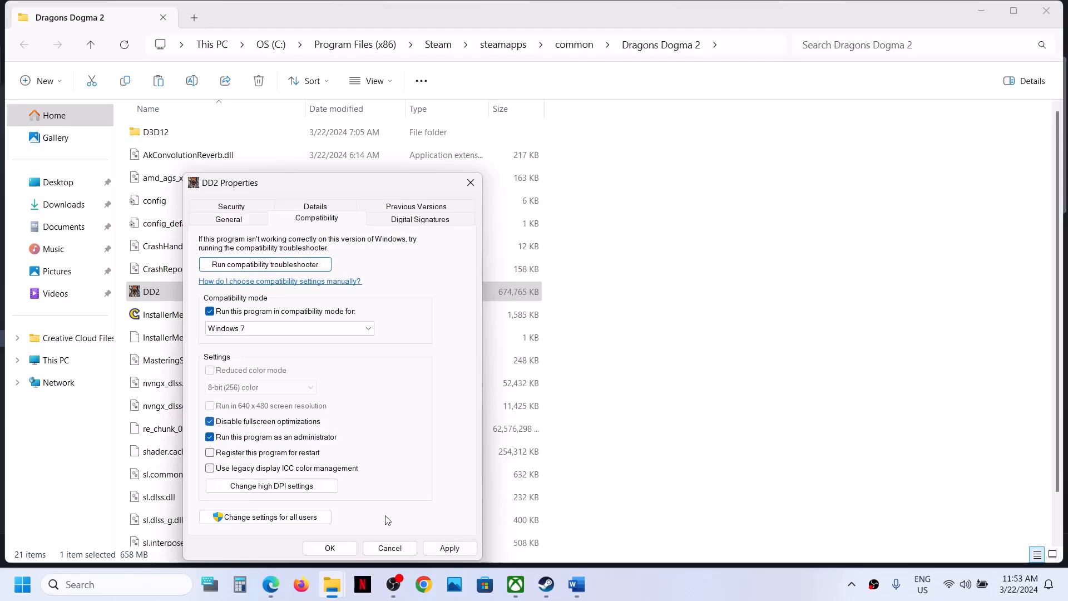
click(450, 550)
click(330, 548)
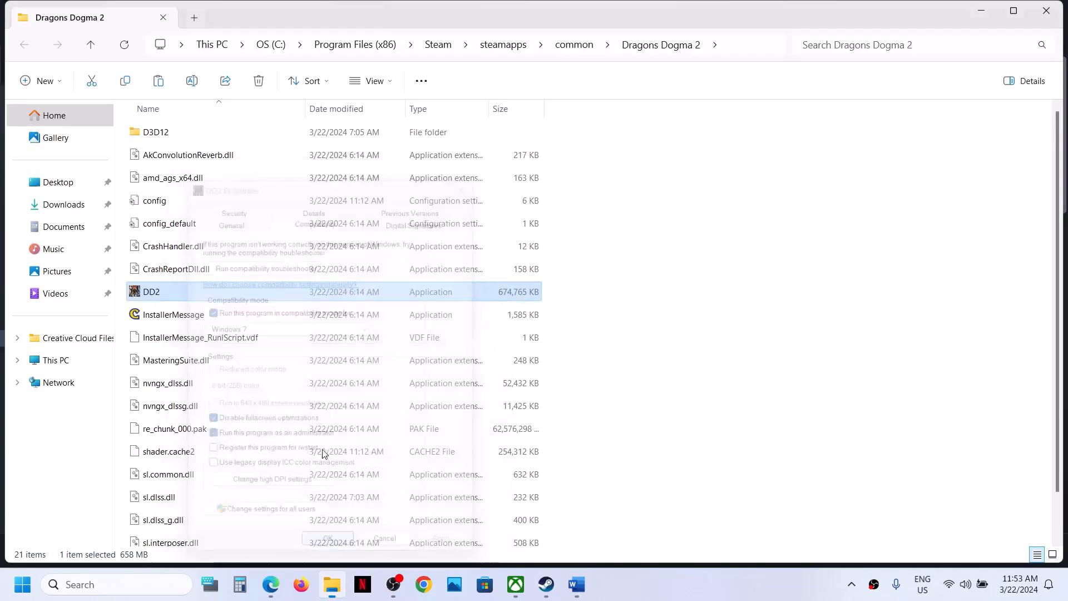
- Clear compatibility mode, disabled fullscreen optimizations and run as administrator for DD2, apply, and close the installation folder
right_click(191, 294)
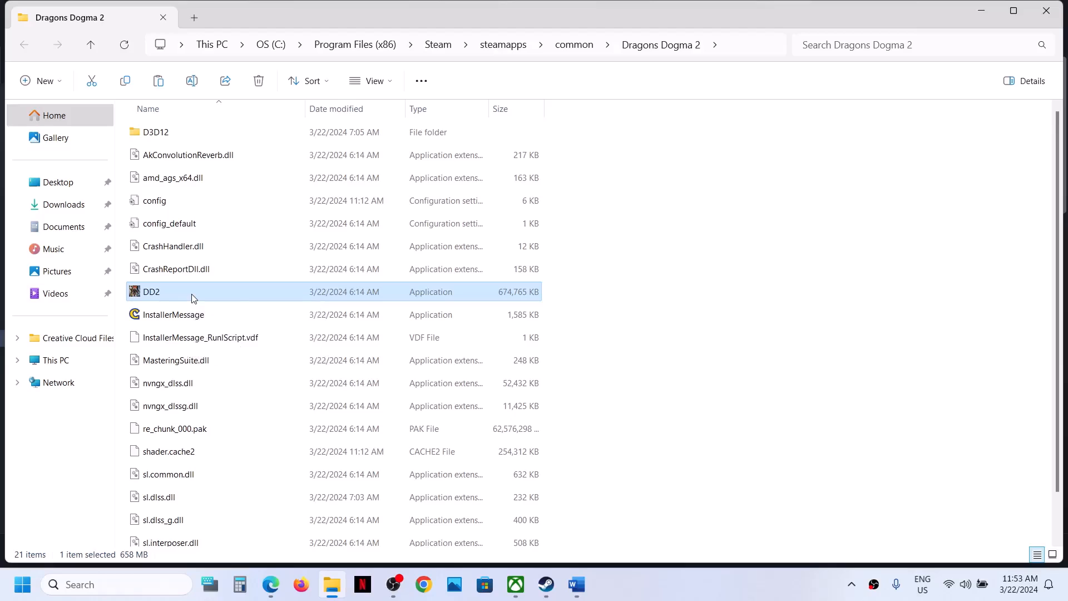
click(255, 365)
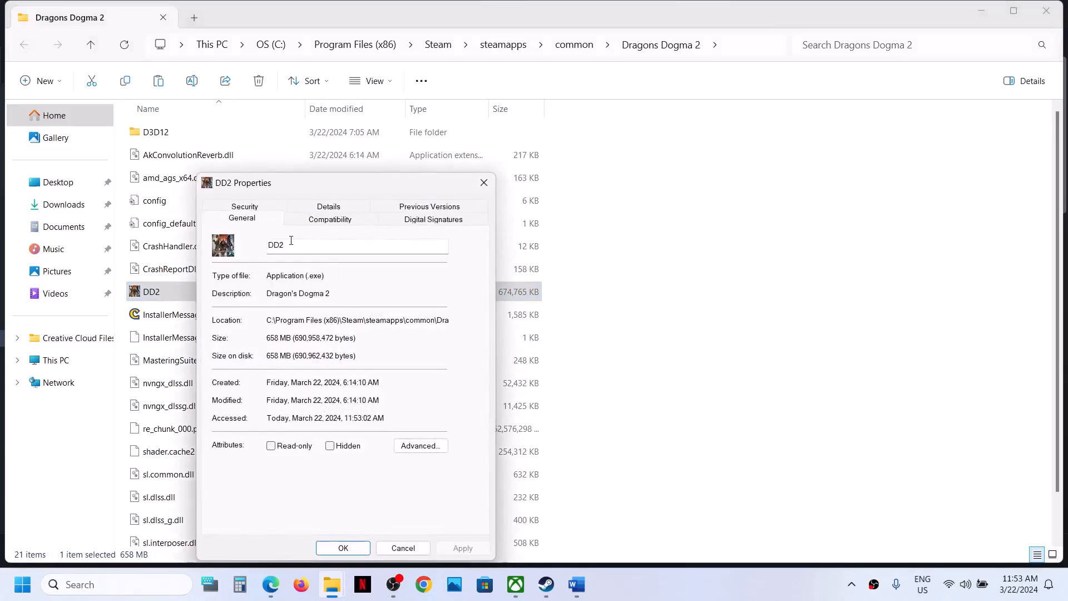
click(311, 222)
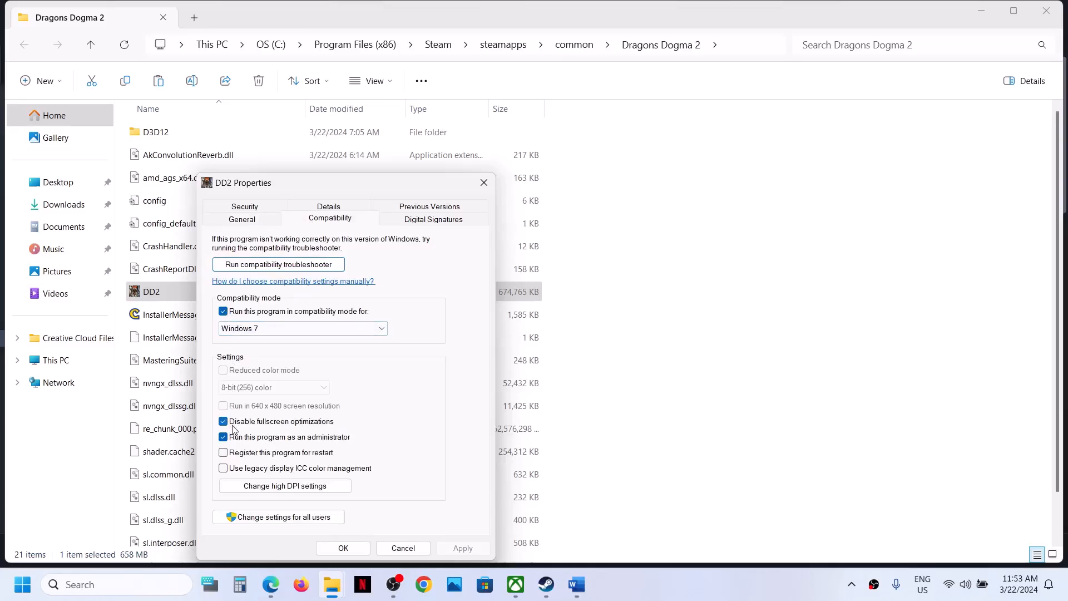
click(223, 312)
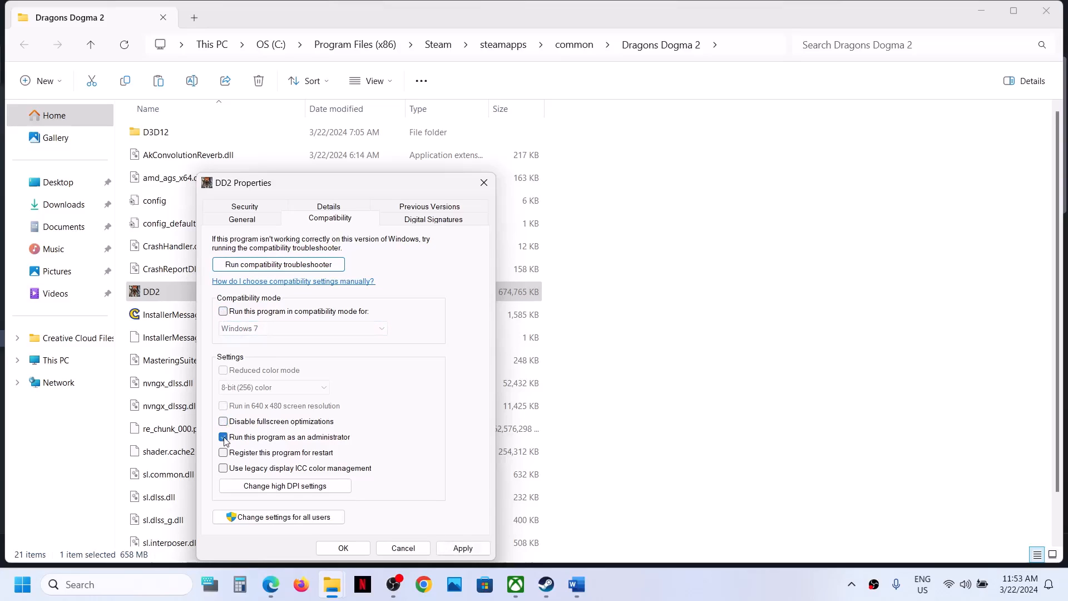
click(462, 547)
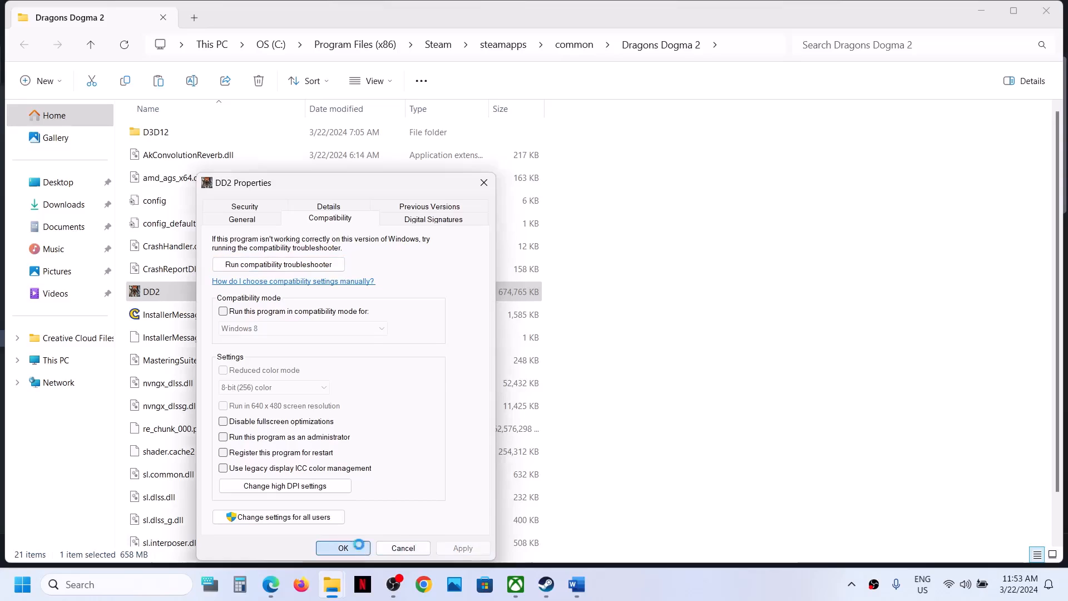
click(343, 548)
click(1047, 11)
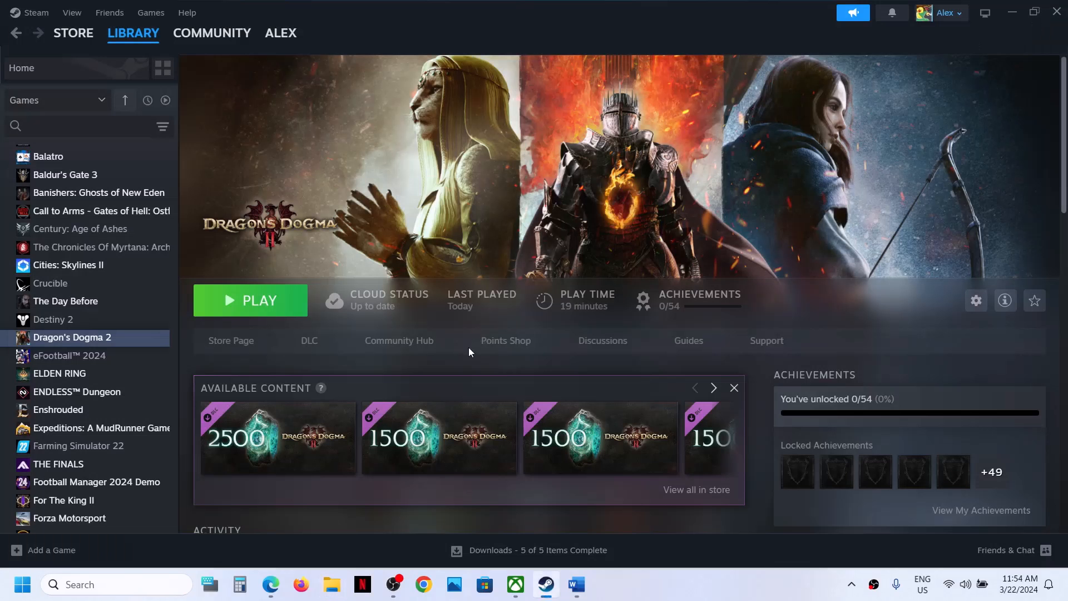
- Switch to the Word document, highlight Step 7 on closing the game and renaming config to config_backup, and minimize the document
click(576, 584)
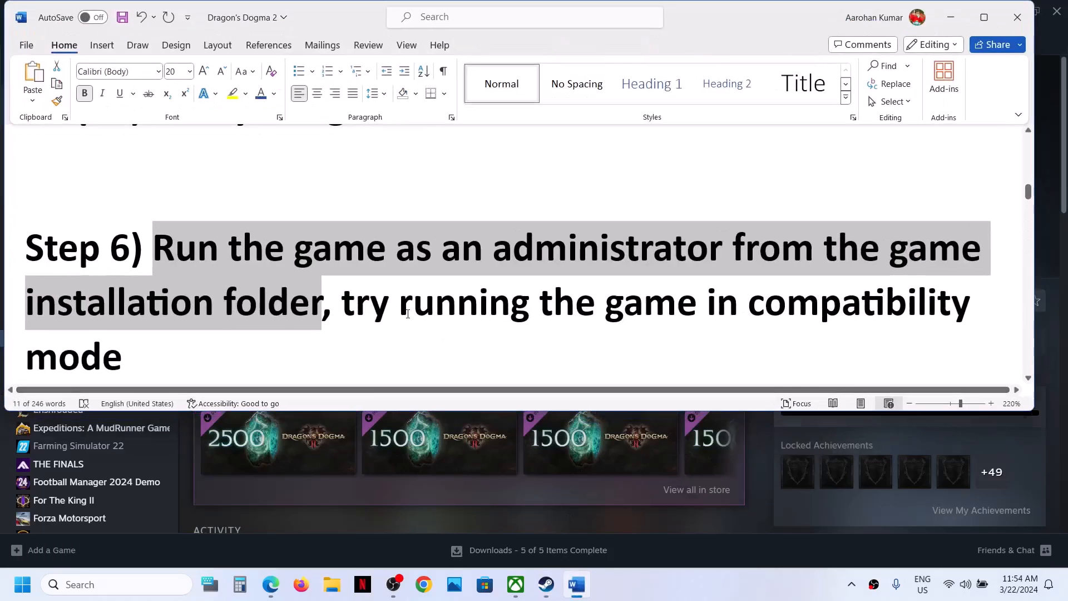
scroll(408, 313, down, 3)
scroll(408, 314, down, 2)
scroll(334, 298, down, 1)
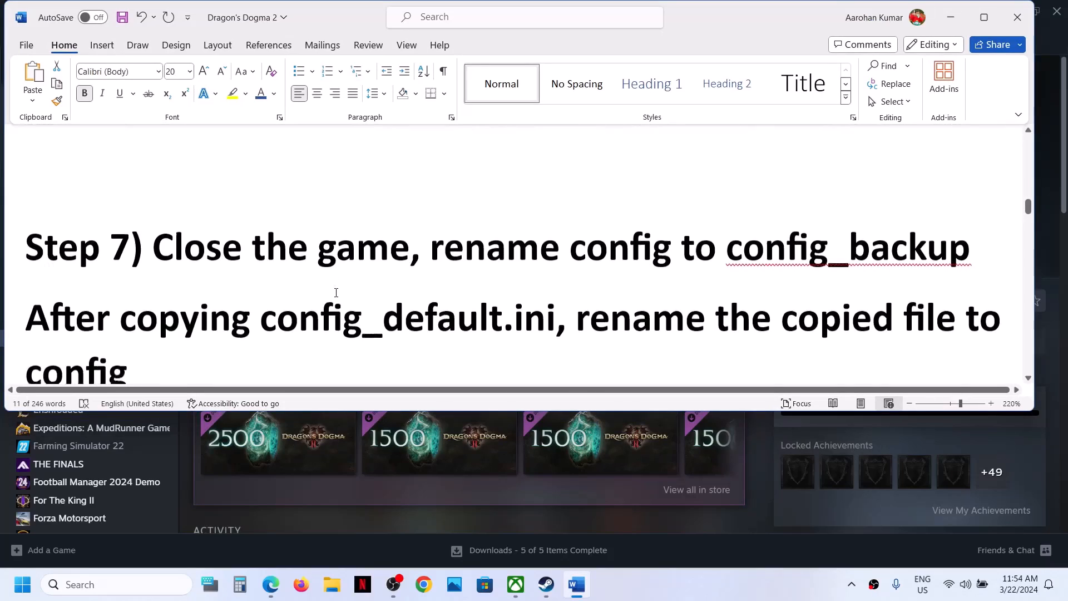
mouse_move(155, 228)
mouse_down()
mouse_move(356, 228)
mouse_move(153, 231)
mouse_up()
click(411, 231)
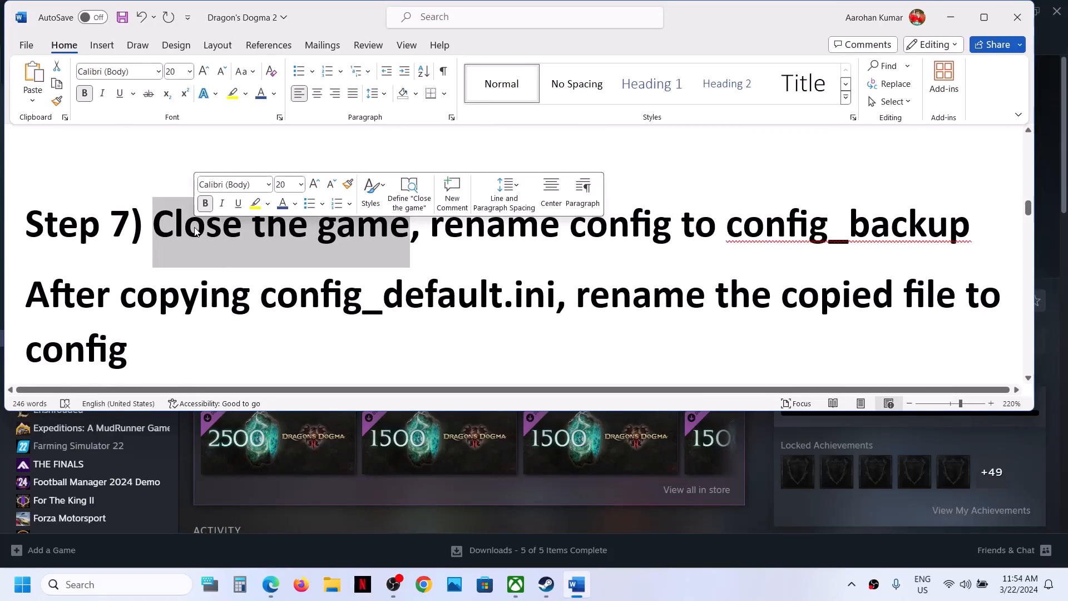
click(487, 262)
drag(452, 230, 884, 233)
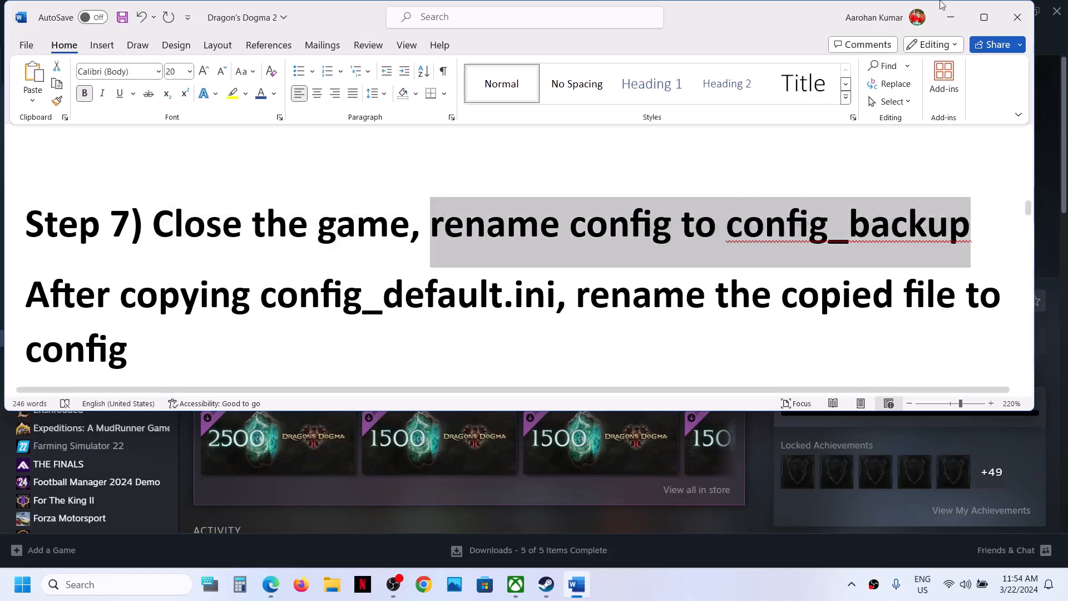
click(951, 17)
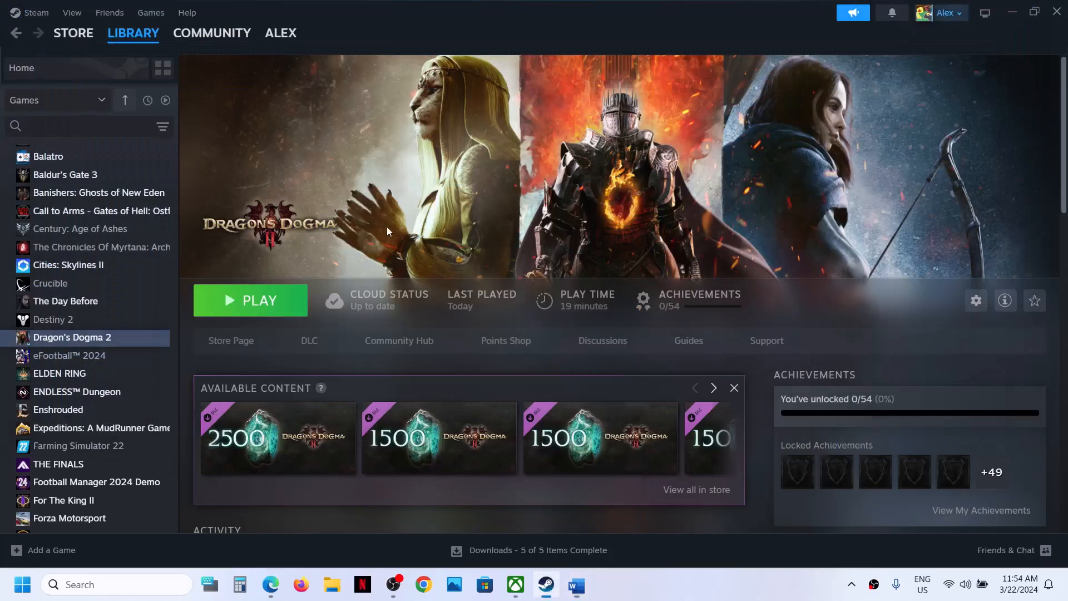
- Open the Dragon's Dogma 2 installation folder from the Steam library and select the config file
right_click(89, 339)
mouse_move(134, 424)
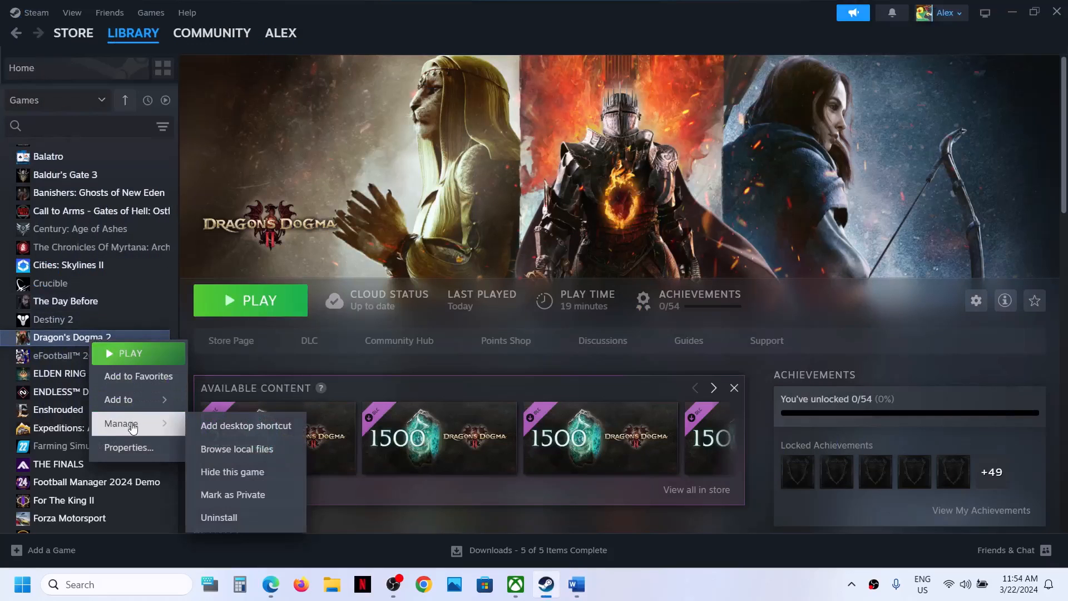
click(249, 455)
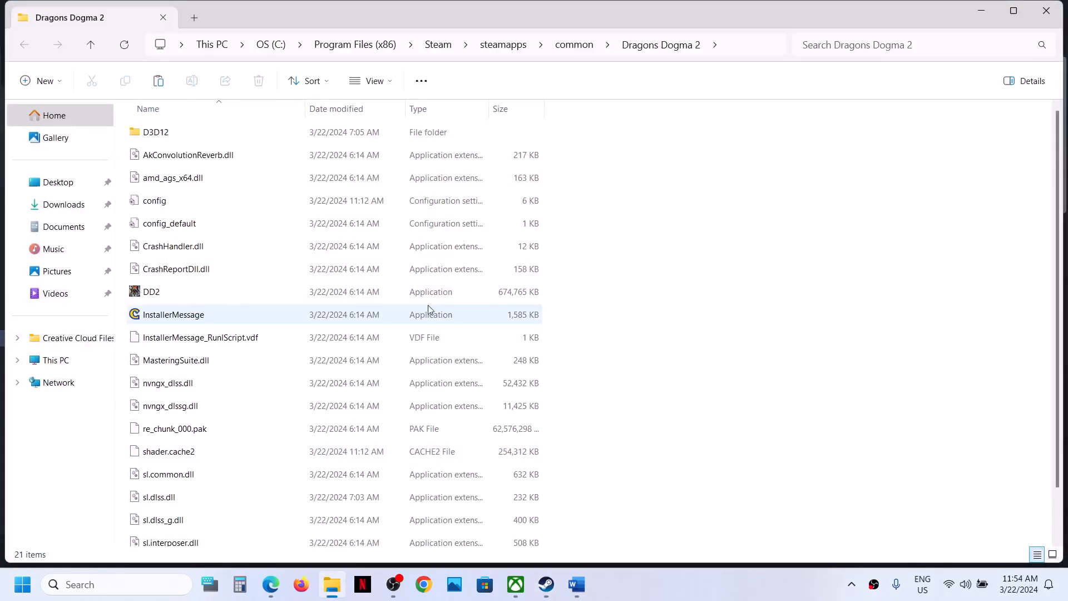
click(163, 207)
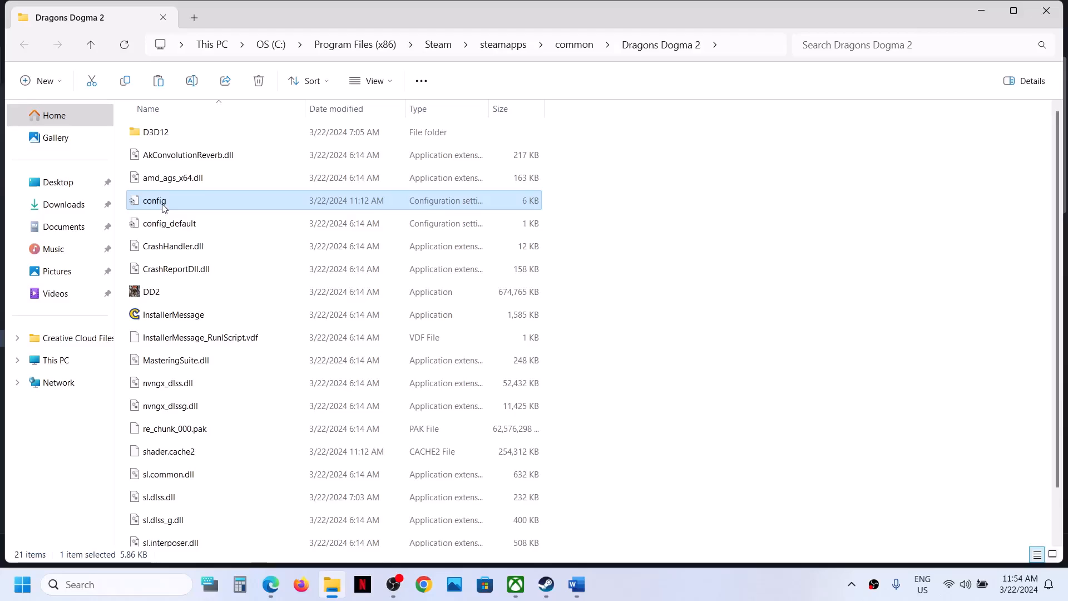
click(157, 220)
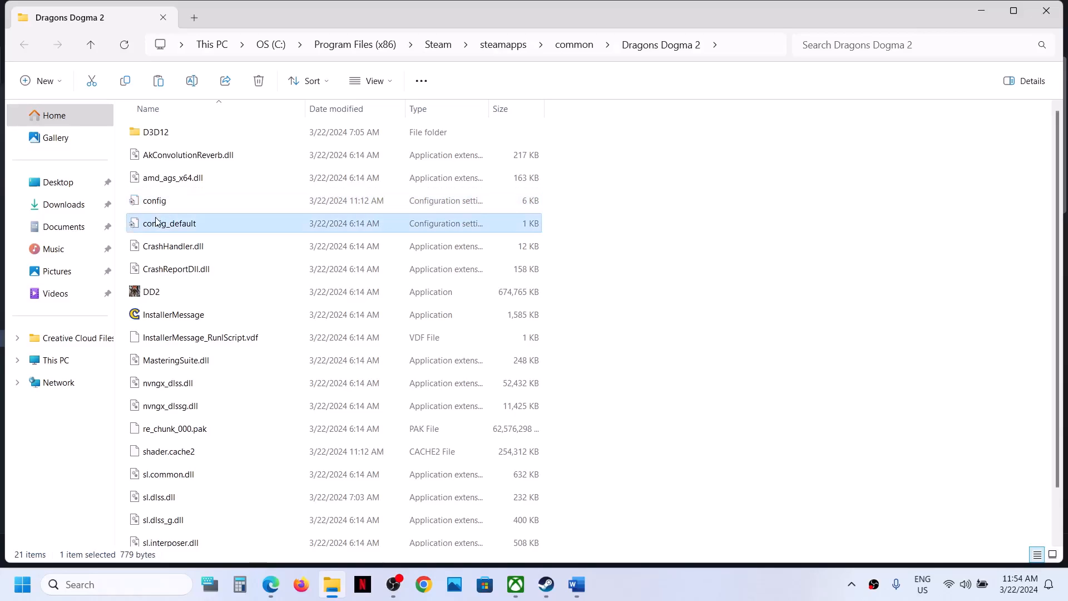
click(158, 206)
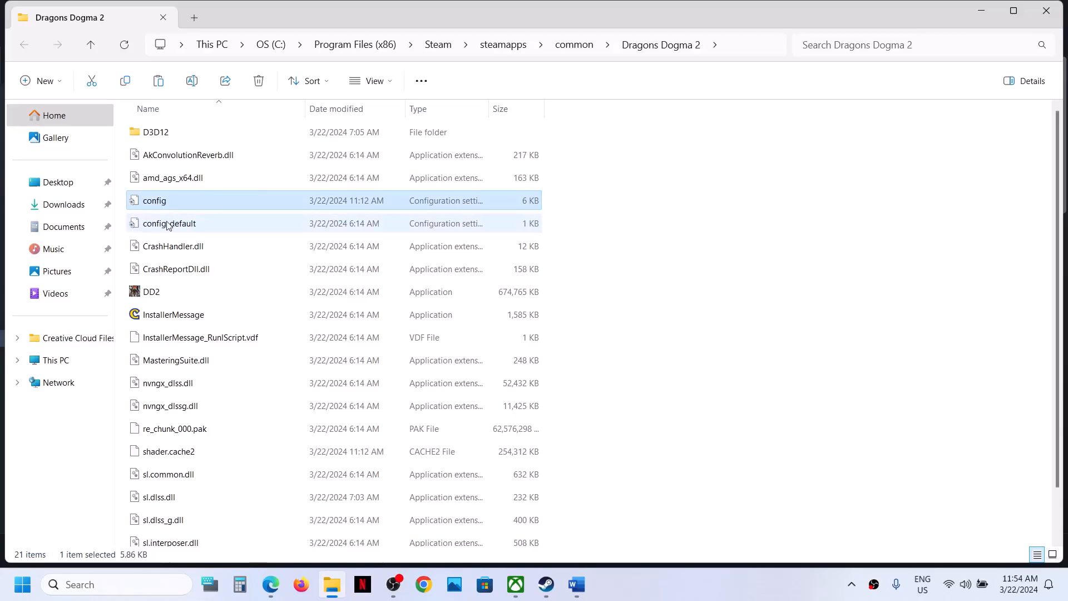
- Copy the config and config_default files from the Dragons Dogma 2 folder to the desktop as a backup
ctrl+click(184, 225)
right_click(183, 228)
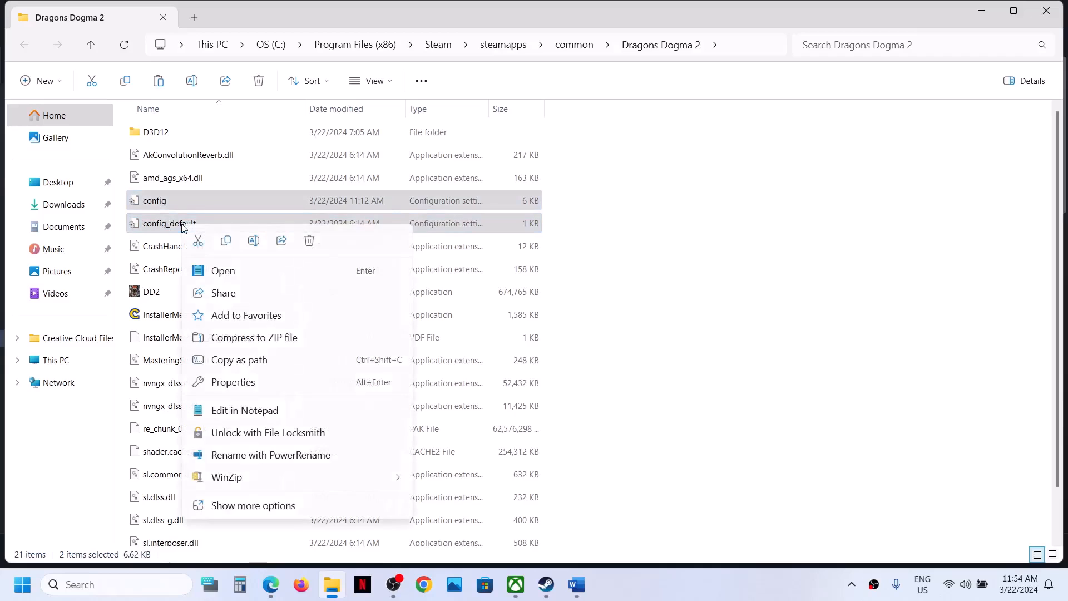
click(229, 246)
key(super+d)
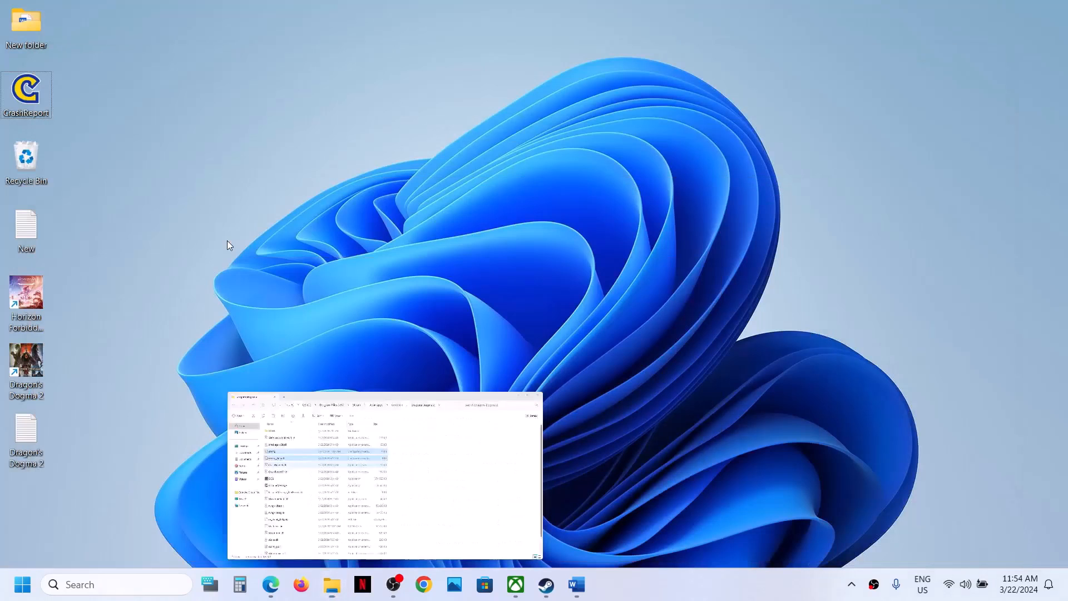
key(ctrl+v)
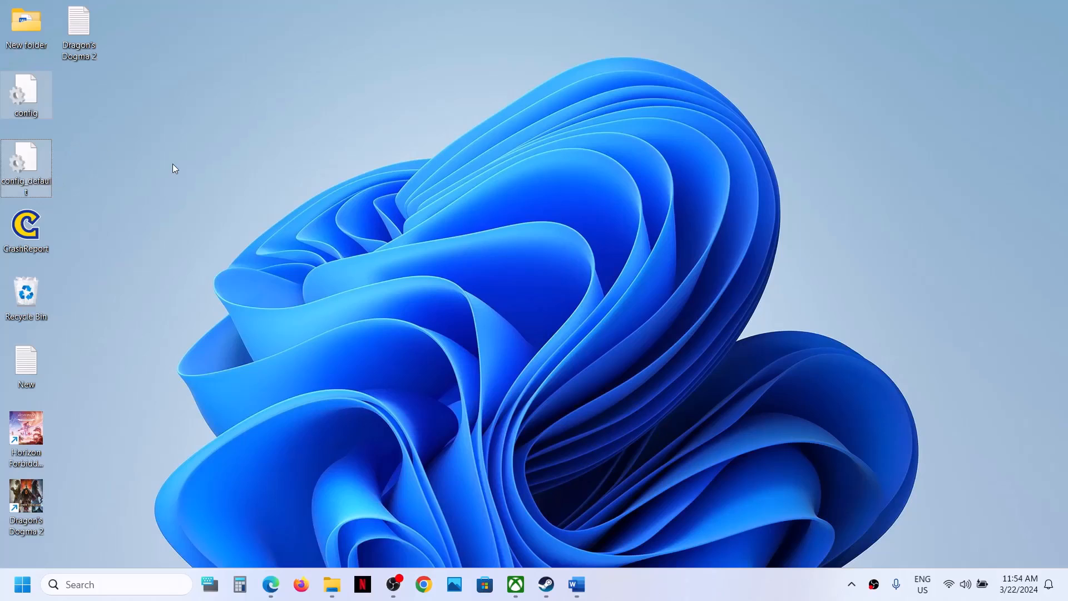
- Return to the Dragons Dogma 2 folder and rename the config file to config_backup
key(alt+Tab)
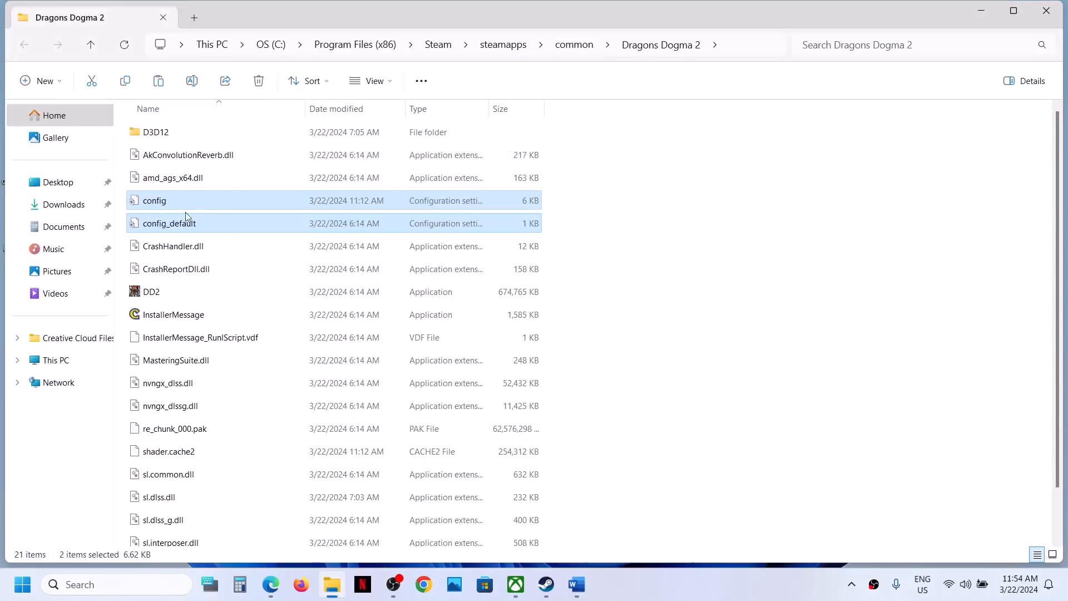
click(176, 201)
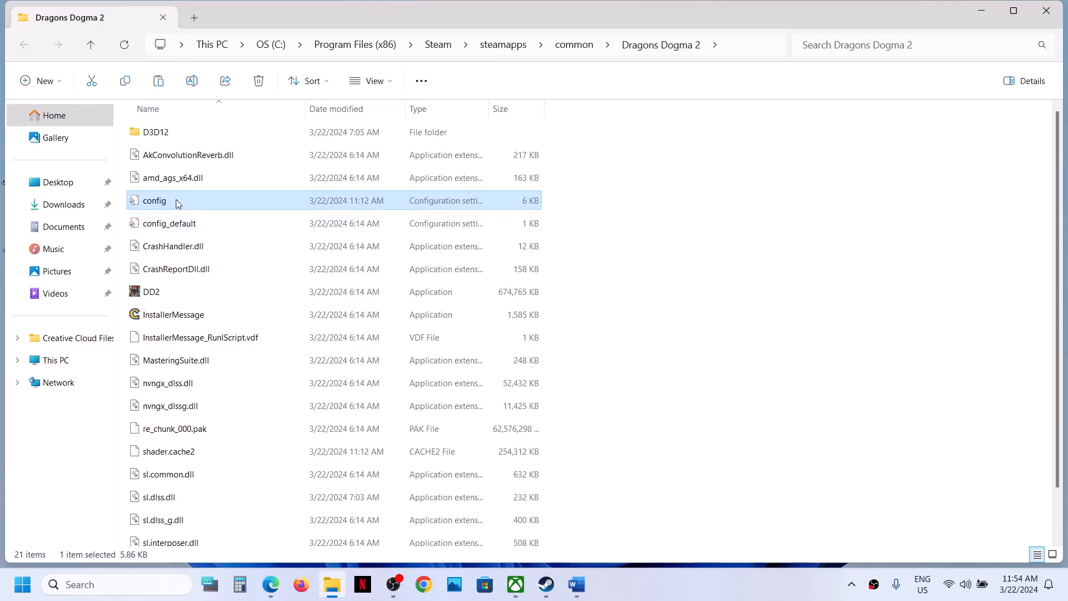
right_click(176, 200)
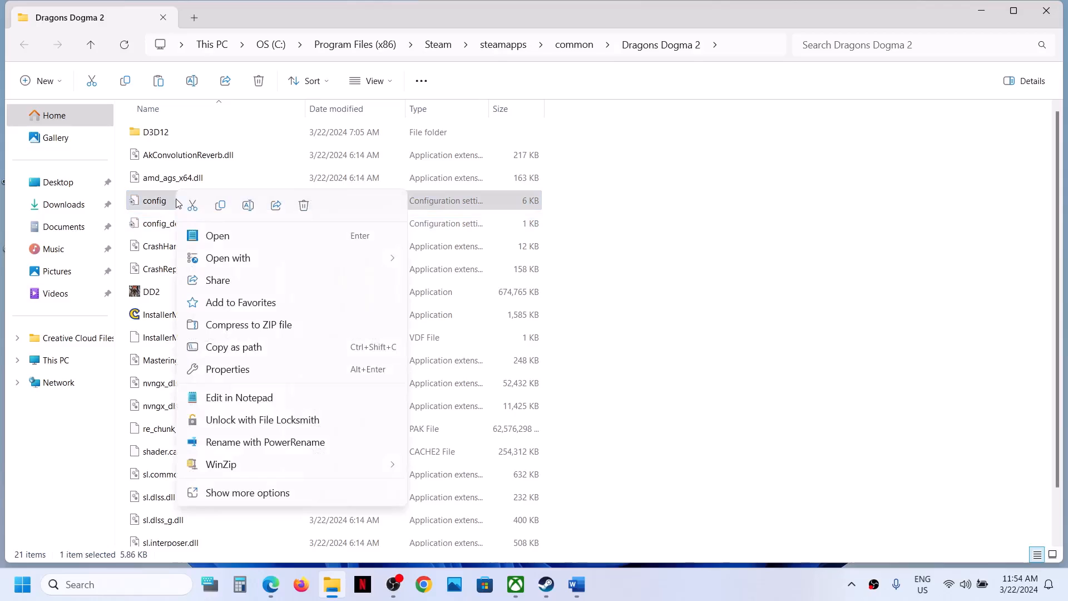
click(247, 205)
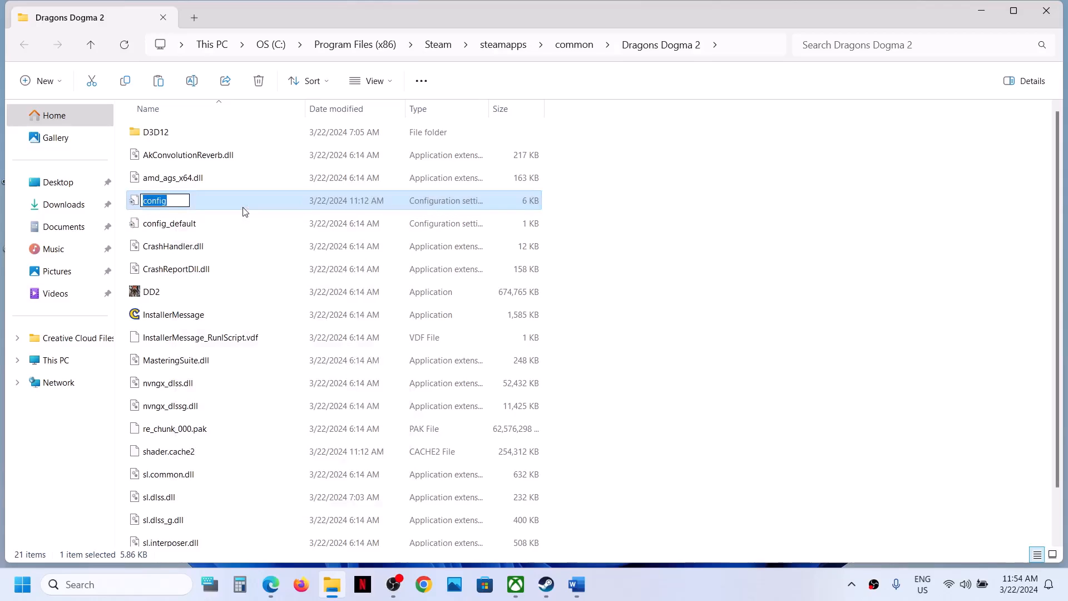
key(End)
text(_)
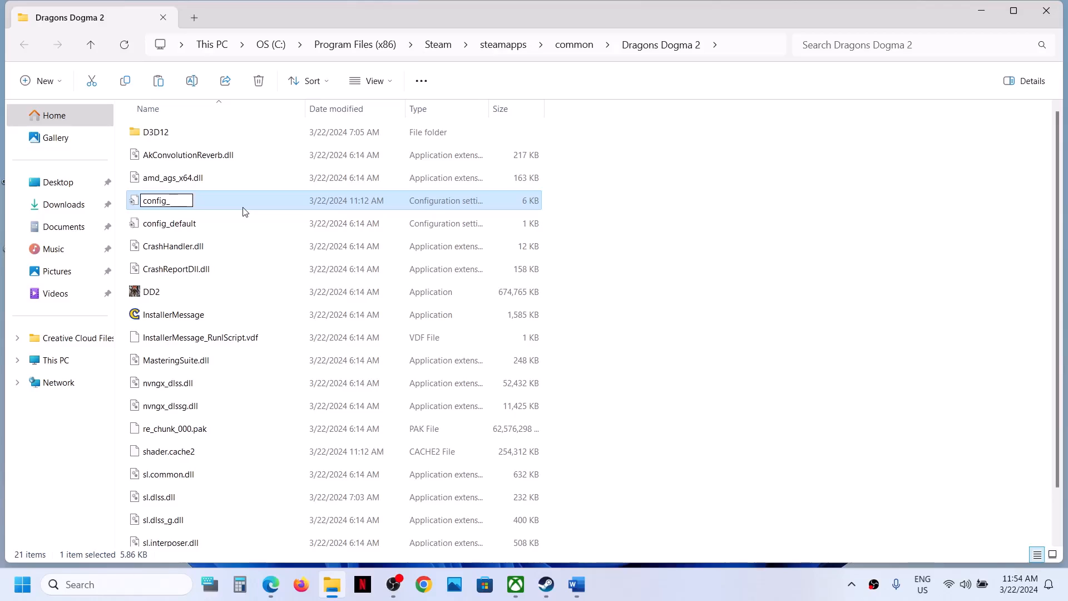
text(backup)
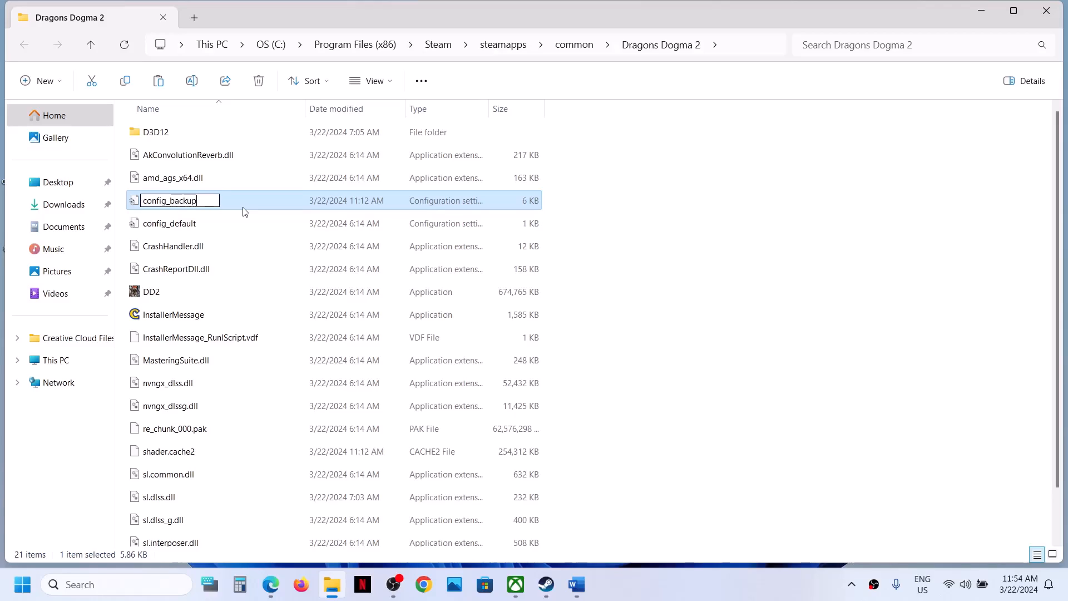
click(223, 219)
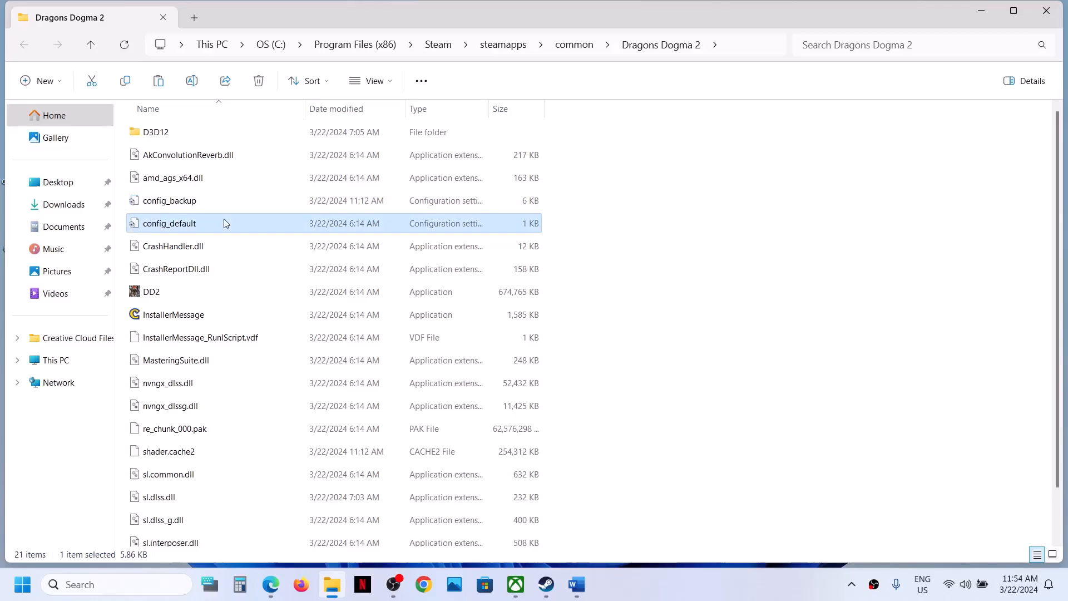
- Make a copy of the config_default file in the same folder
right_click(172, 223)
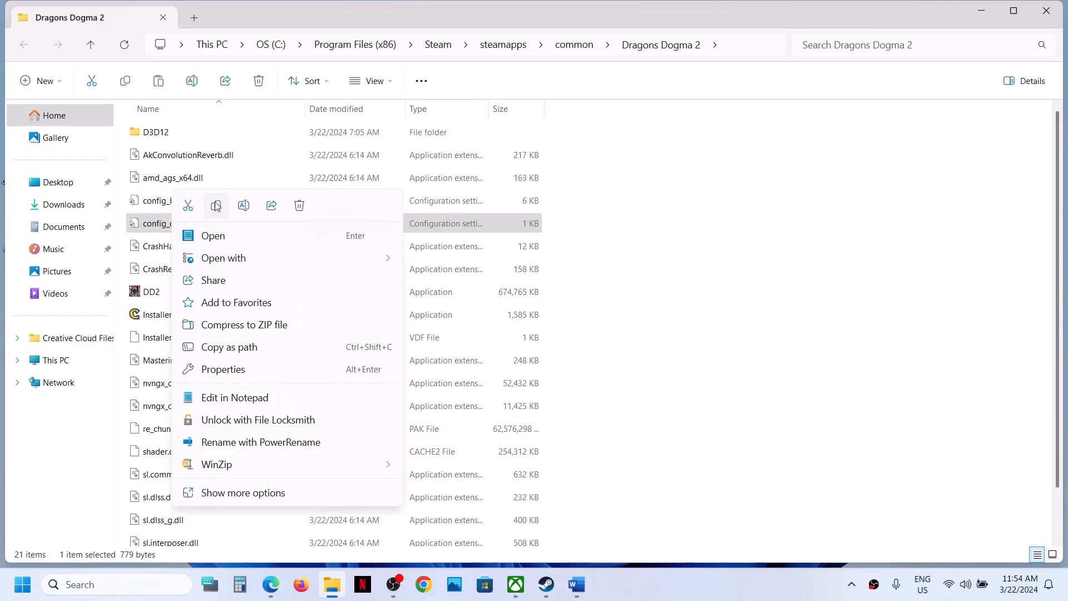
click(216, 206)
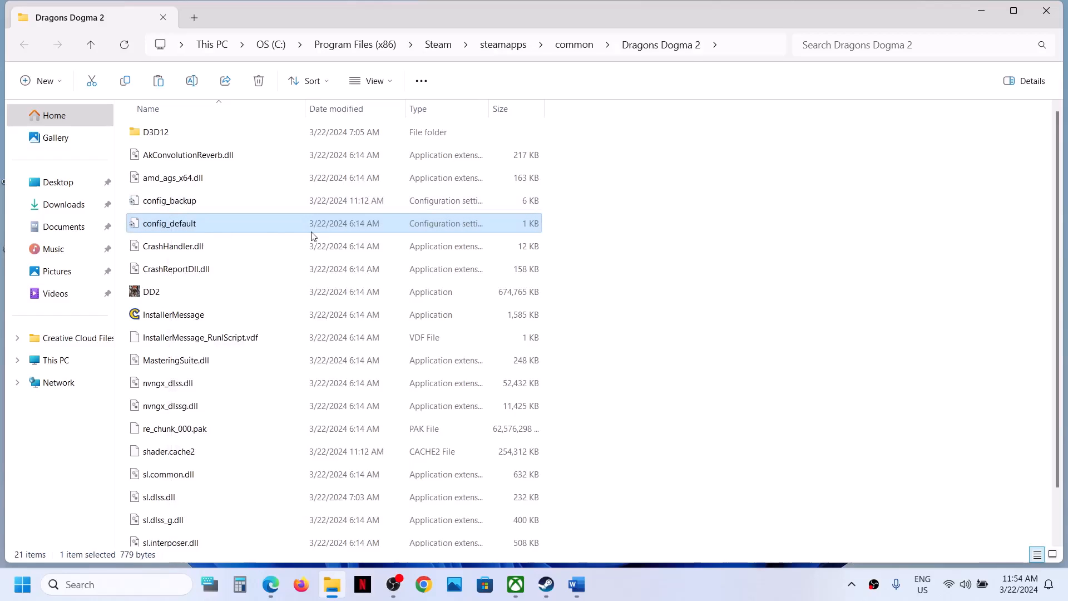
key(ctrl+v)
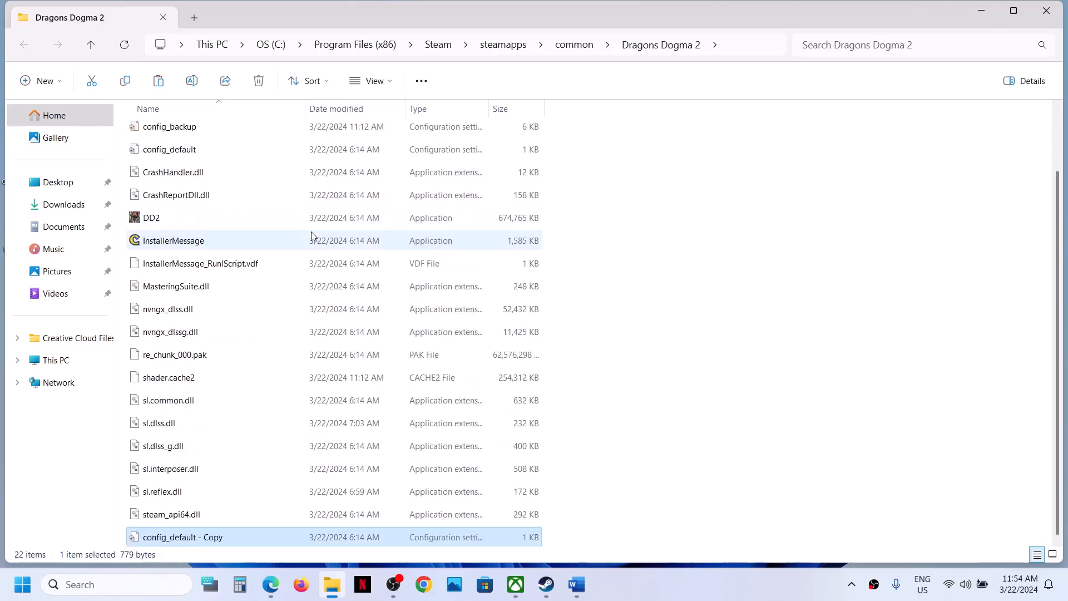
- Rename the copied config_default file to config, refresh the folder listing and select the new config file
right_click(206, 543)
click(278, 522)
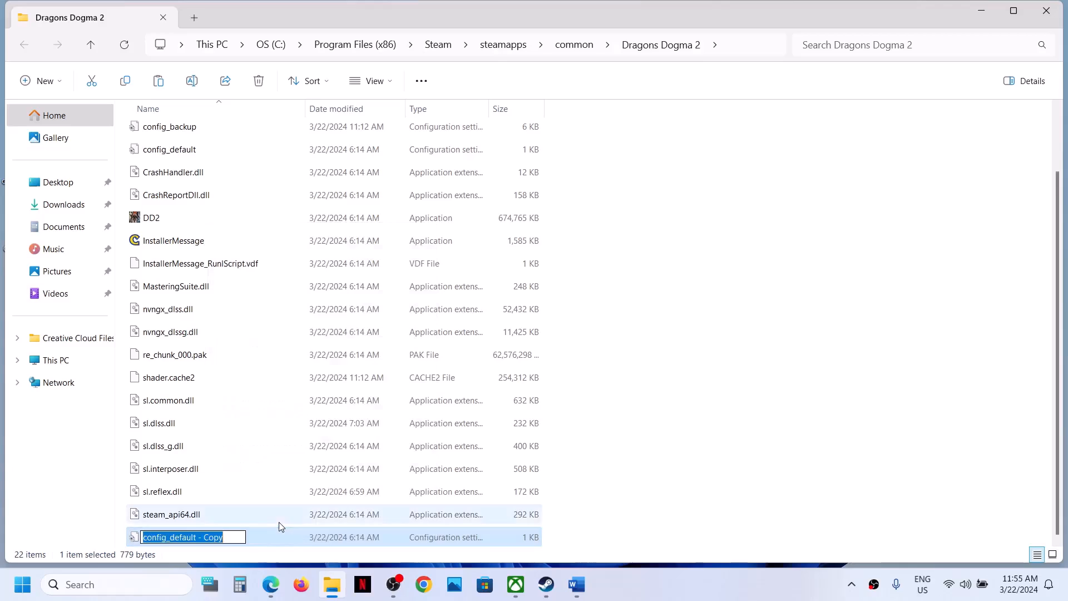
click(226, 536)
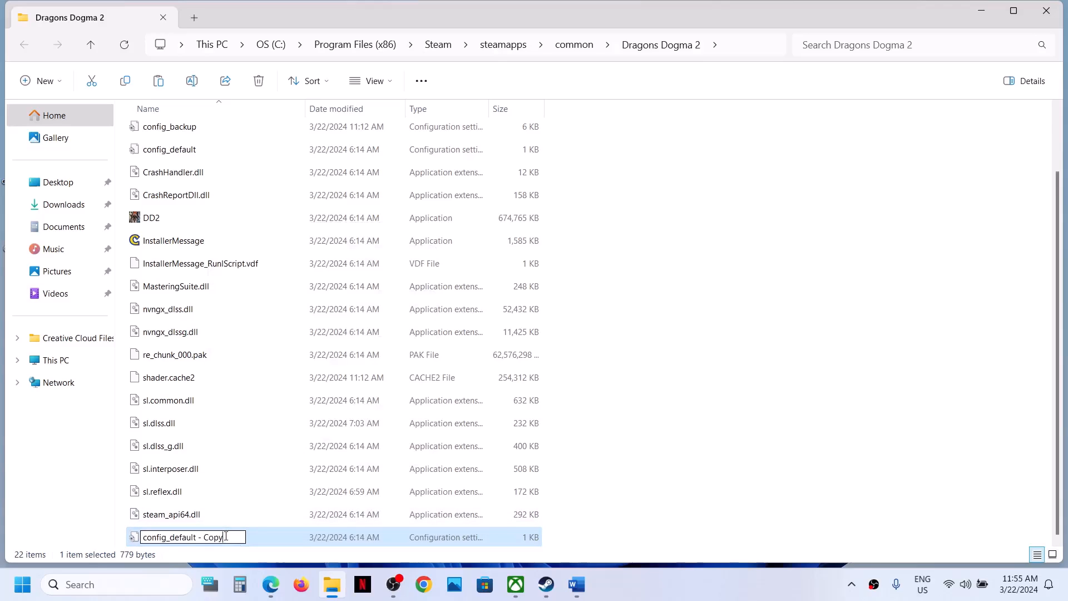
drag(226, 537, 176, 536)
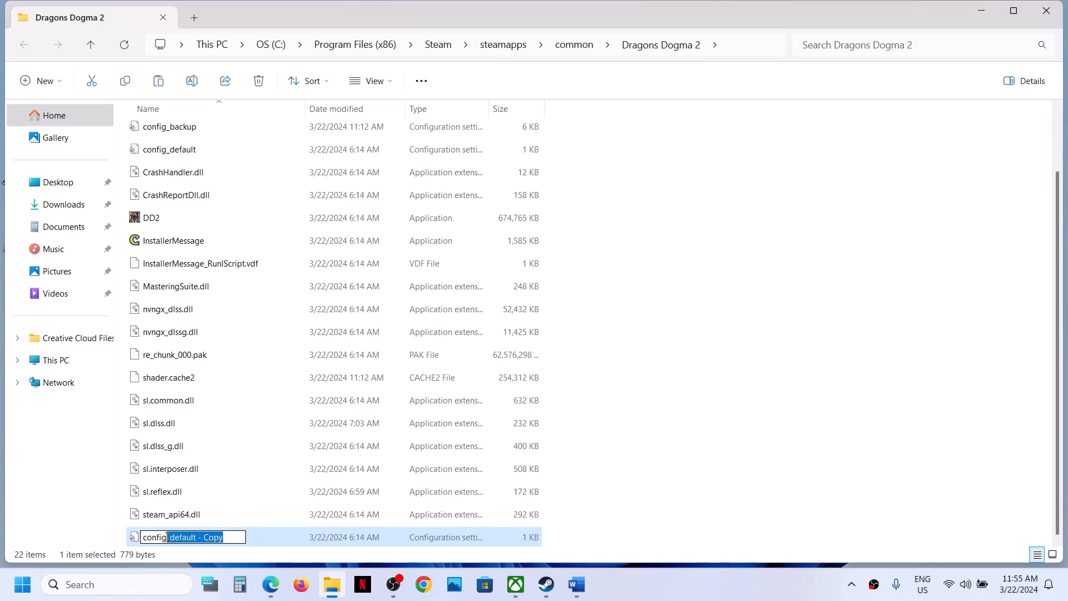
key(BackSpace)
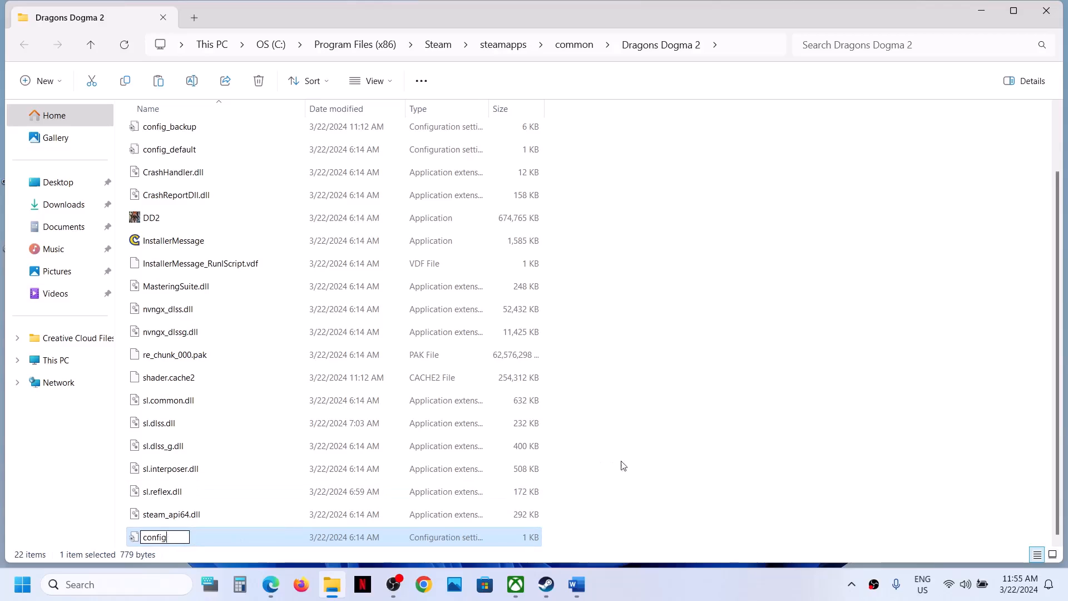
click(629, 466)
right_click(650, 414)
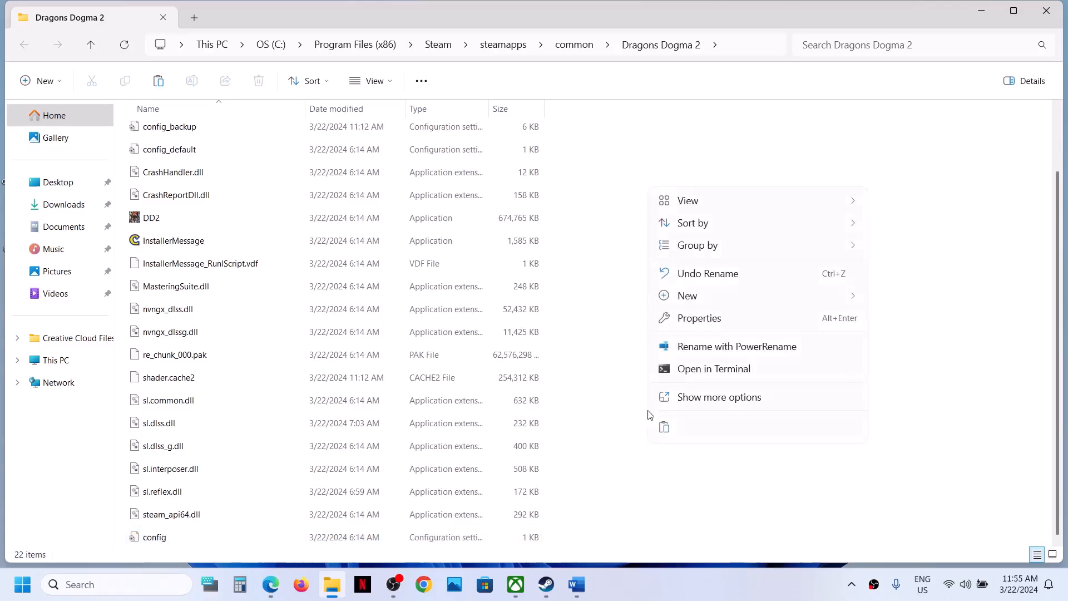
click(707, 399)
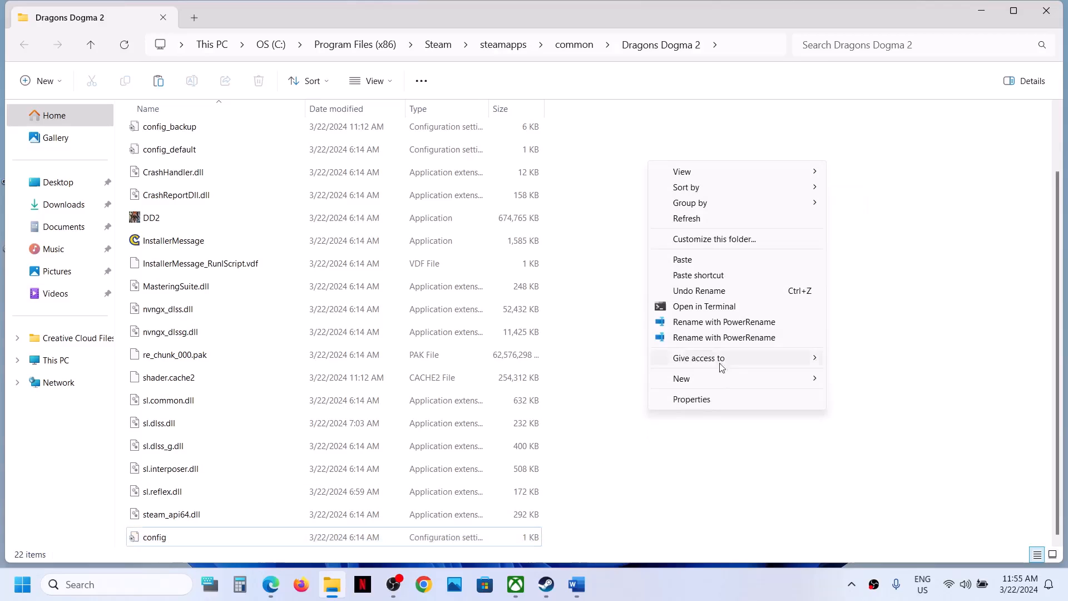
click(697, 217)
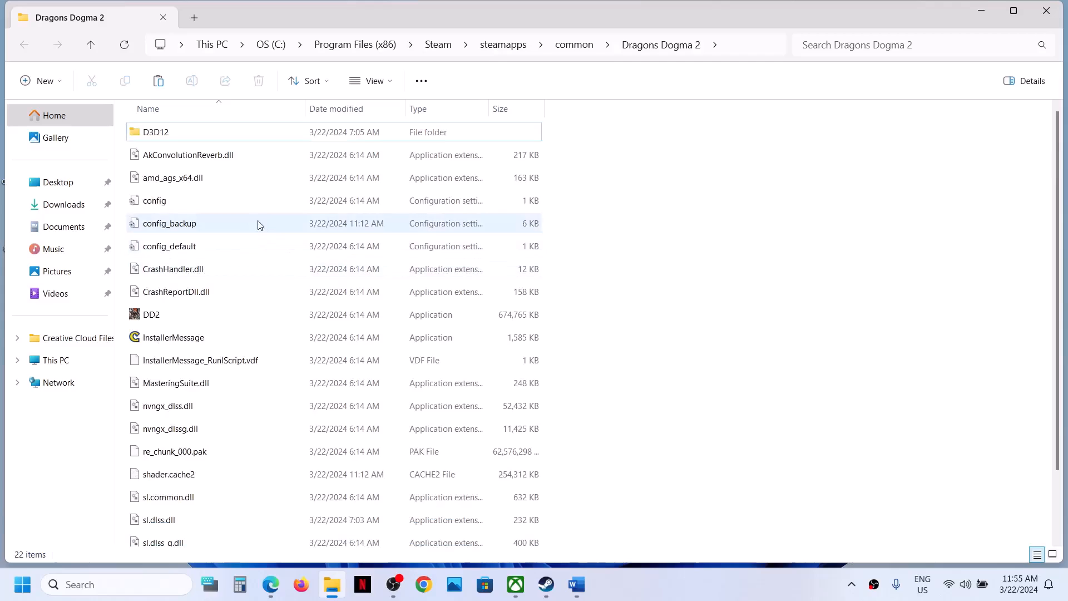
click(196, 206)
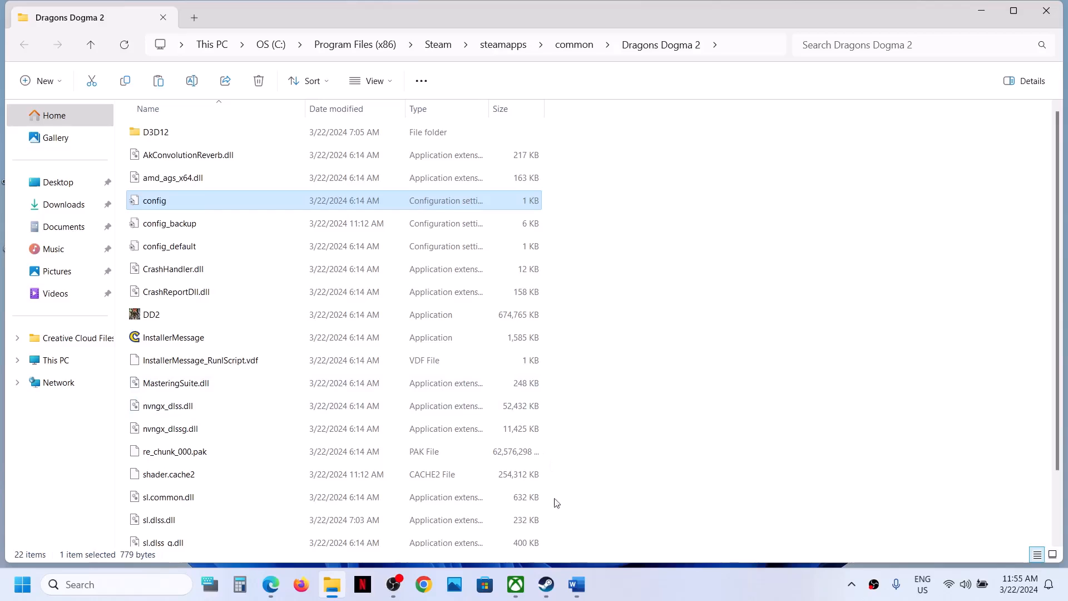
- Switch to the Word document, highlight Step 8 on deleting save game files and losing progress, and minimize the document
click(575, 595)
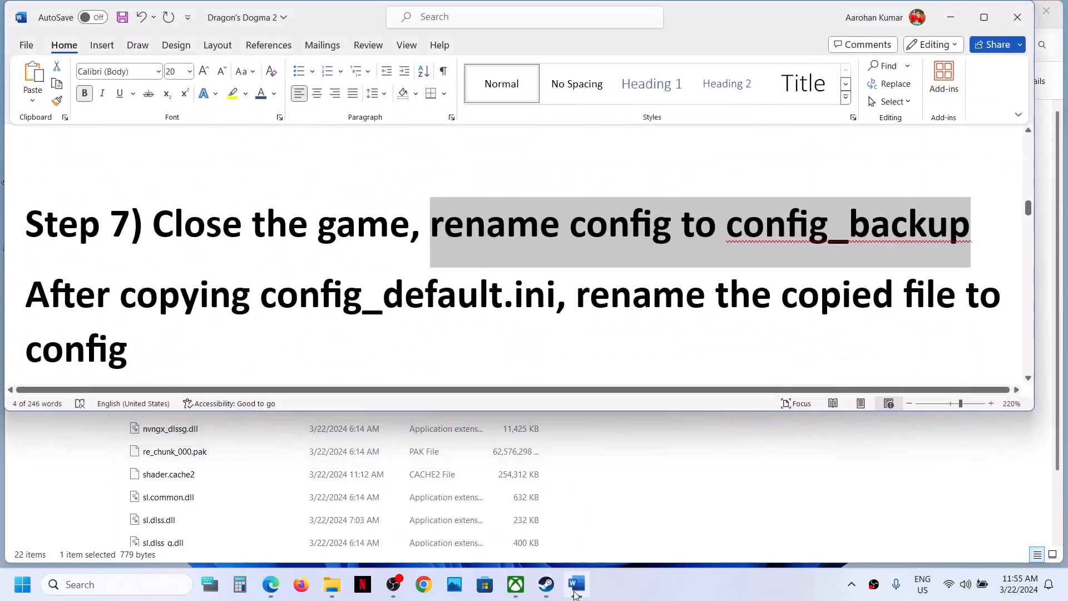
scroll(480, 338, down, 5)
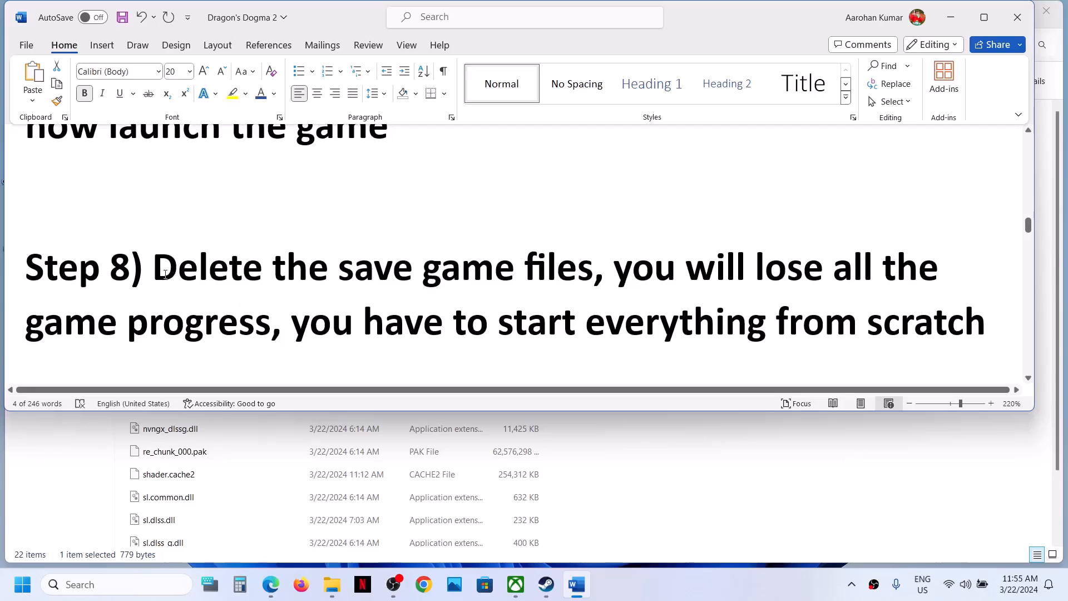
drag(154, 267, 552, 254)
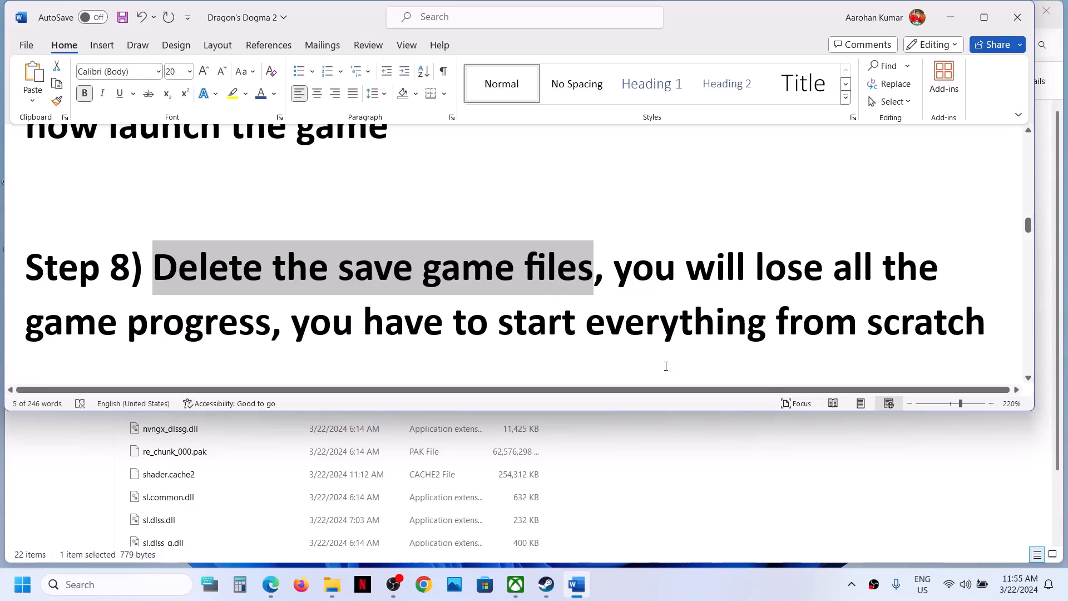
drag(610, 273, 995, 329)
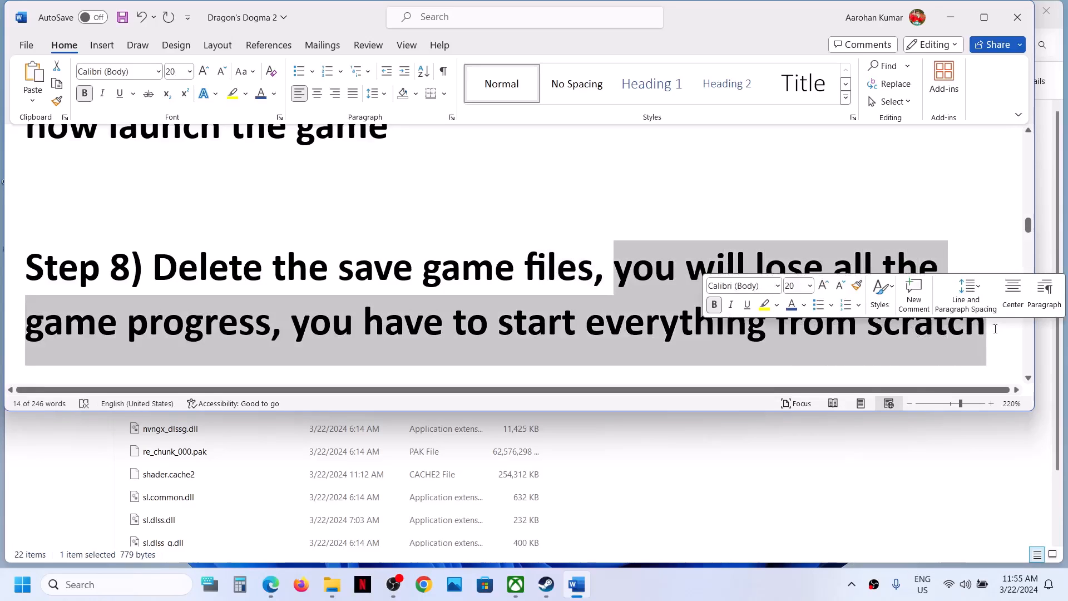
click(951, 17)
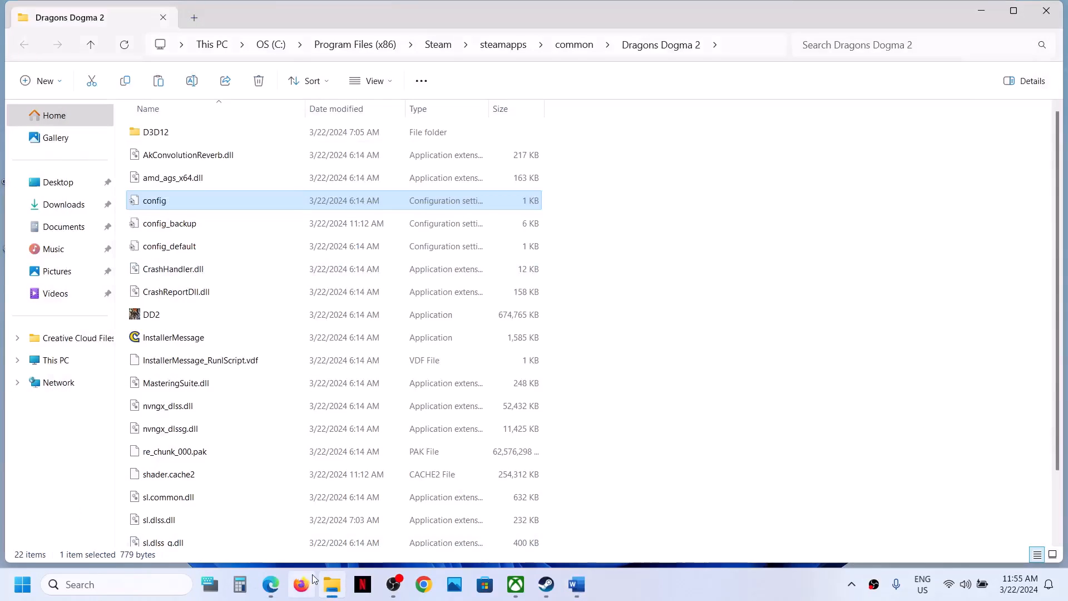
- Go to This PC in File Explorer and open the Program Files (x86) folder on the OS (C:) drive
click(17, 360)
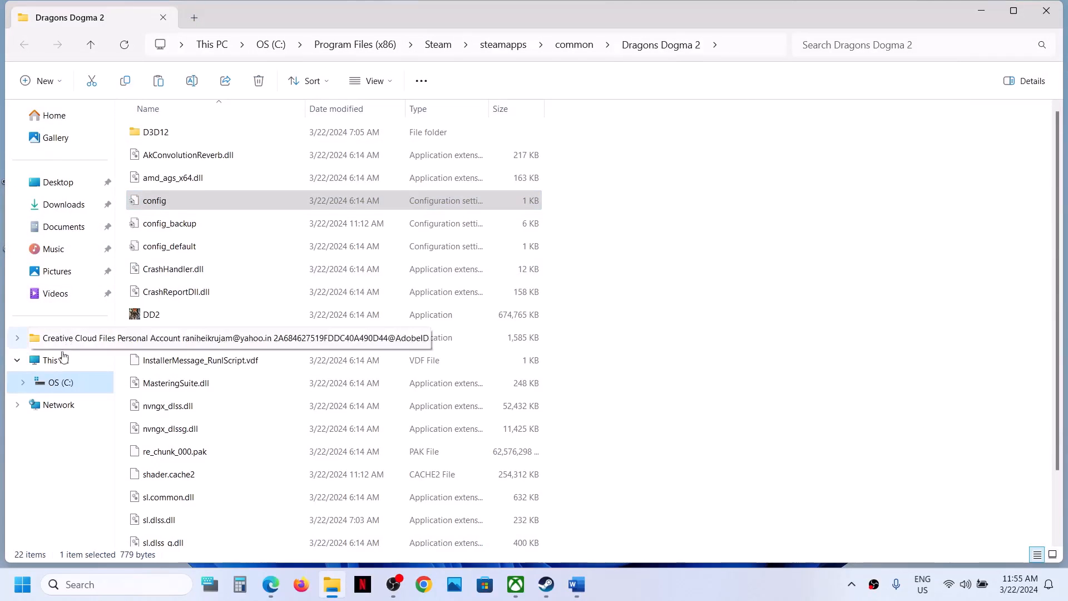
drag(56, 375, 52, 362)
click(52, 362)
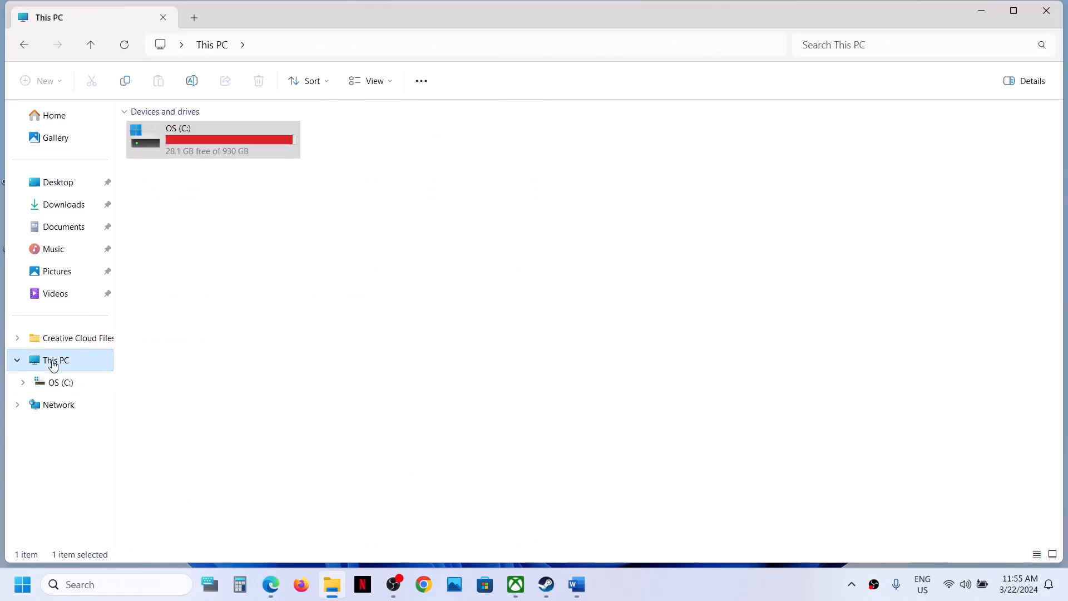
double_click(198, 140)
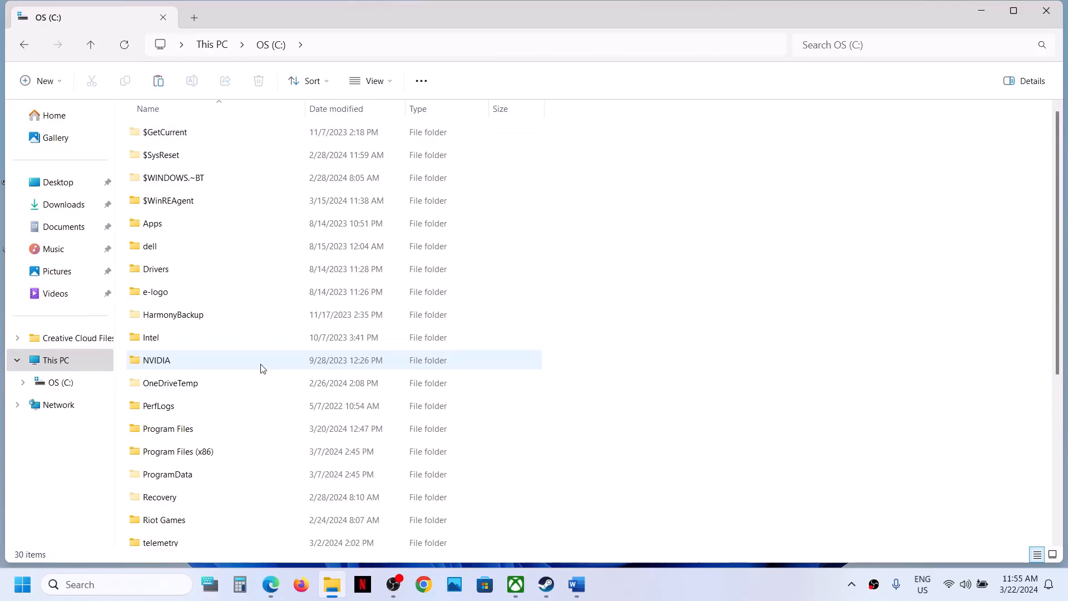
scroll(262, 368, down, 2)
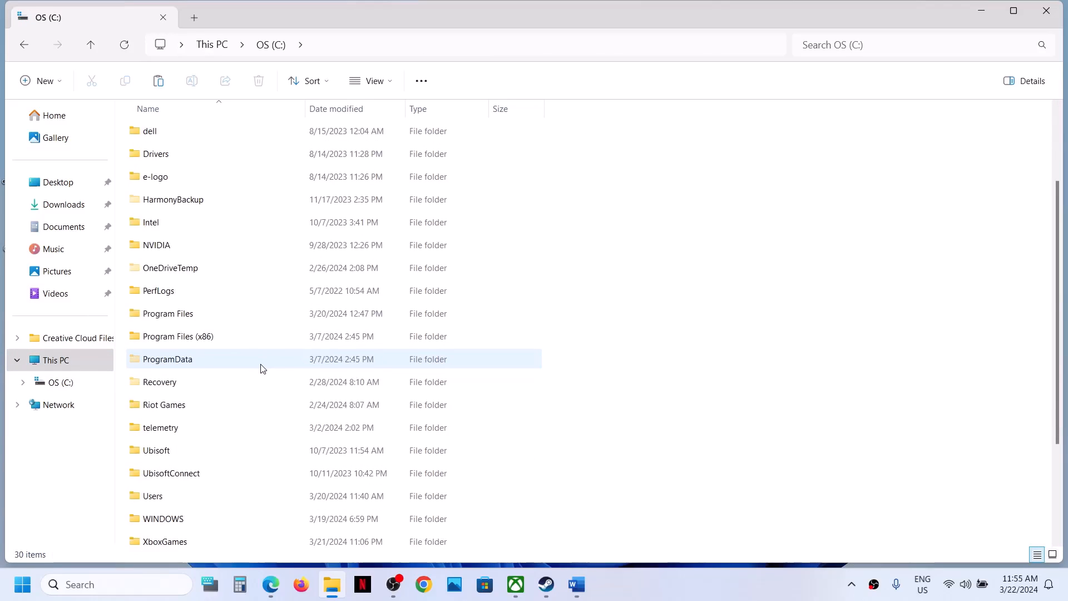
click(192, 343)
double_click(192, 341)
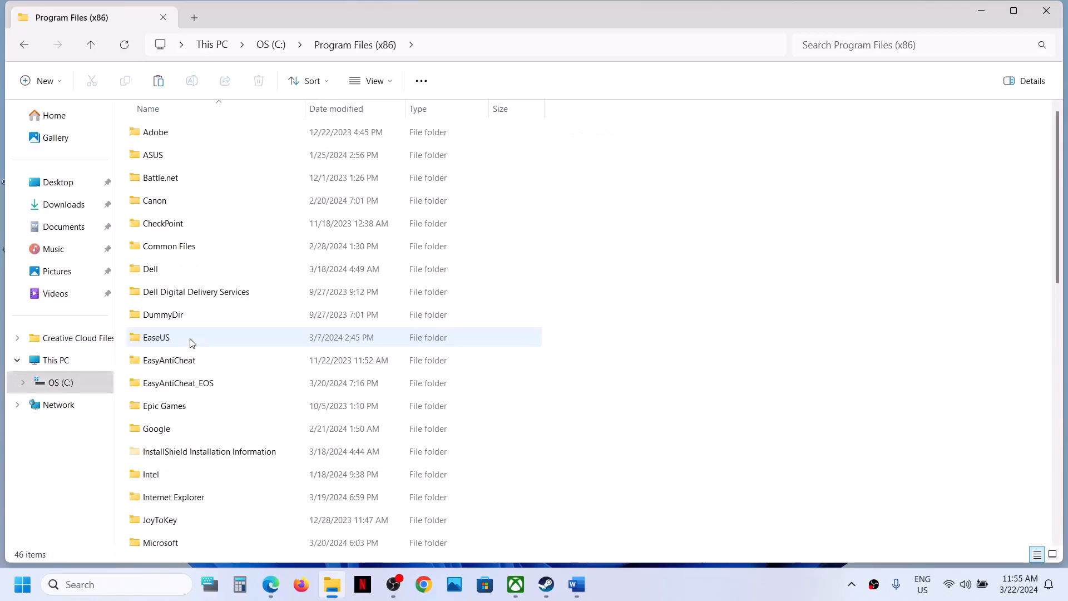
- Open the Steam folder inside Program Files (x86) and go into its userdata folder
scroll(191, 298, down, 3)
scroll(188, 395, down, 3)
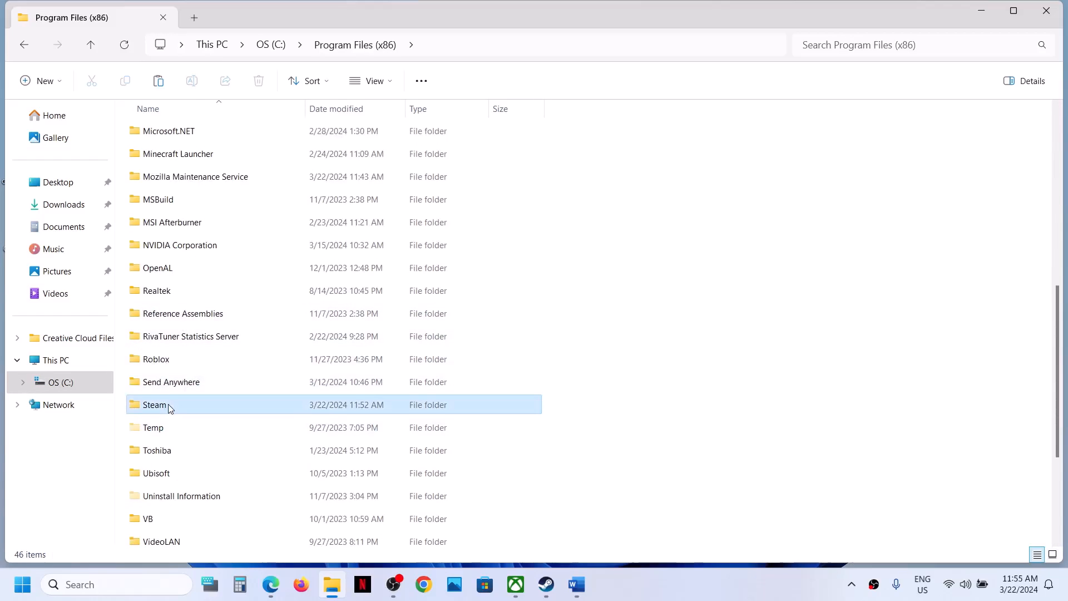
double_click(155, 404)
scroll(170, 410, down, 2)
scroll(170, 411, down, 2)
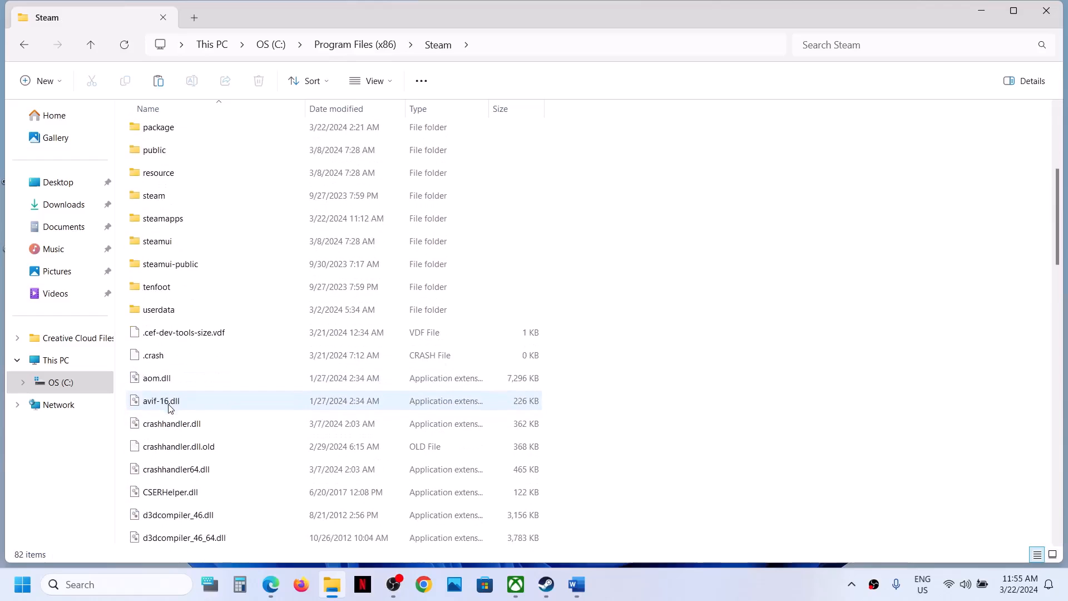
click(162, 318)
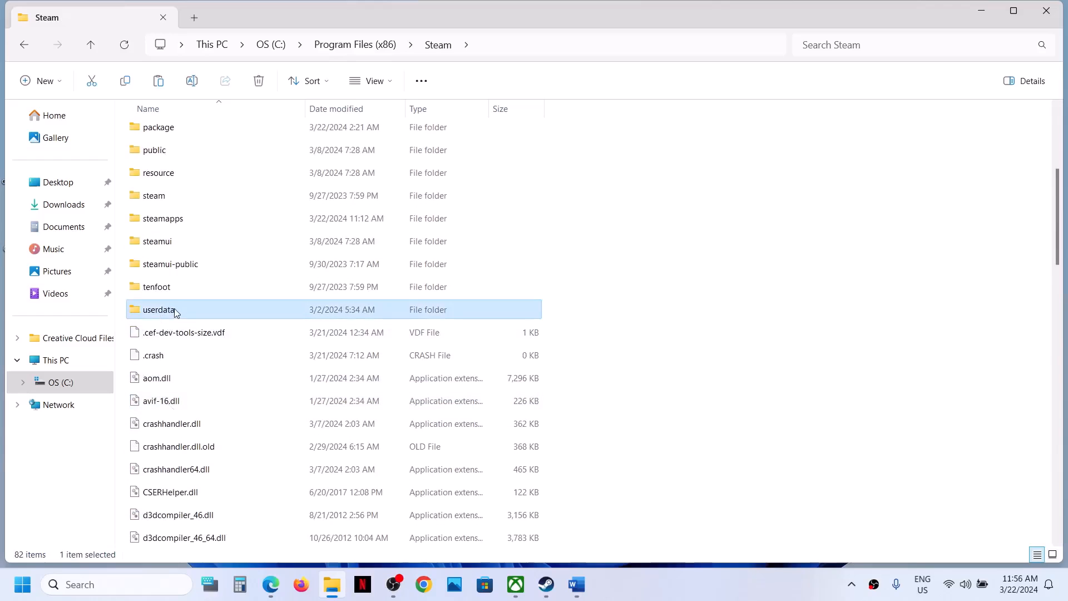
double_click(175, 312)
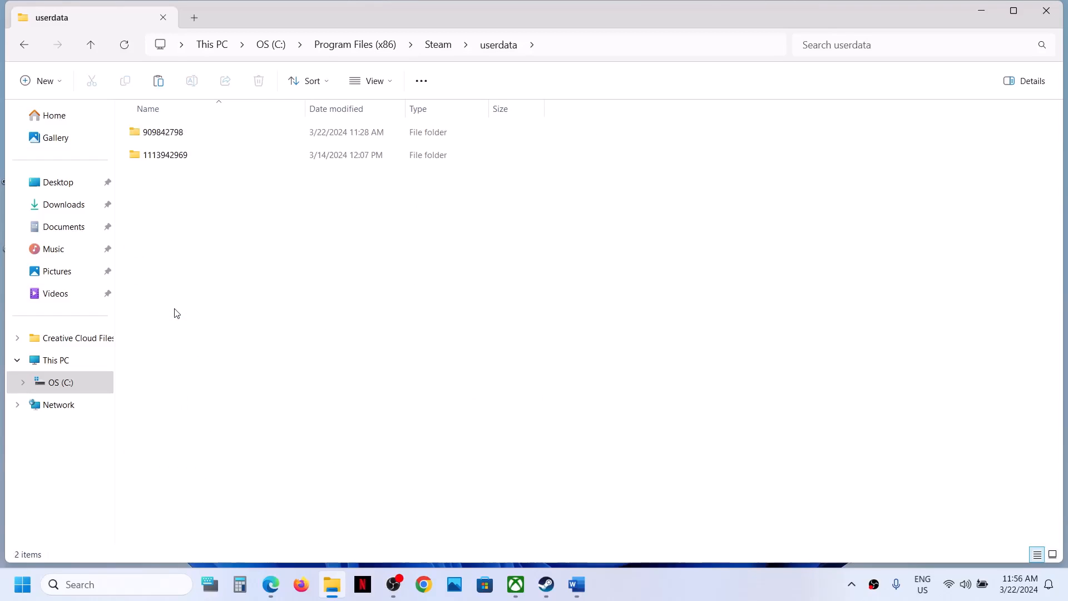
- Open the first account folder in userdata, go into its 2054970 subfolder and open the remote folder
click(178, 132)
double_click(191, 139)
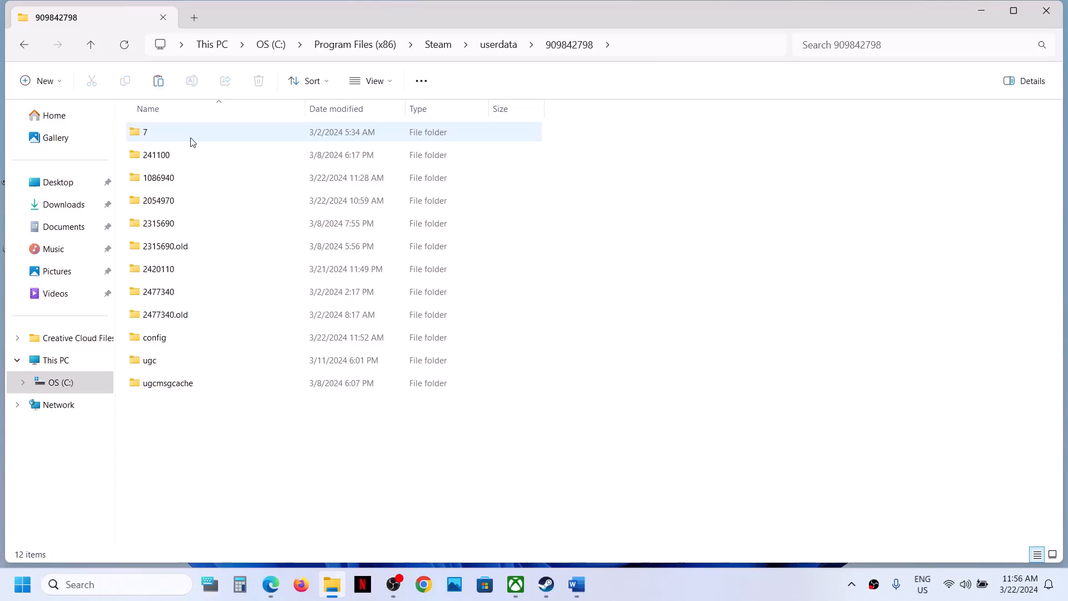
click(168, 205)
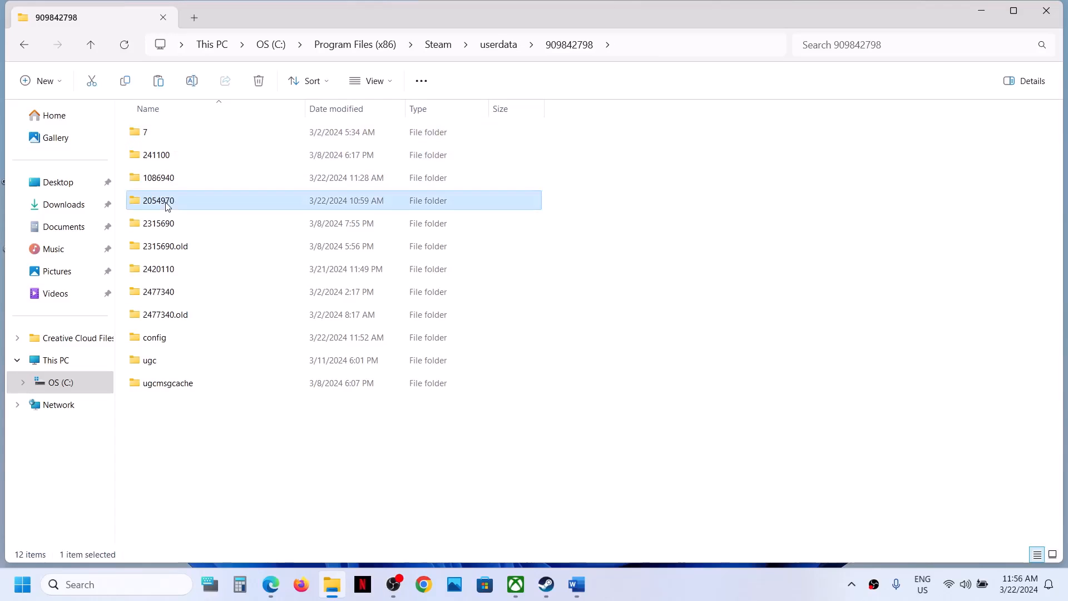
mouse_move(159, 209)
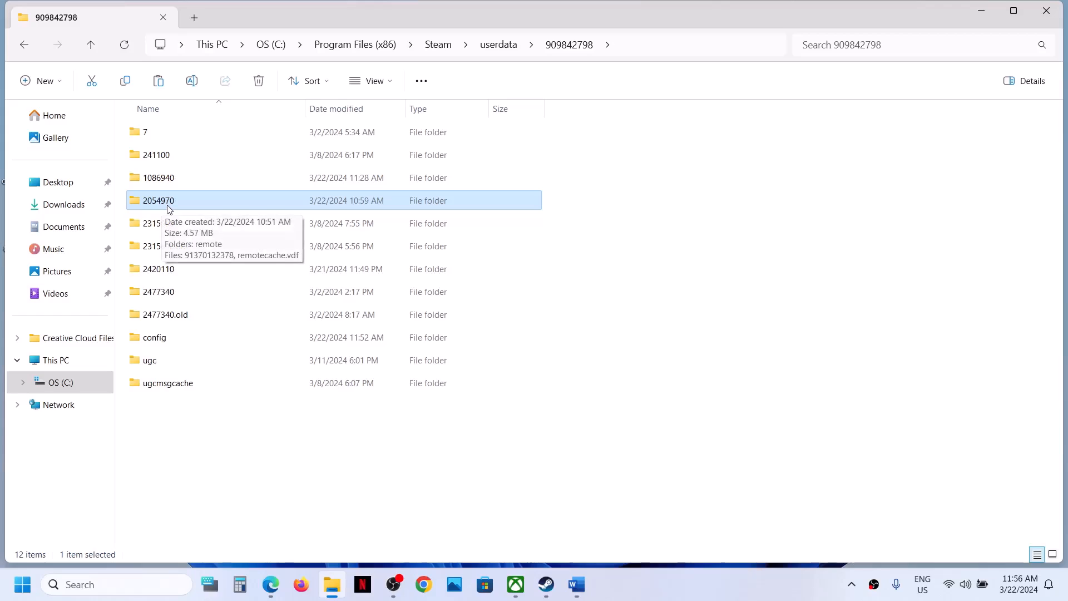
double_click(182, 206)
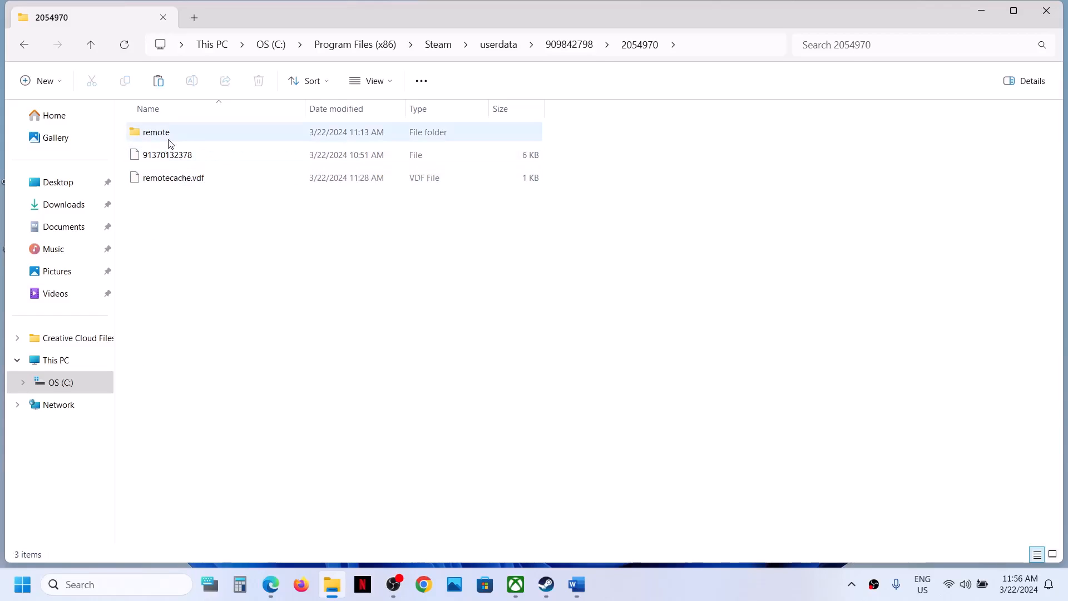
double_click(167, 135)
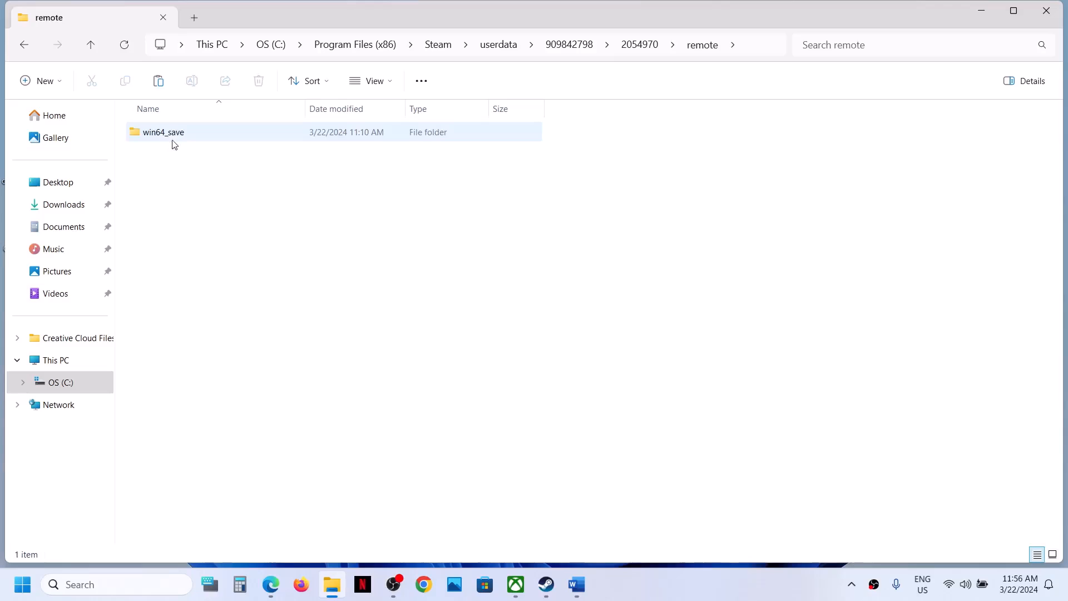
- Open the win64_save folder inside remote and select all three BIN save files
mouse_move(174, 144)
double_click(160, 139)
drag(210, 197, 153, 118)
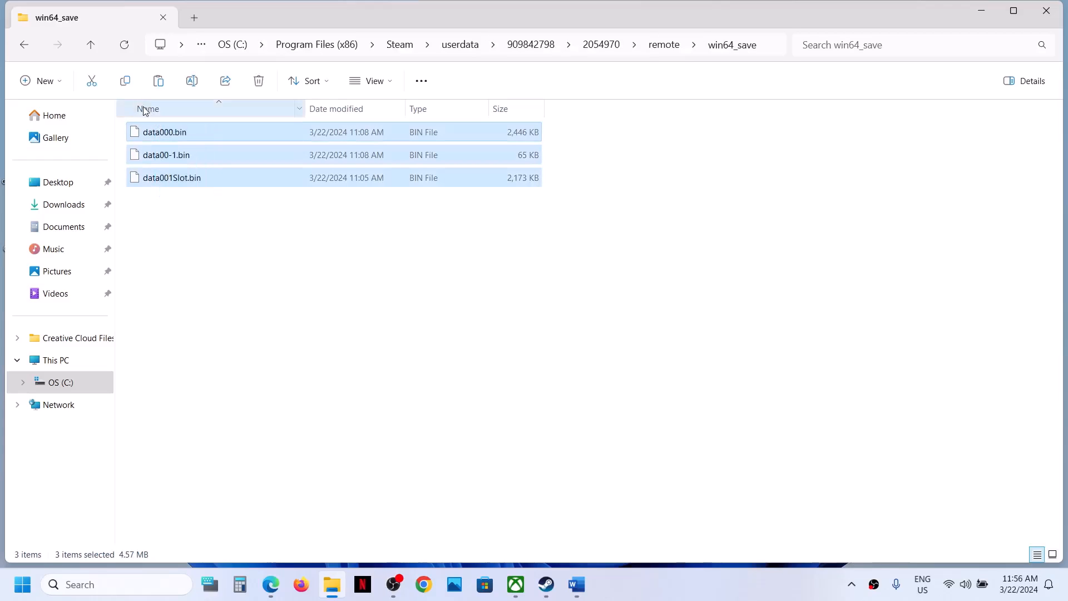
- Return to the remote folder and copy the win64_save folder to the desktop as a backup
click(98, 49)
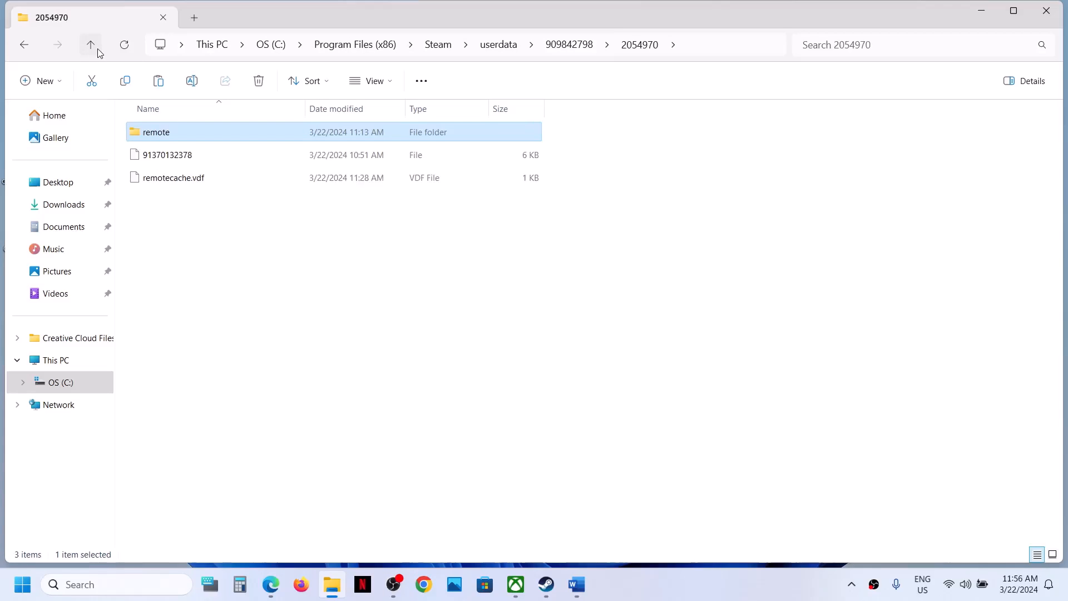
double_click(146, 132)
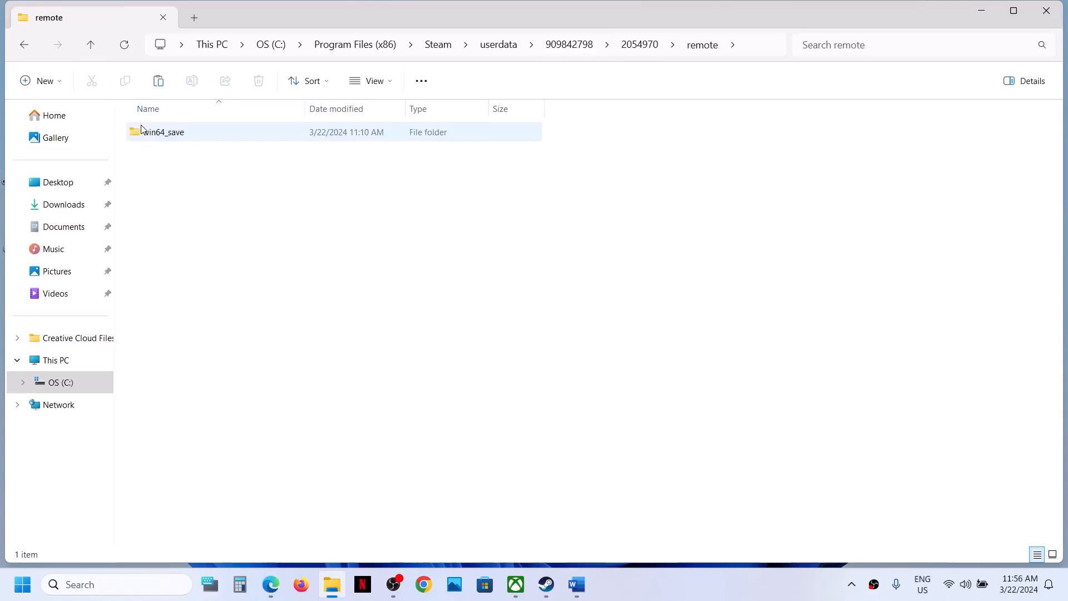
right_click(192, 142)
click(166, 135)
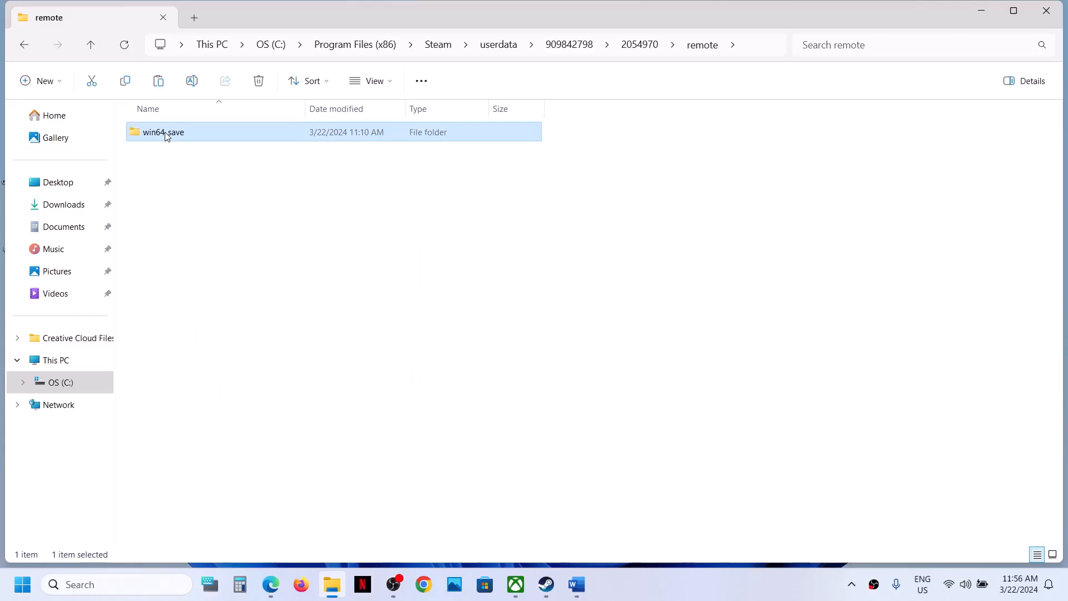
right_click(167, 134)
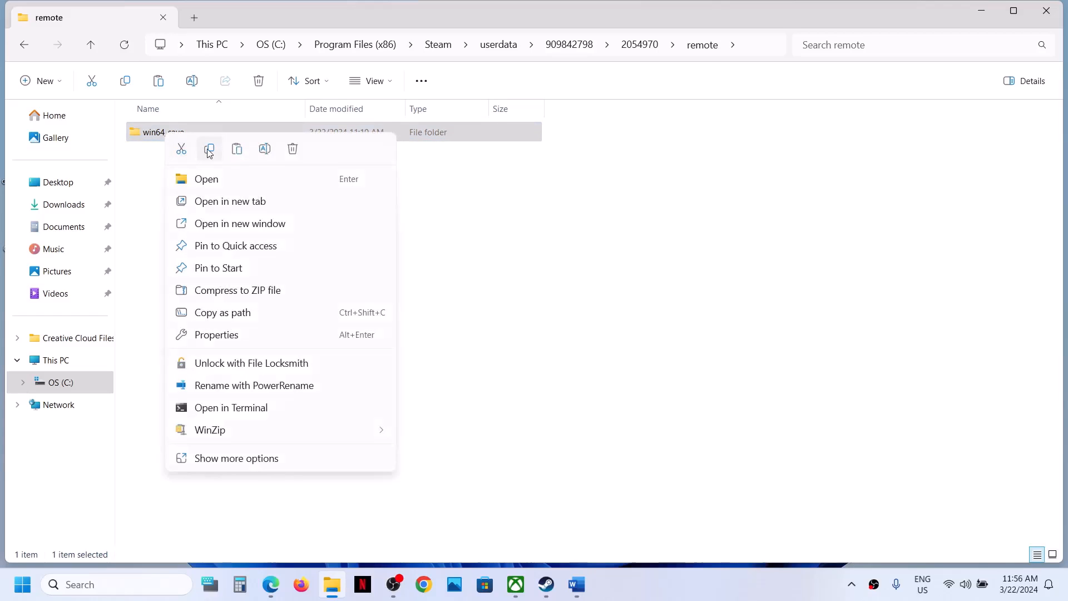
click(203, 152)
key(super+d)
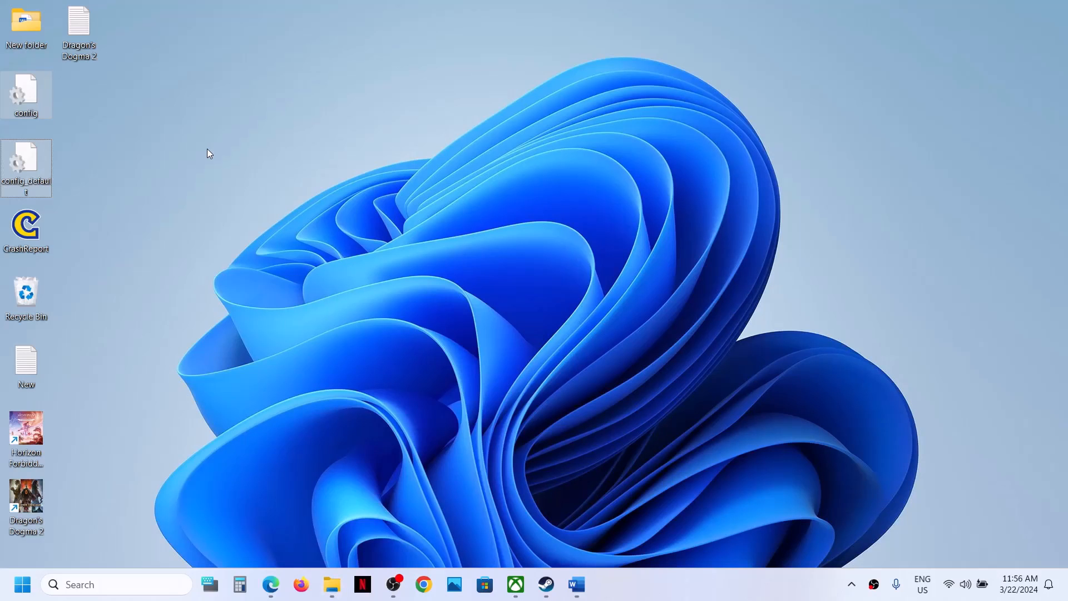
key(ctrl+v)
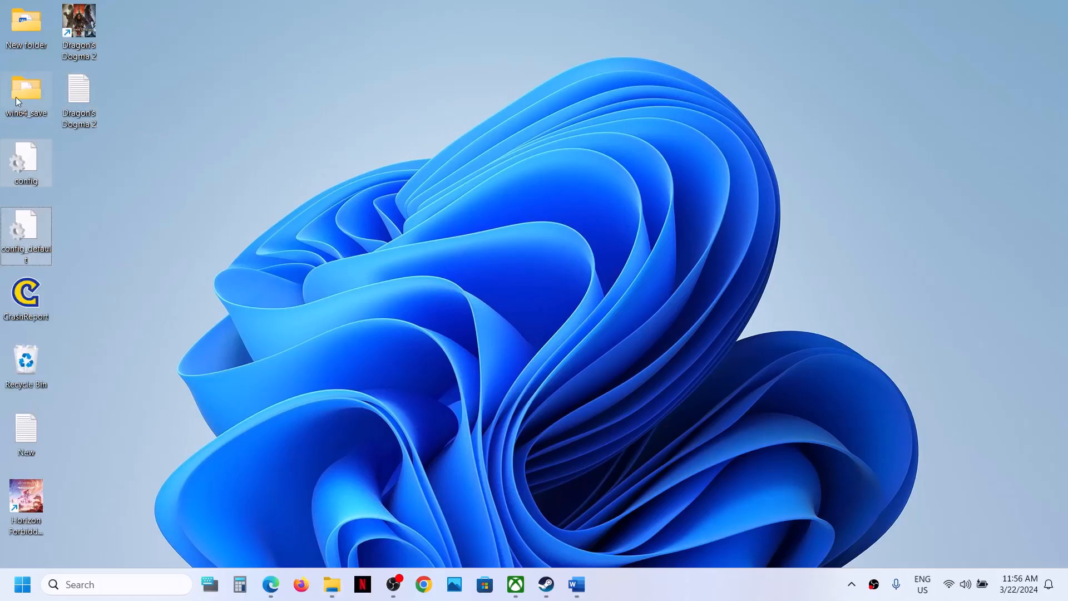
- Return to File Explorer and delete the original win64_save folder from the remote folder
key(super+d)
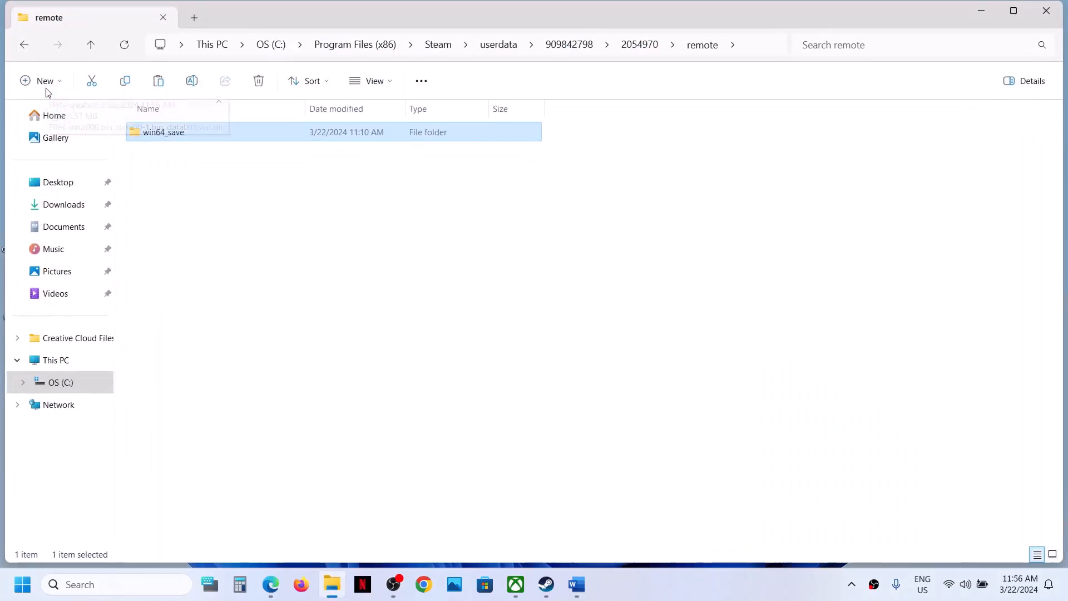
right_click(184, 134)
click(312, 149)
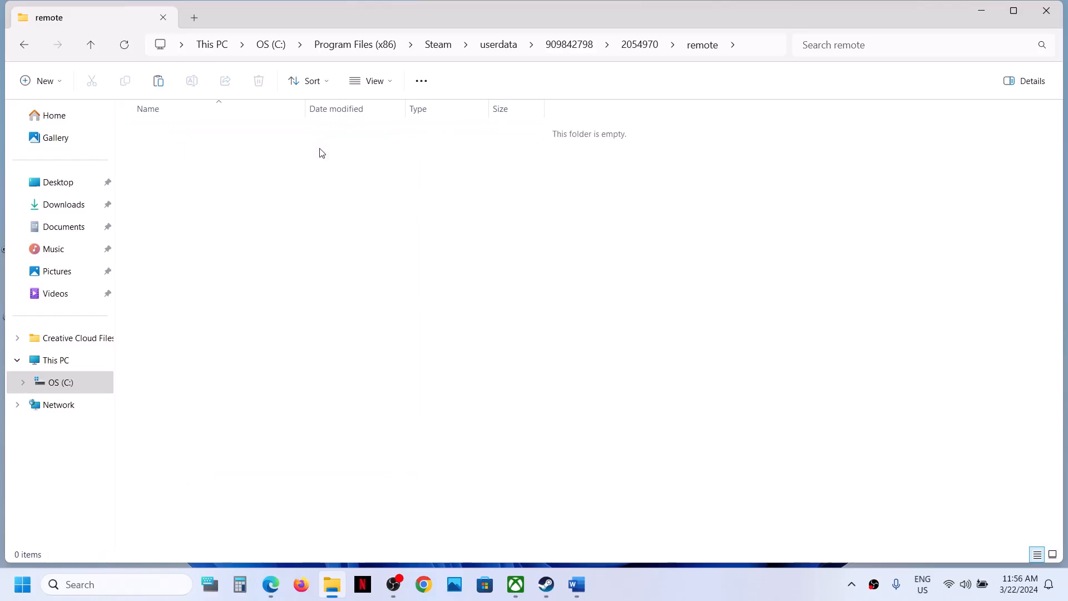
- Switch to Steam, launch Dragon's Dogma 2 and accept the default language, brightness and age settings
click(546, 584)
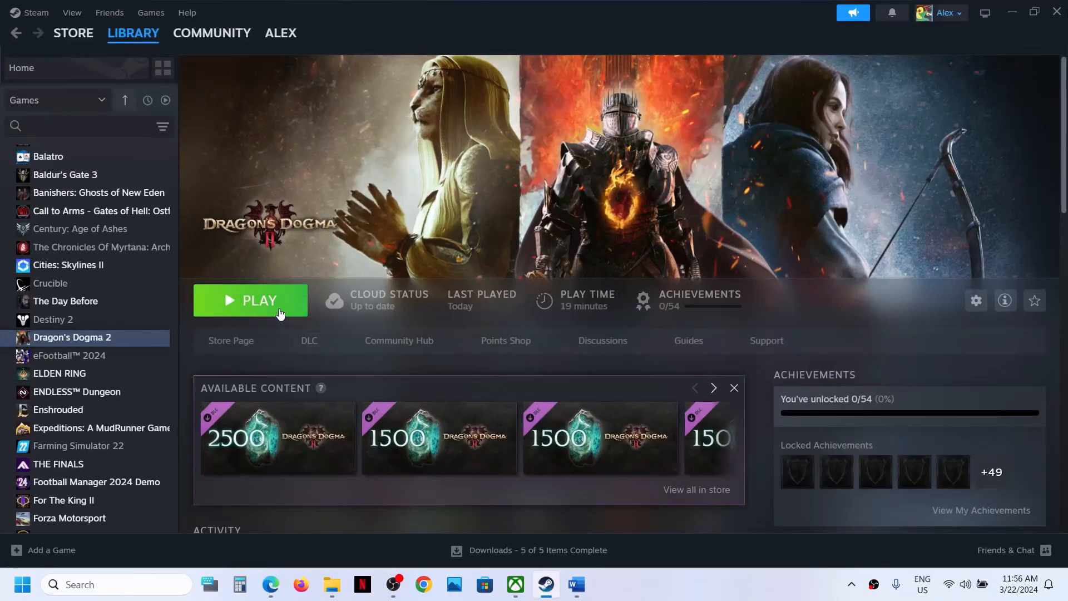
click(281, 313)
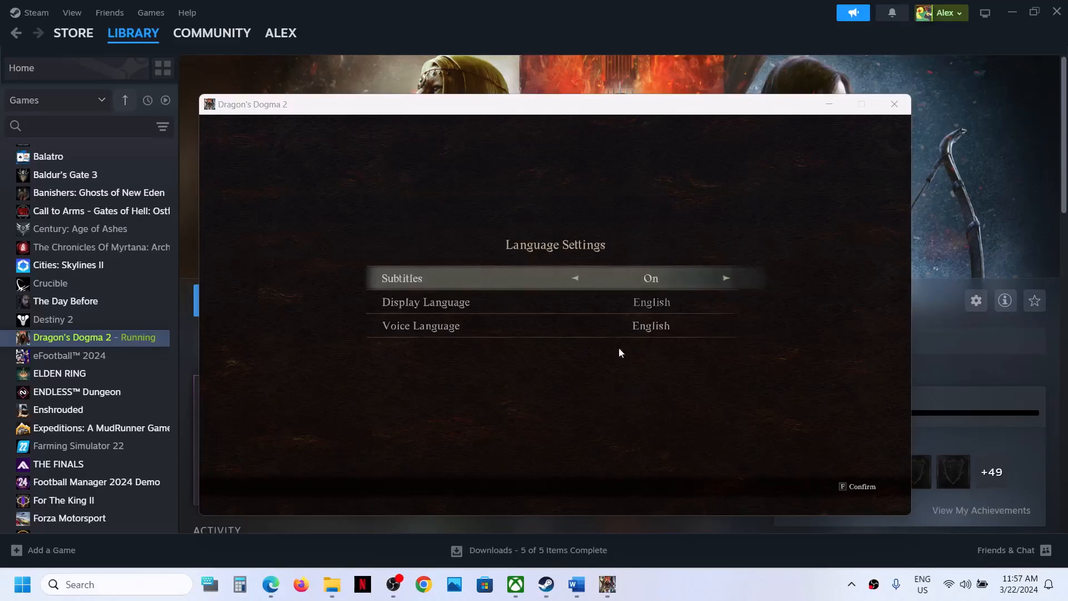
click(602, 395)
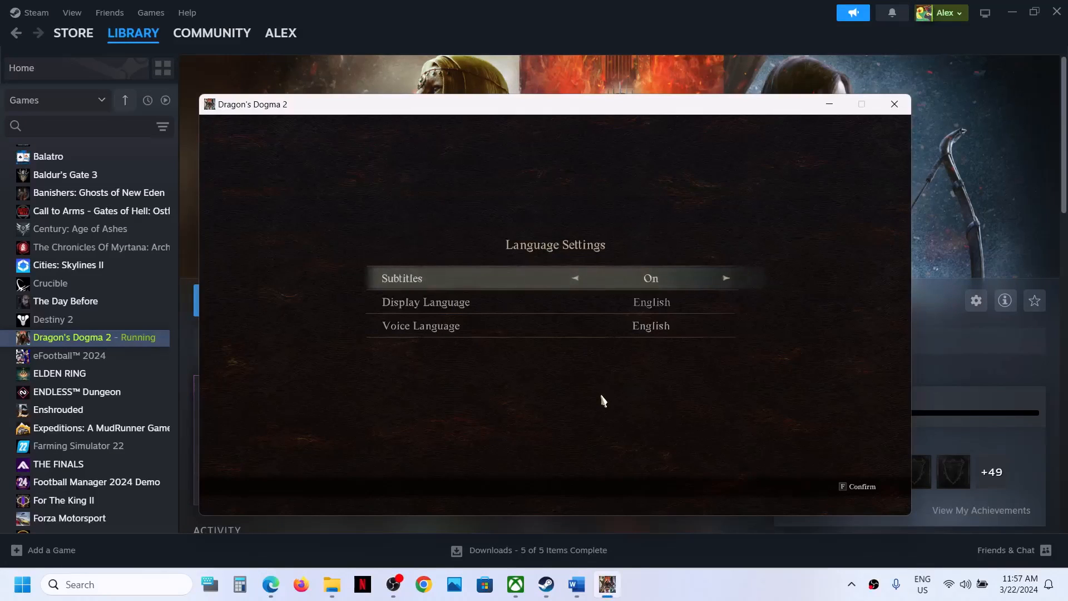
key(f)
key(f)
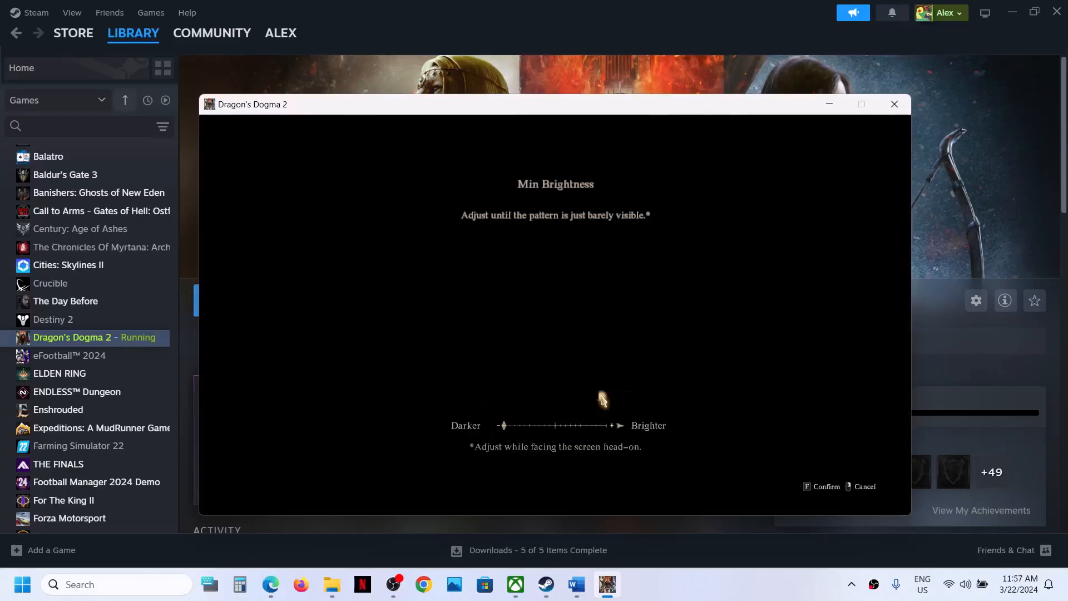
key(f)
key(f)
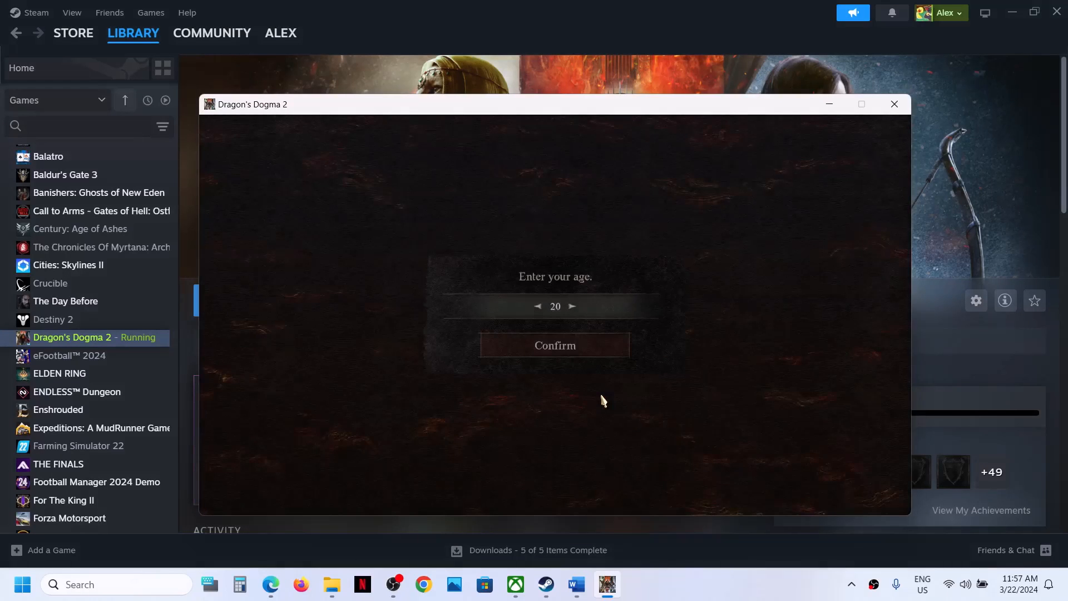
key(f)
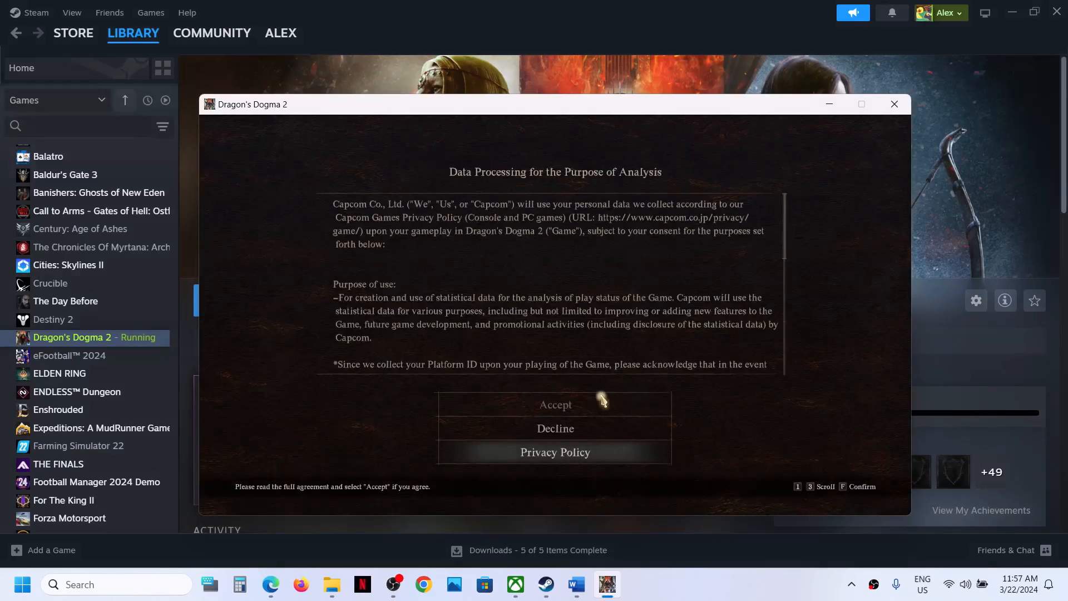
- Read through the data processing agreement to its end, accept it and dismiss the autosave notice
scroll(655, 319, down, 5)
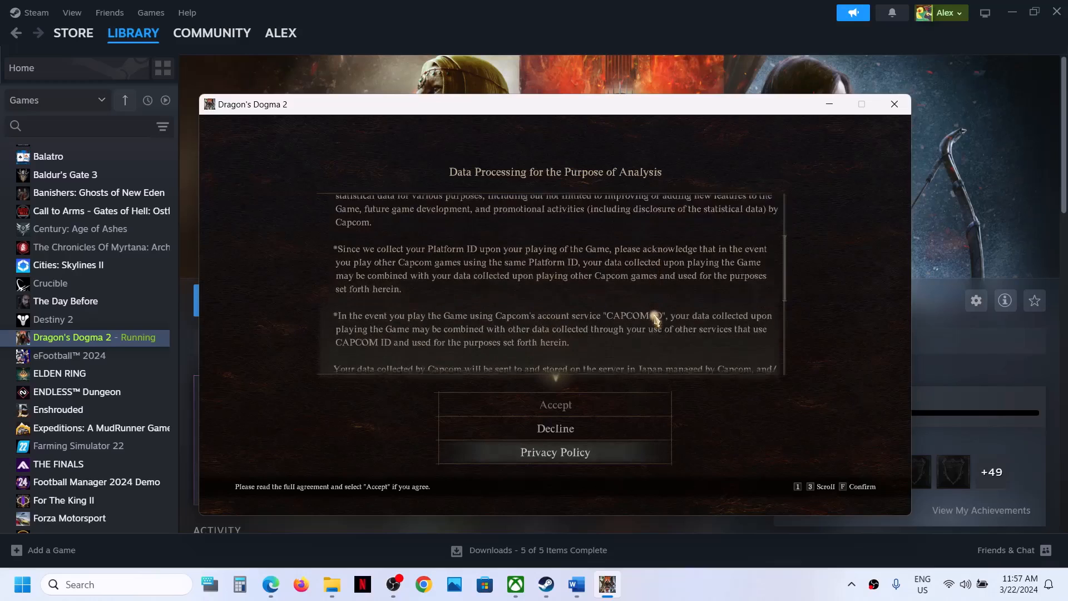
scroll(655, 318, down, 3)
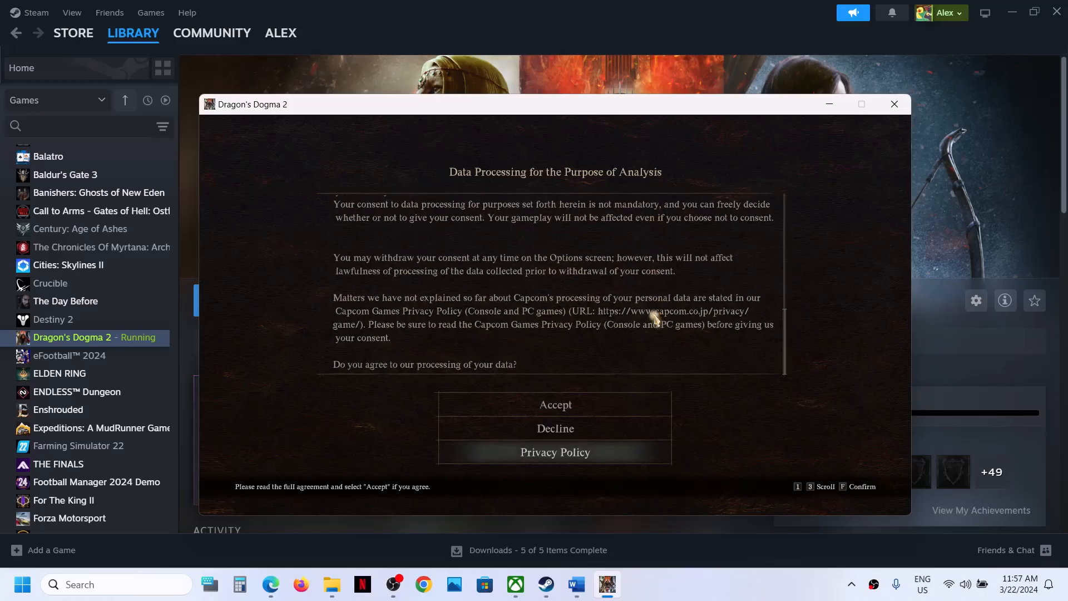
click(574, 408)
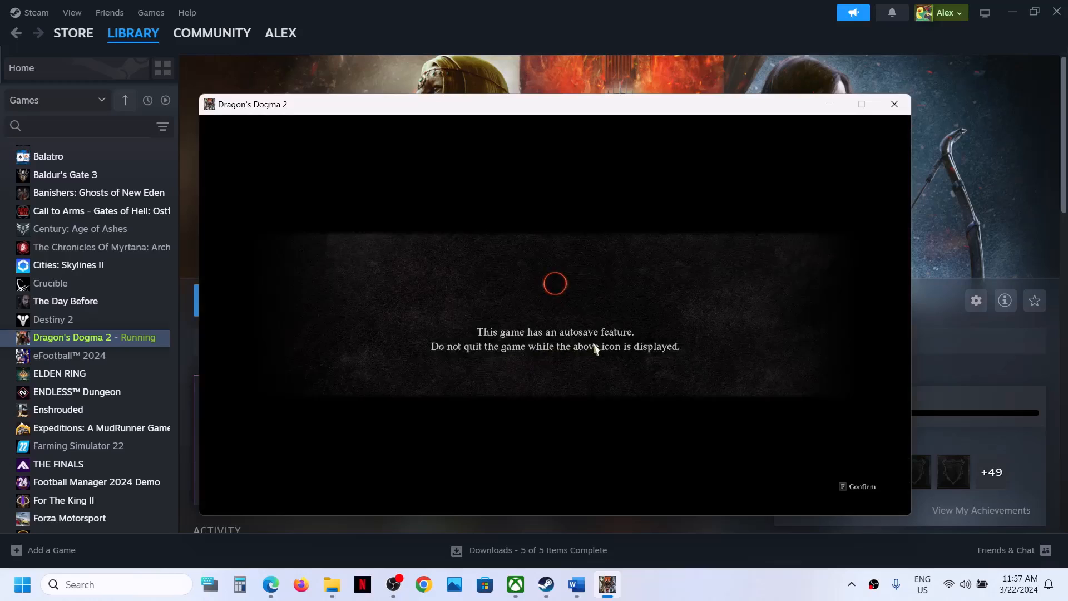
click(611, 348)
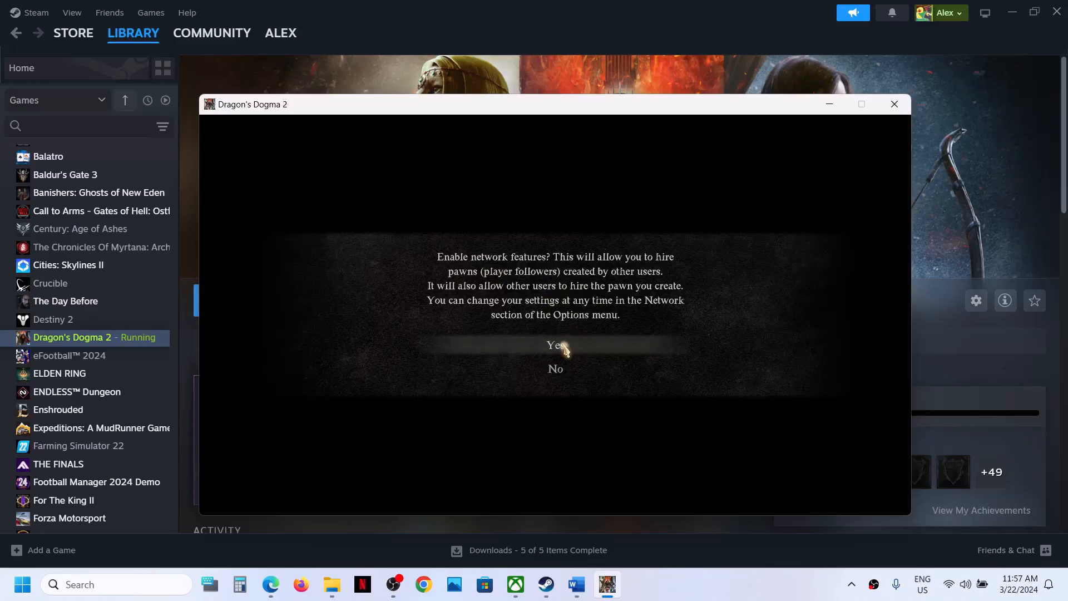
- Check the remote folder in File Explorer, return to the game and answer Yes to enabling network features
click(332, 584)
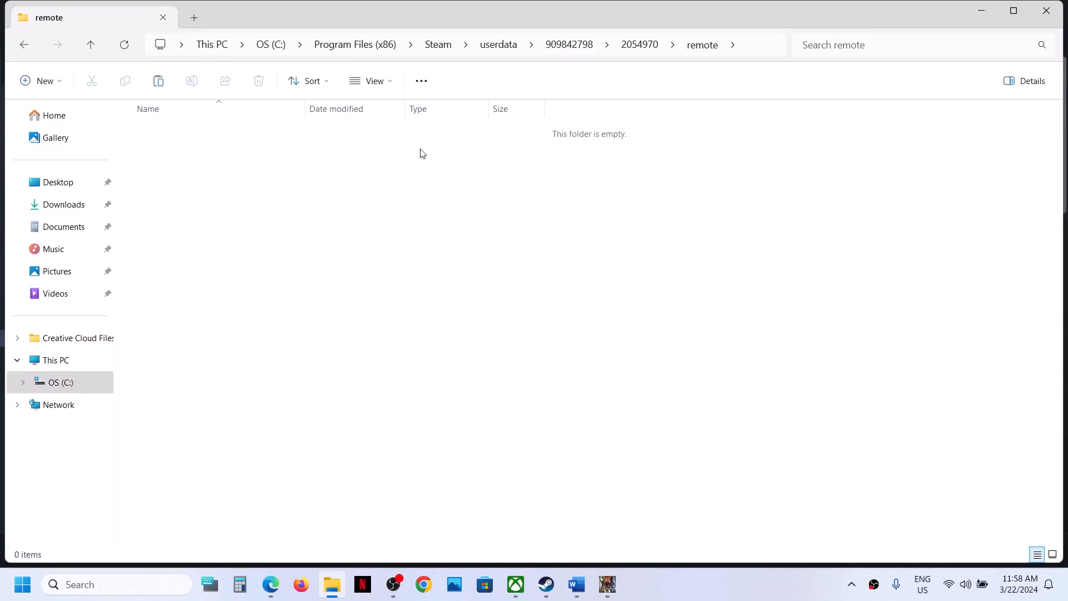
click(607, 584)
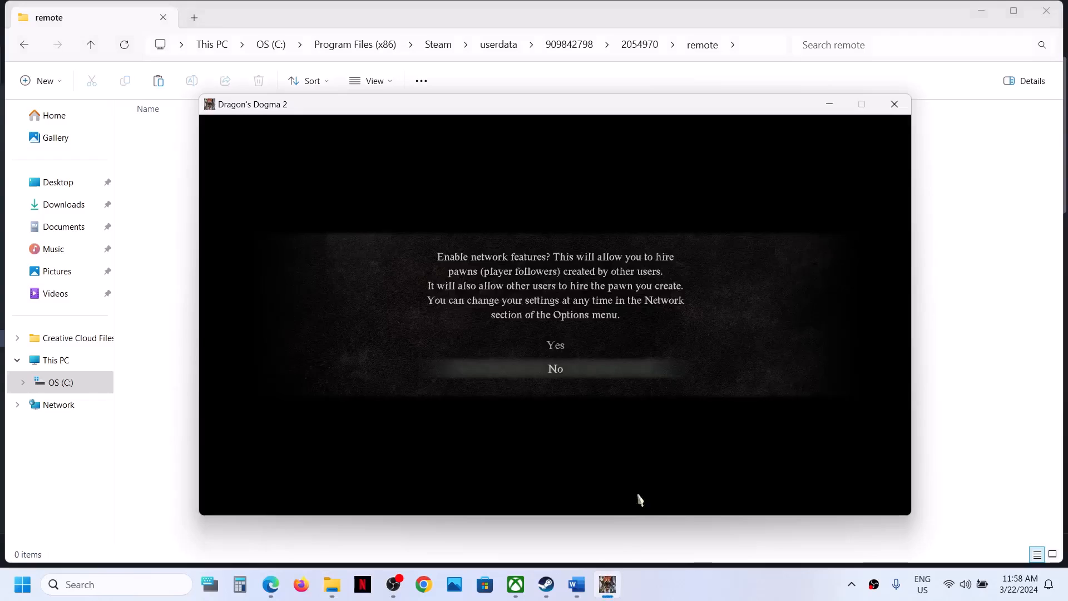
click(559, 346)
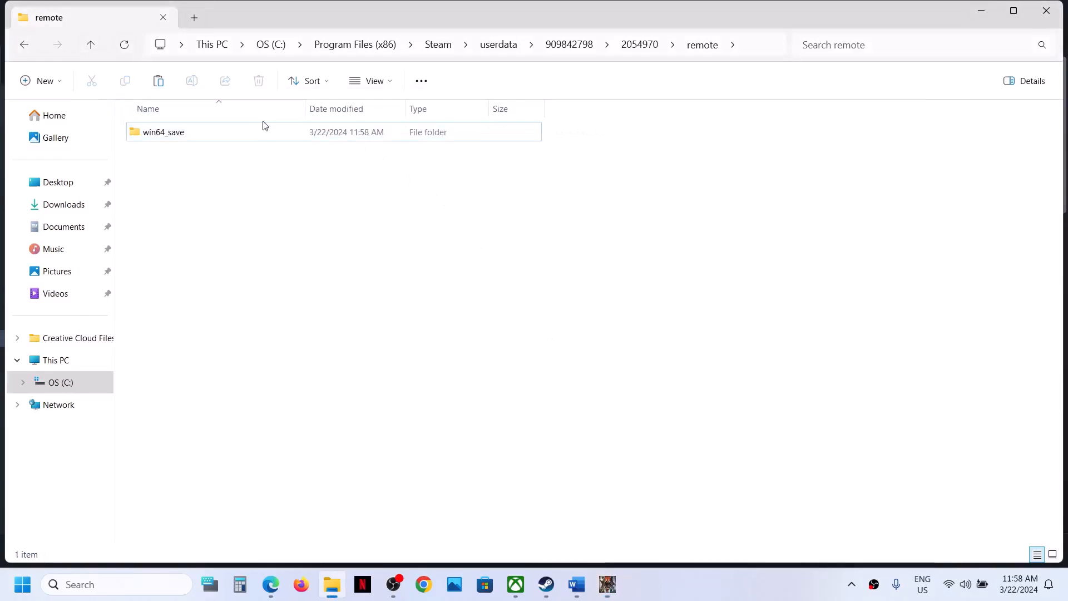
- Delete the newly generated win64_save folder from the remote folder in File Explorer
right_click(261, 137)
click(226, 129)
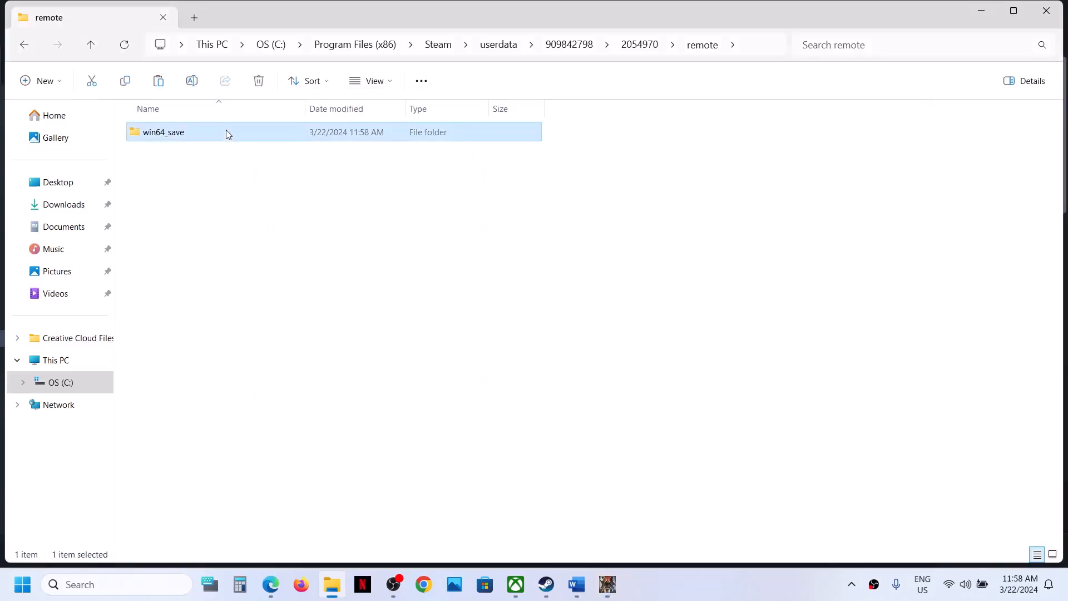
right_click(226, 129)
click(353, 147)
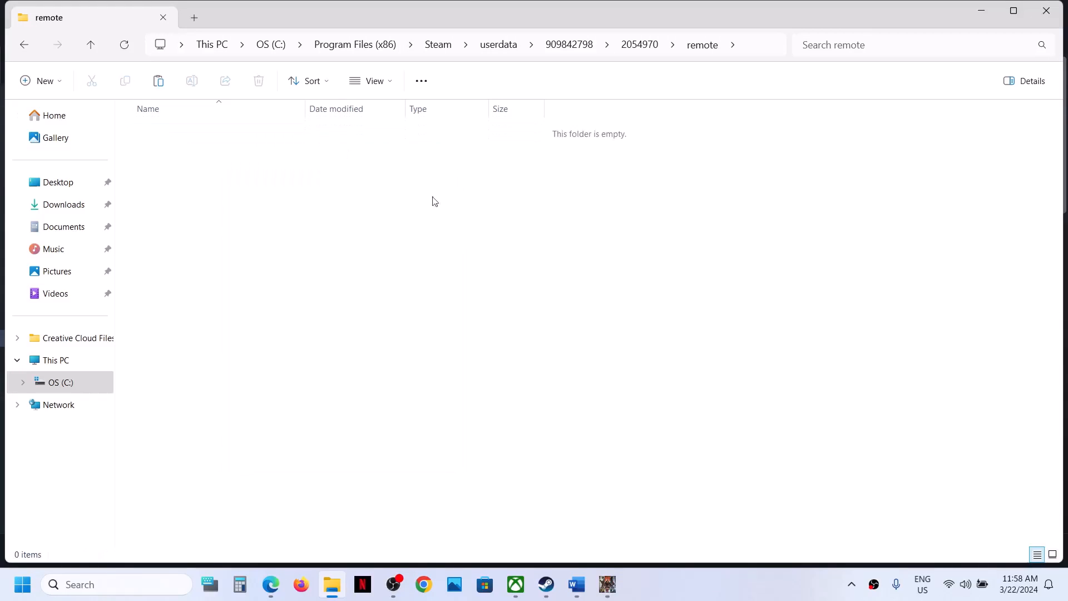
- Switch back to Dragon's Dogma 2, start the game from its title screen and close it during the opening scene
click(608, 584)
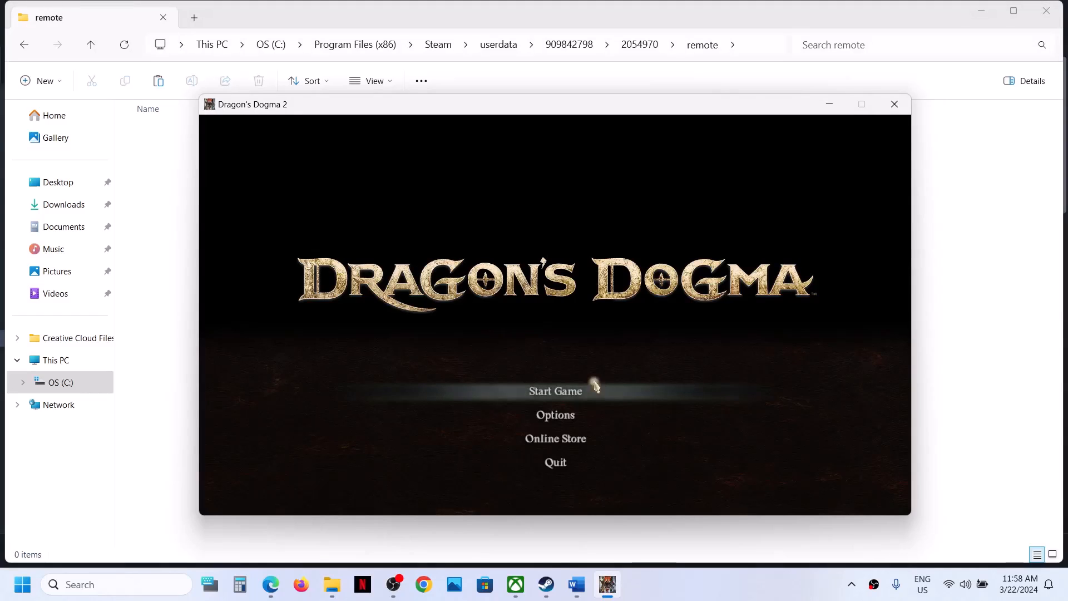
click(573, 399)
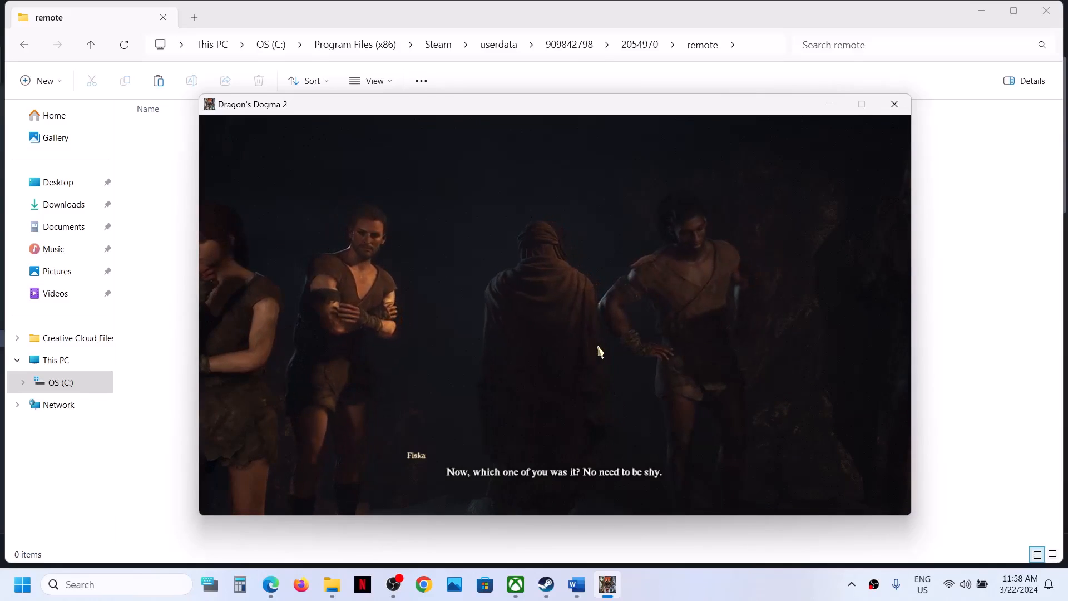
key(alt+F4)
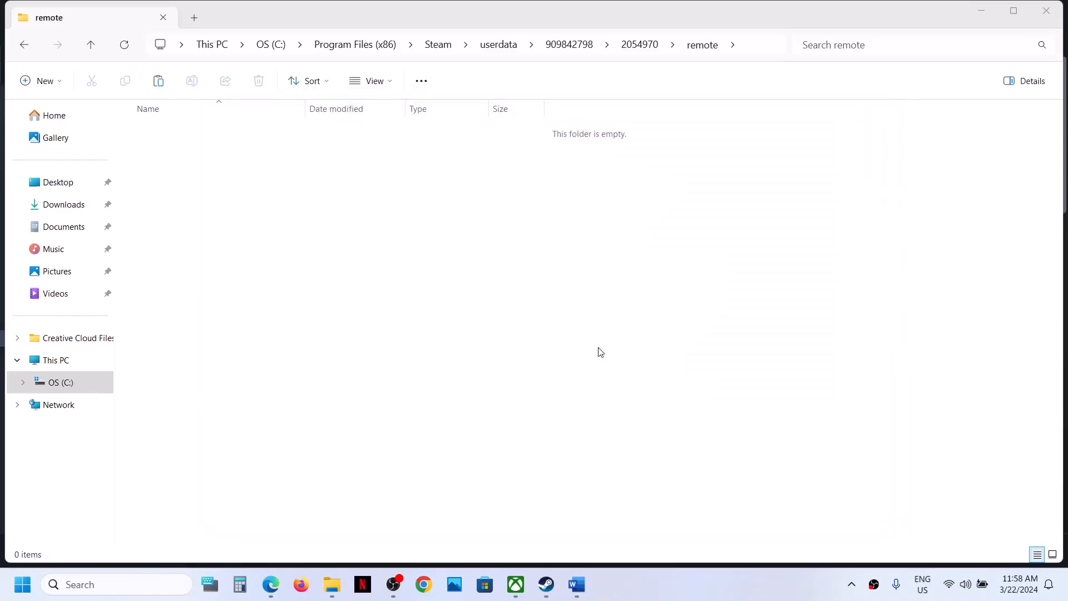
- Switch to the Word document, highlight "Delete the save game files" in Step 8 and show the desktop
click(567, 591)
click(274, 315)
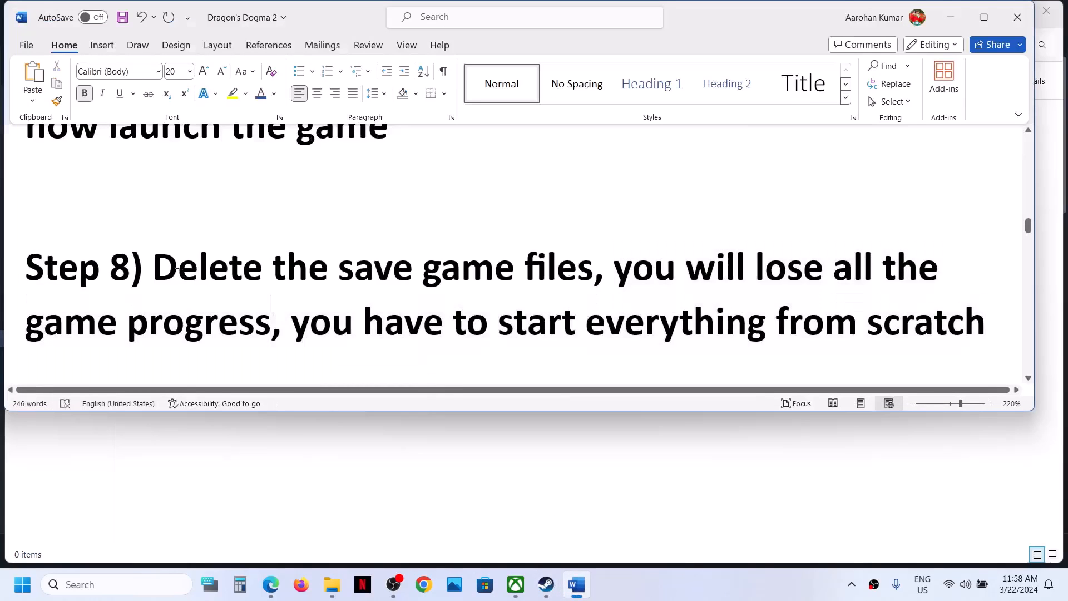
drag(169, 271, 587, 270)
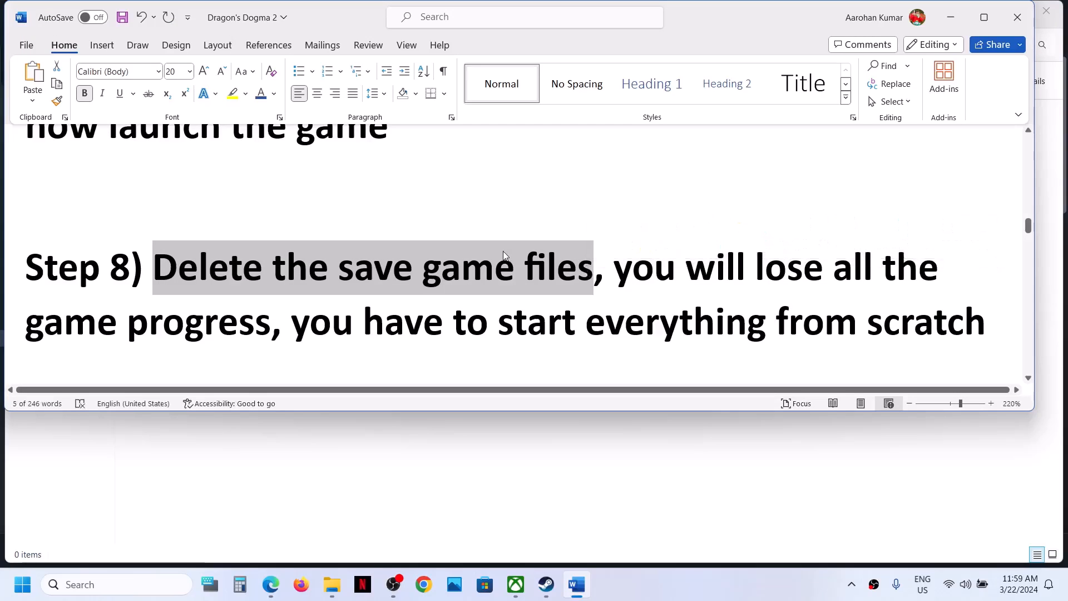
key(super+d)
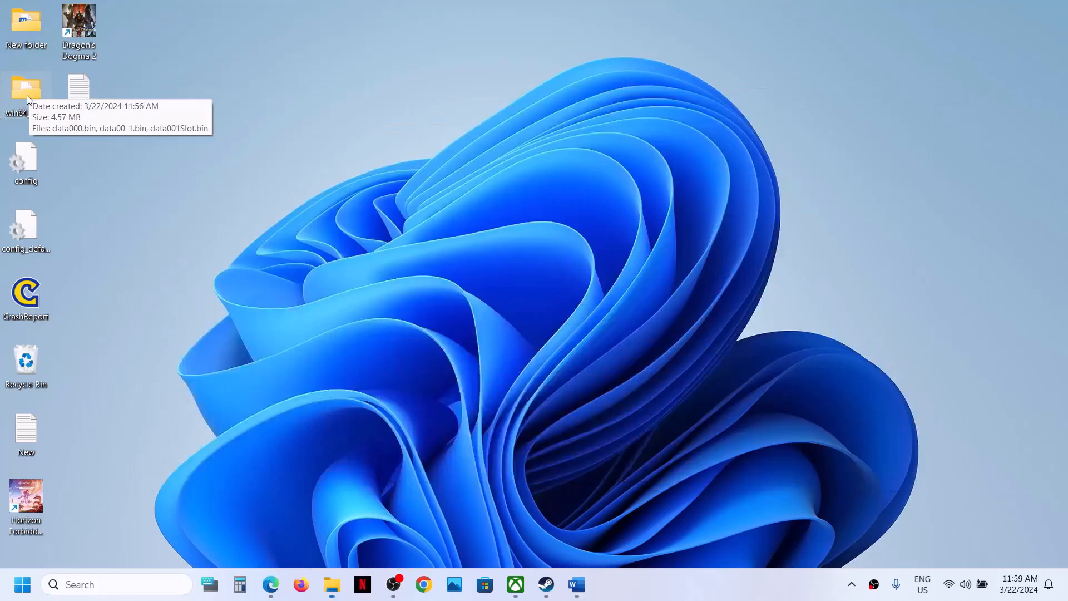
- Bring up Steam, switch to the Word document and highlight the Step 9 text about allowing the game exe file in the antivirus program
key(super+d)
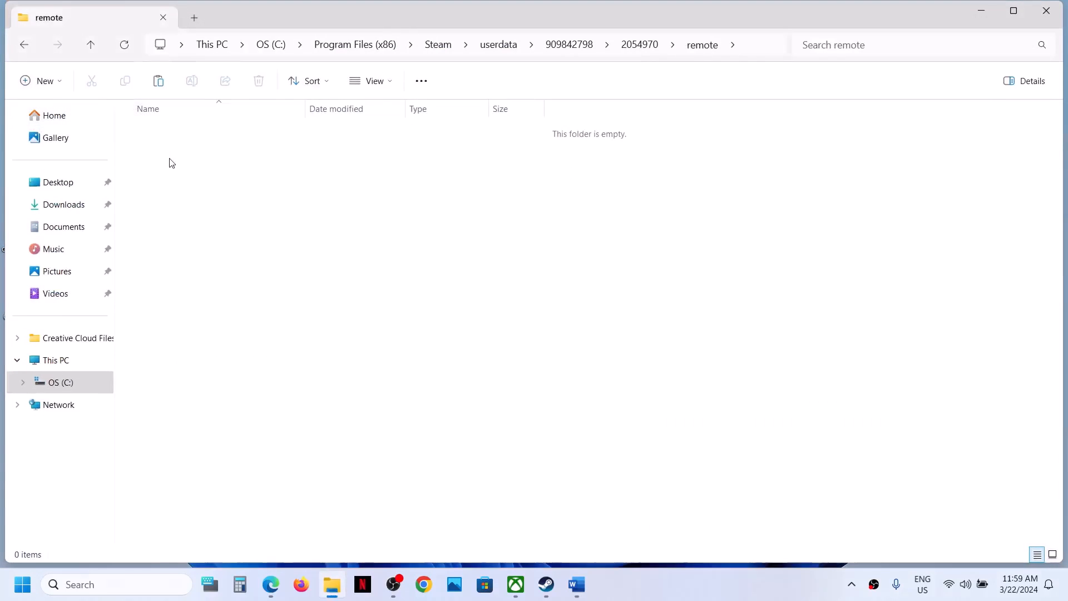
click(546, 584)
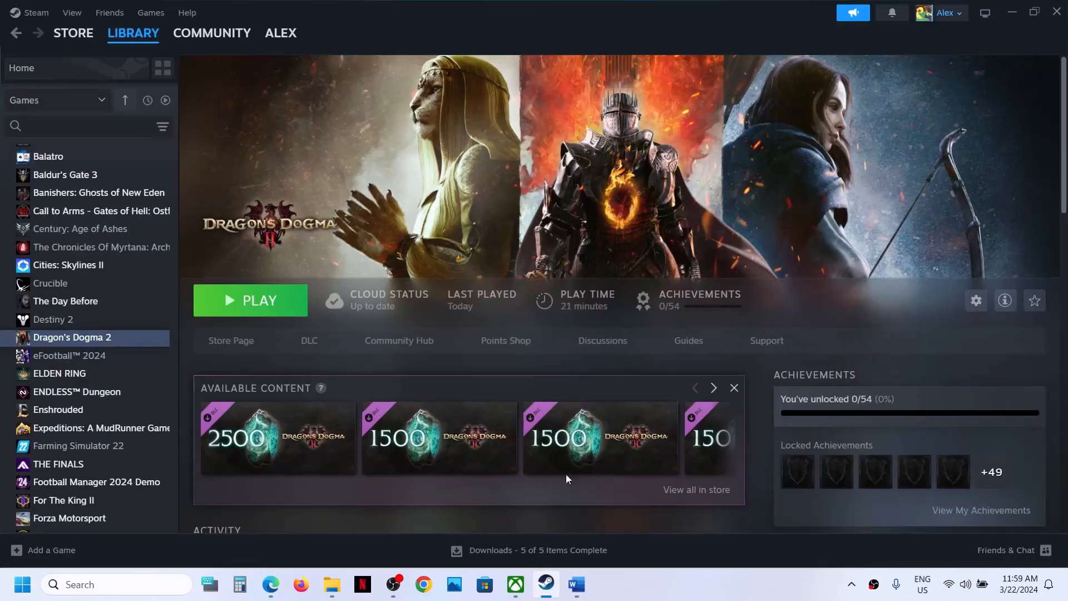
click(575, 573)
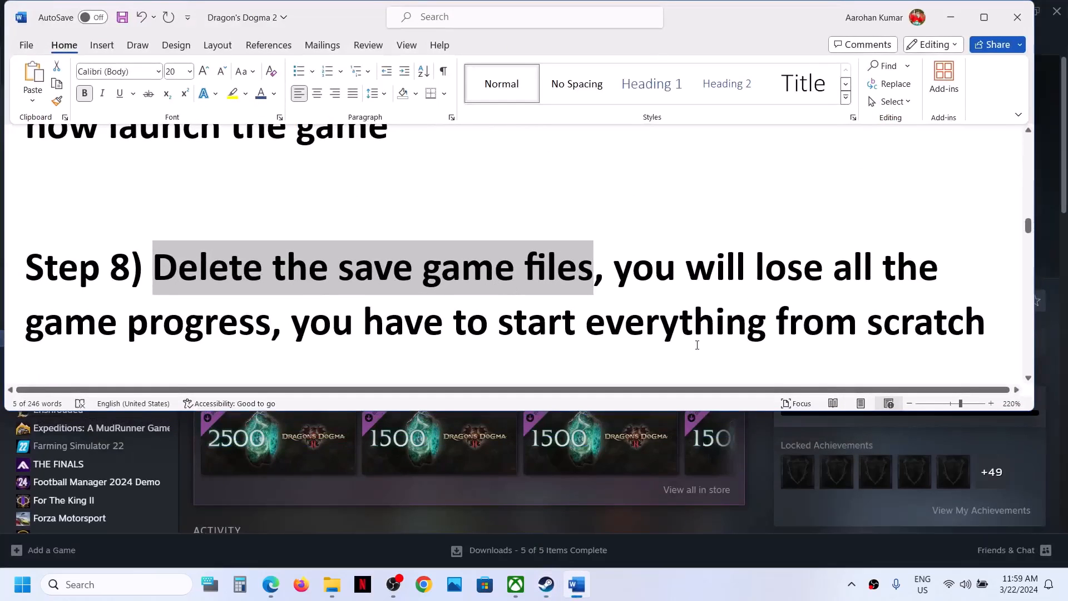
scroll(543, 343, down, 2)
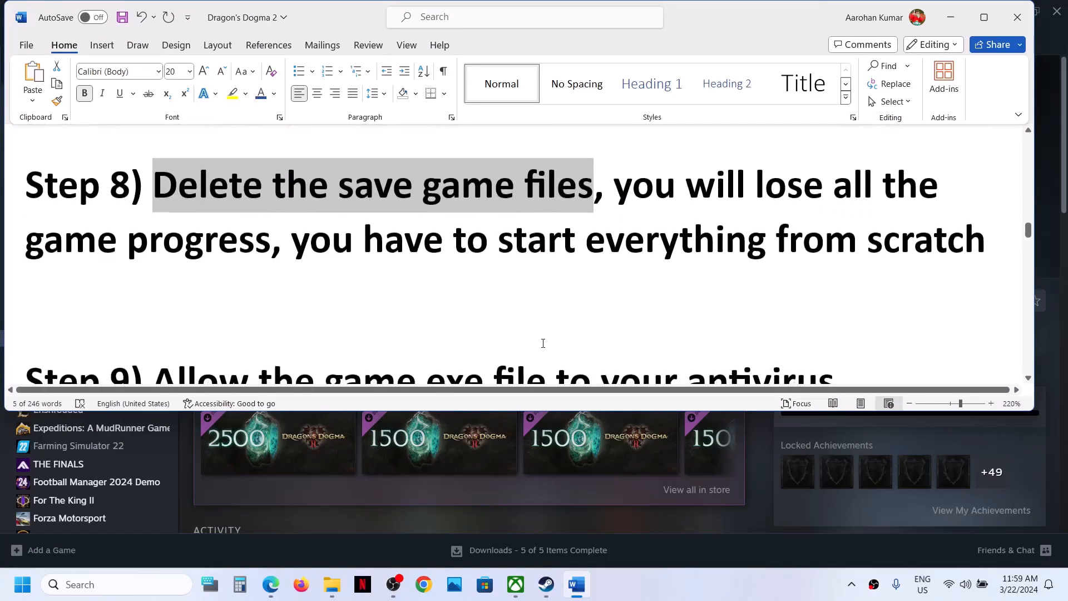
scroll(543, 343, down, 2)
scroll(439, 274, down, 1)
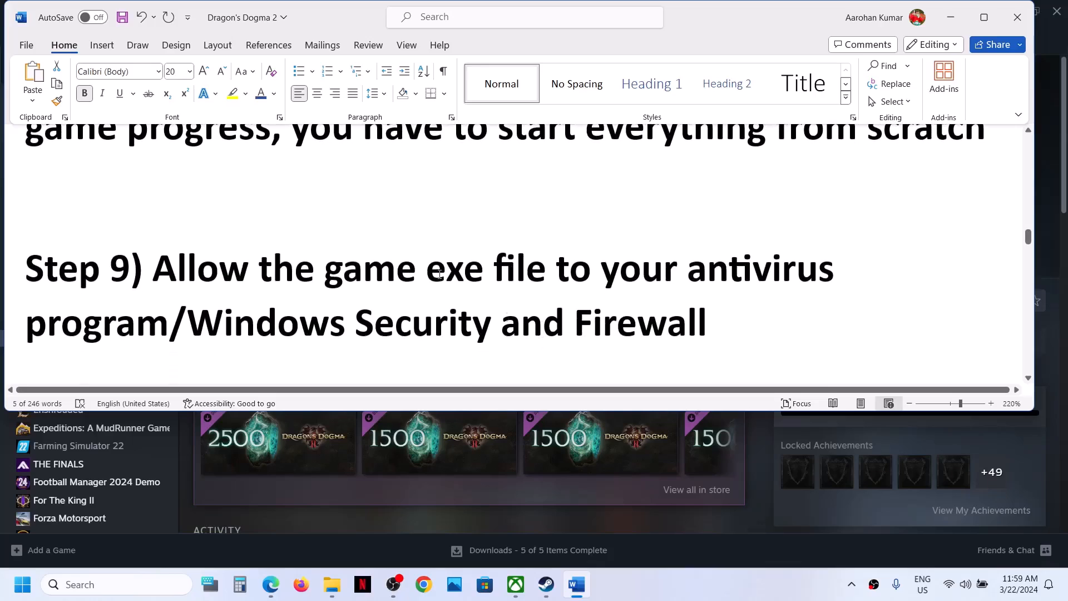
drag(161, 266, 166, 326)
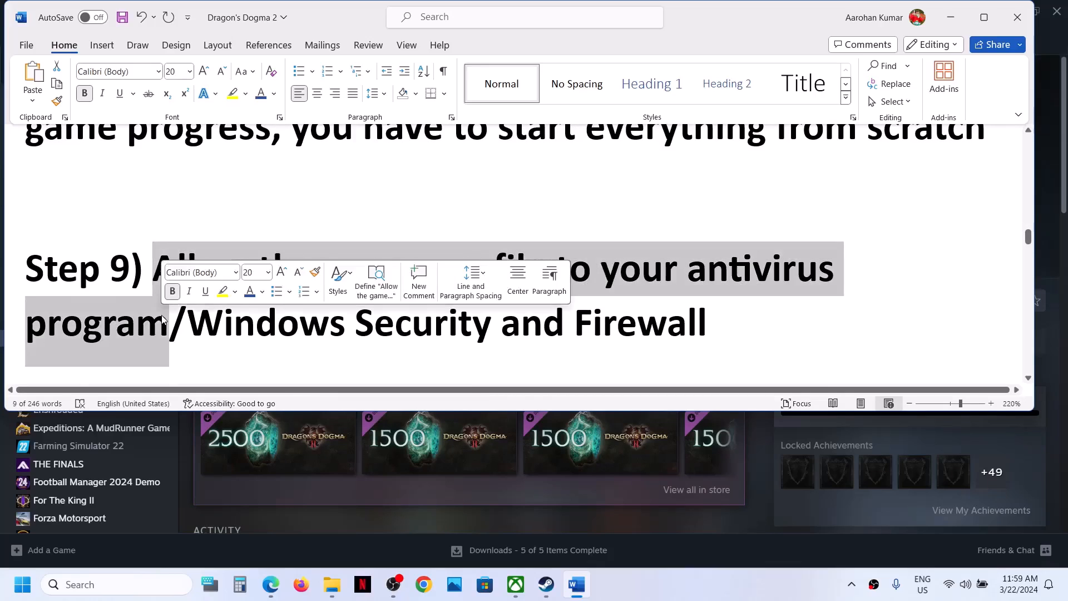
click(141, 287)
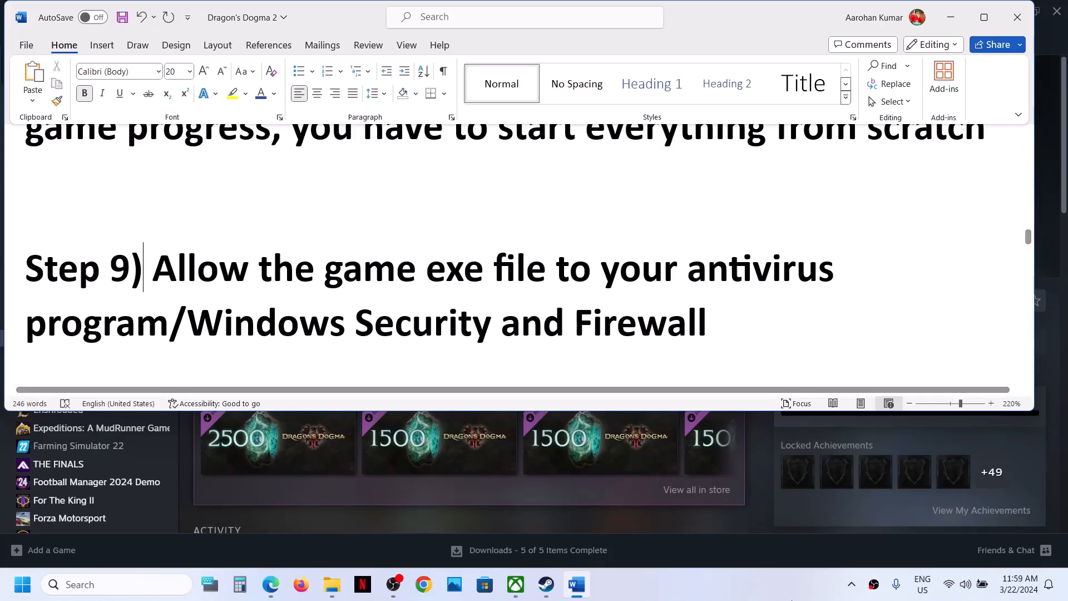
- Open Virus & threat protection from the Windows Security page of the Windows Privacy & security settings
click(761, 524)
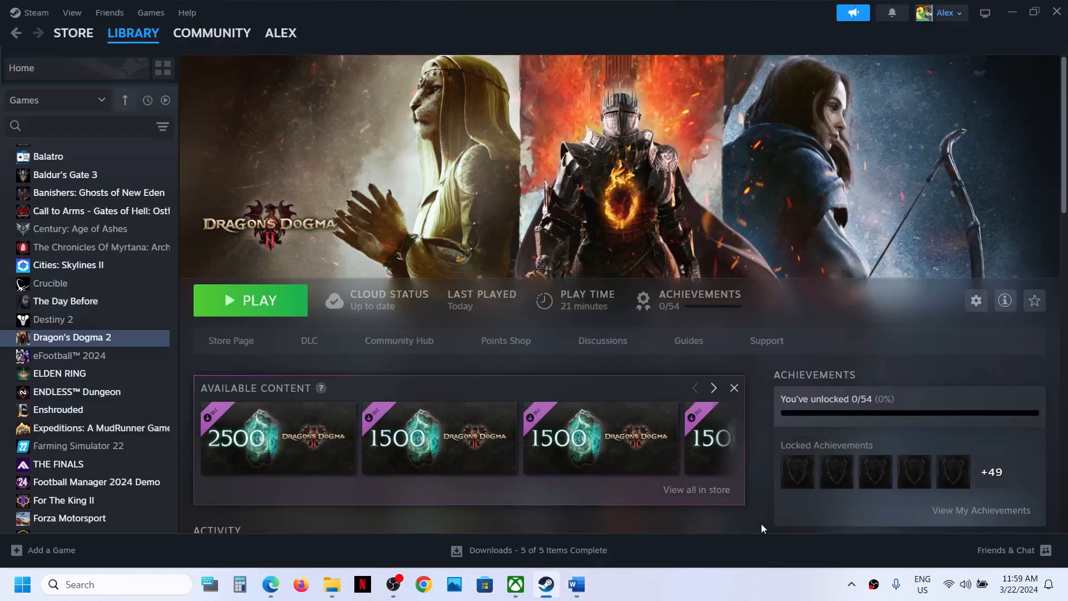
key(super+i)
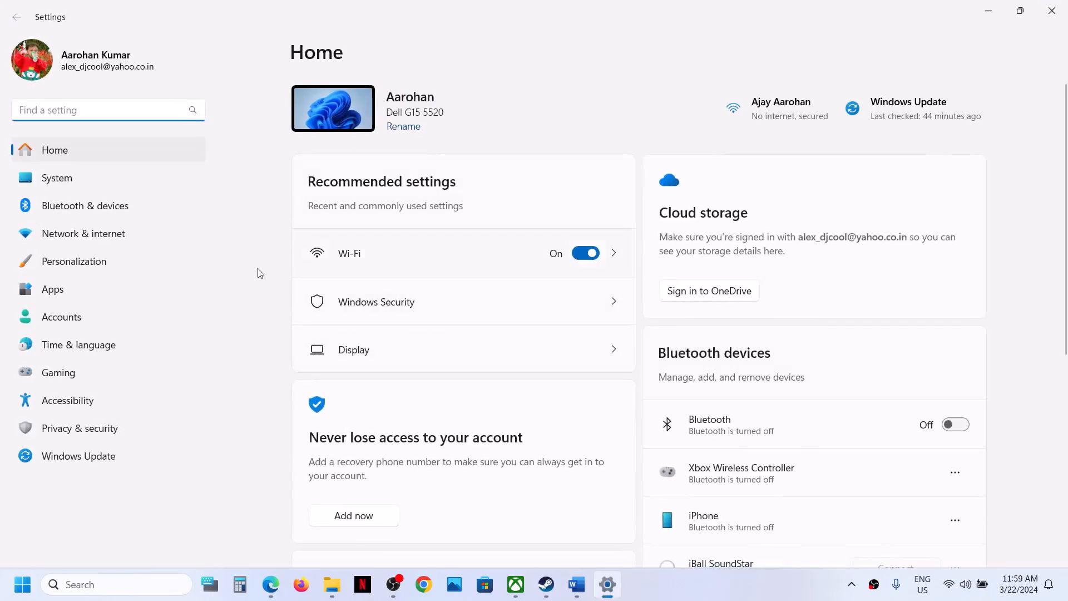
click(72, 430)
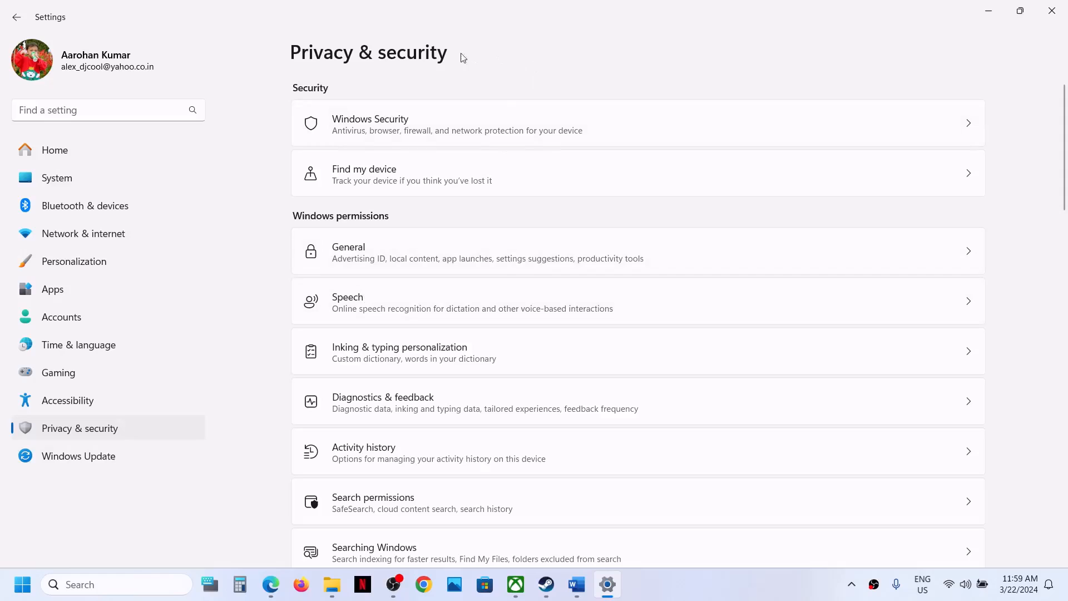
click(405, 129)
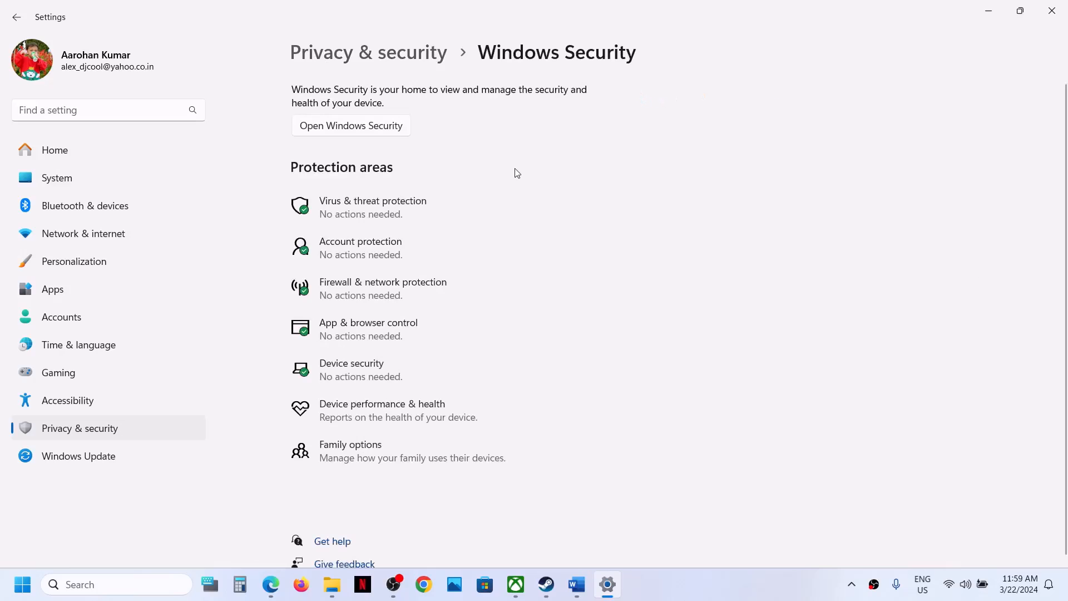
click(394, 213)
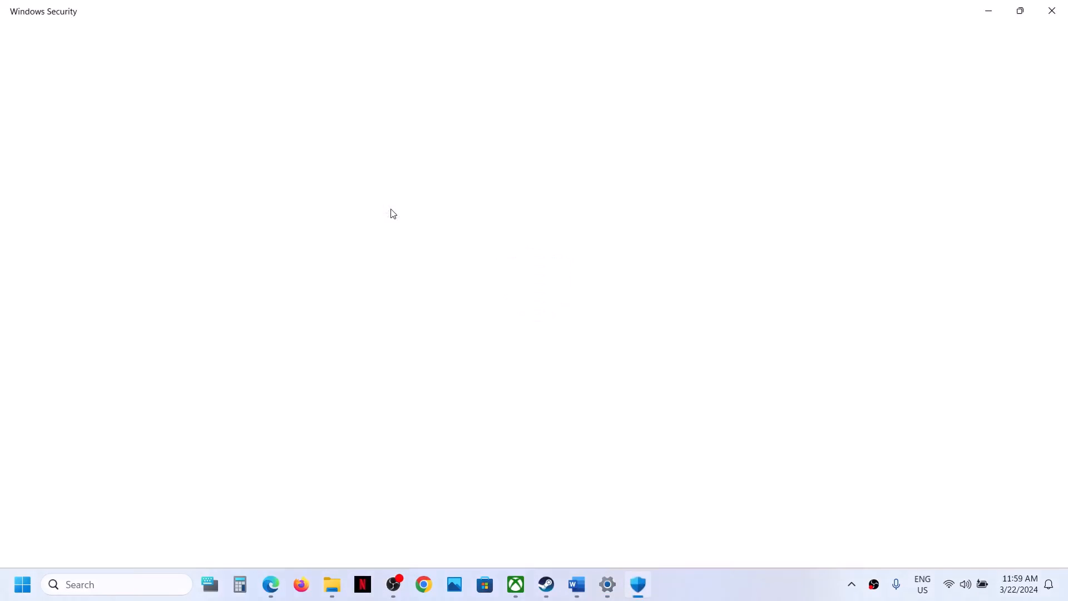
- Open the list of apps allowed through Controlled folder access in Ransomware protection, approving the administrator request
scroll(360, 379, down, 2)
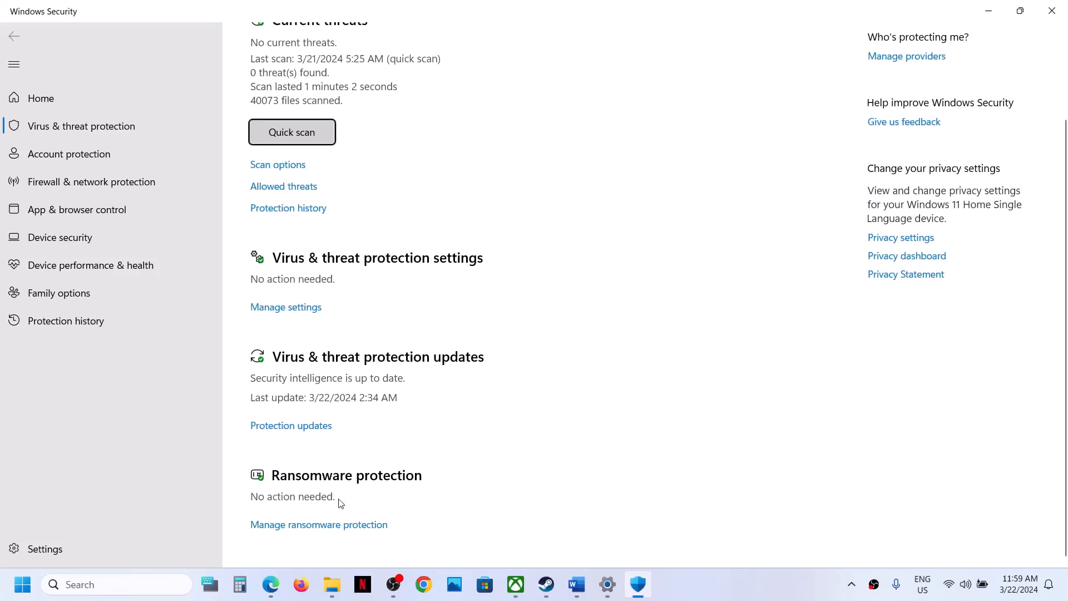
click(315, 526)
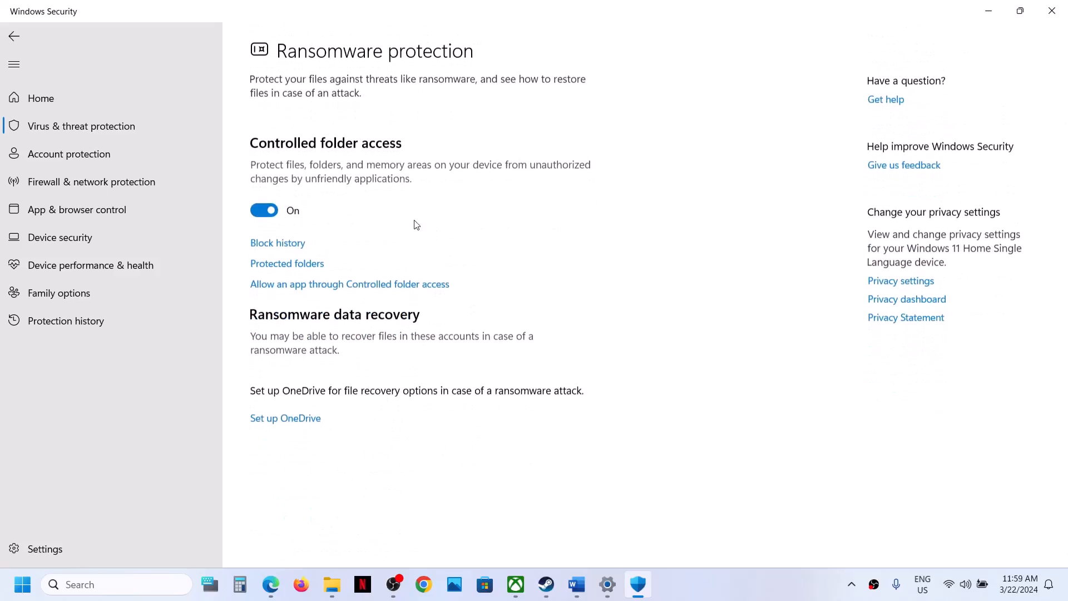
click(311, 290)
click(446, 407)
scroll(365, 217, down, 2)
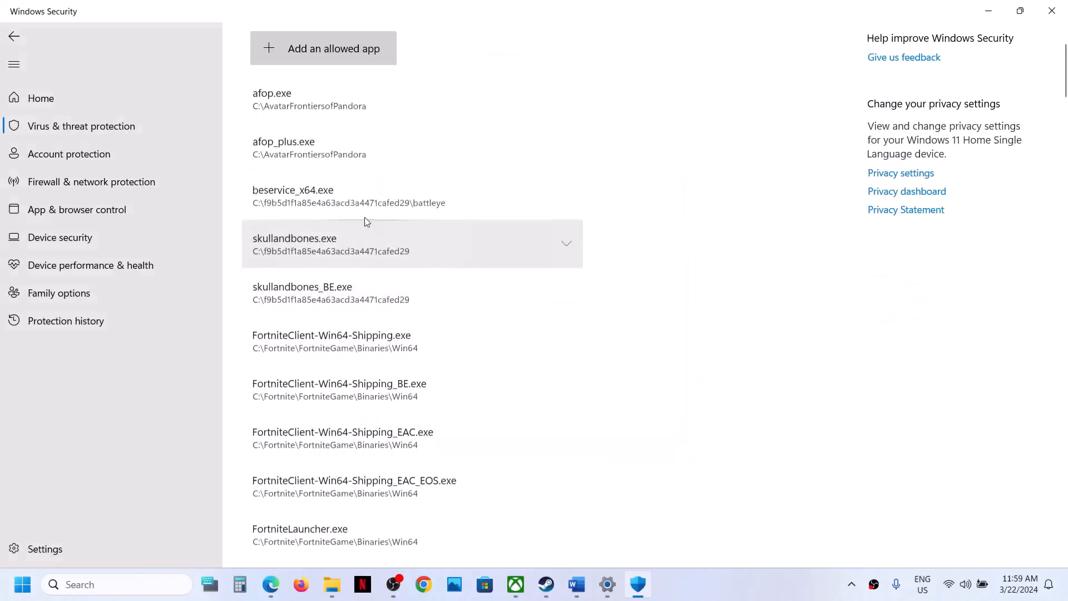
- Start adding an allowed app by browsing all apps and open the Steam folder in C:\Program Files (x86)
click(338, 56)
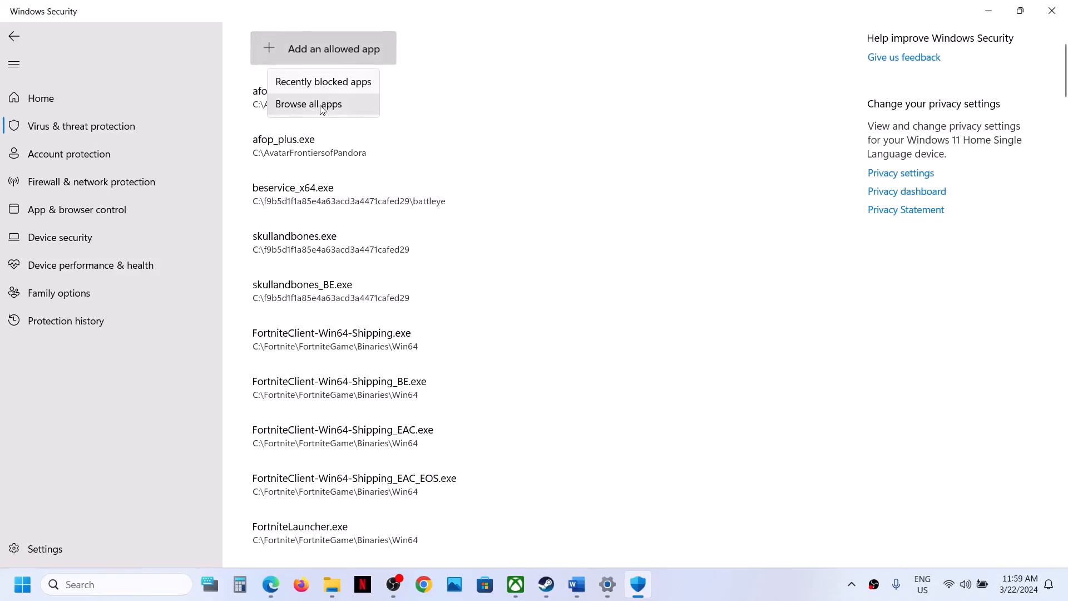
click(309, 88)
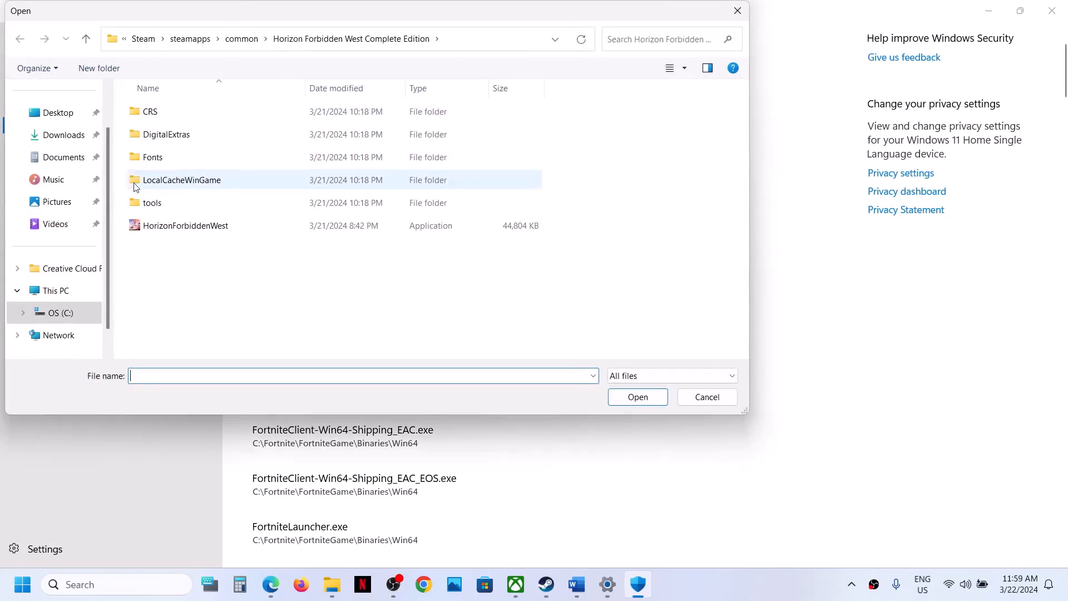
click(62, 291)
double_click(225, 134)
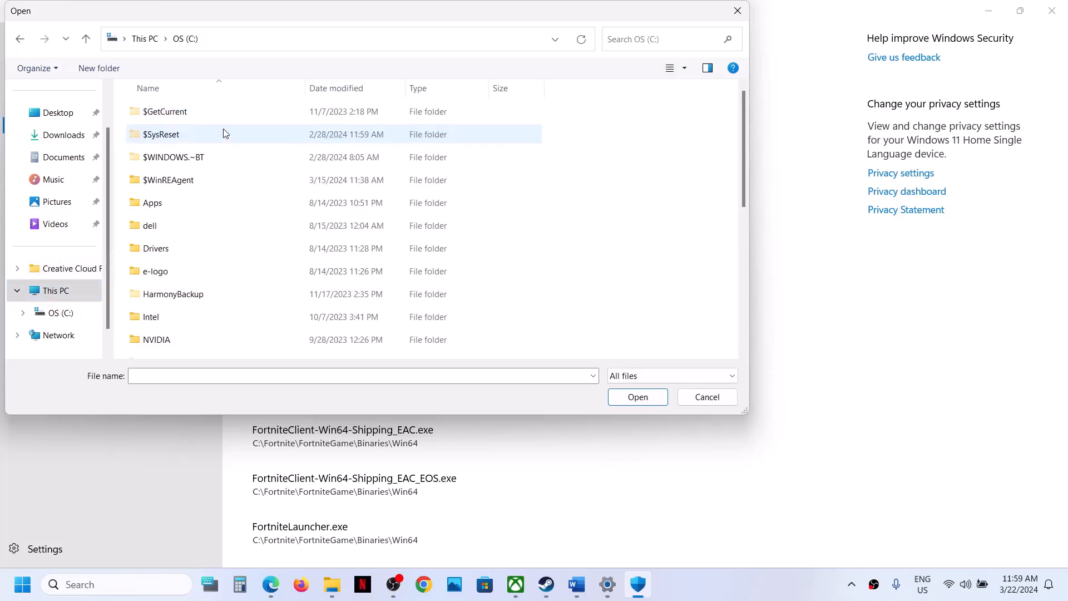
scroll(233, 276, down, 5)
click(217, 163)
double_click(216, 160)
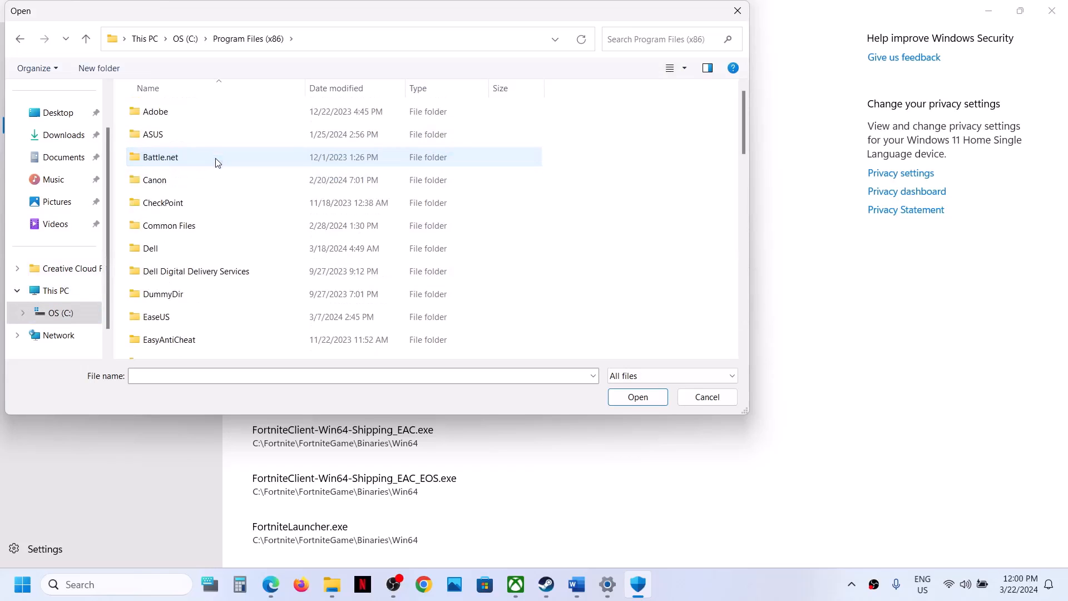
click(191, 232)
key(s)
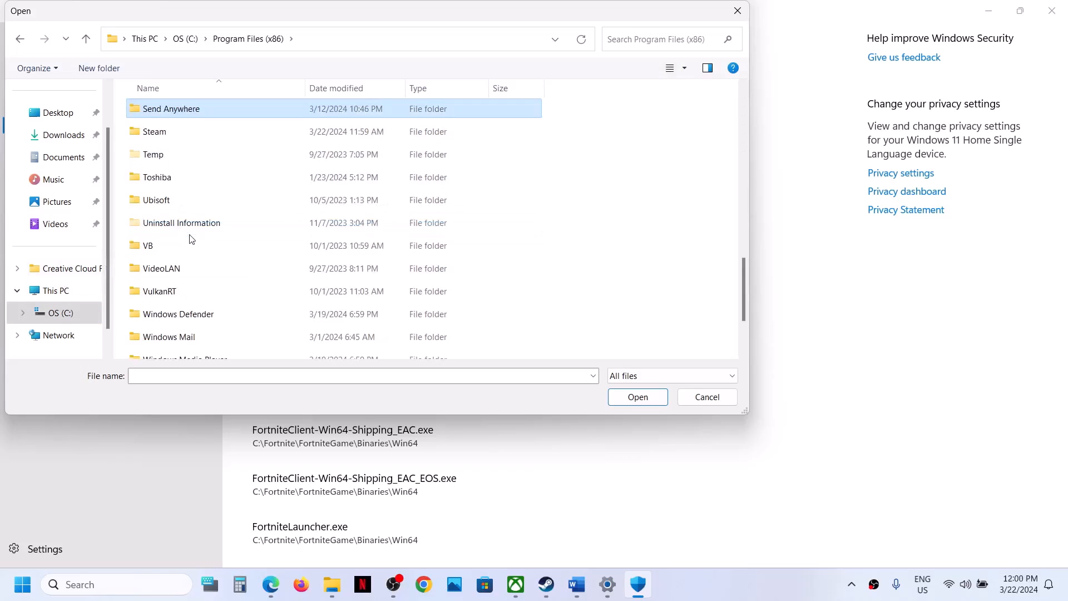
double_click(174, 134)
- Add the DD2 application from steamapps\common\Dragons Dogma 2 to the apps allowed through Controlled folder access
click(183, 184)
key(s)
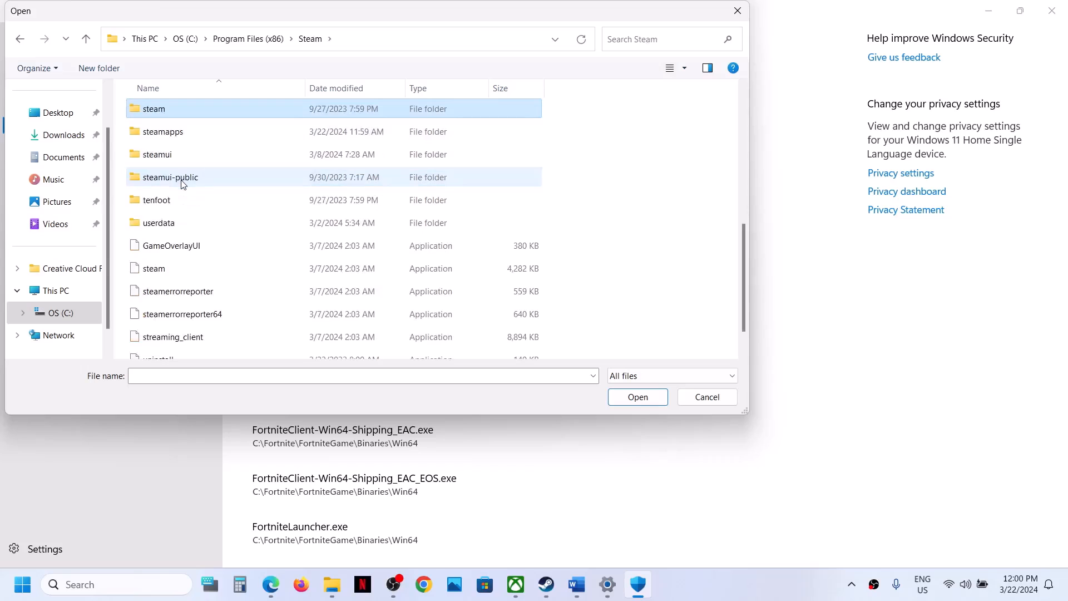
double_click(167, 138)
click(177, 111)
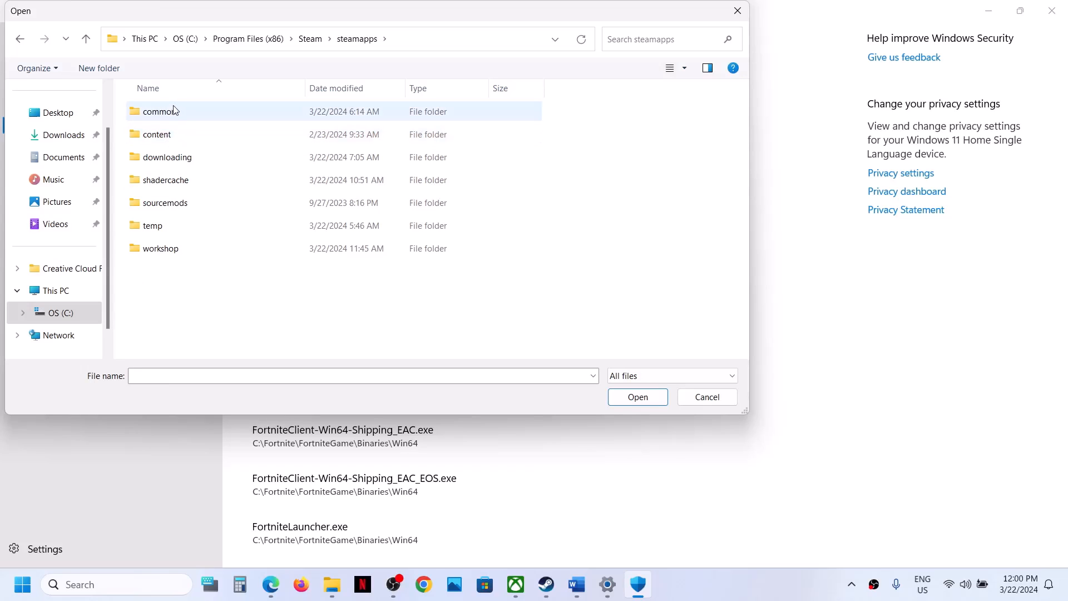
double_click(176, 111)
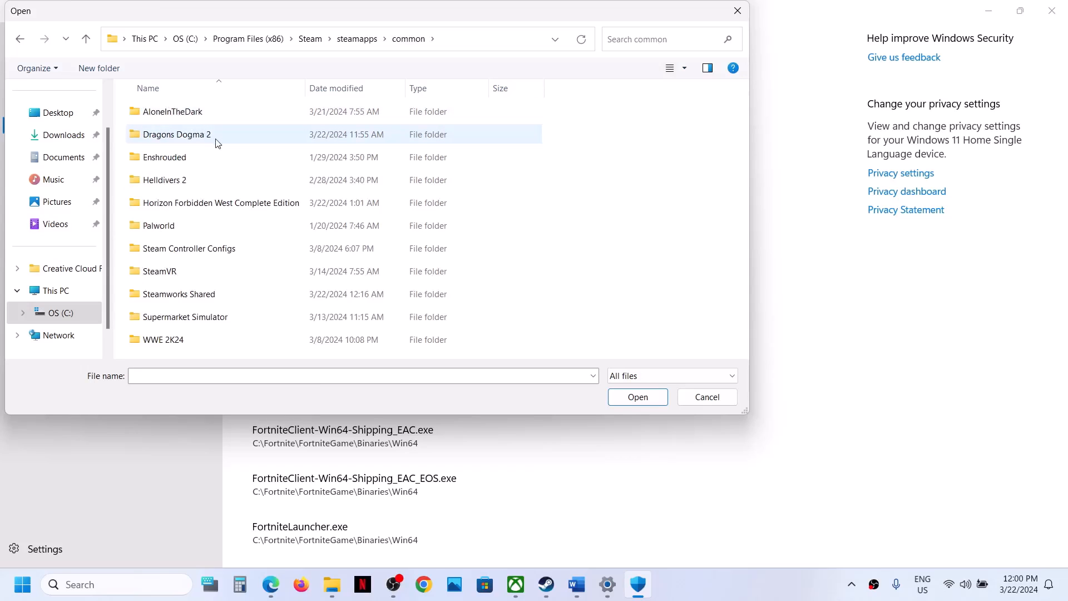
double_click(216, 143)
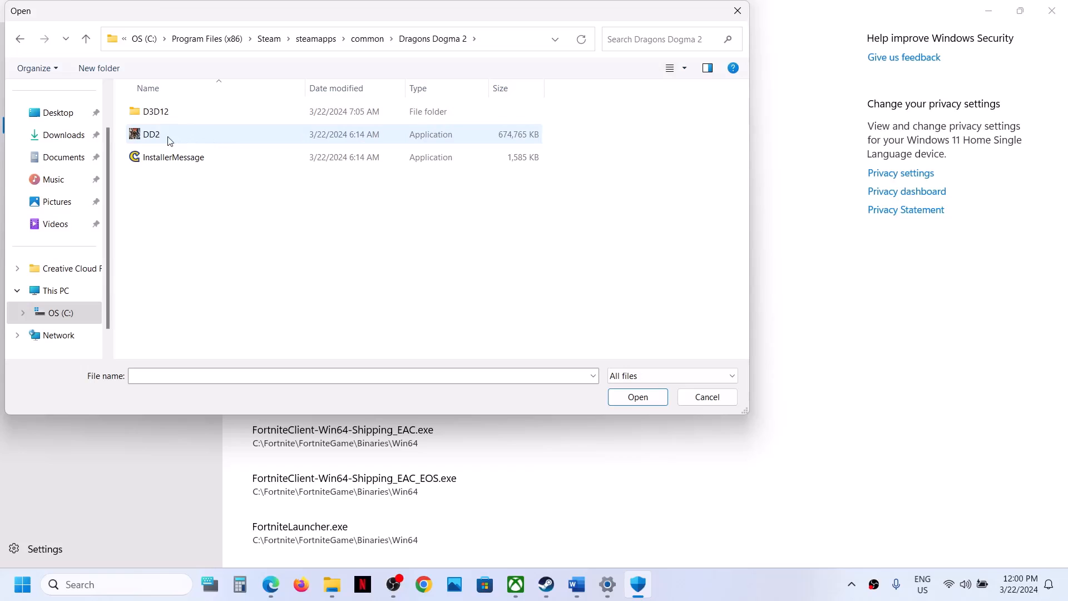
click(170, 141)
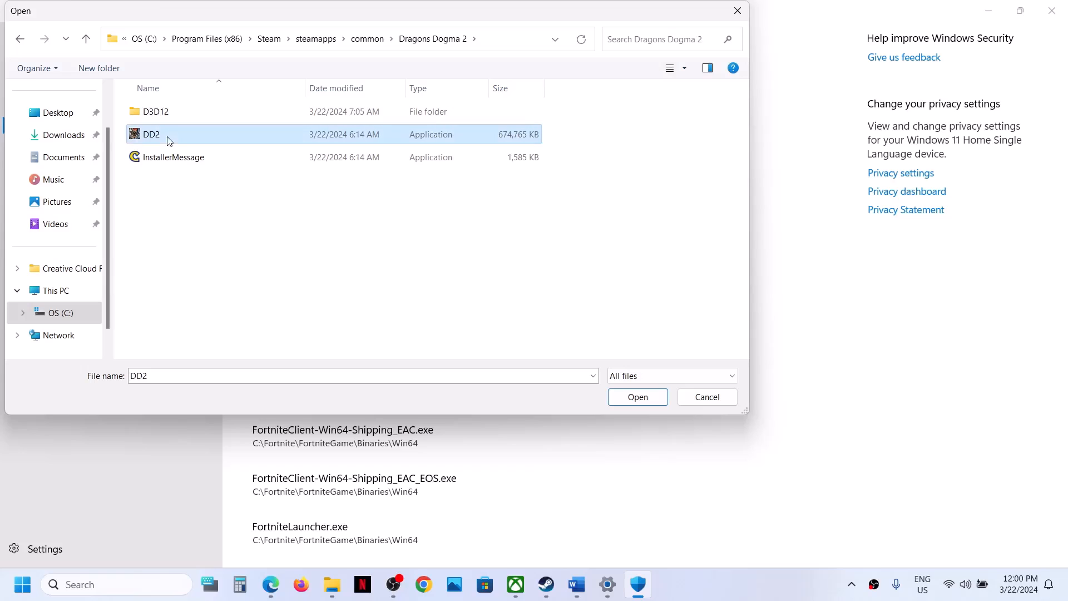
click(645, 399)
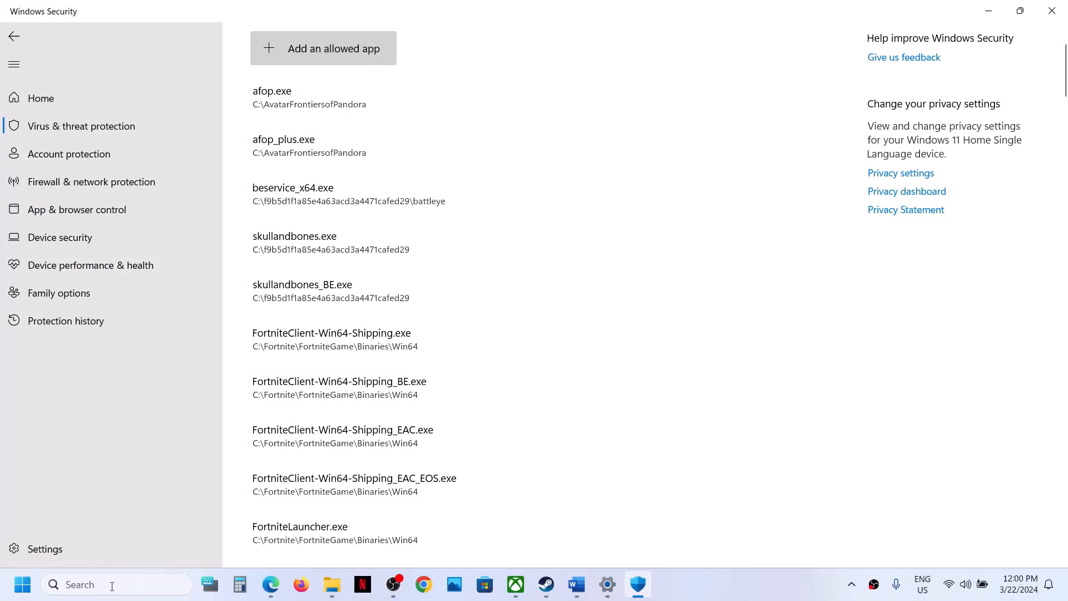
- Open Control Panel through Windows search and go to the allowed apps page of Windows Defender Firewall
click(112, 585)
text(ontrol)
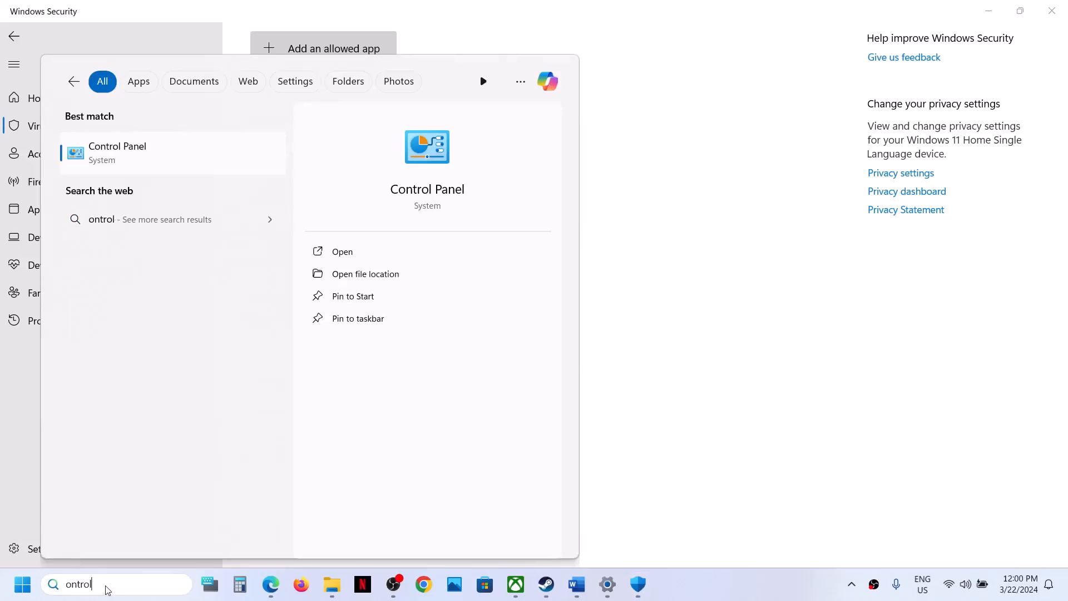
click(136, 148)
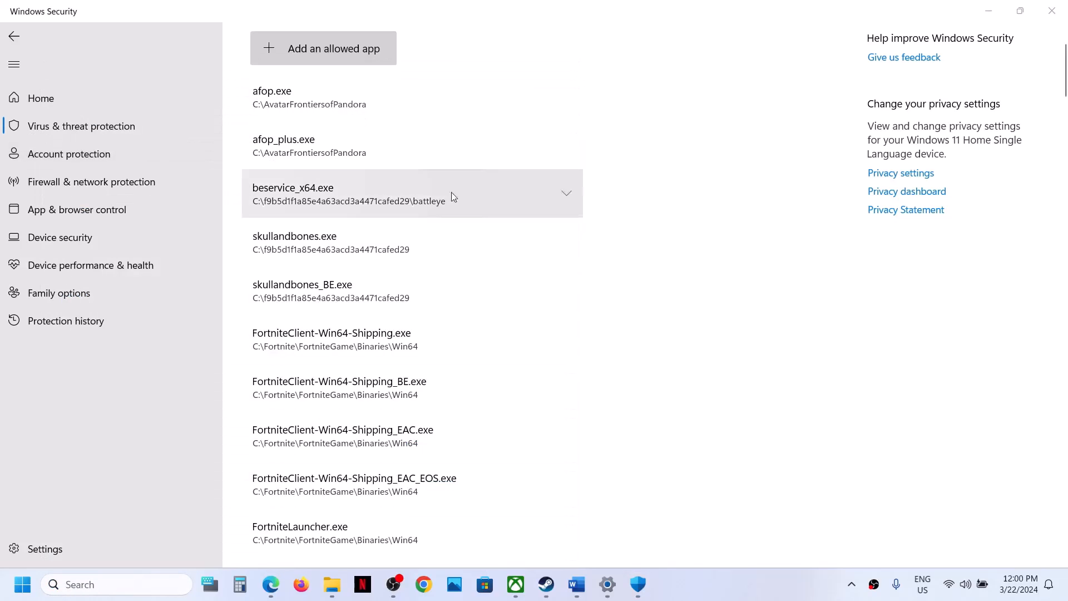
click(353, 110)
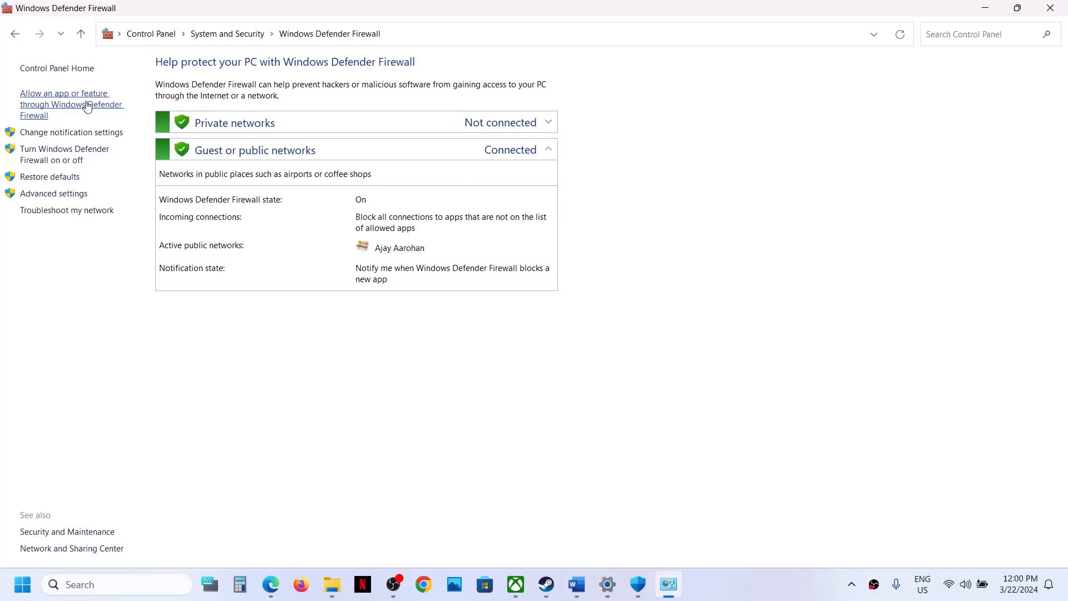
click(87, 106)
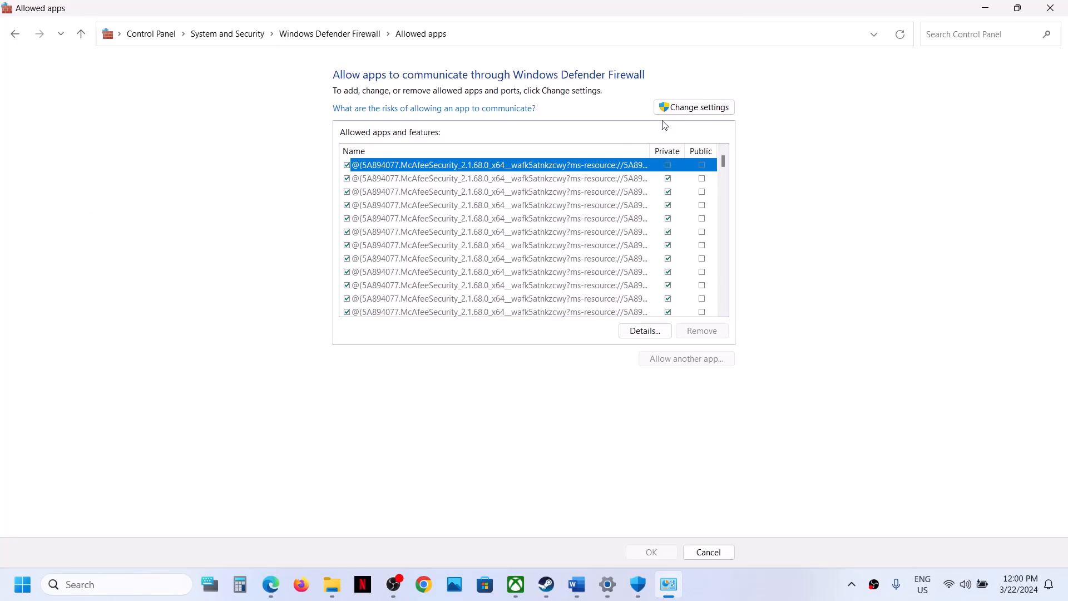
- Unlock the firewall's allowed apps settings, start adding another app and browse to the Dragons Dogma 2 folder in steamapps\common
click(697, 111)
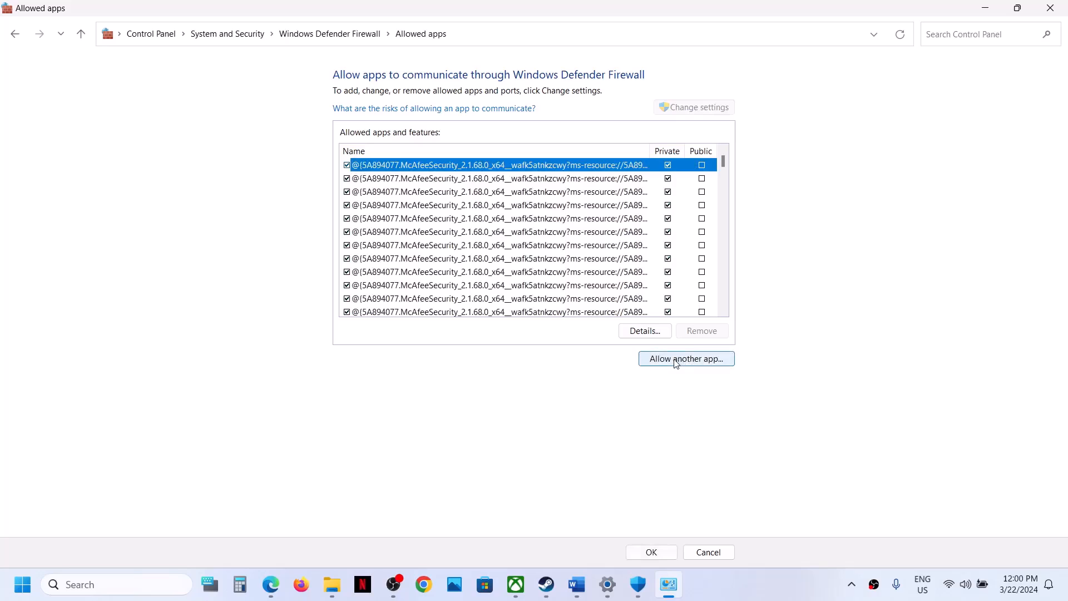
click(676, 363)
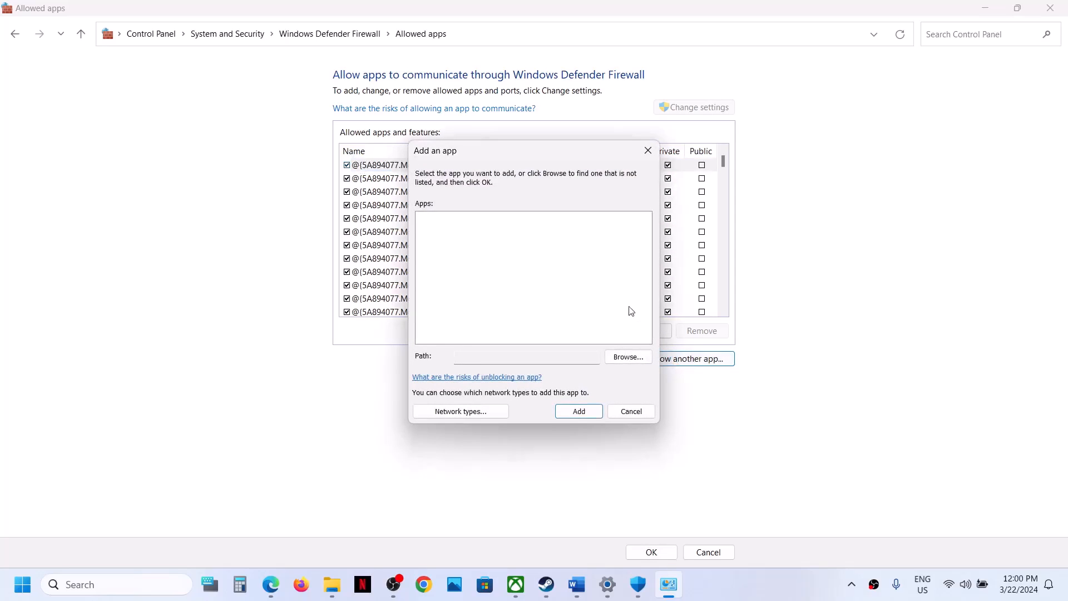
click(625, 356)
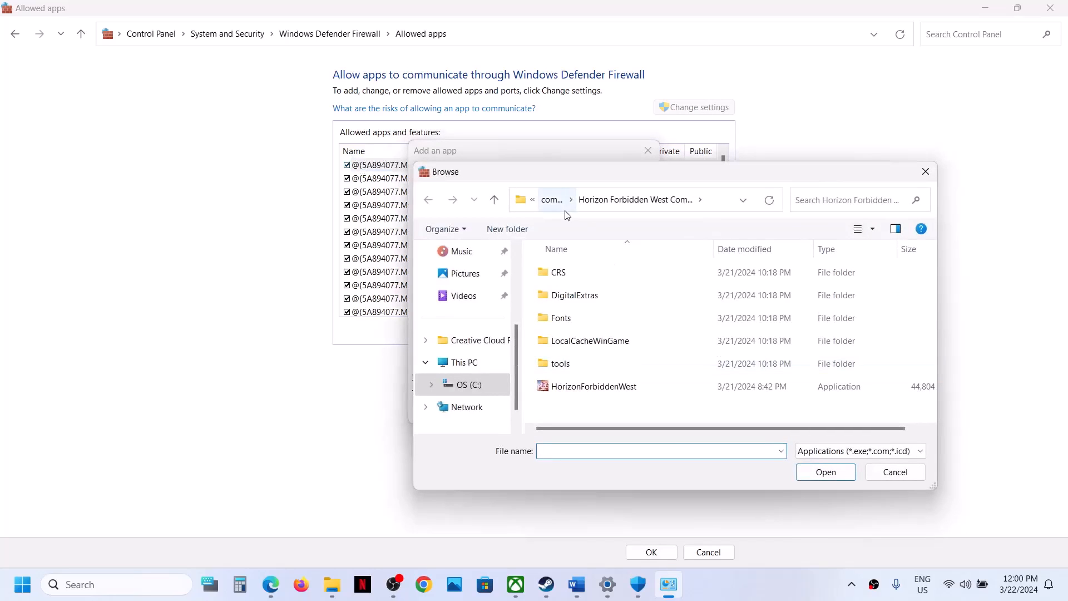
click(550, 205)
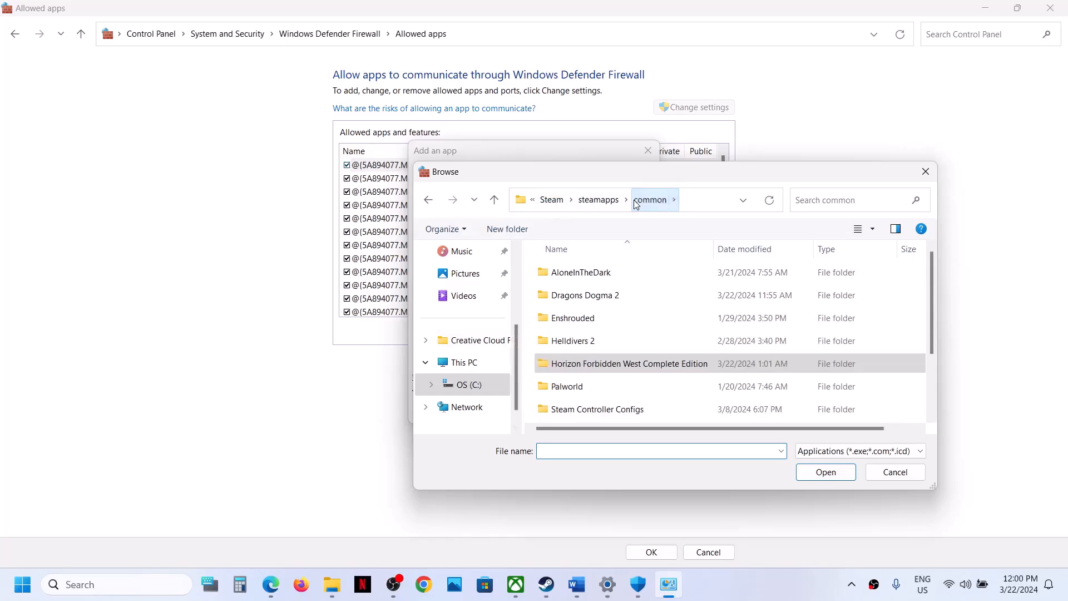
click(608, 295)
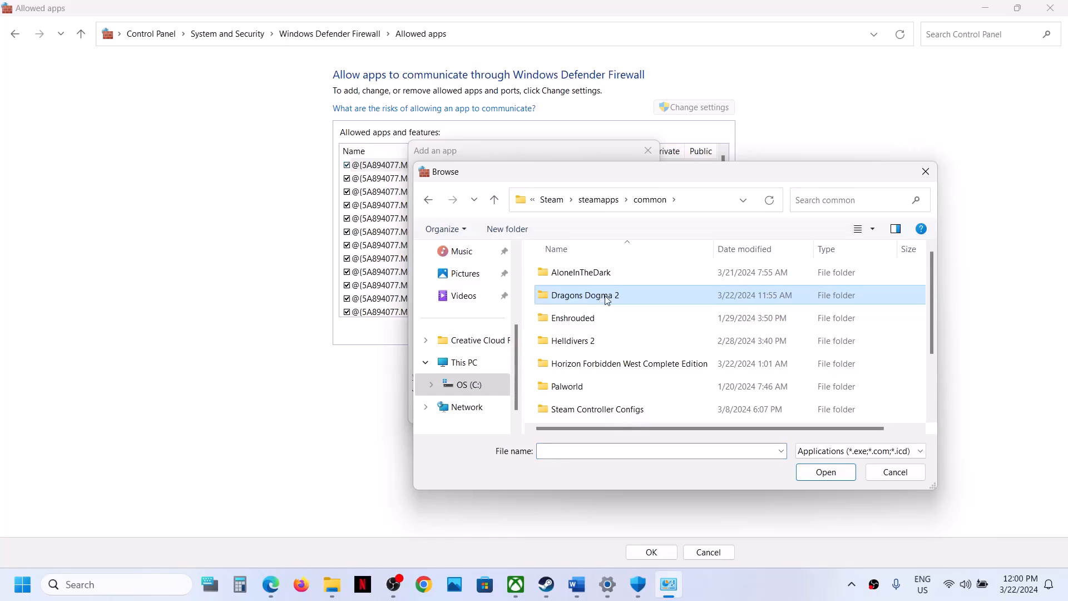
- Try to add the DD2 application from the Dragons Dogma 2 folder to the firewall's allowed apps
double_click(607, 300)
click(565, 298)
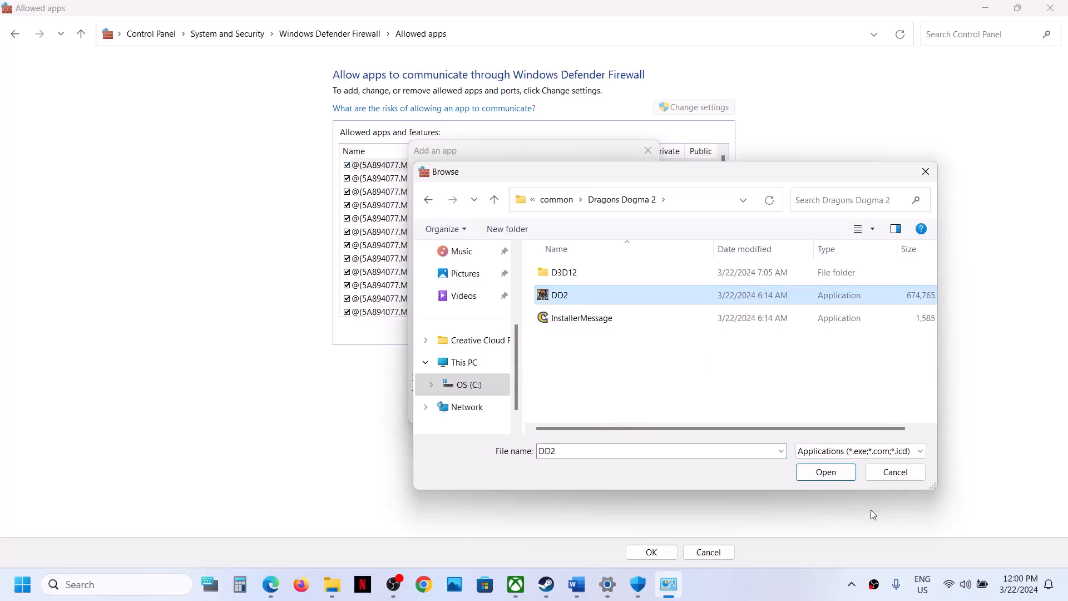
click(826, 473)
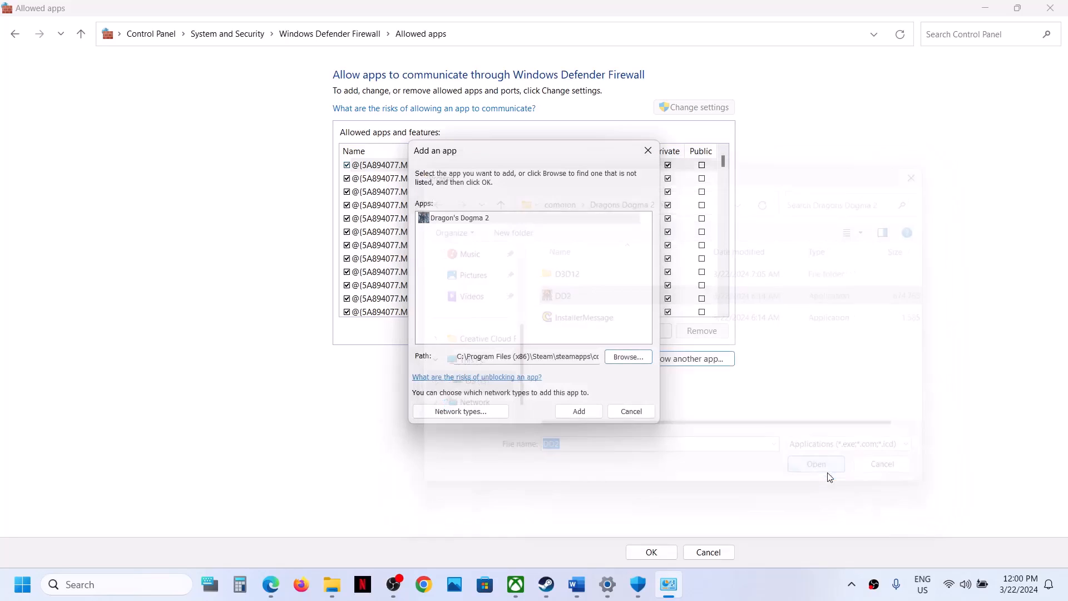
click(582, 412)
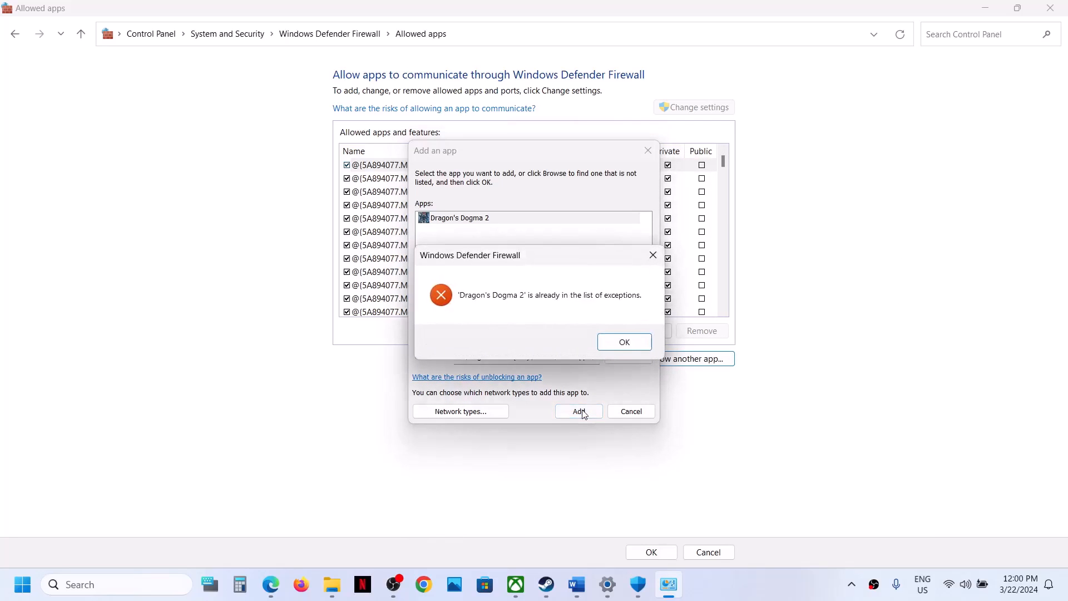
click(617, 349)
click(632, 412)
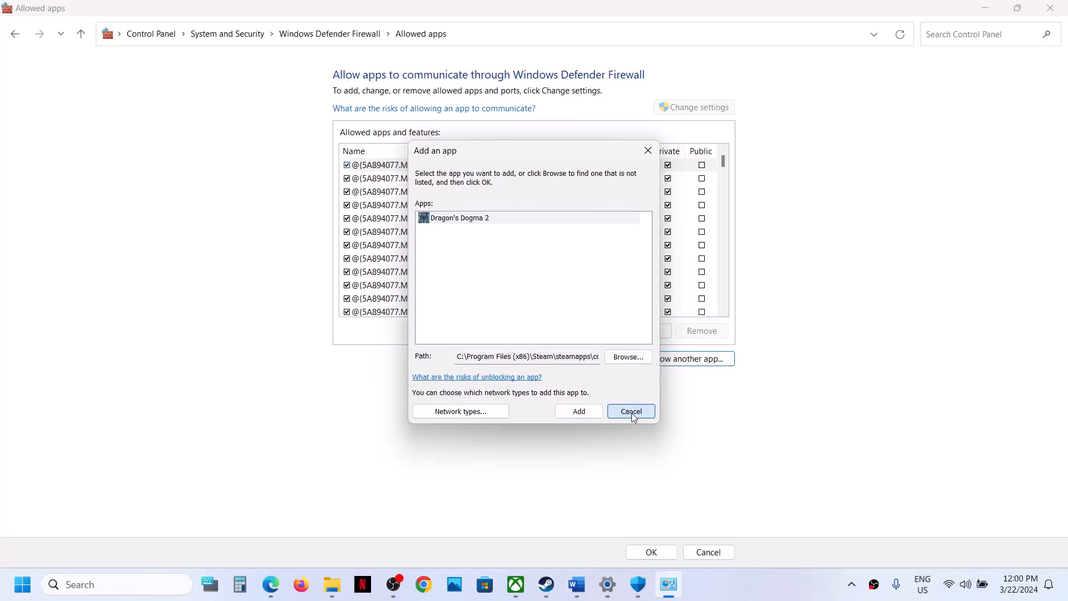
- Find Dragon's Dogma 2 in the firewall's allowed apps, confirm the list, and close the firewall and Windows Security windows
click(523, 233)
key(d)
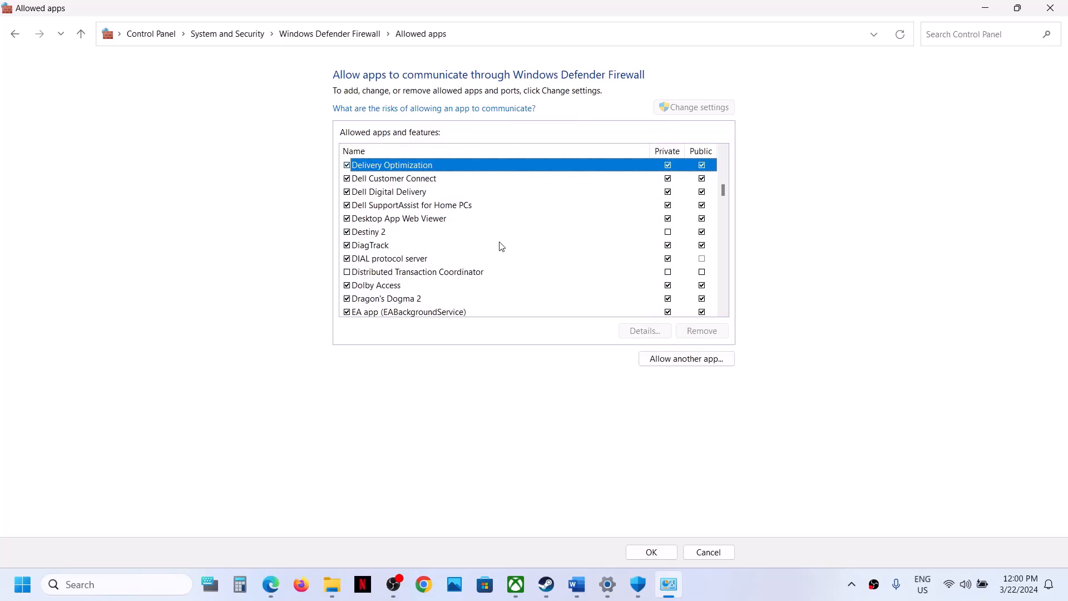
click(399, 300)
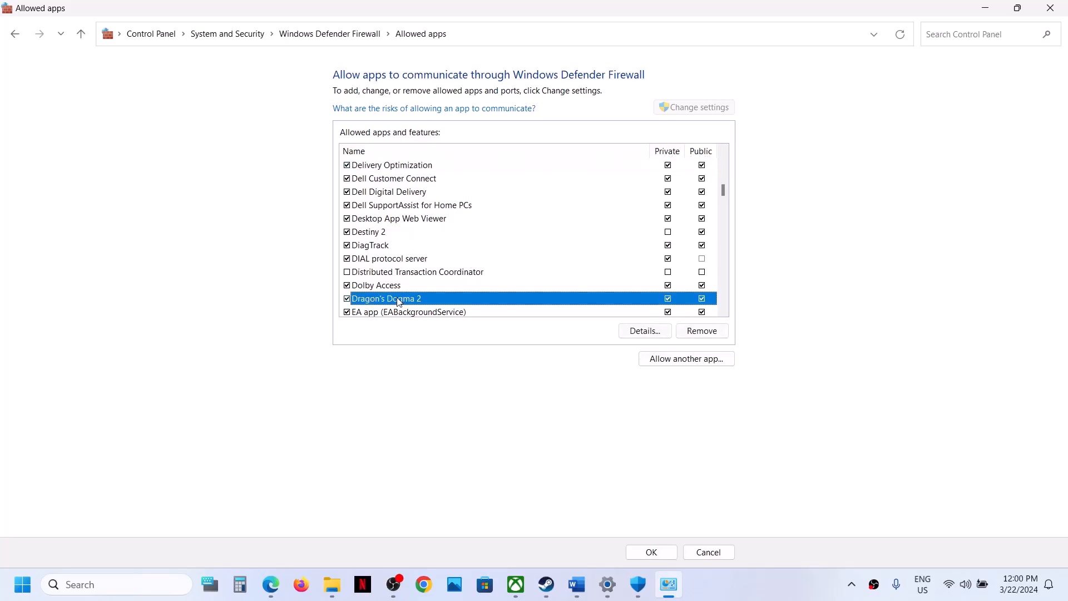
click(651, 552)
click(1057, 10)
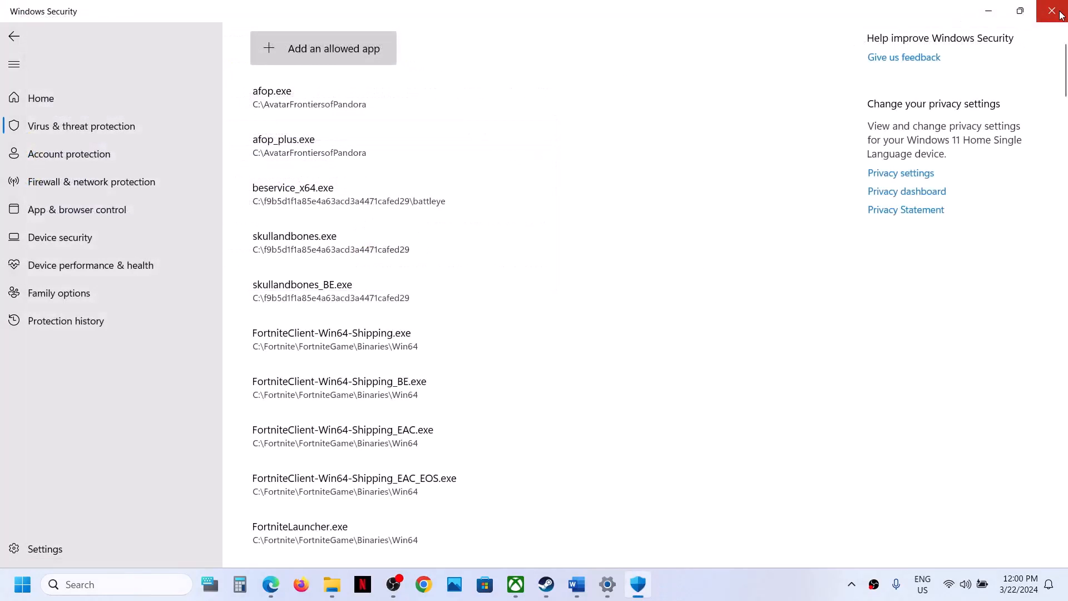
click(1056, 10)
click(1055, 10)
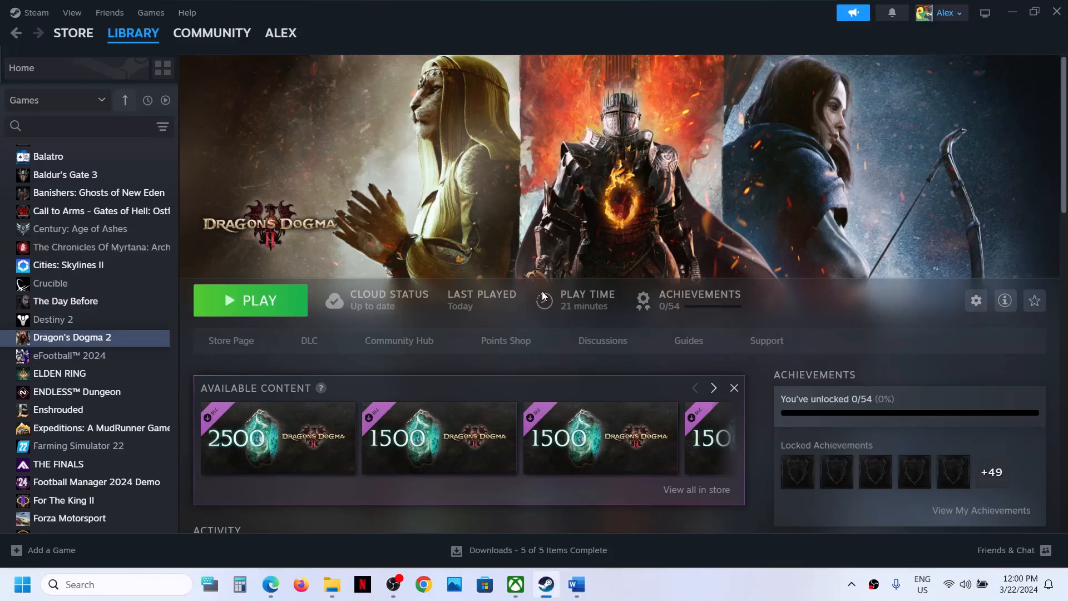
- Switch to the Word document and copy the Visual C++ download link under Step 10
click(576, 584)
scroll(363, 332, down, 2)
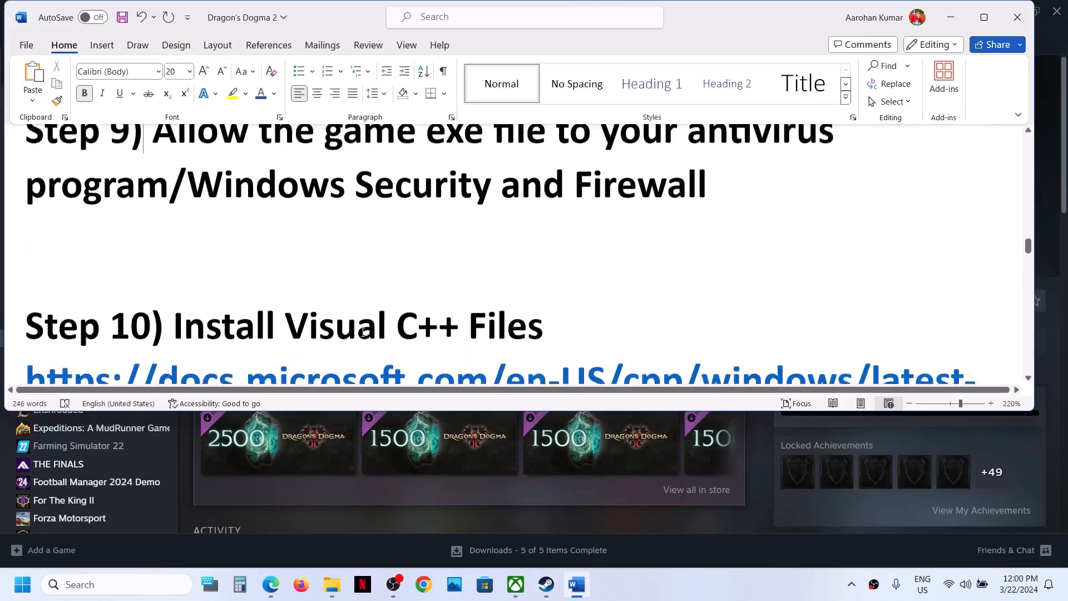
scroll(364, 333, down, 2)
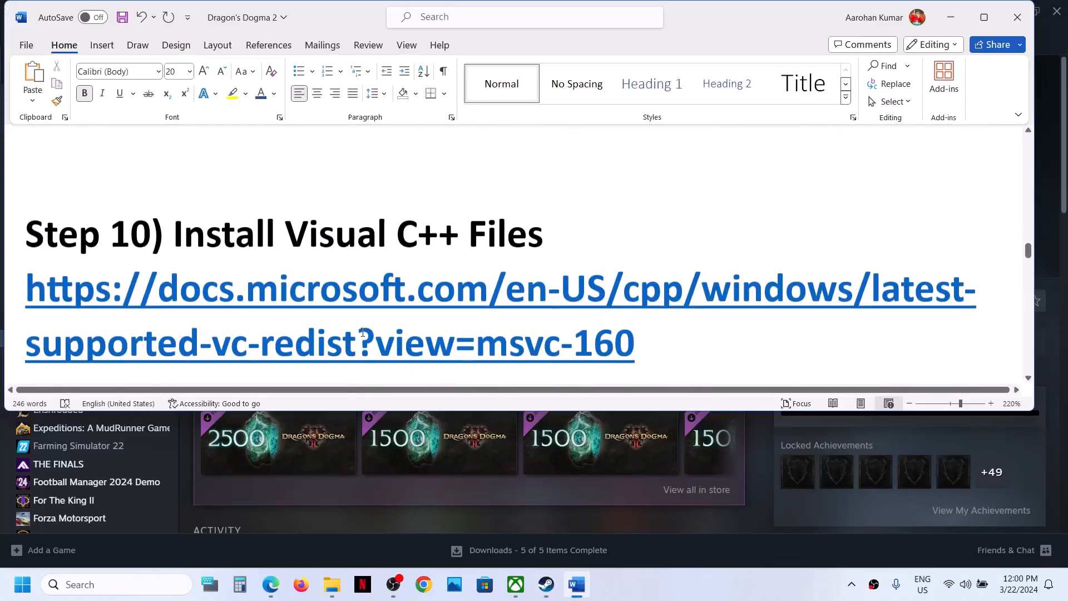
triple_click(648, 330)
key(ctrl+c)
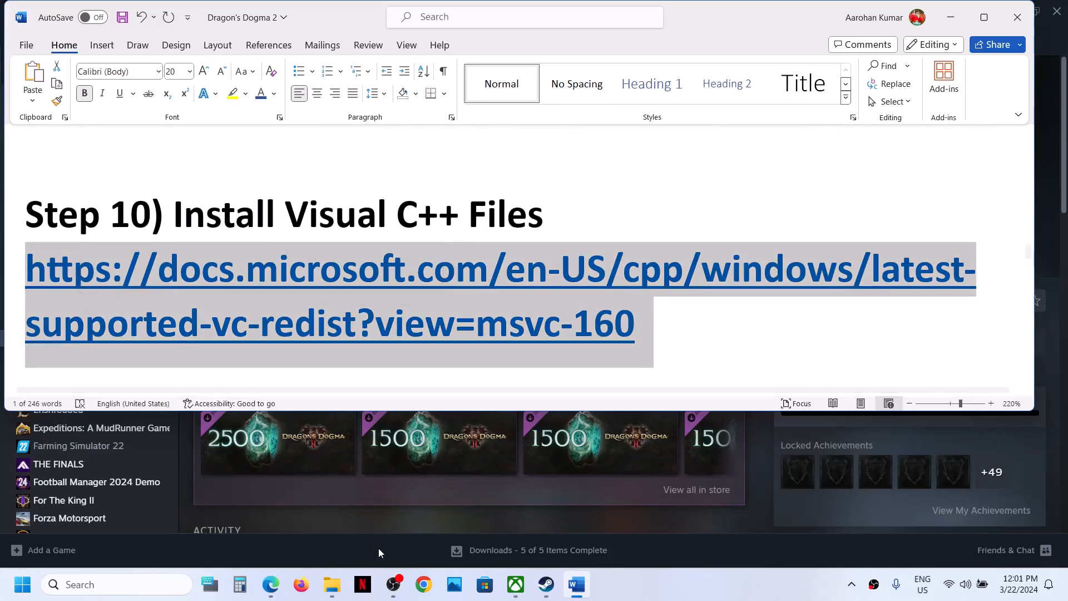
- Open the copied Visual C++ redistributable link in Chrome
click(423, 584)
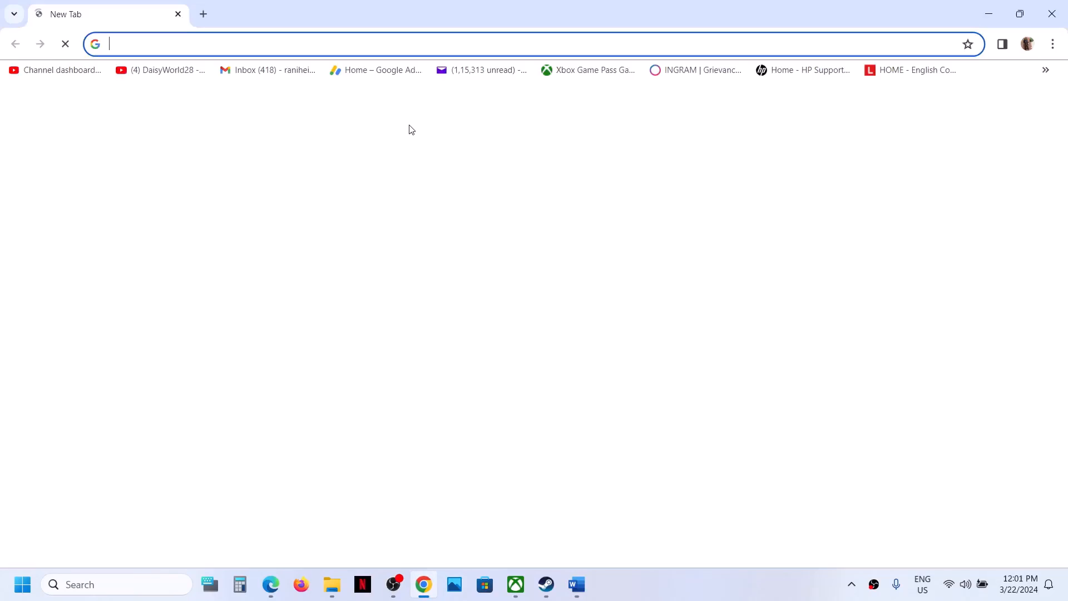
key(ctrl+v)
key(Return)
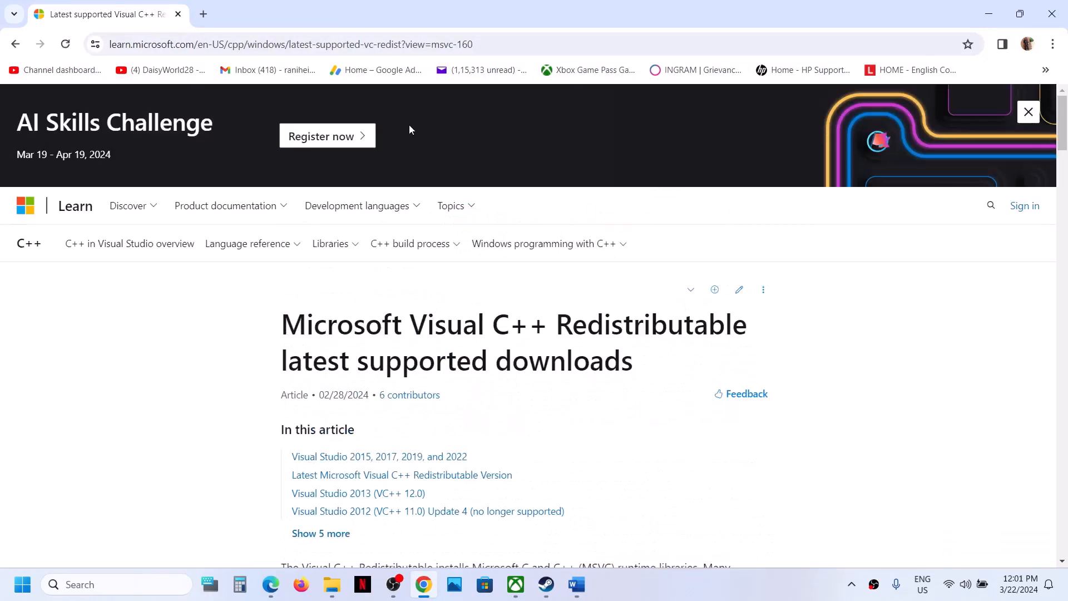
- Download the X86 package from the latest Visual C++ Redistributable table and try to repair the installation with it
scroll(447, 298, down, 15)
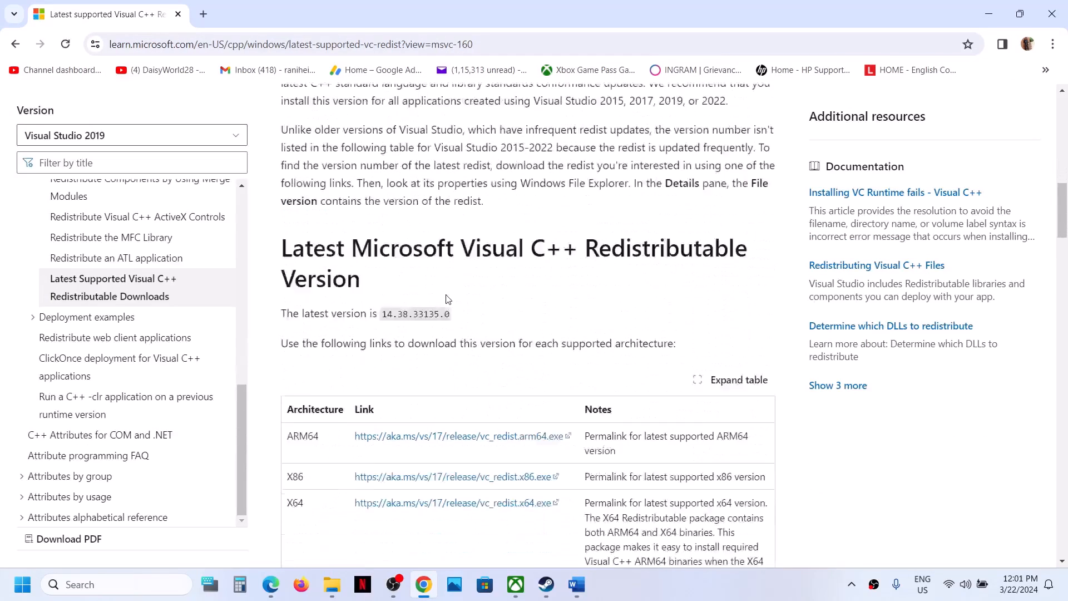
scroll(473, 134, up, 3)
drag(447, 156, 747, 186)
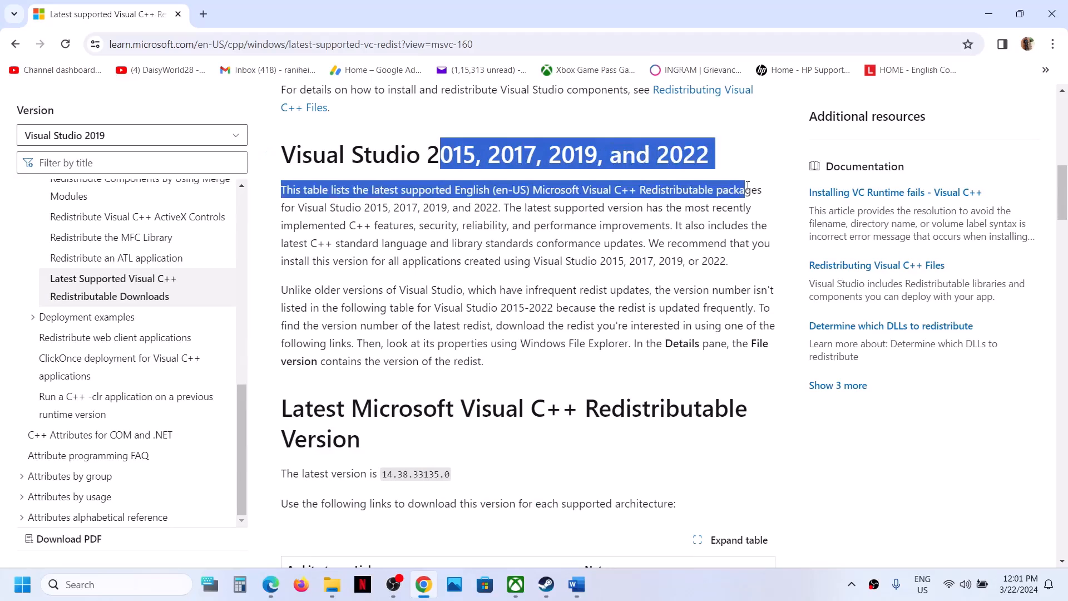
scroll(485, 257, down, 8)
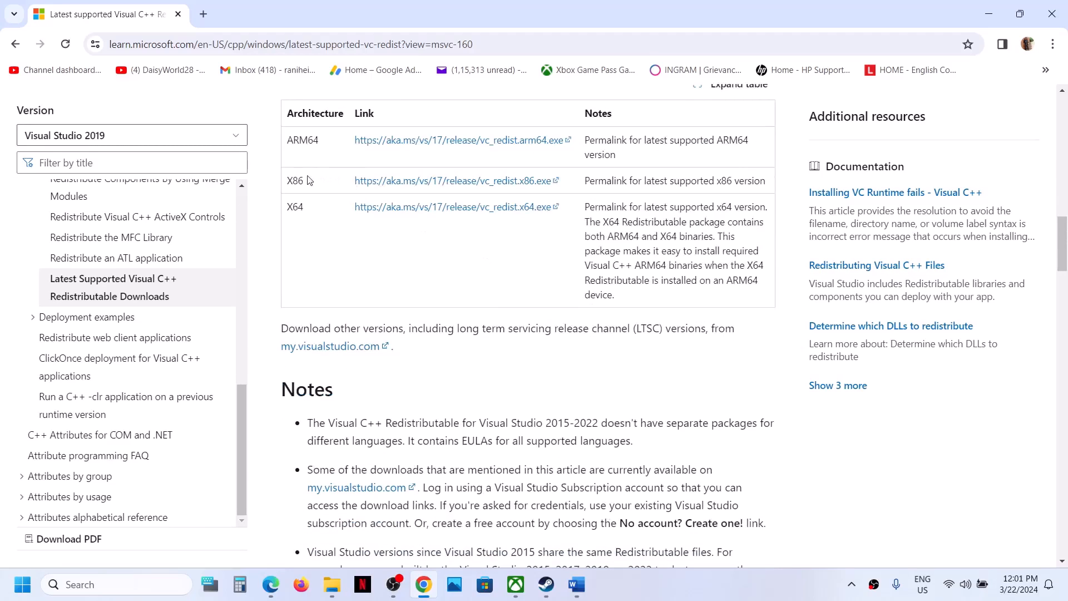
double_click(290, 181)
double_click(288, 209)
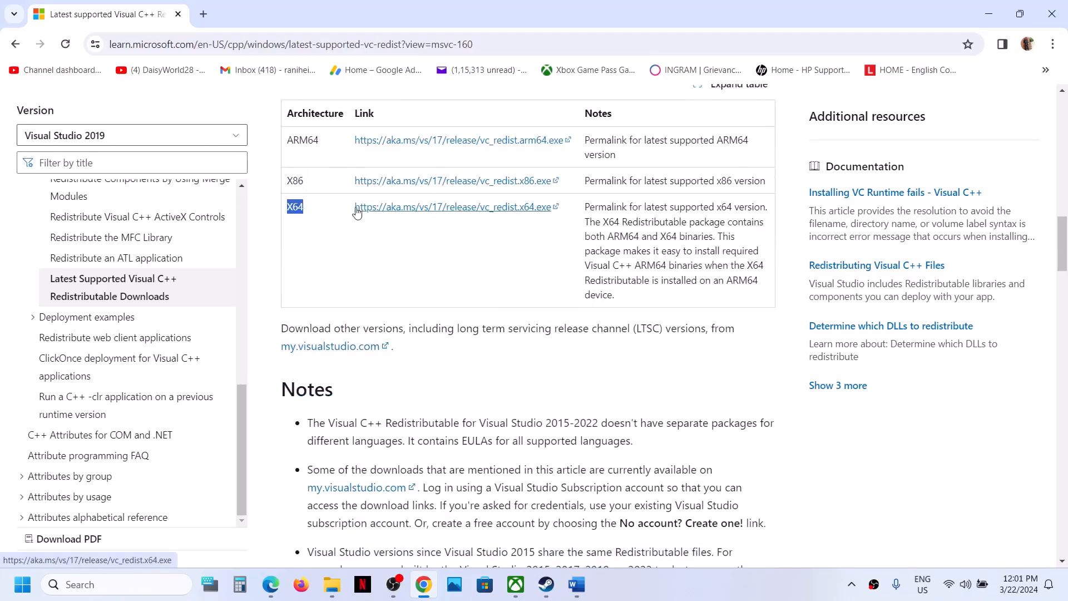
click(404, 179)
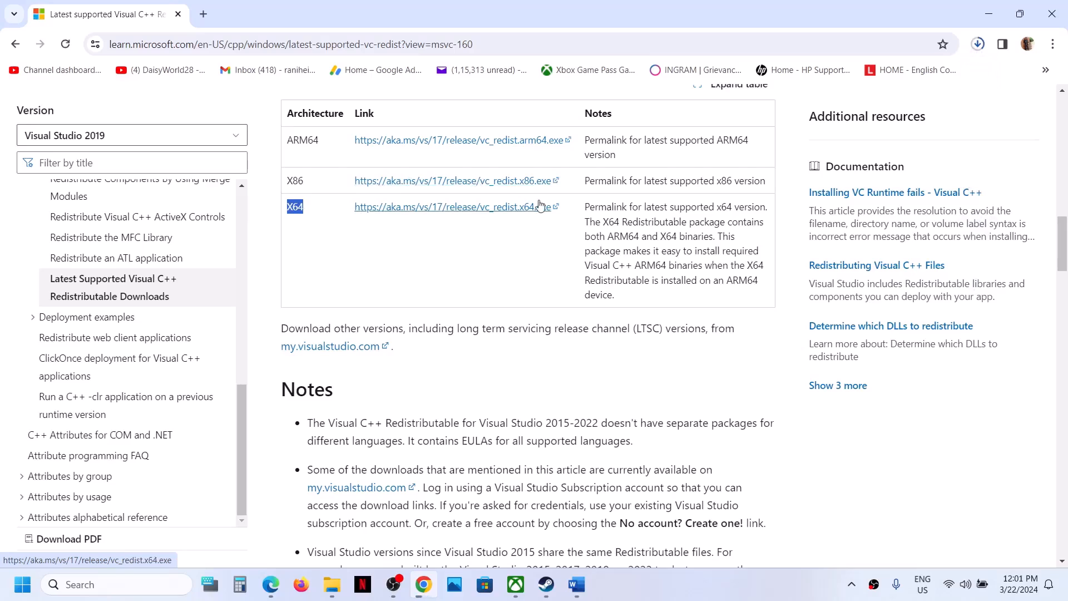
click(840, 89)
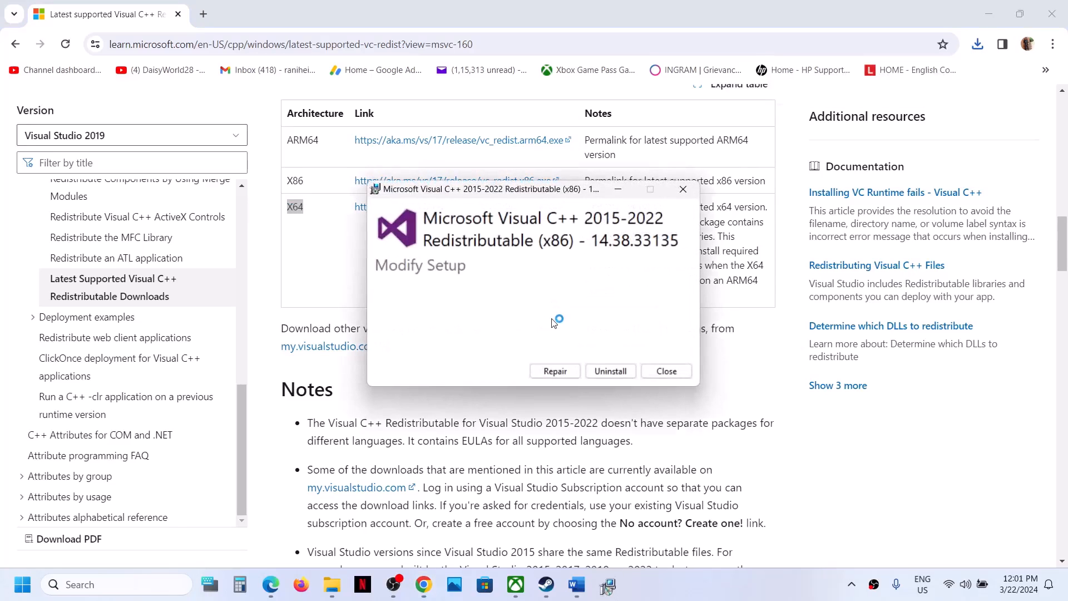
click(563, 375)
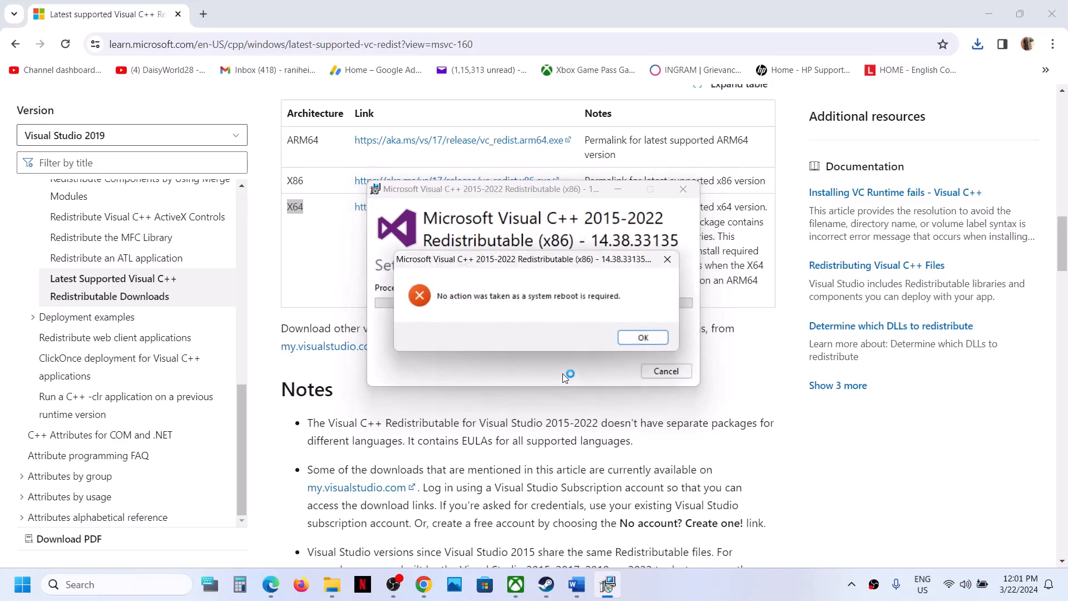
click(643, 338)
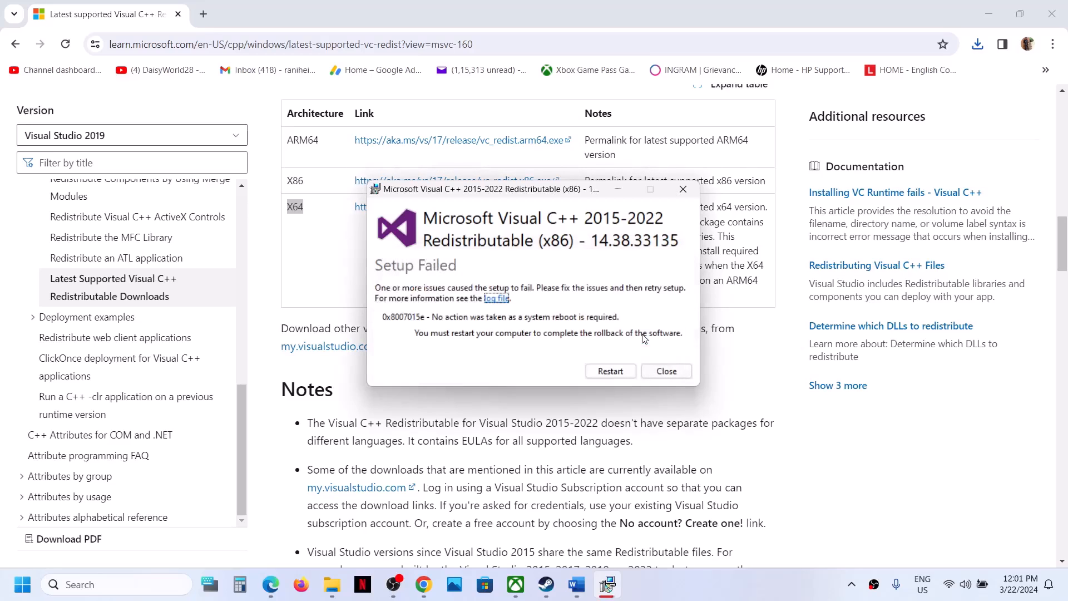
- Download the X64 package from the same table and try to repair the x64 redistributable with it
click(318, 244)
drag(301, 206, 293, 206)
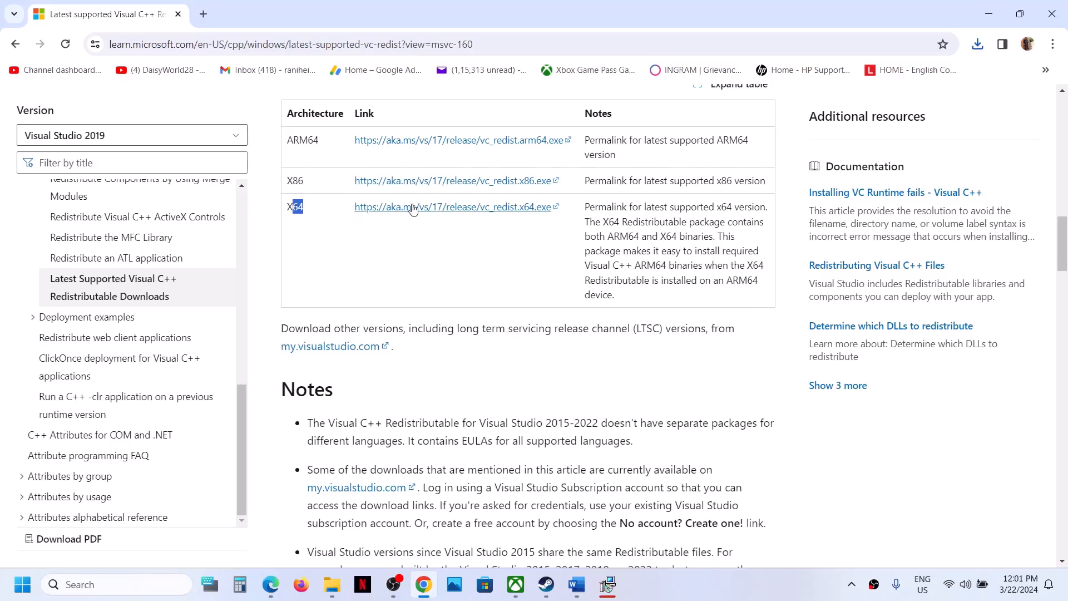
click(415, 209)
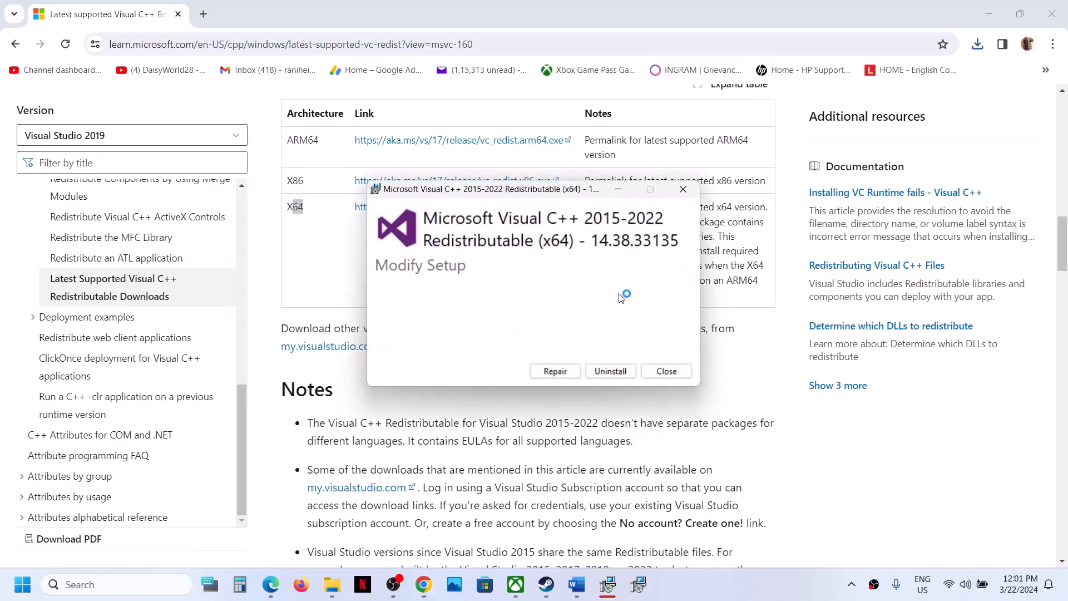
click(555, 370)
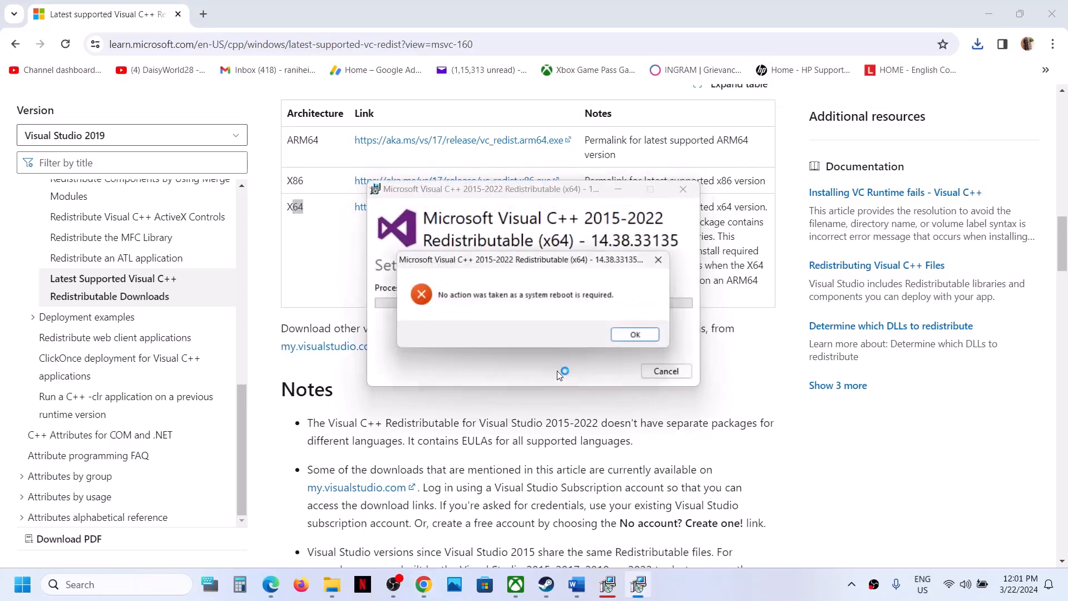
click(632, 341)
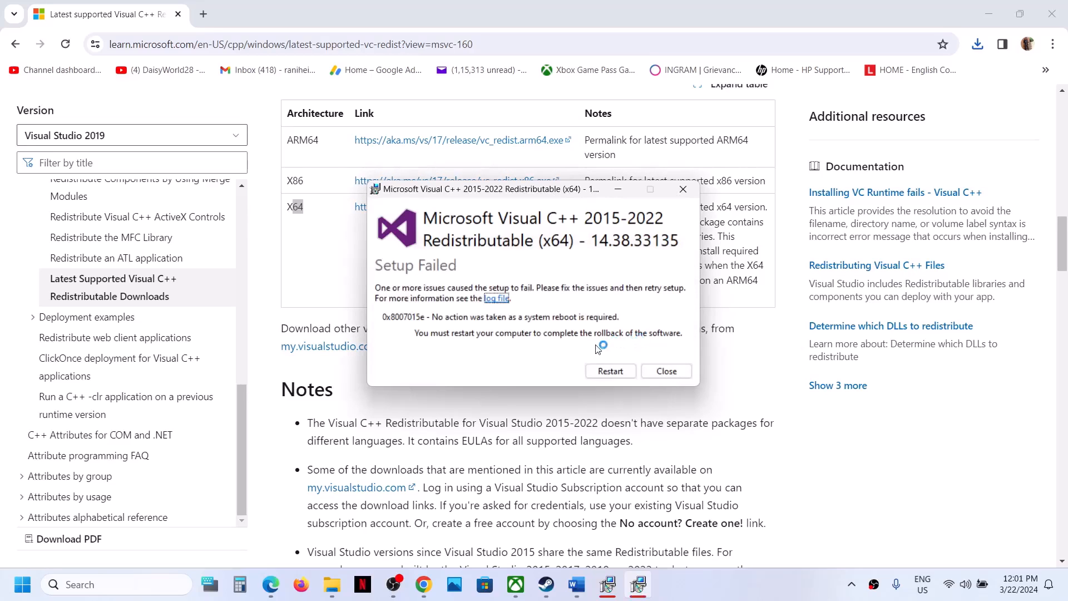
- Bring up both Visual C++ setup windows and move the x64 one away from the x86 one
click(613, 587)
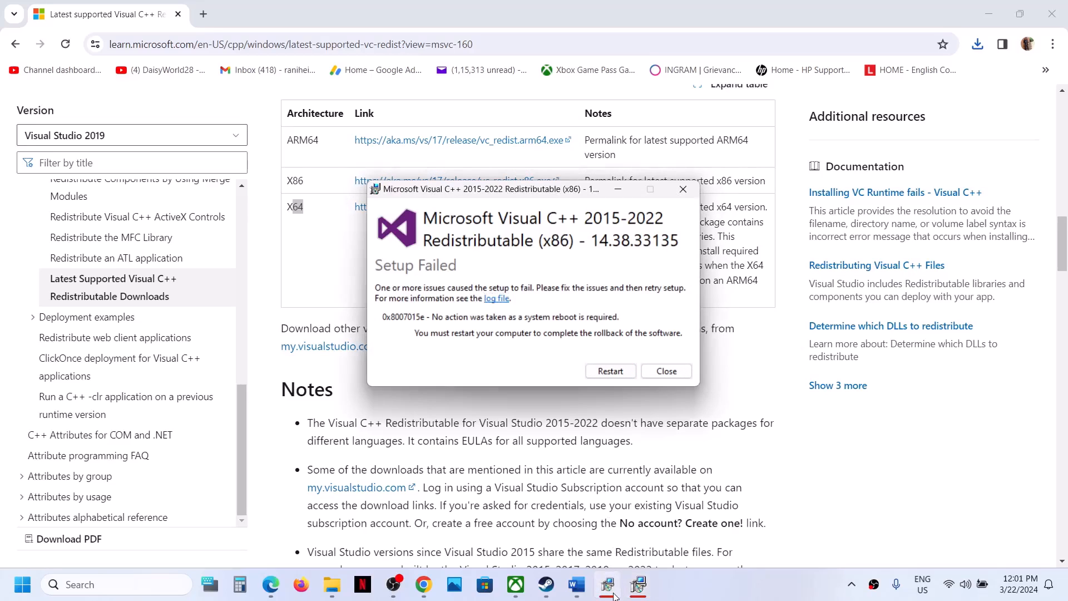
click(607, 179)
drag(608, 179, 643, 587)
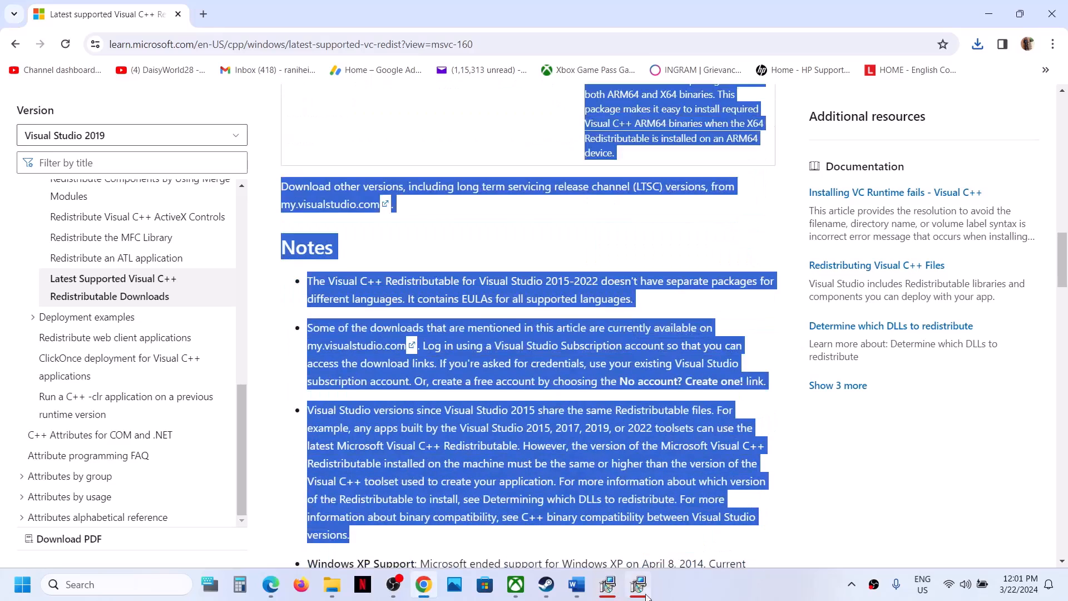
click(610, 587)
click(638, 586)
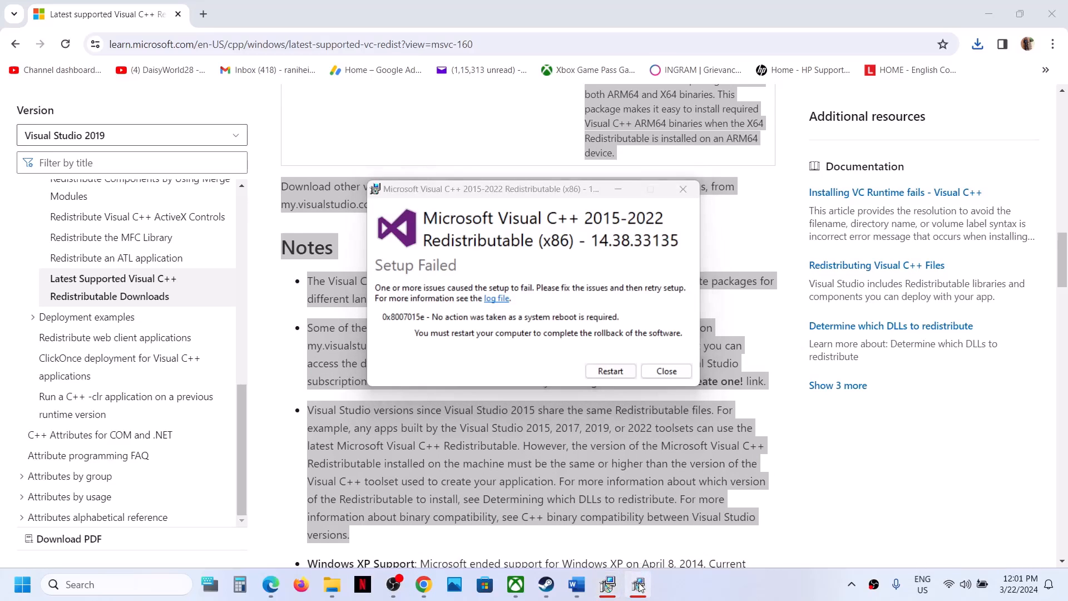
drag(582, 193, 888, 250)
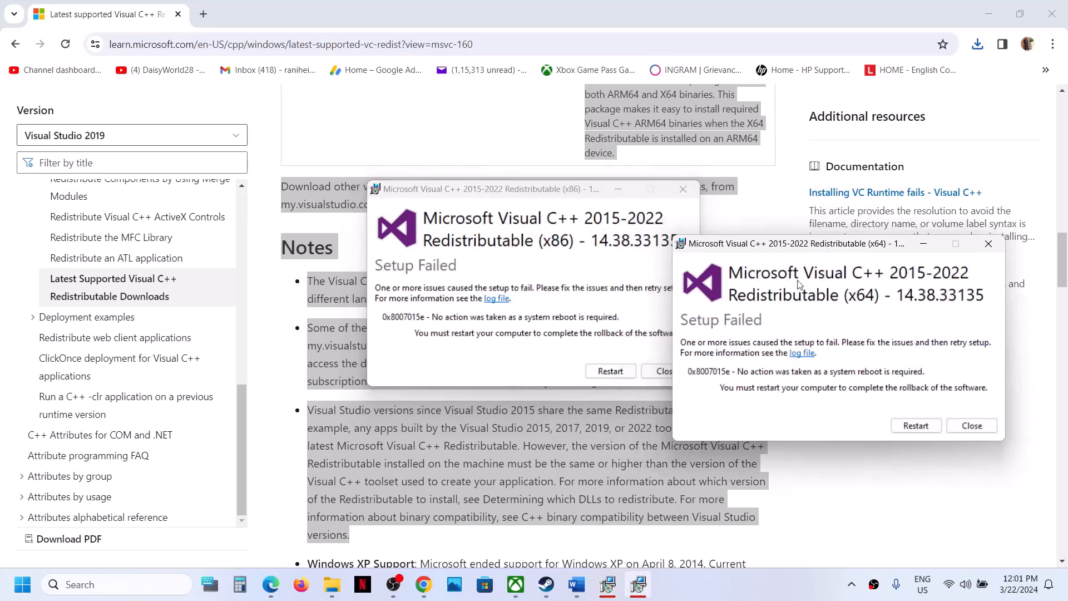
- Show the Restart choice in the Windows power options, and switch to the Steam library
click(23, 585)
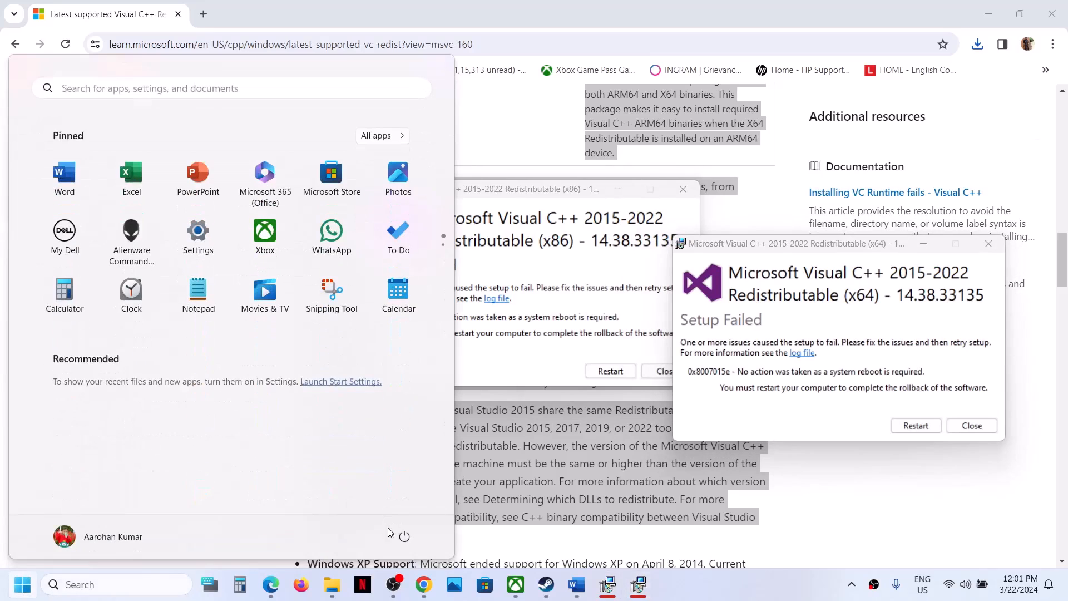
click(404, 536)
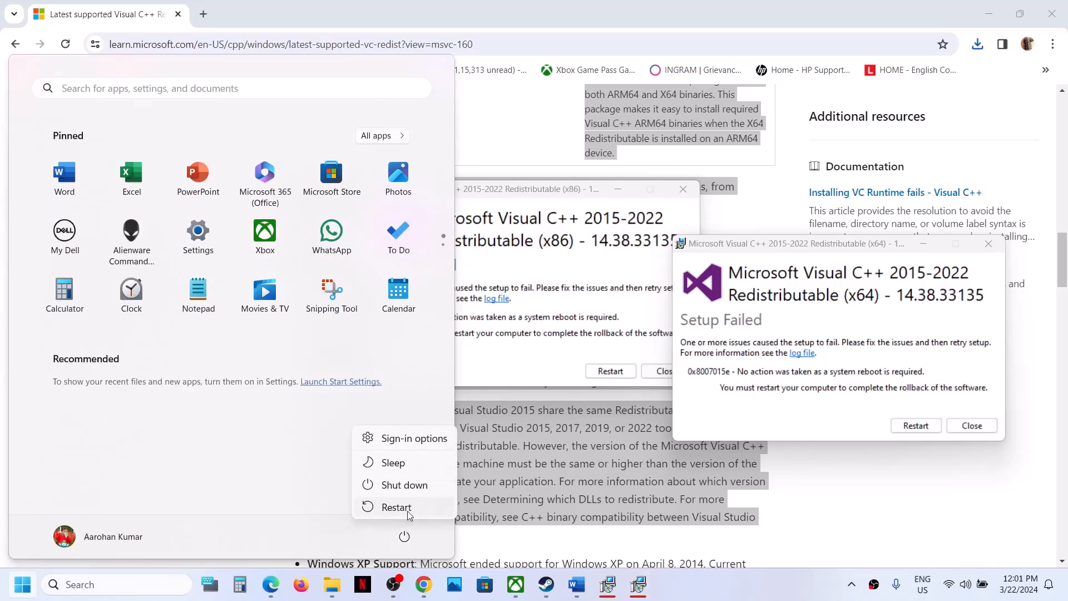
click(549, 590)
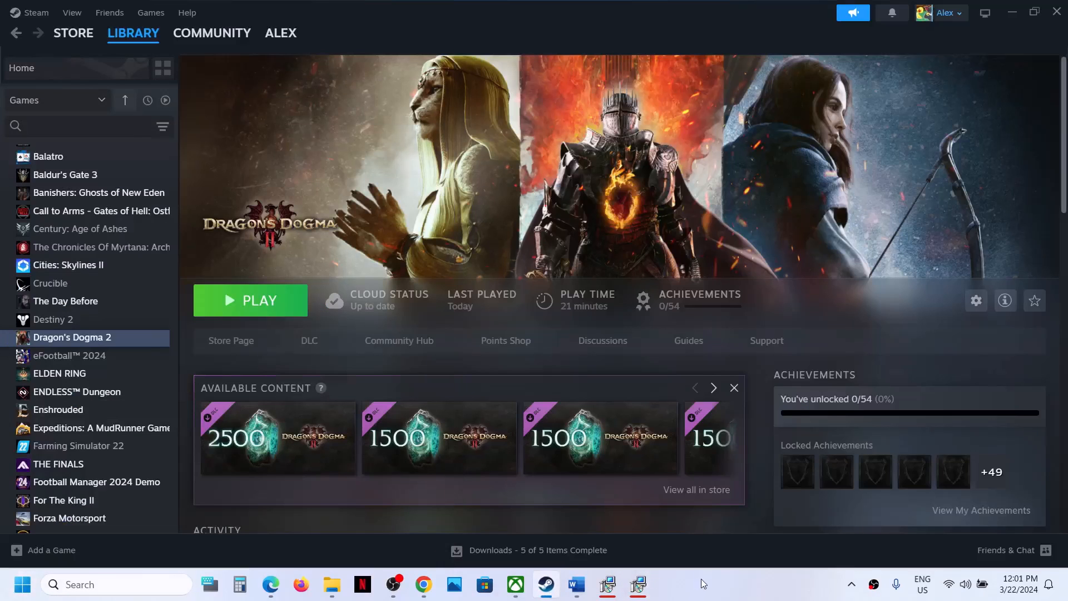
- Switch to the Word document and highlight the Media Feature Pack list for Windows N editions wording in Step 11
click(577, 584)
scroll(517, 323, down, 3)
scroll(517, 322, down, 2)
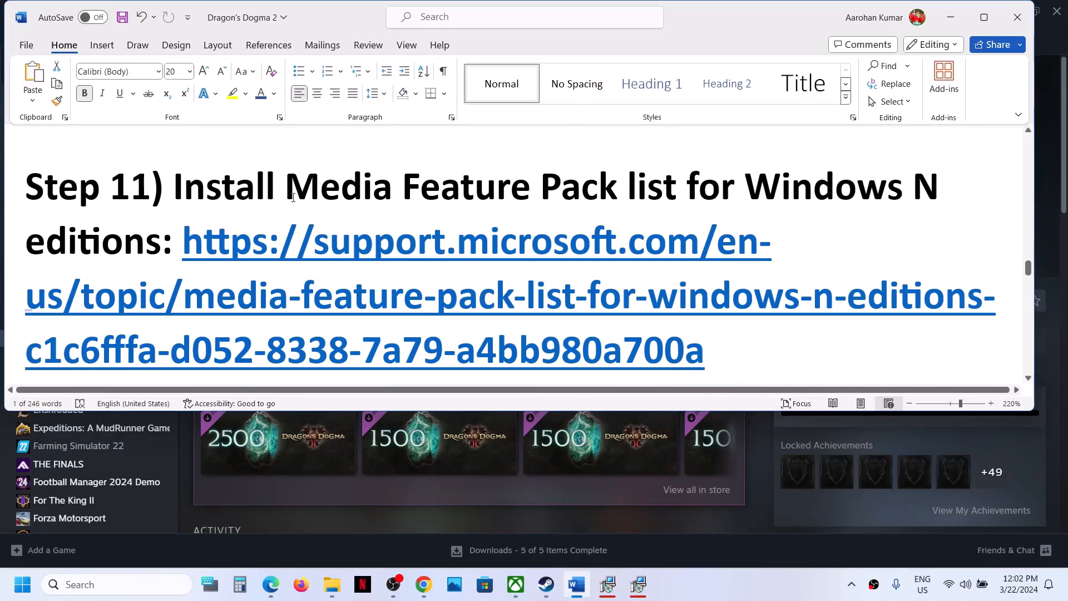
drag(289, 198, 158, 246)
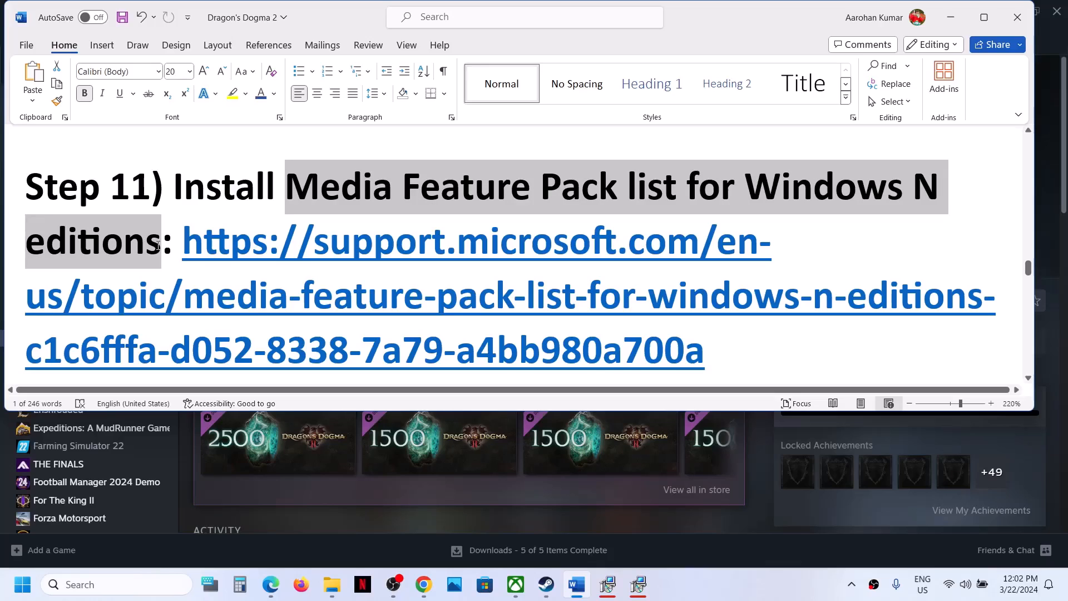
drag(159, 246, 158, 247)
scroll(744, 300, down, 1)
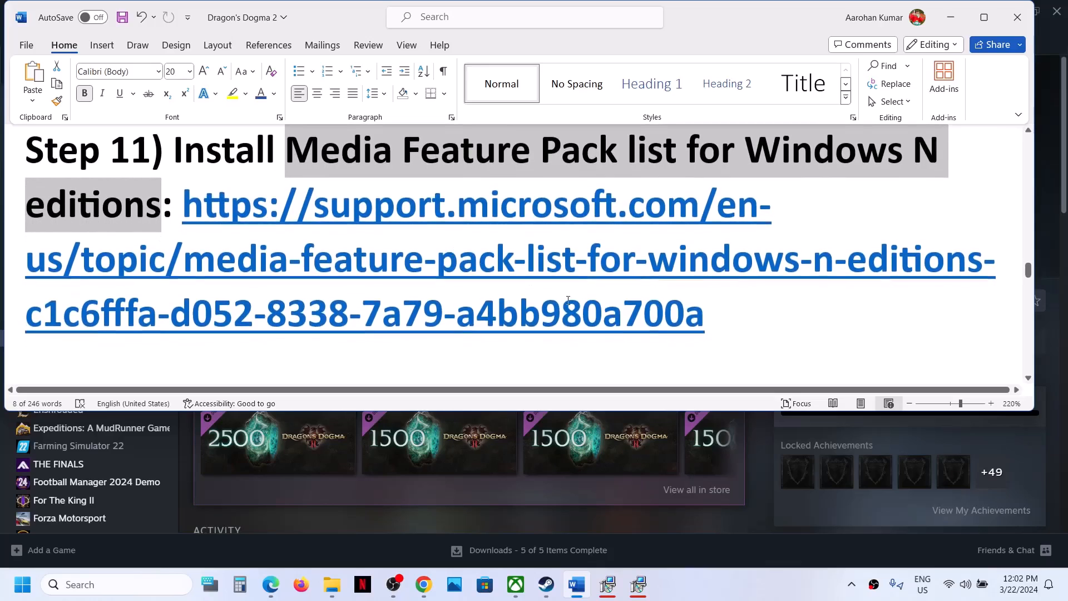
- Copy the Step 11 support link, open it in a new Chrome tab, and view the Media Feature Packs listed by Windows version
drag(728, 319, 262, 236)
key(ctrl+c)
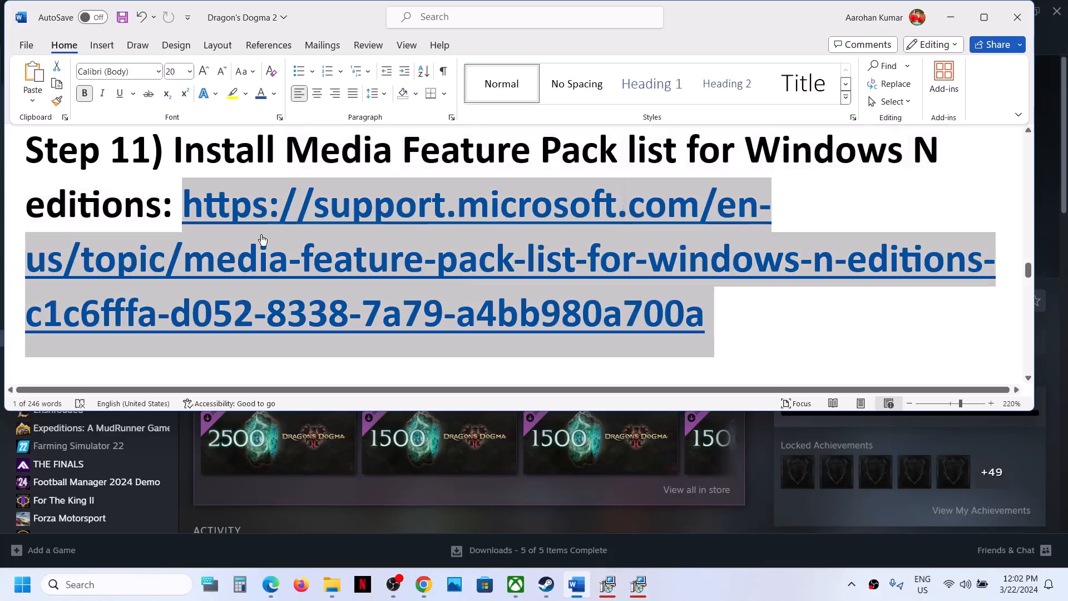
click(426, 585)
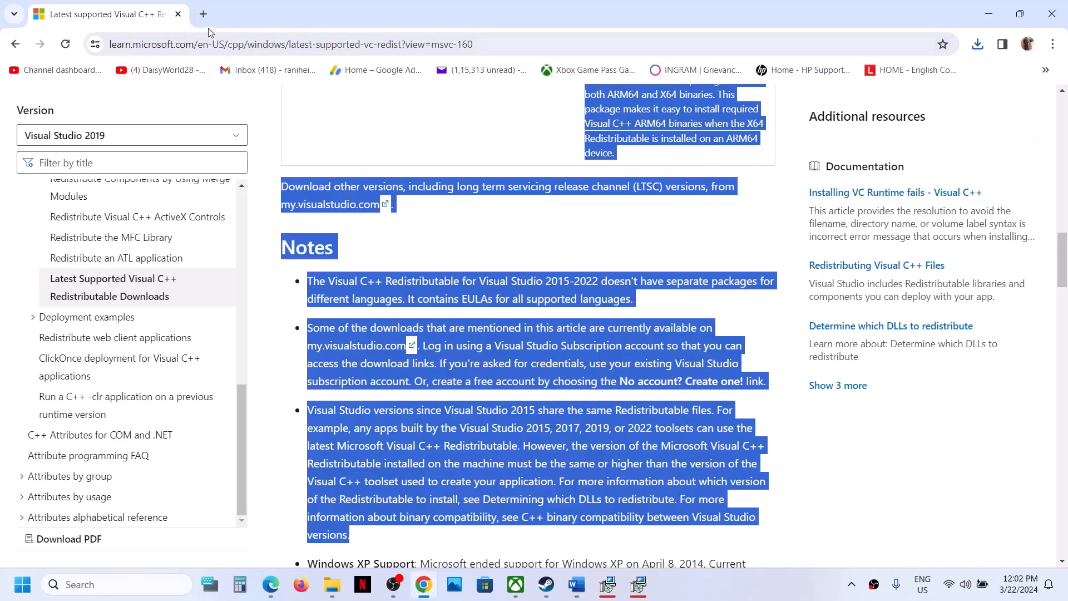
click(206, 17)
key(ctrl+v)
key(Return)
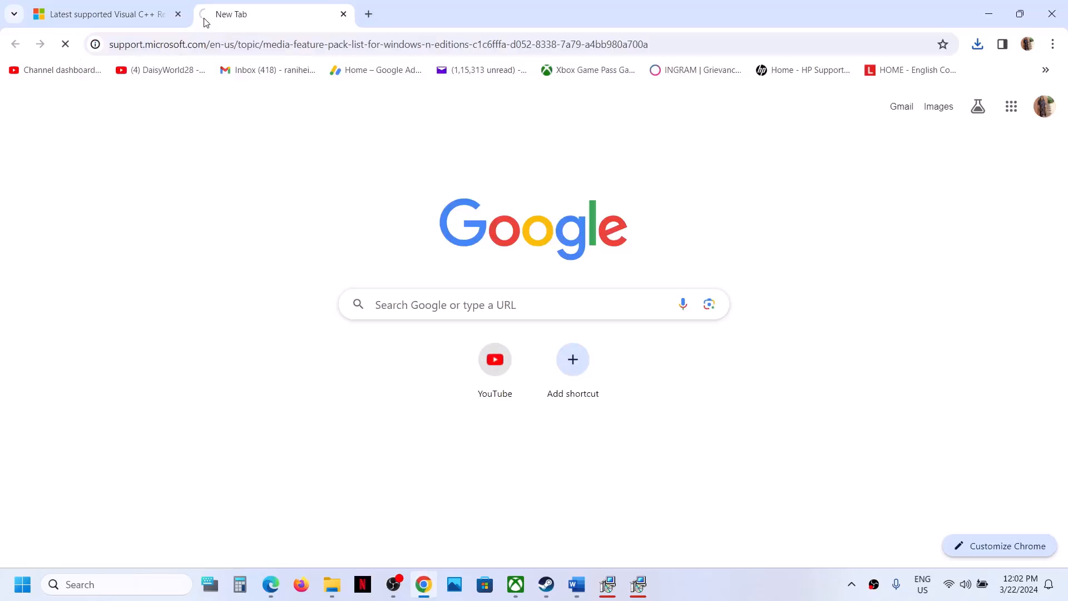
scroll(274, 318, down, 10)
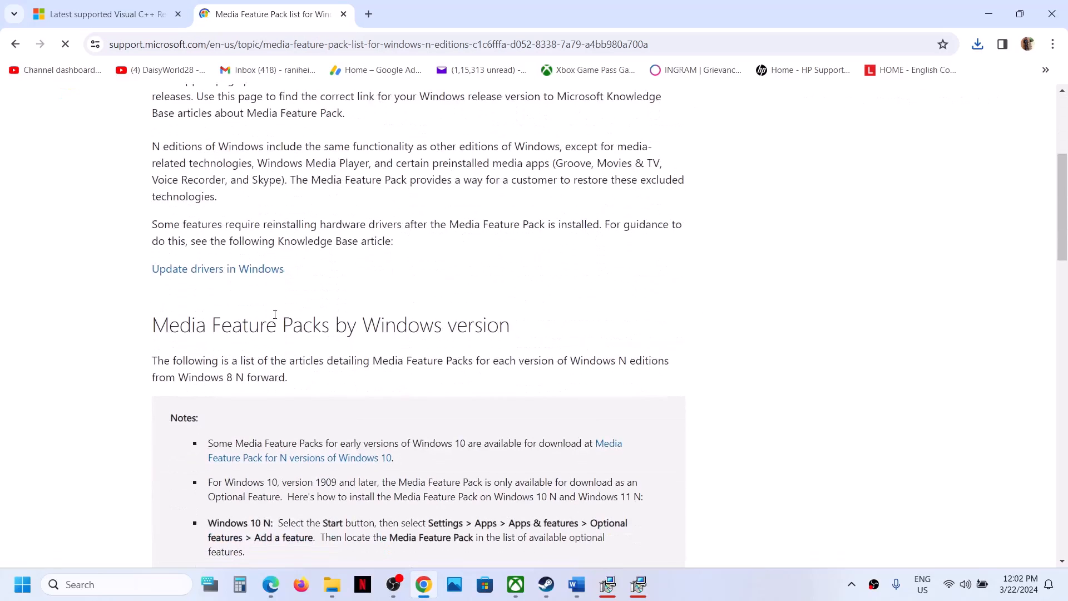
scroll(274, 318, down, 6)
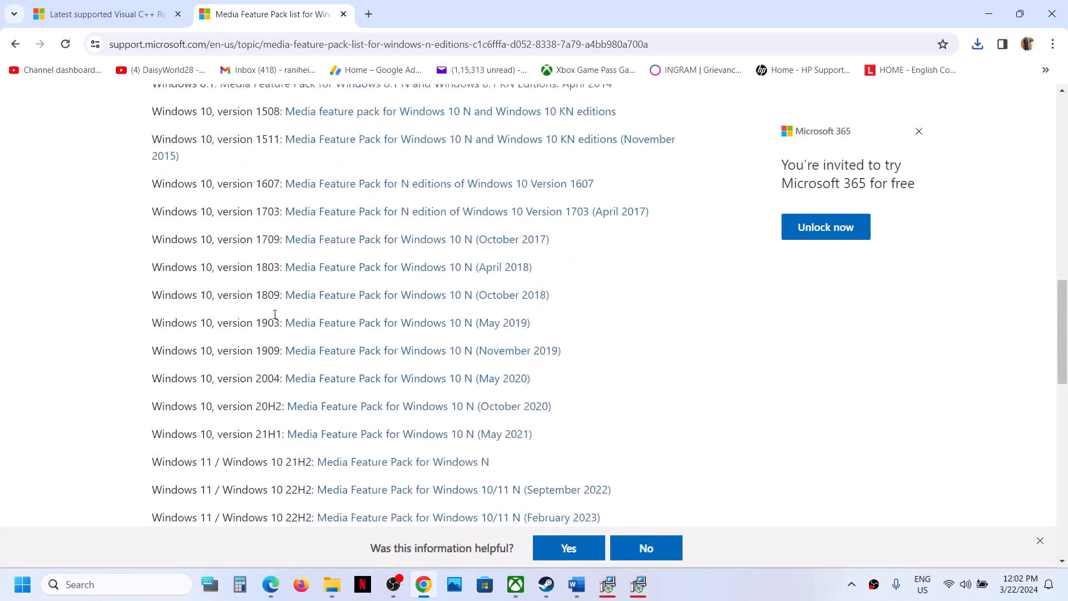
scroll(274, 316, down, 1)
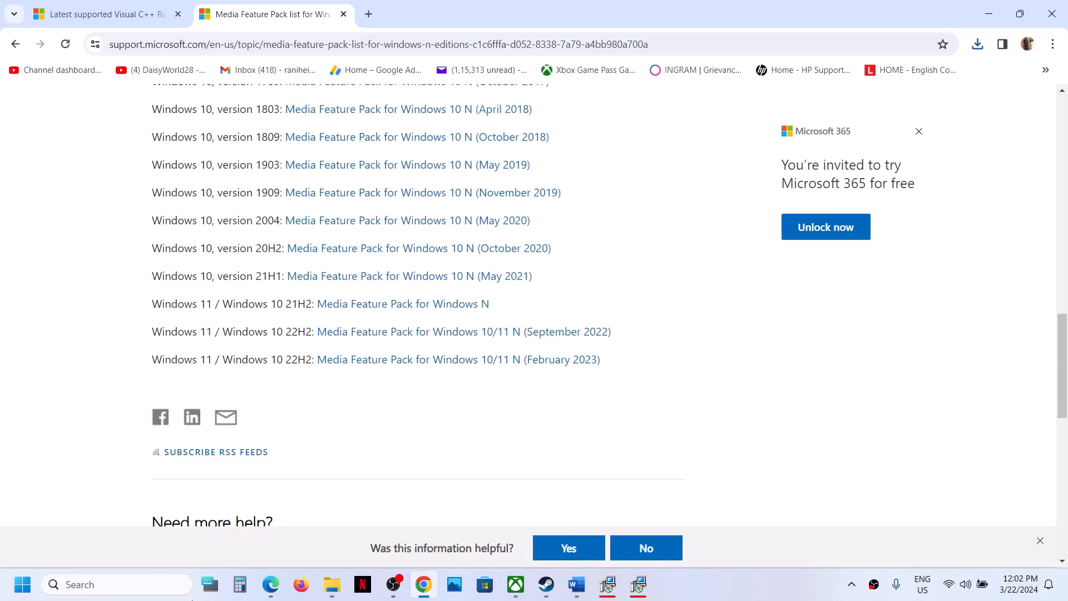
- Check the installed Windows version with winver beside the Media Feature Pack list, and close the version window
click(140, 586)
text(wi)
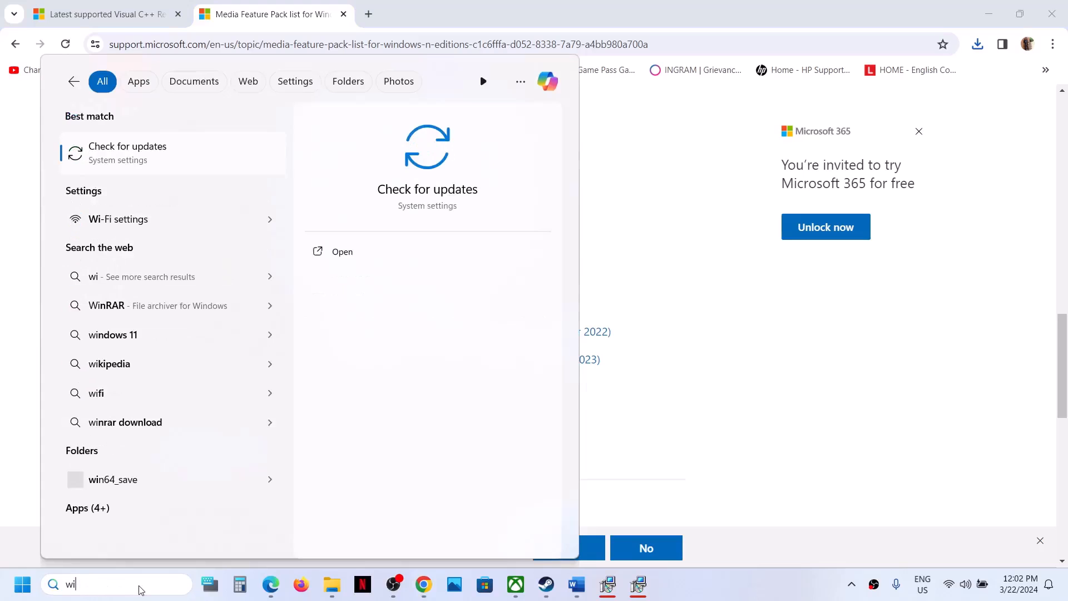
text(nver)
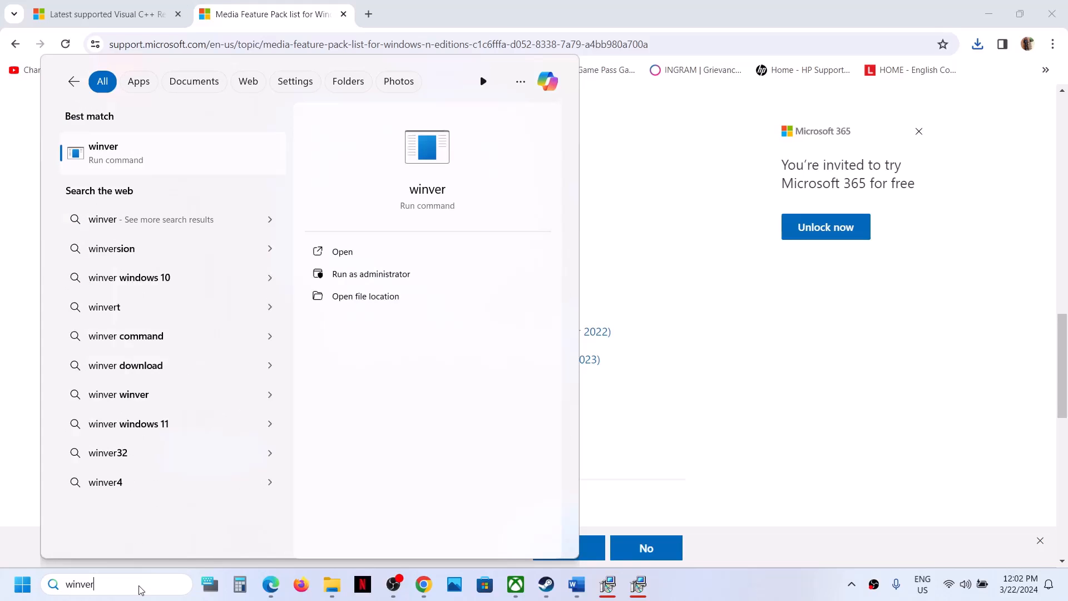
click(162, 153)
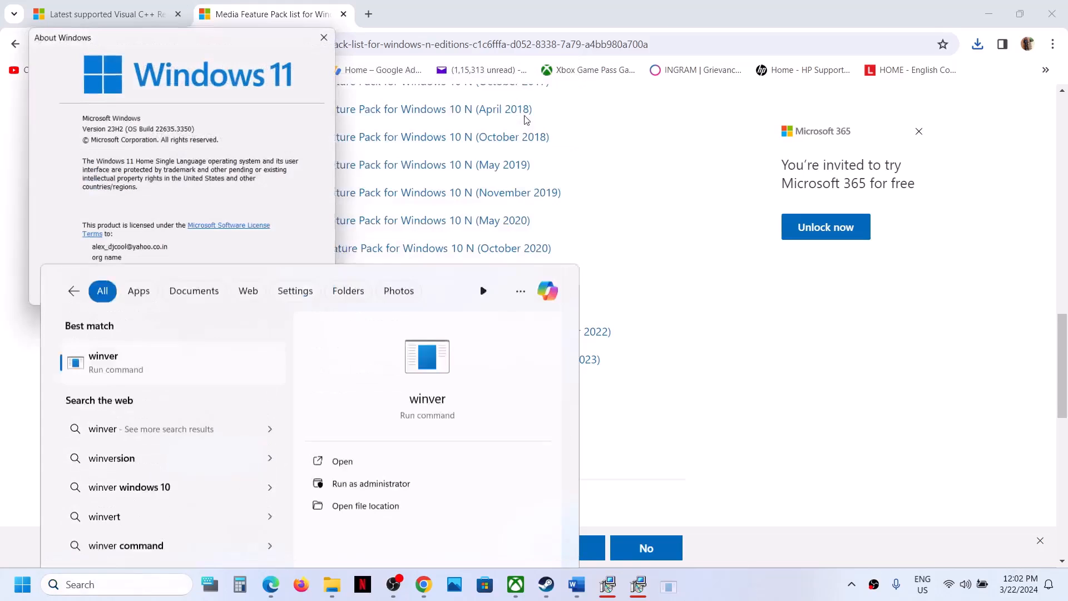
drag(255, 33, 841, 179)
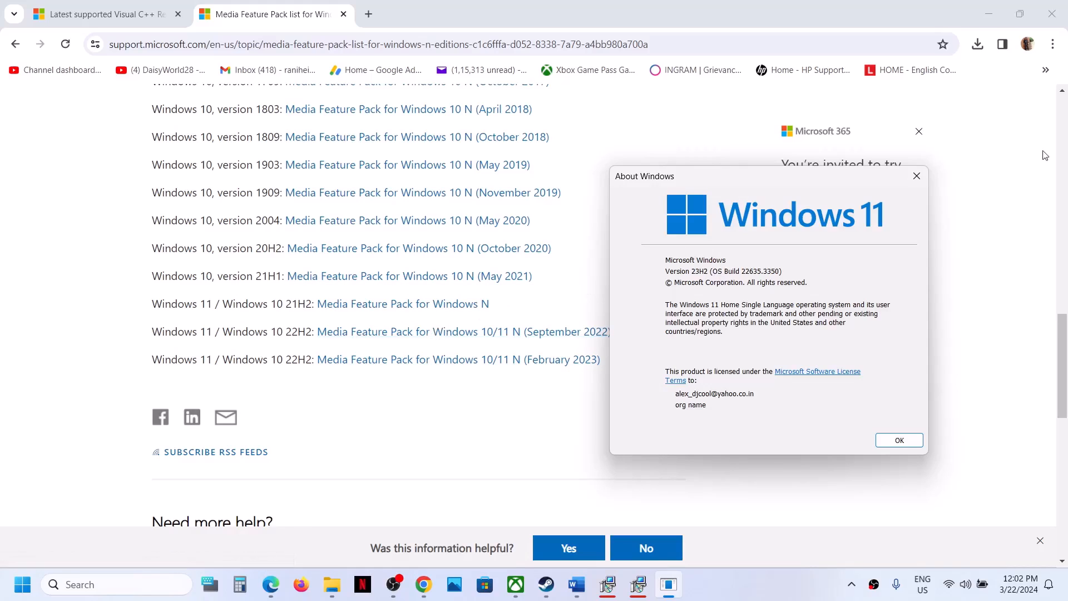
click(917, 176)
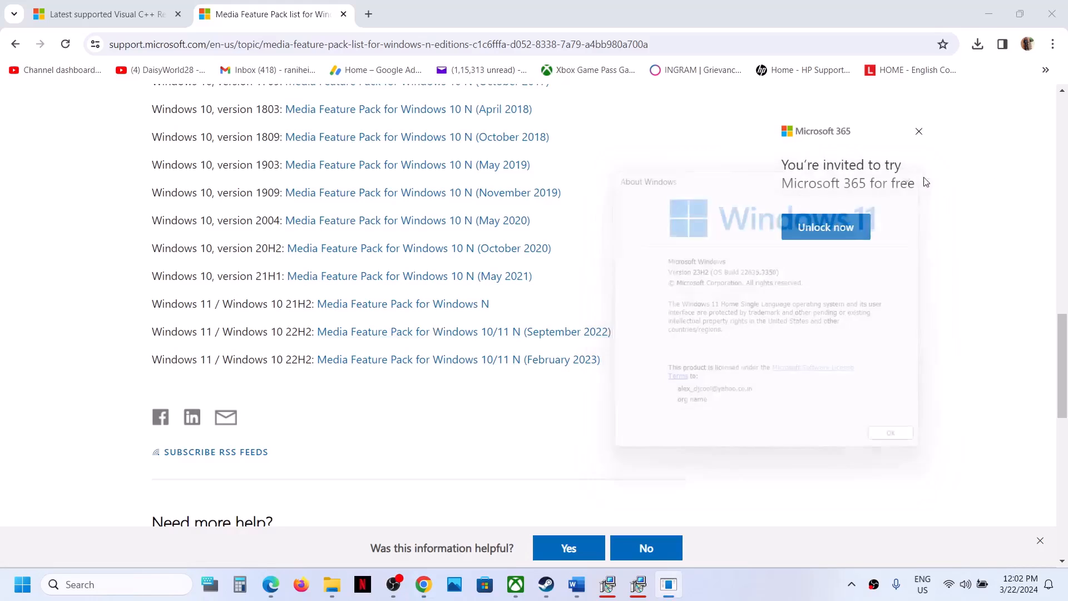
- Copy the Update DirectX link from Step 12 of the Word document and open it in a new Chrome tab
click(546, 584)
click(577, 593)
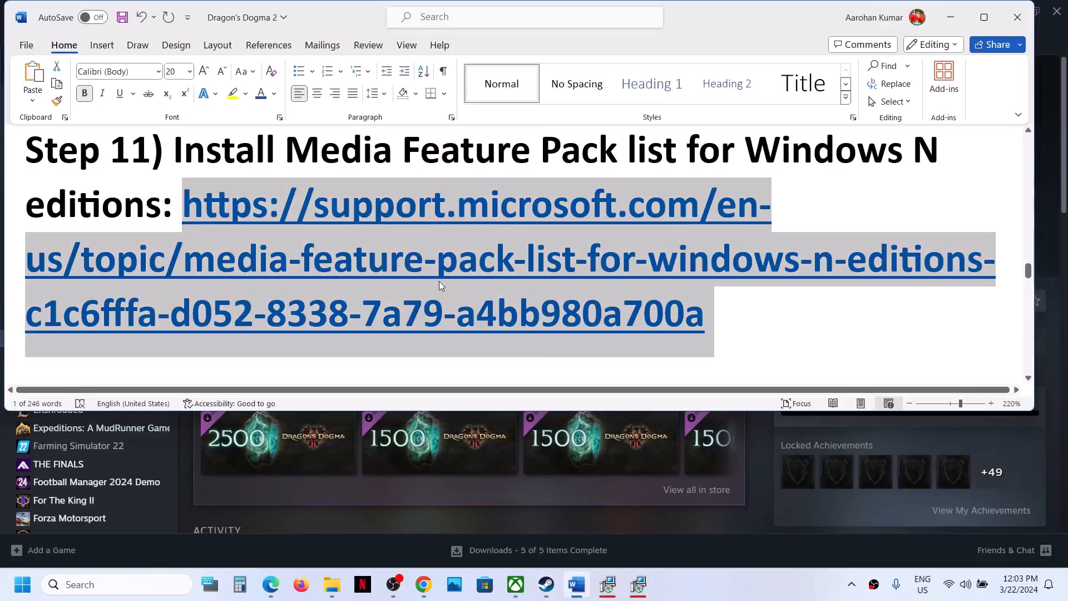
scroll(439, 282, down, 3)
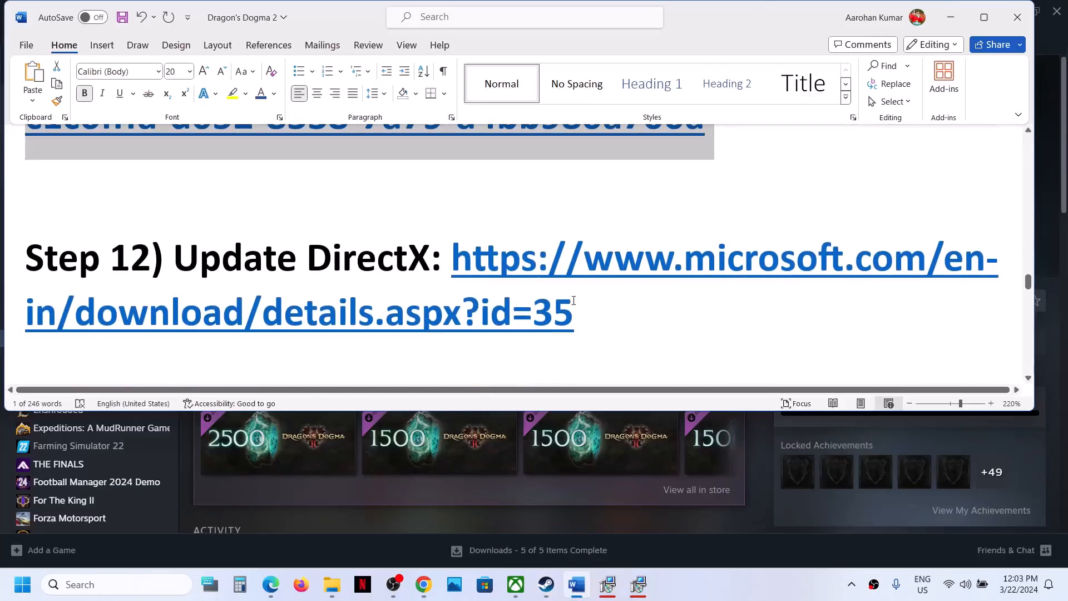
drag(590, 308, 488, 271)
key(ctrl+c)
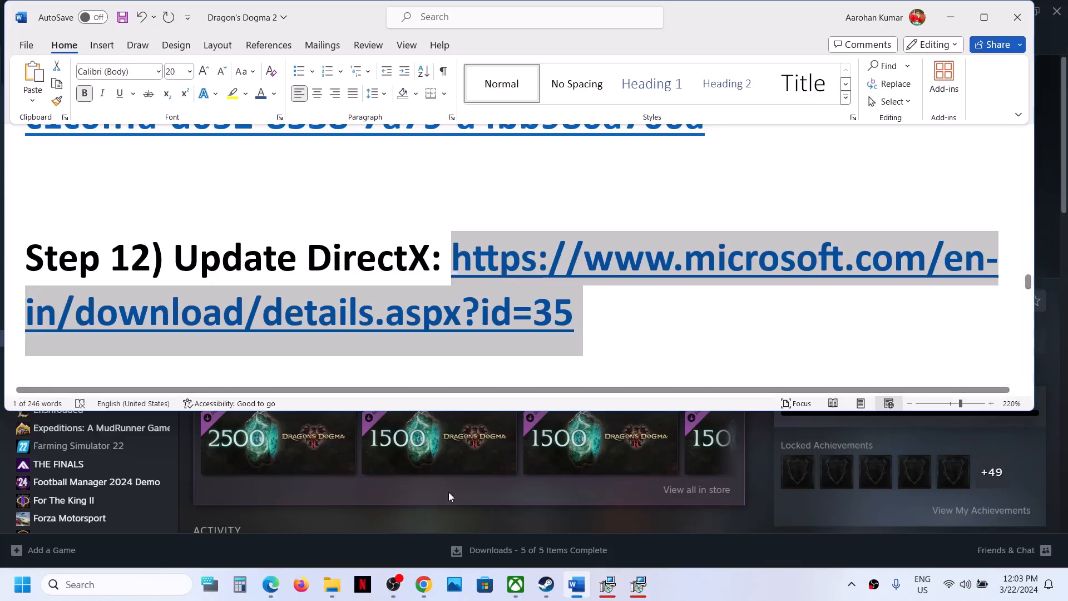
click(423, 584)
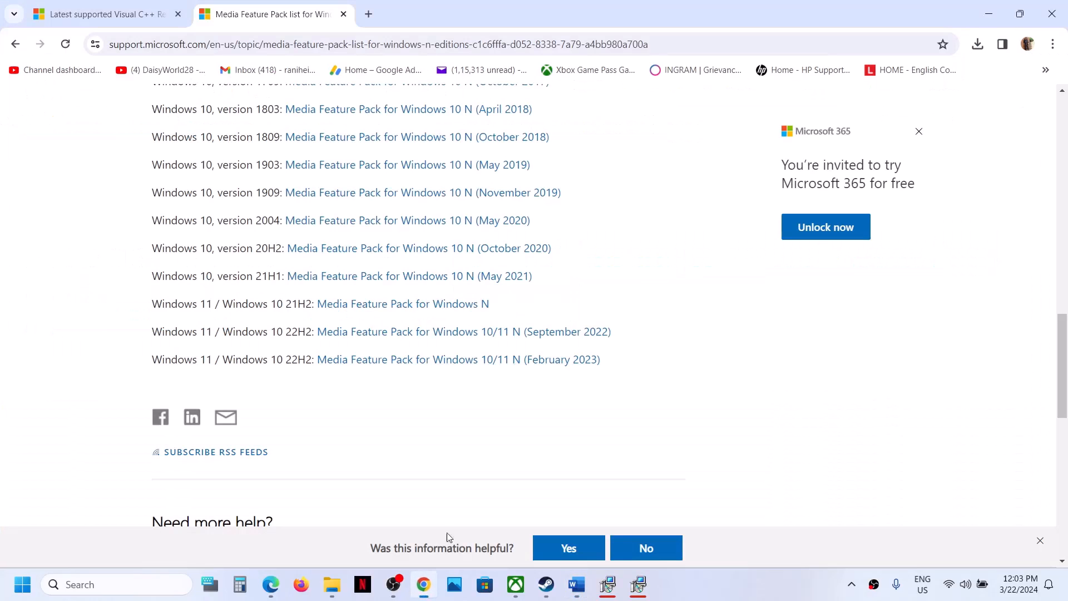
click(369, 13)
key(ctrl+v)
key(Return)
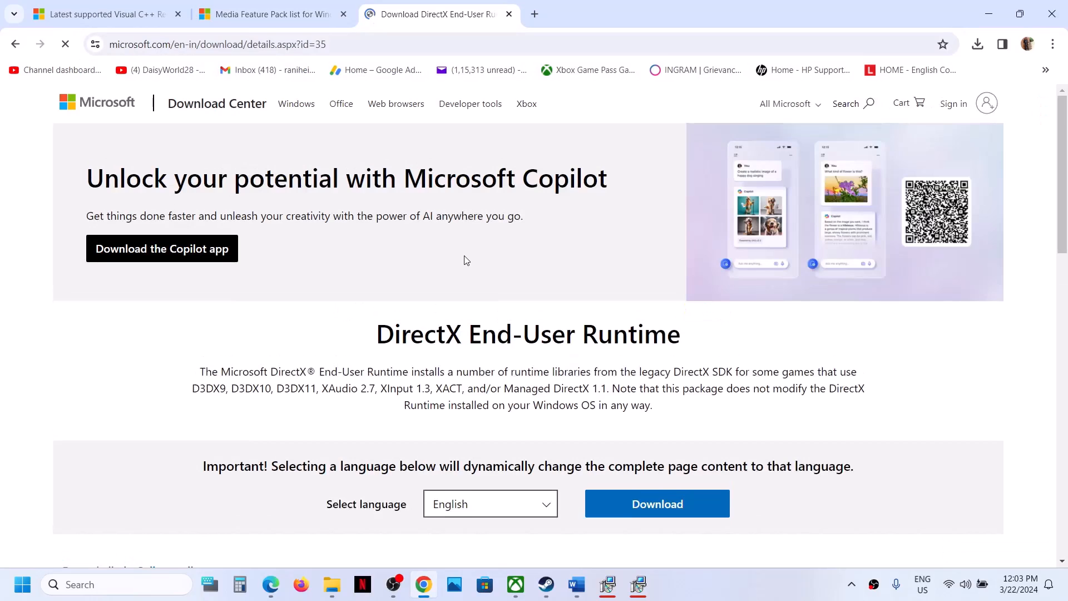
- Download the English DirectX End-User Runtime installer and run dxwebsetup.exe, allowing it to make changes to the device
scroll(465, 258, down, 3)
click(637, 329)
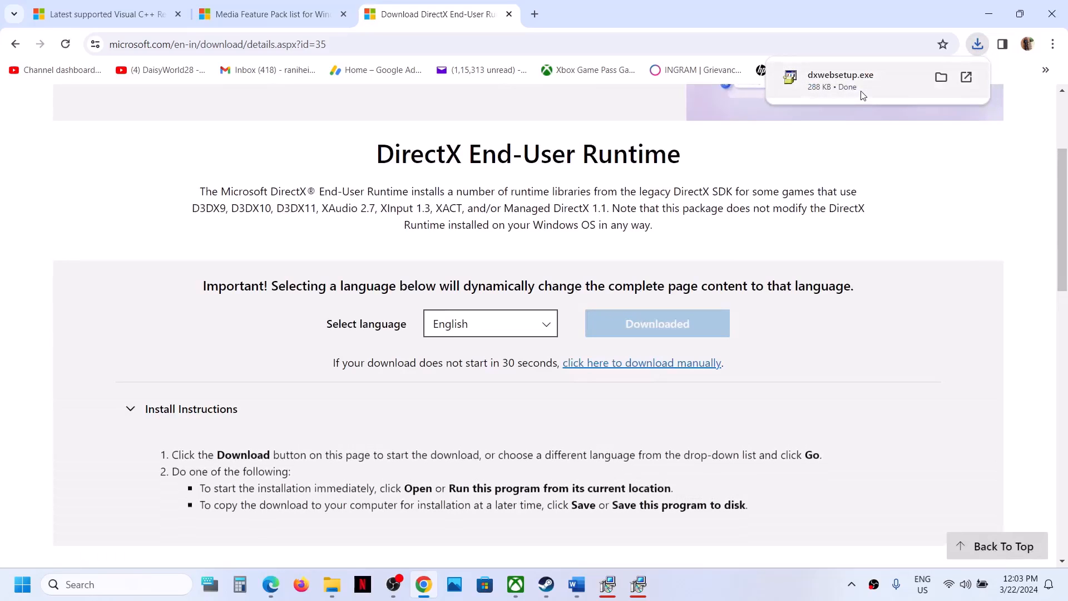
click(860, 91)
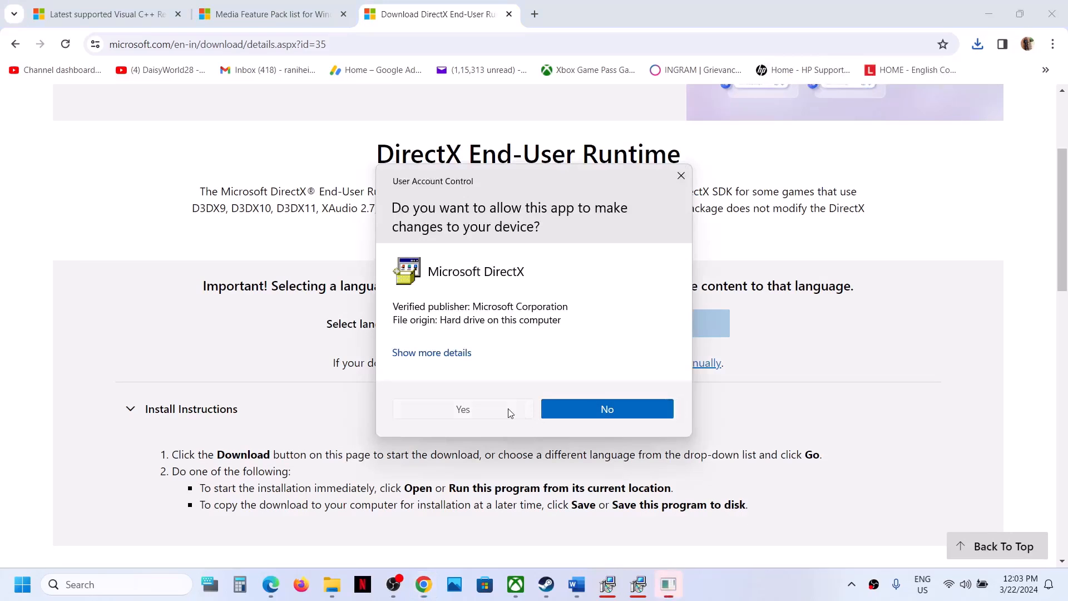
click(508, 410)
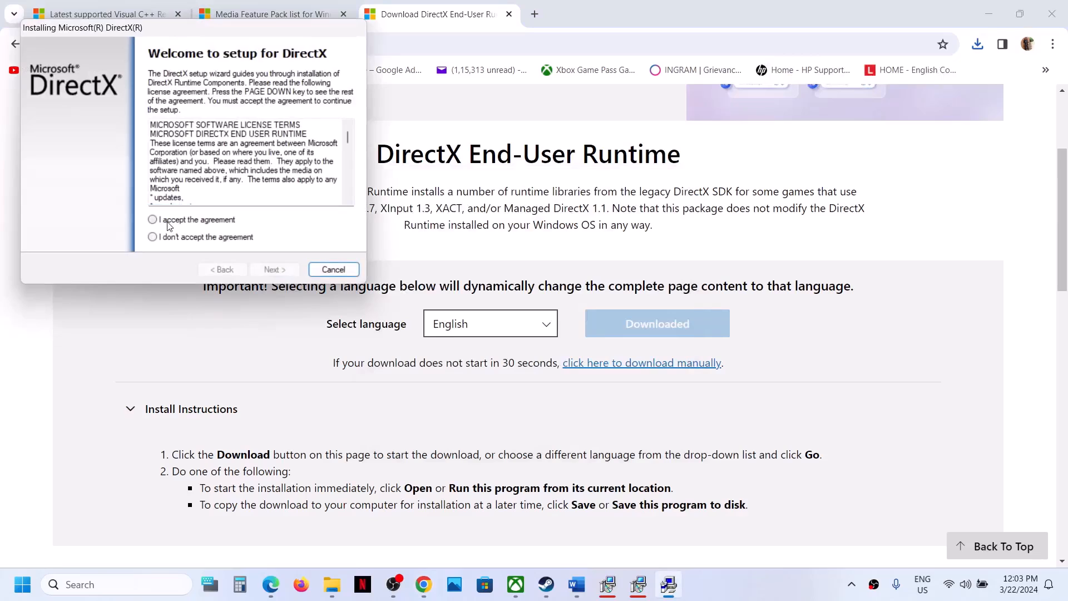
- Accept the DirectX license agreement, start installing the runtime components without the Bing Bar, and leave the setup
click(153, 221)
click(275, 269)
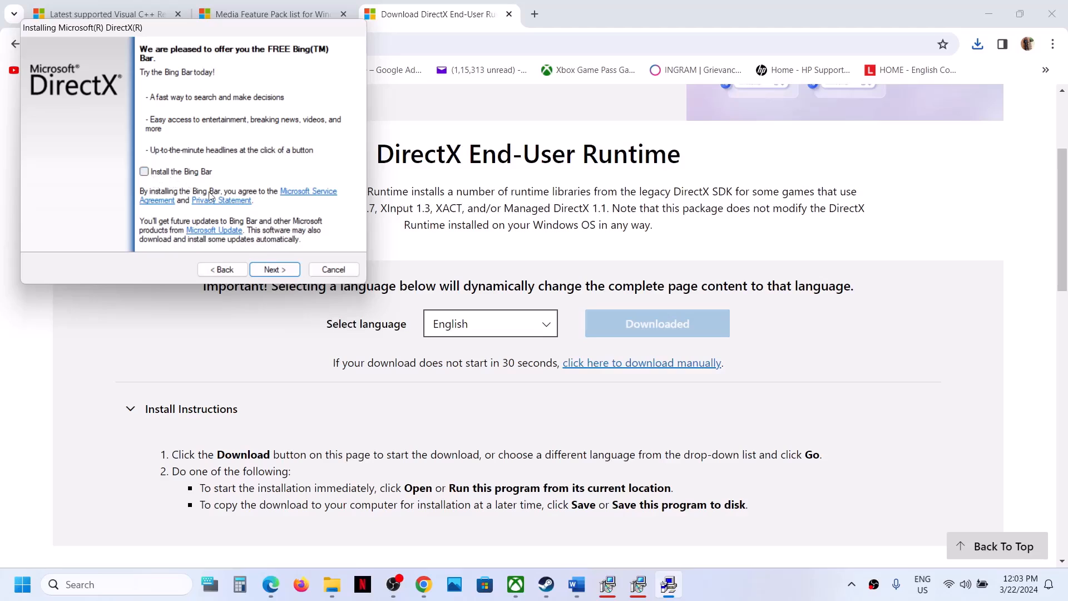
click(262, 265)
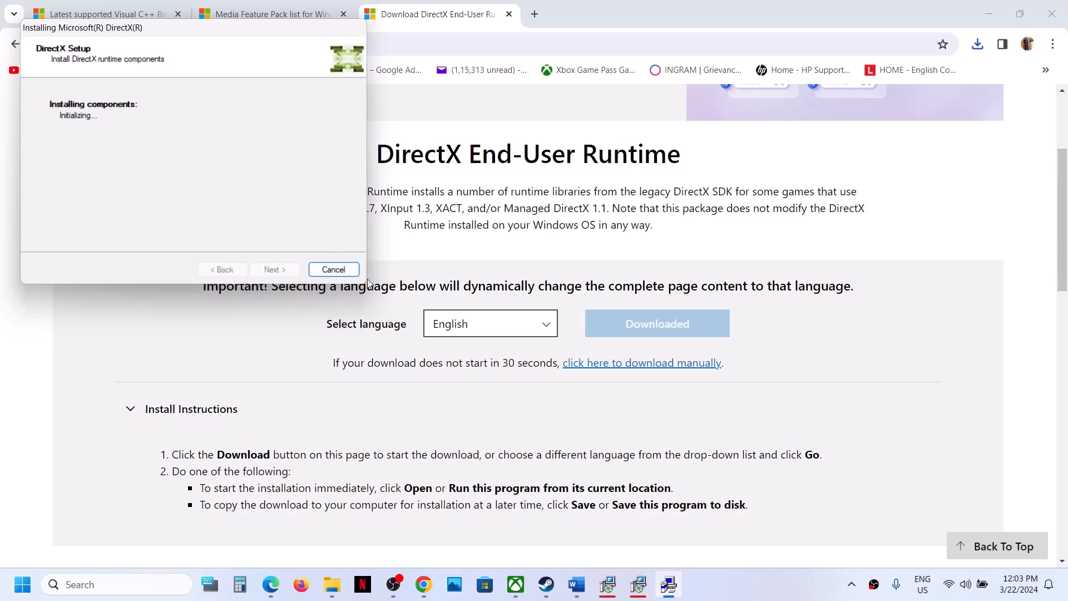
click(423, 340)
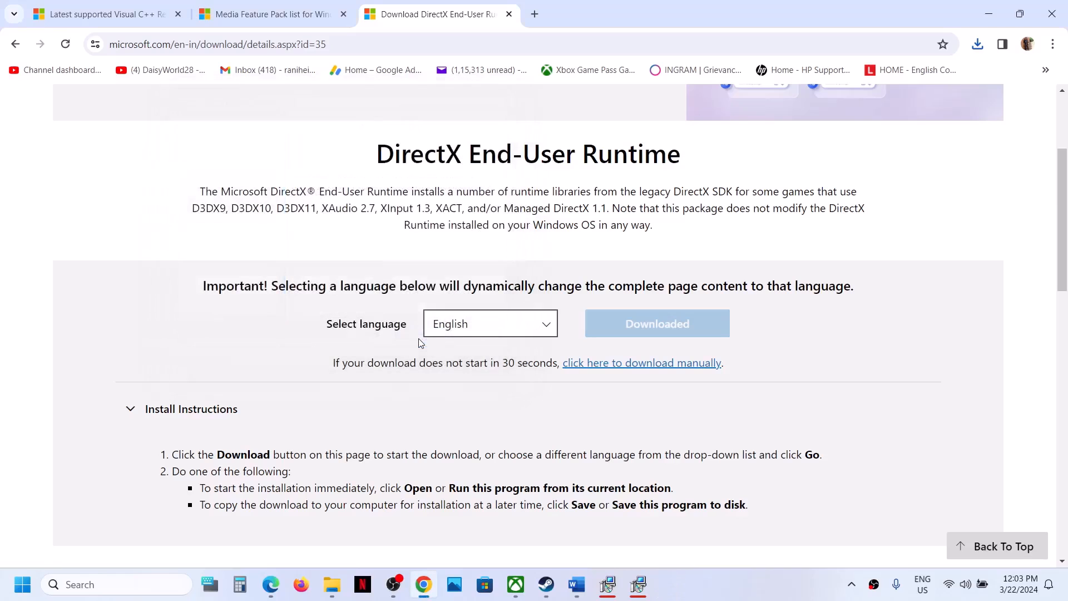
- Return to the Word document and highlight the -dx11 or -dx12 launch options wording in Step 13
click(547, 587)
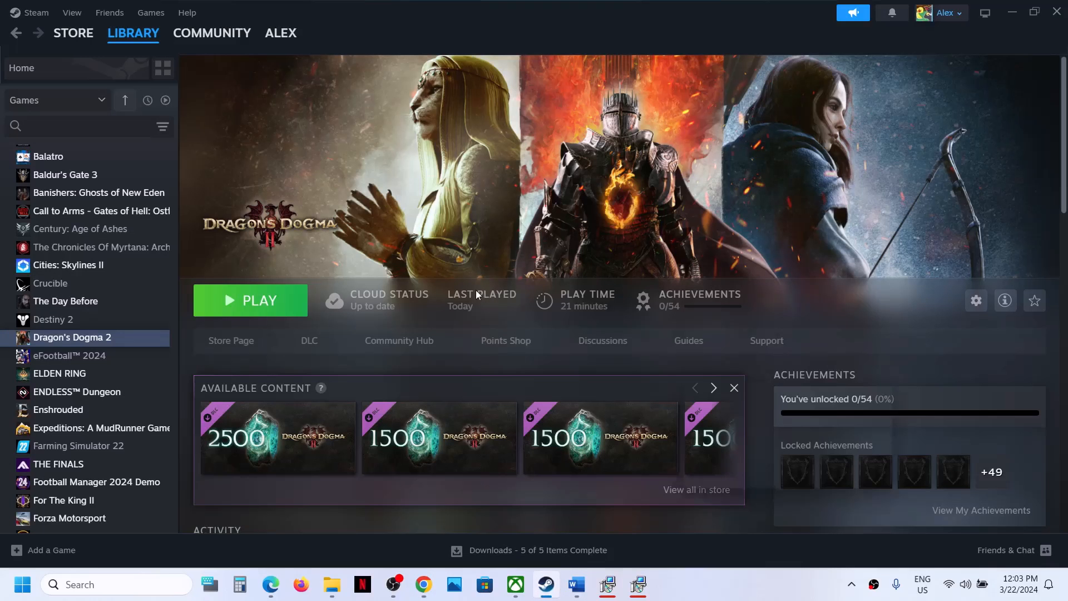
click(576, 585)
scroll(430, 317, down, 3)
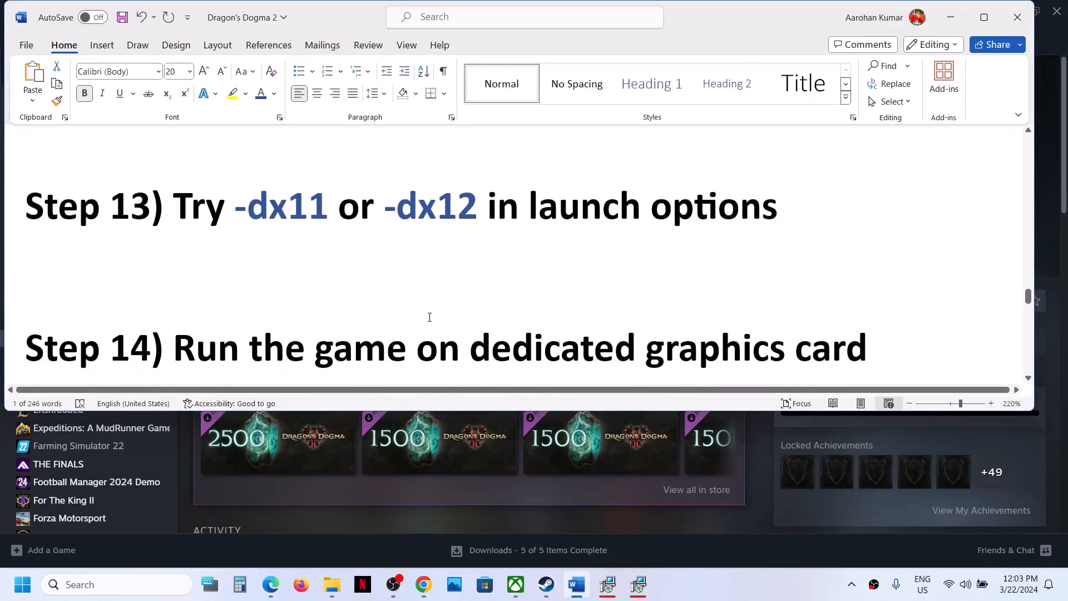
scroll(430, 317, up, 1)
drag(286, 262, 580, 259)
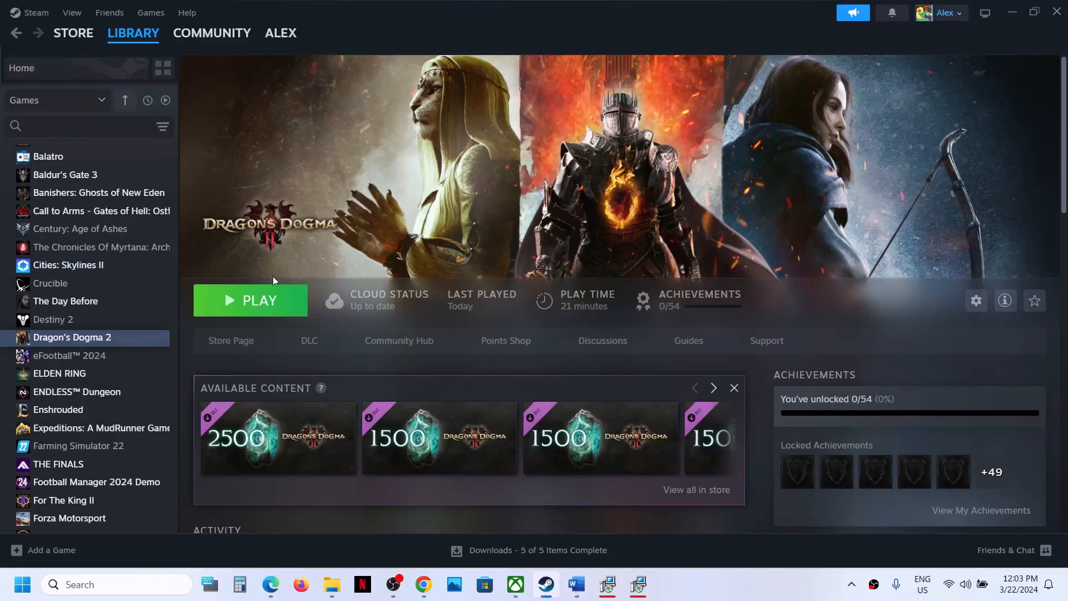
- Set the Steam launch options of Dragon's Dogma 2 to -dx11 and launch the game
right_click(110, 342)
click(166, 454)
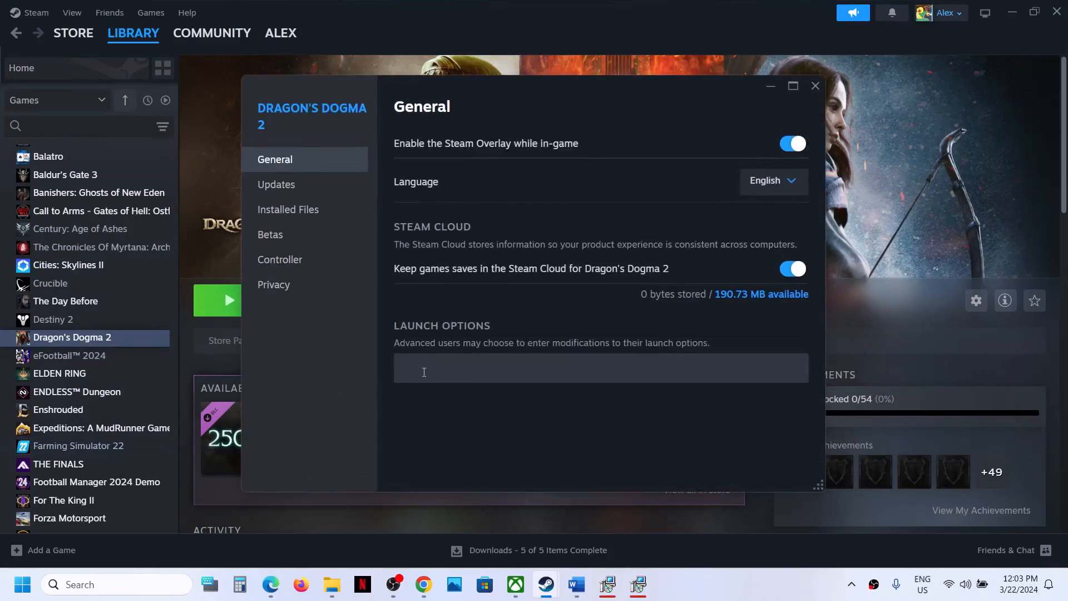
click(424, 373)
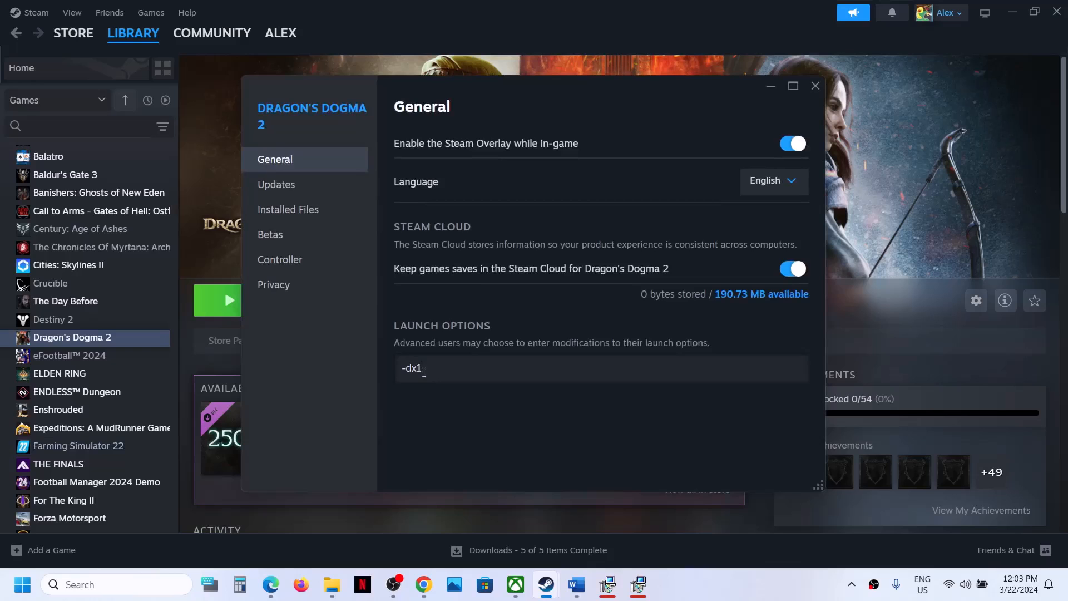
click(815, 86)
click(243, 314)
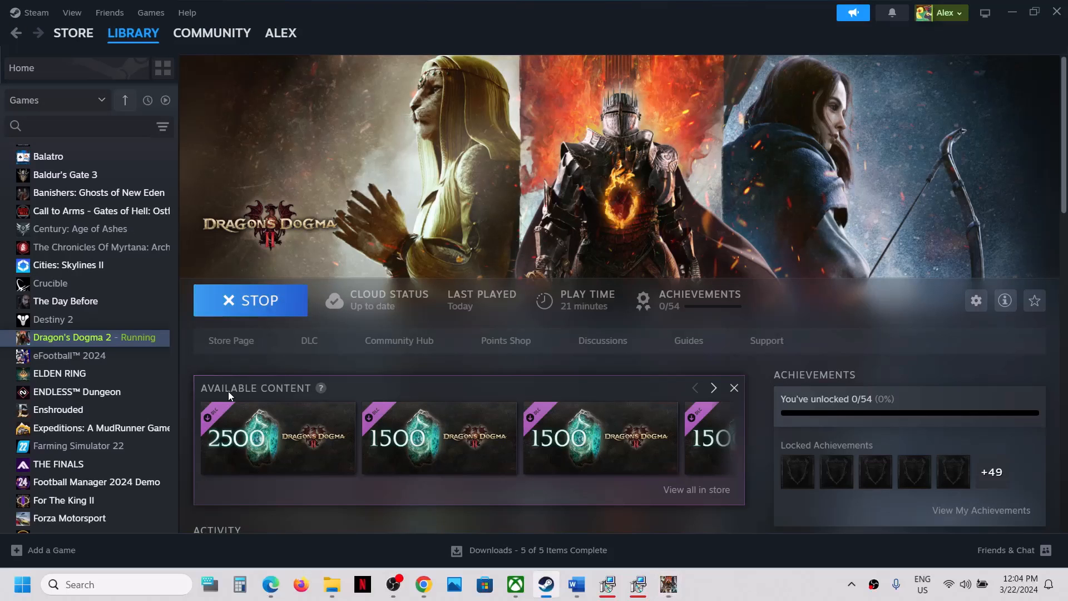
- Replace the launch options of Dragon's Dogma 2 with -dx12 and close the game's properties
right_click(102, 340)
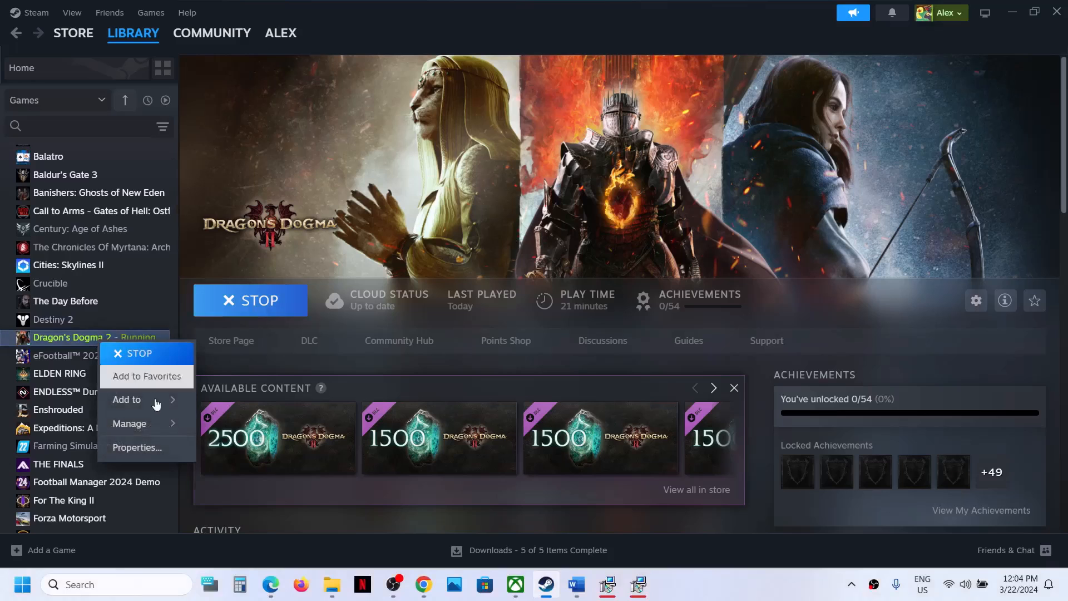
click(146, 444)
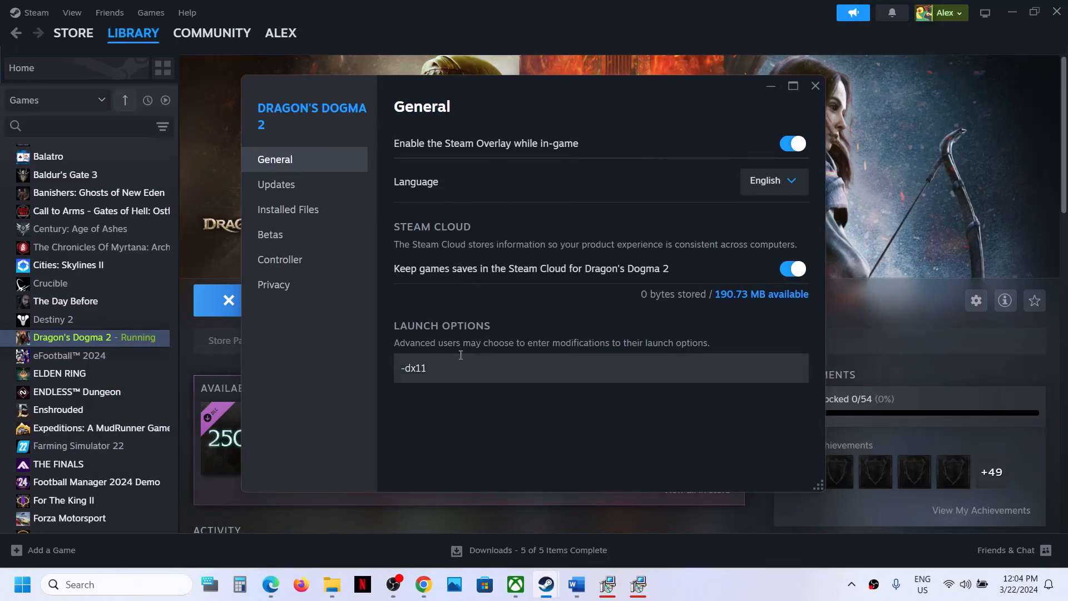
drag(461, 365, 360, 372)
text(-dx12)
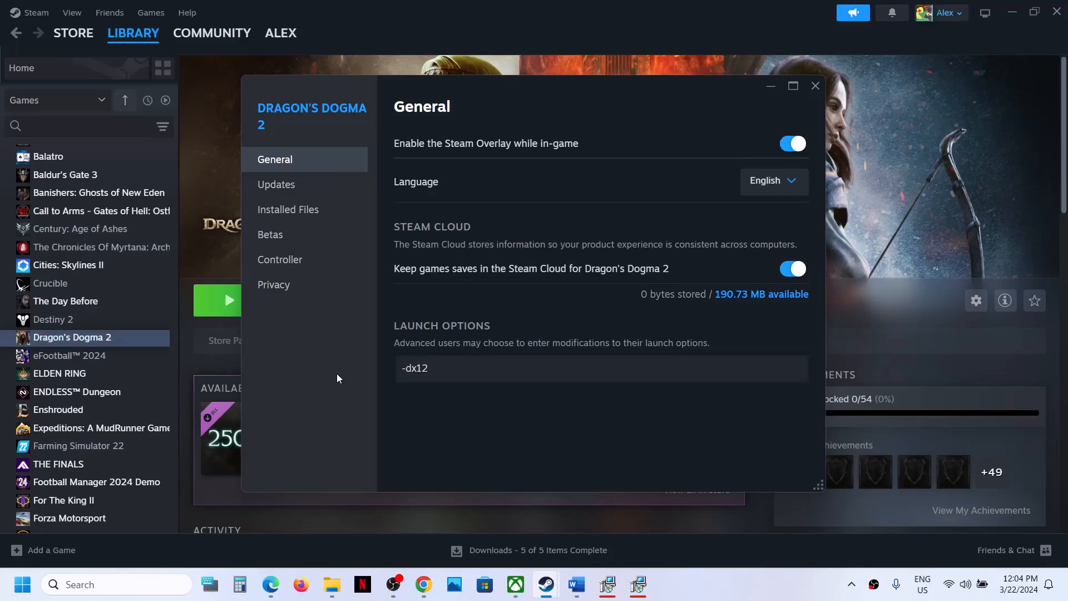
click(420, 430)
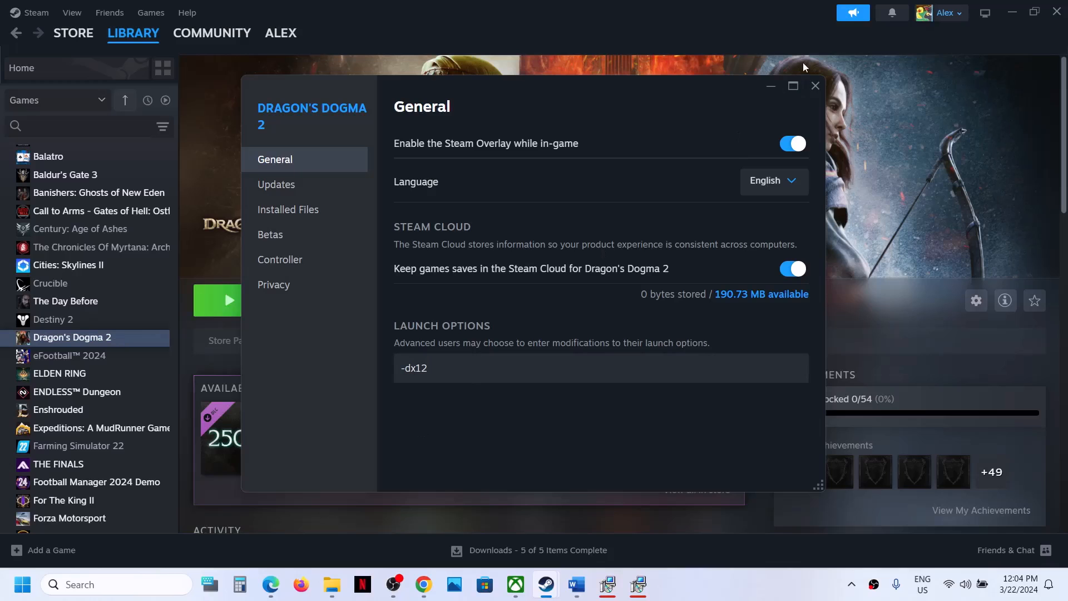
click(816, 86)
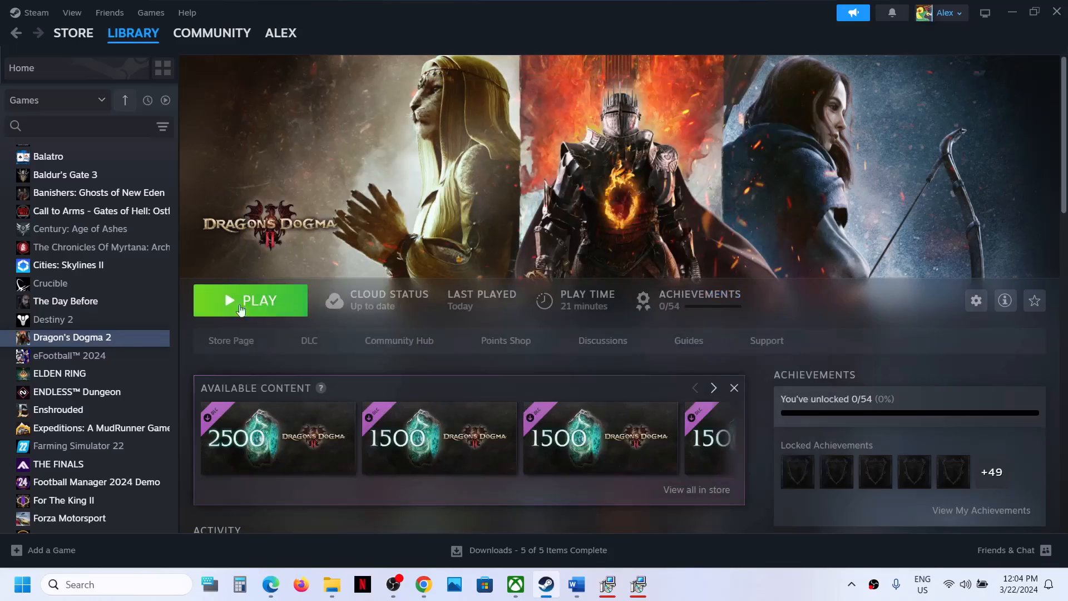
- Clear the launch options of Dragon's Dogma 2 in Steam and close the game's properties
right_click(126, 338)
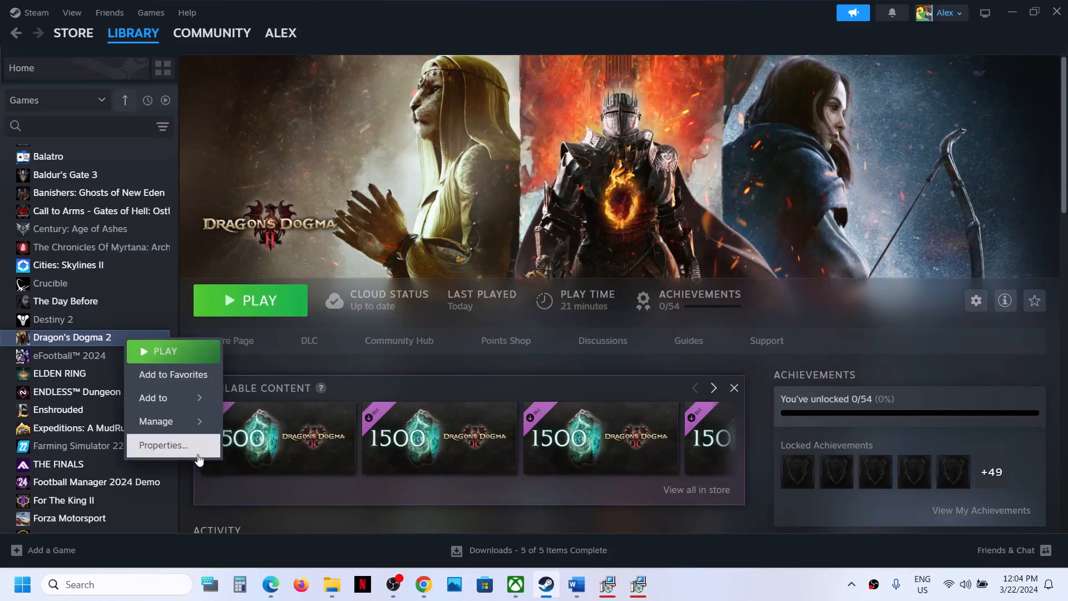
click(163, 445)
key(ctrl+a)
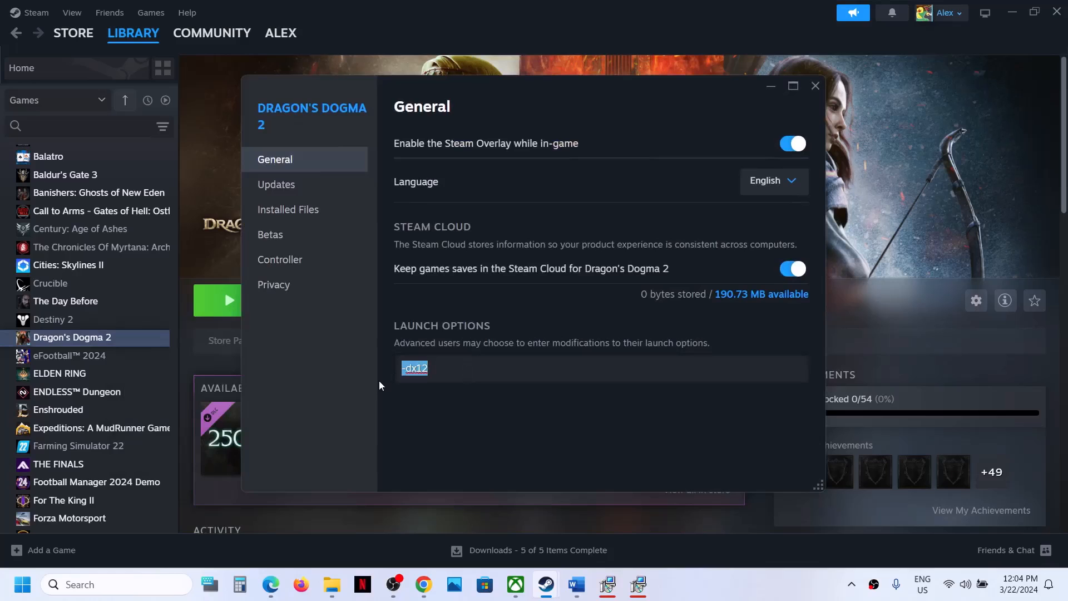
key(BackSpace)
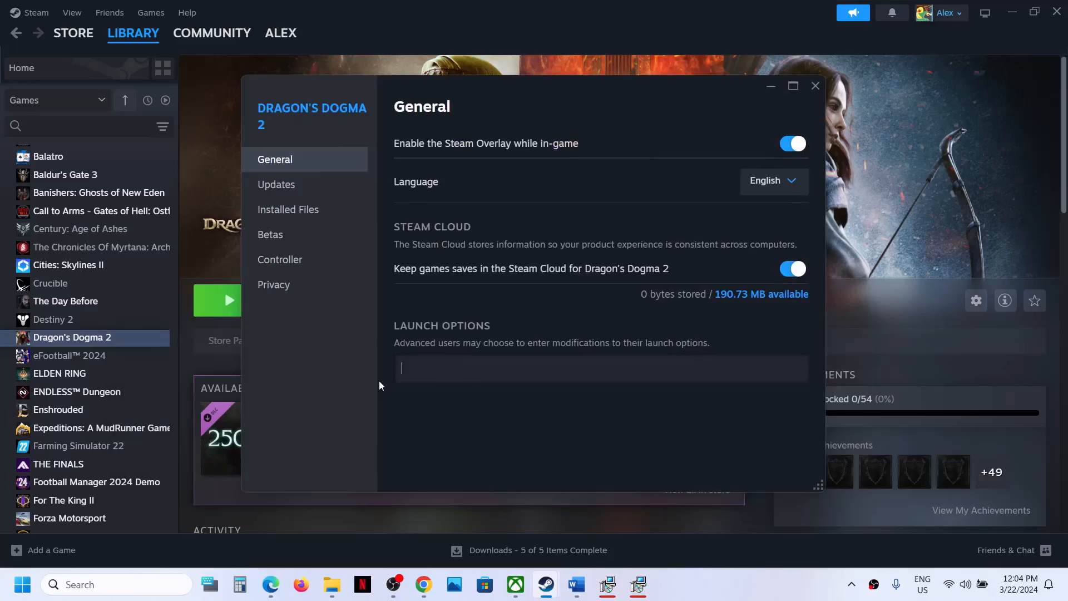
click(815, 85)
- Return to the Word document and highlight the Step 14 wording about running the game on the dedicated graphics card
click(576, 584)
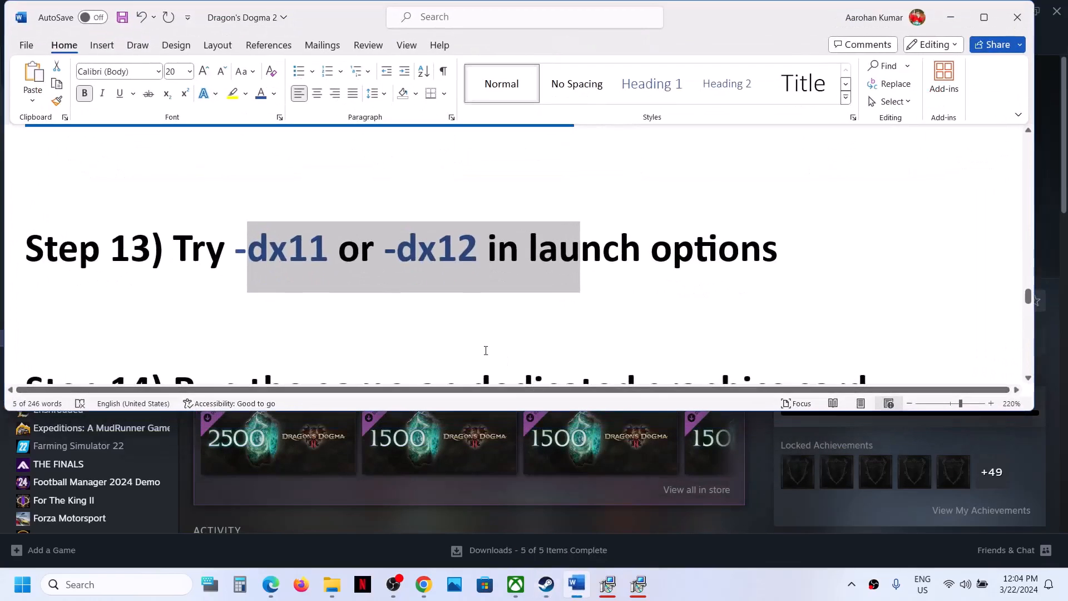
scroll(484, 350, down, 3)
scroll(486, 351, up, 2)
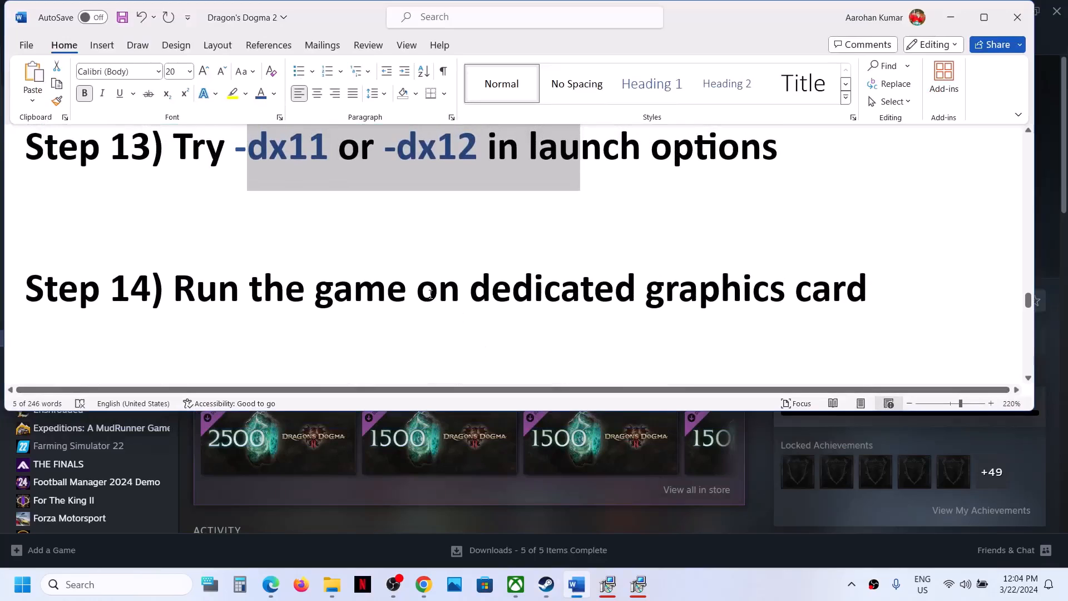
drag(421, 295, 702, 320)
click(717, 332)
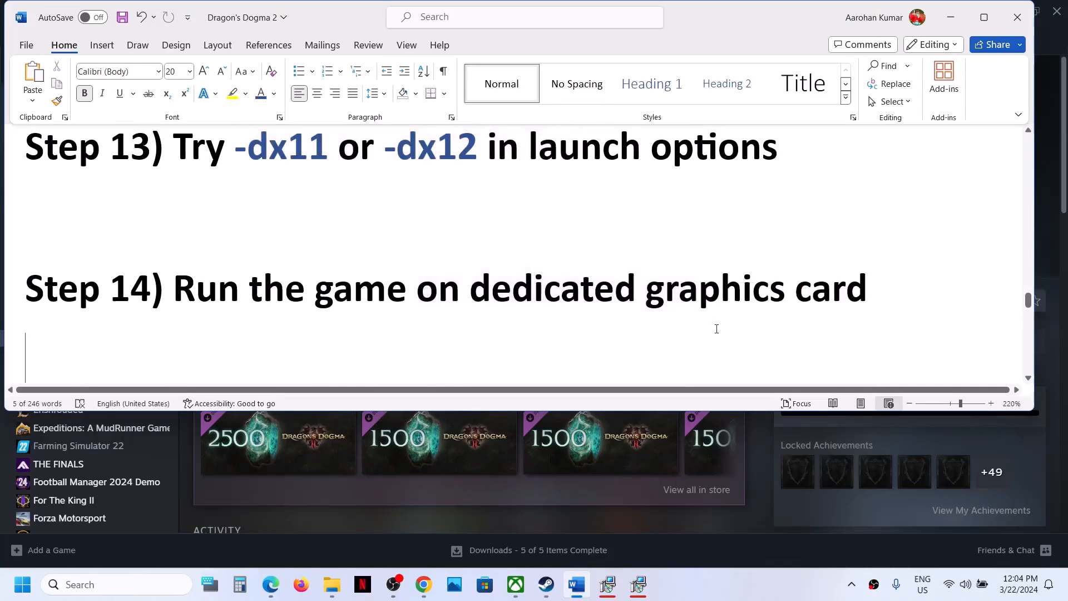
- Copy the word "graphics" from Step 14 and use it in Windows search to open Graphics settings
double_click(719, 288)
key(ctrl+c)
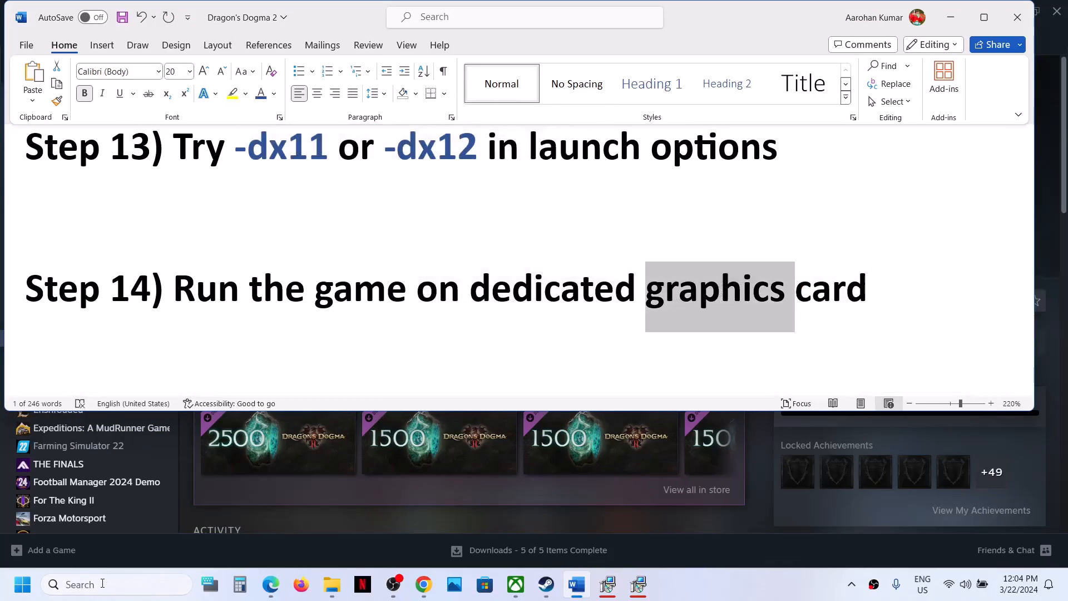
click(109, 578)
key(ctrl+v)
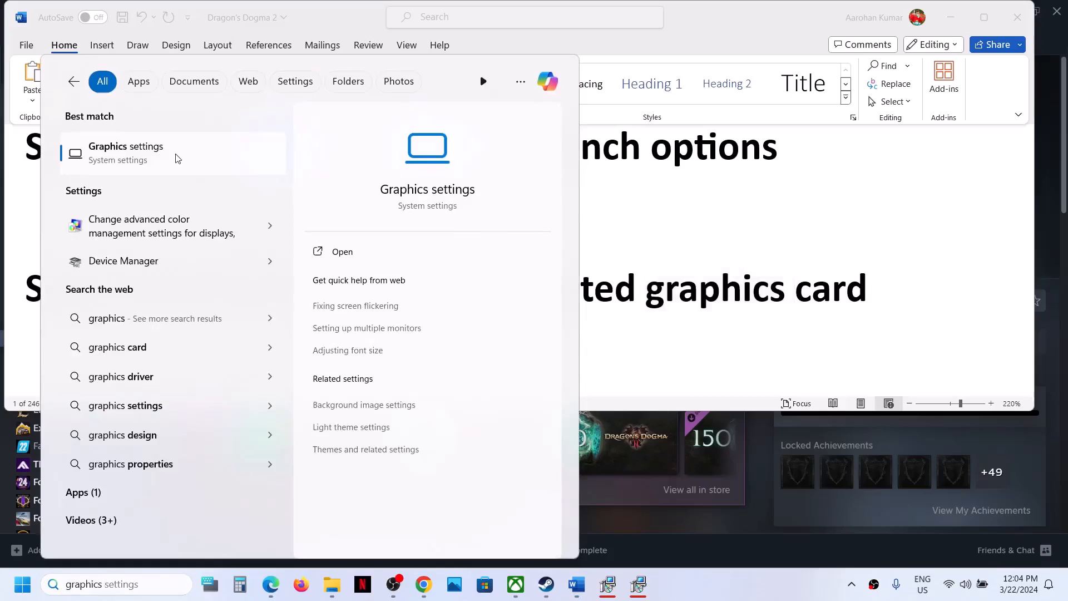
click(176, 159)
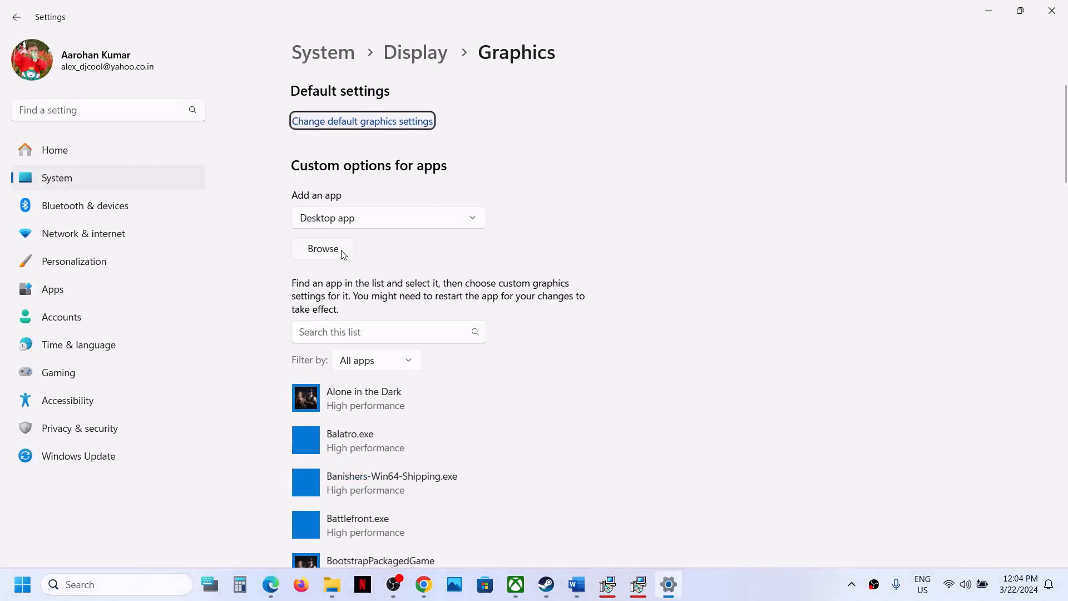
- Add the DD2 application from Steam's common\Dragons Dogma 2 folder to the custom graphics options for apps
click(343, 255)
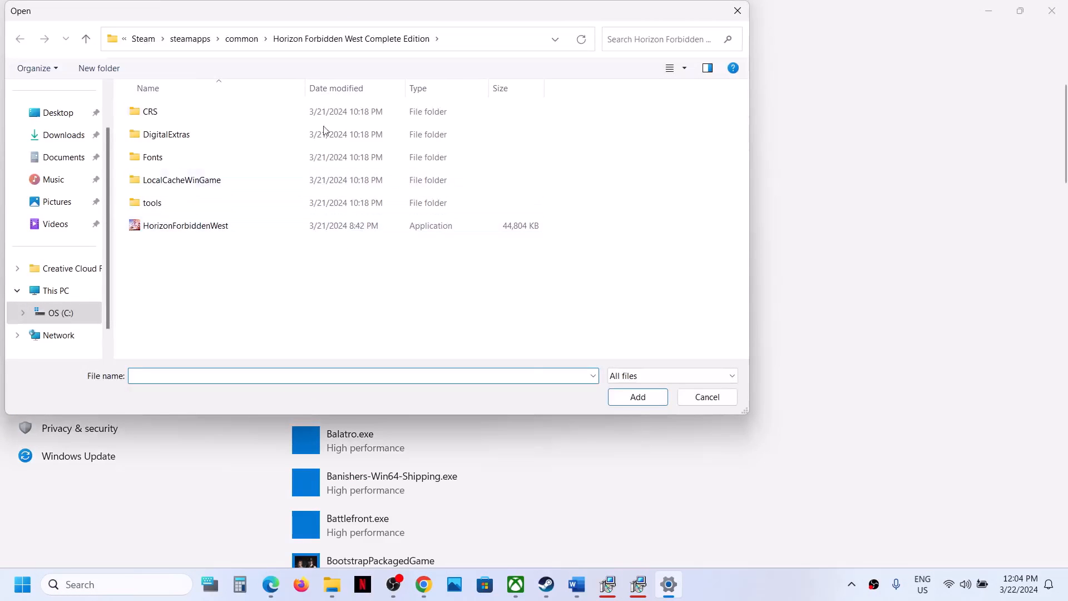
click(240, 40)
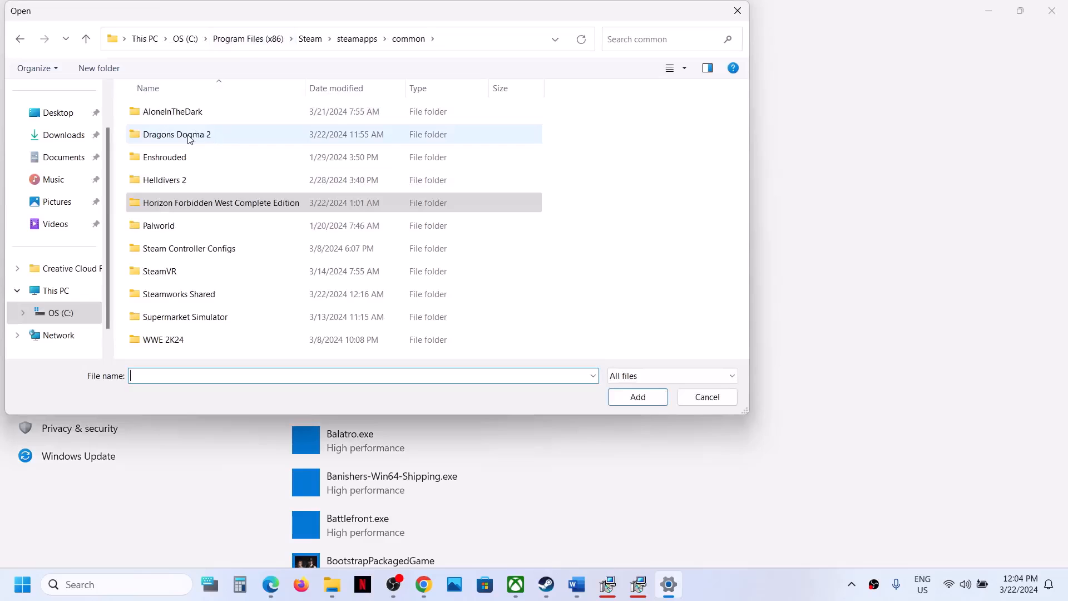
double_click(189, 139)
click(180, 140)
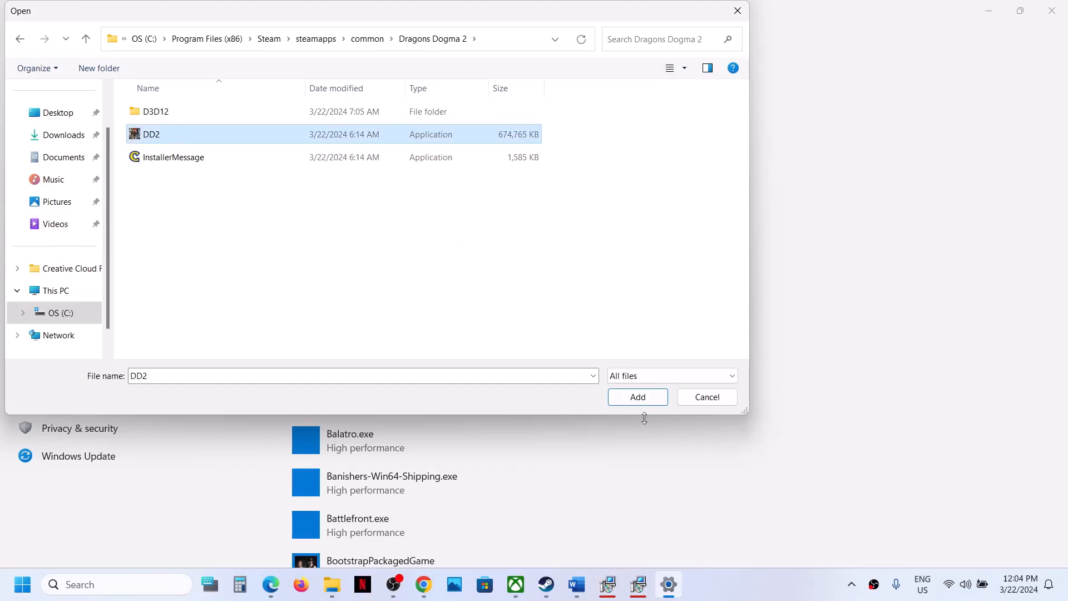
click(638, 399)
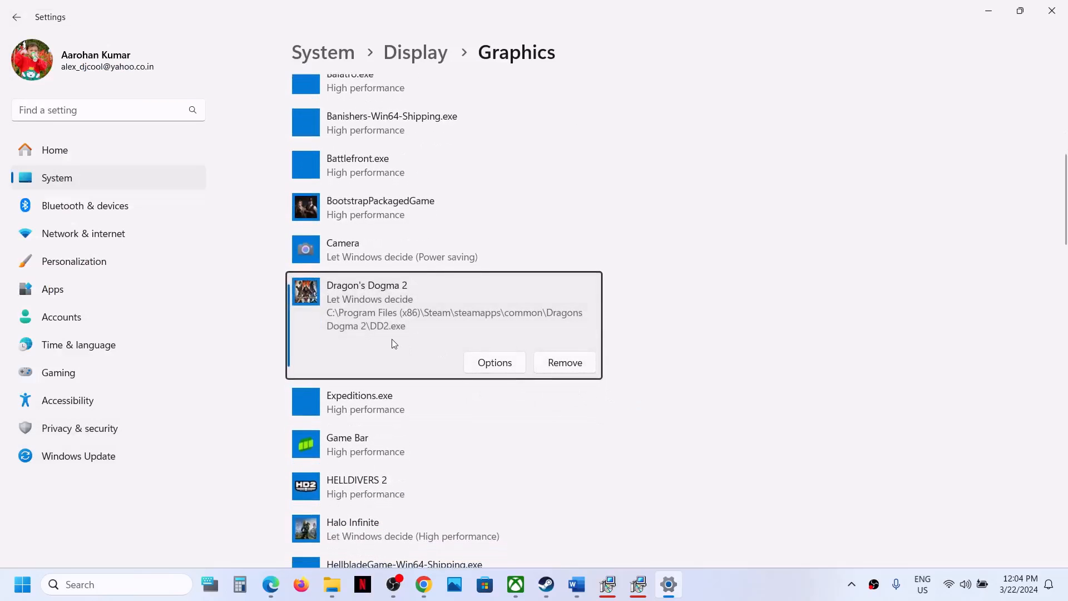
- Save the graphics preference of Dragon's Dogma 2 as High performance and close Settings
click(484, 362)
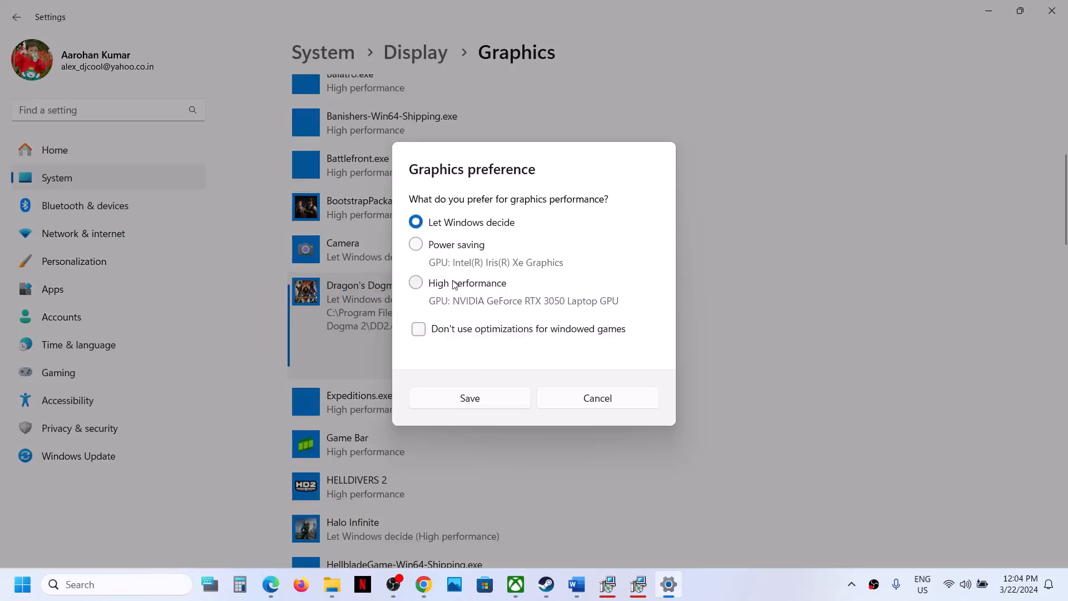
click(455, 285)
click(495, 402)
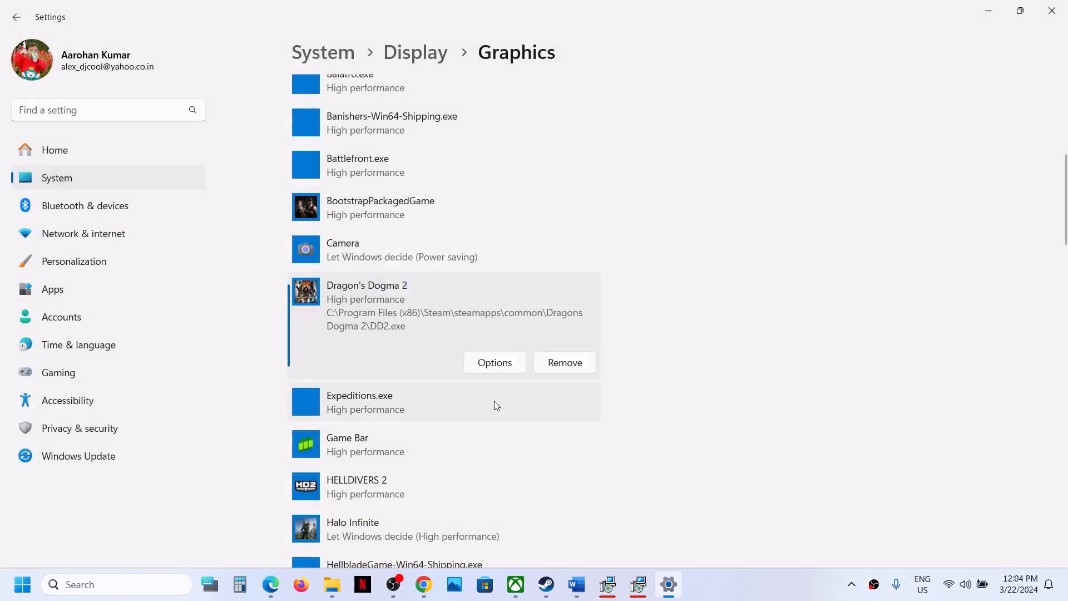
click(1052, 11)
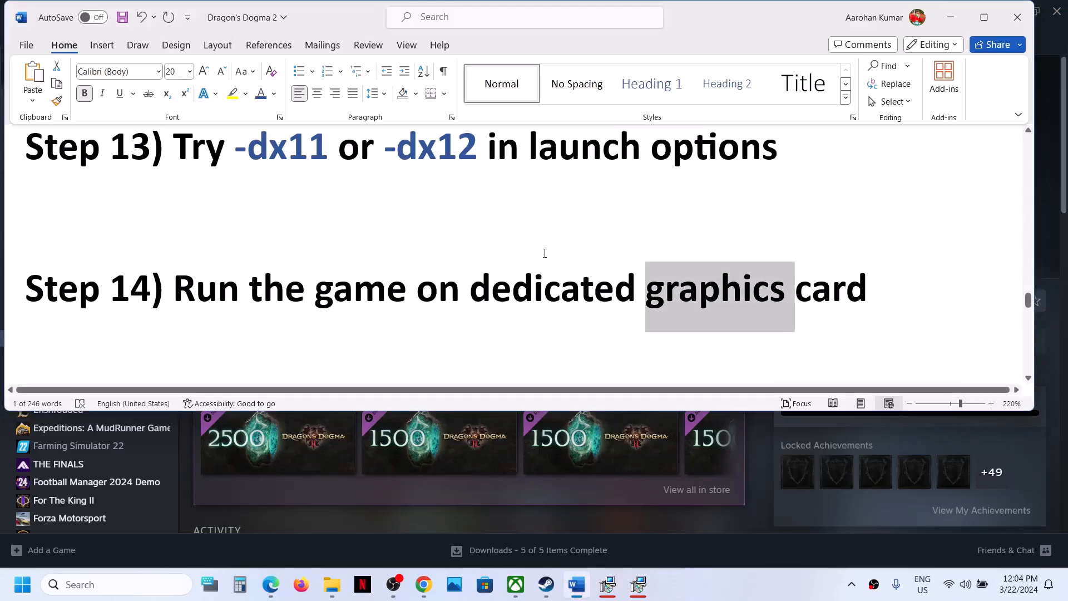
- Copy "View Advanced system settings" from the virtual memory instructions in Word and open that item through Windows search
scroll(544, 253, down, 3)
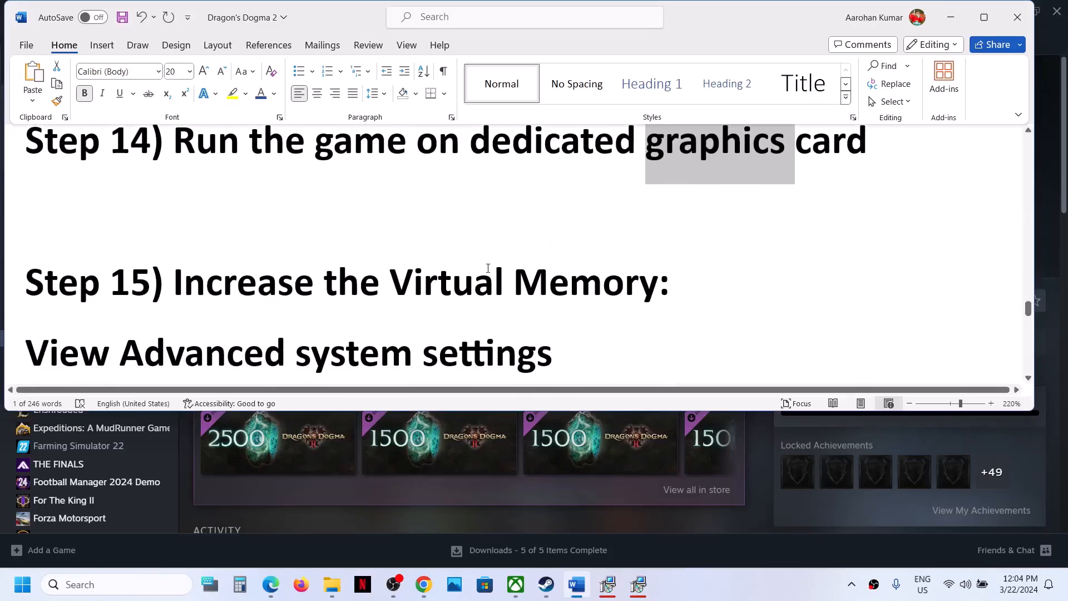
scroll(489, 268, down, 2)
click(750, 517)
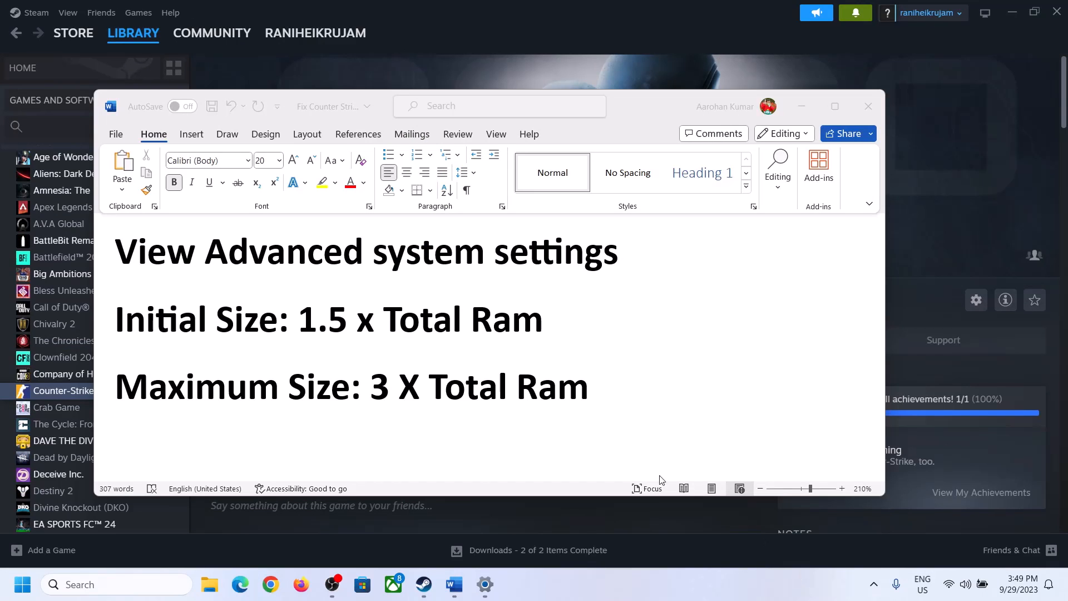
click(130, 256)
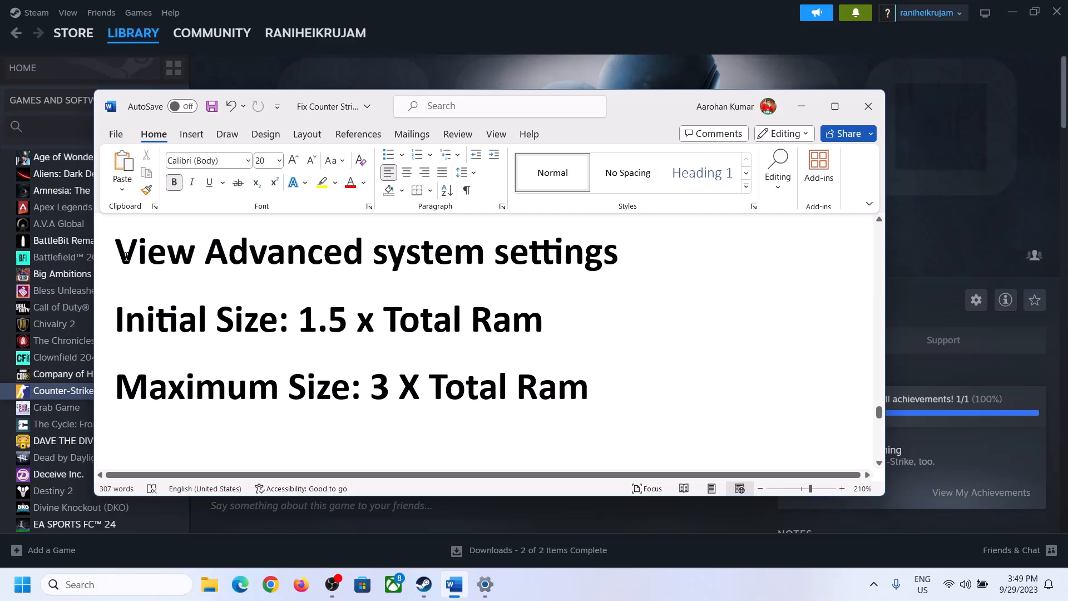
drag(127, 256, 593, 263)
key(ctrl+c)
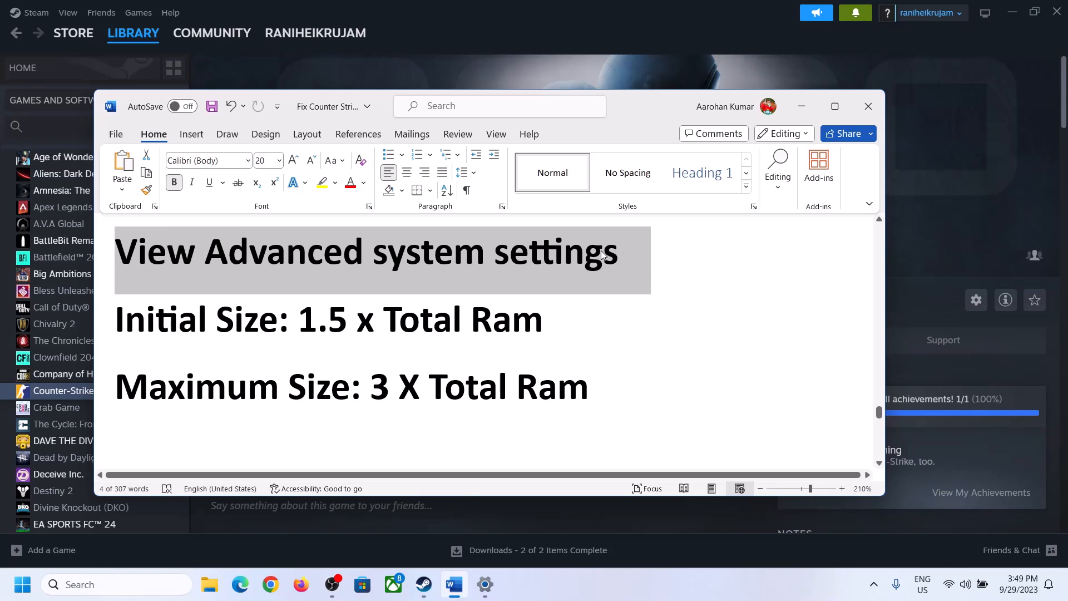
click(127, 583)
key(ctrl+v)
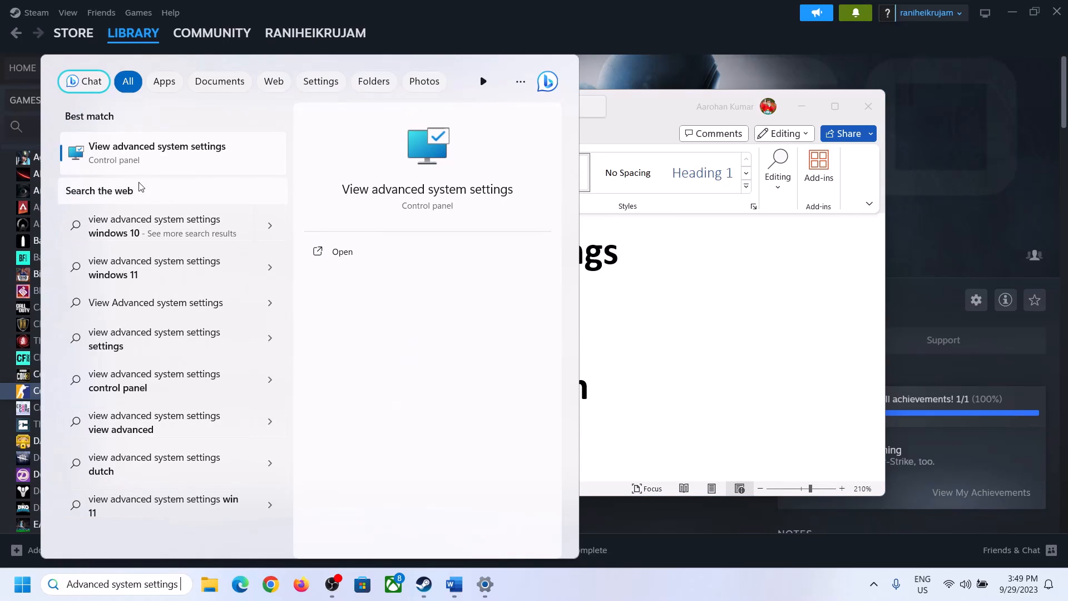
click(149, 161)
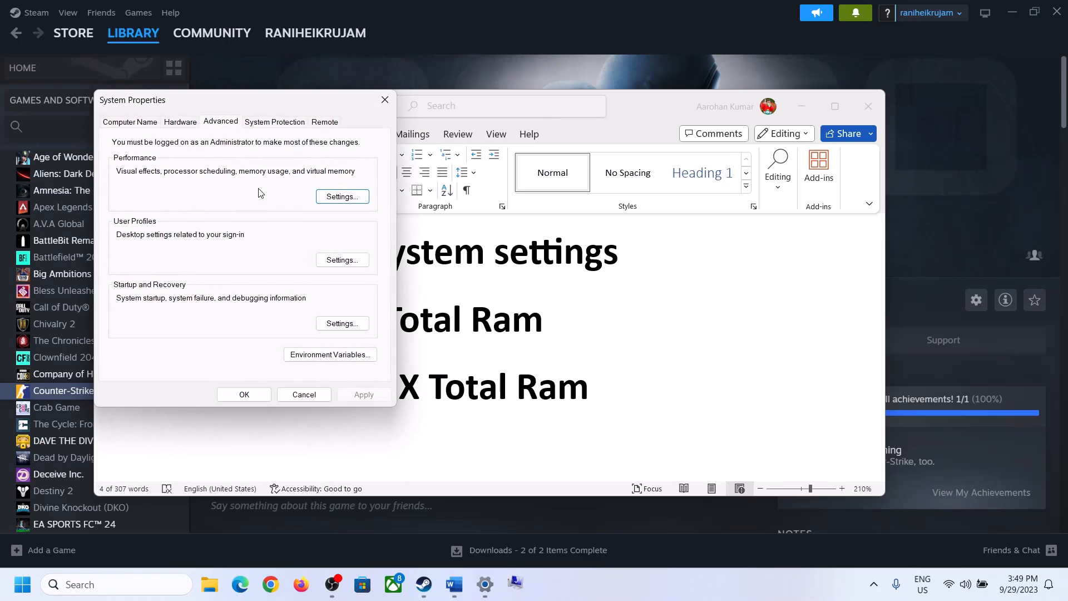
- Open the Virtual Memory dialog from the advanced performance options in System Properties
drag(223, 109, 470, 183)
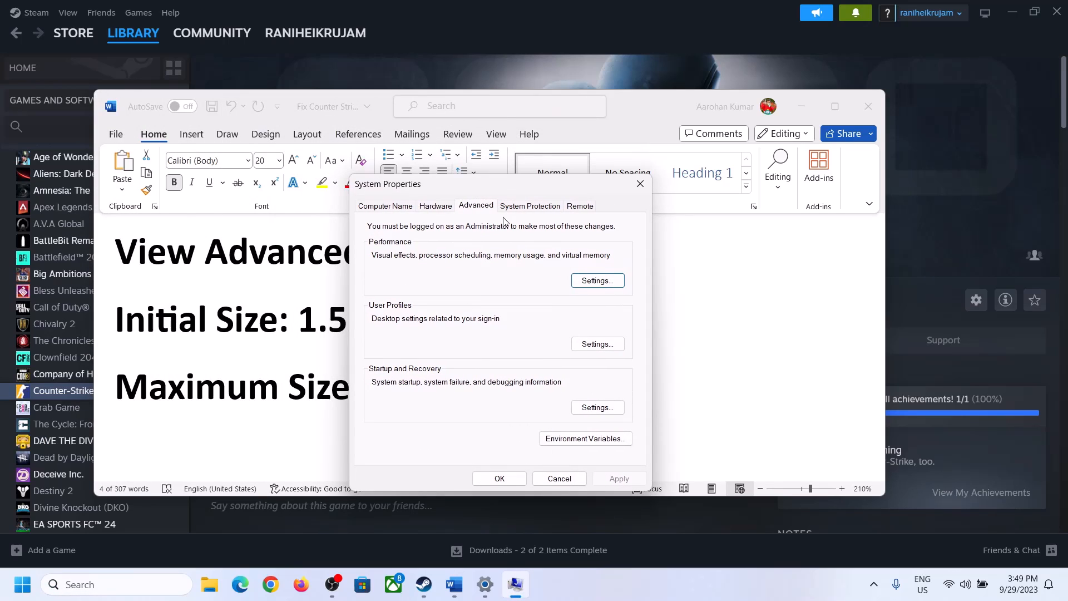
click(600, 283)
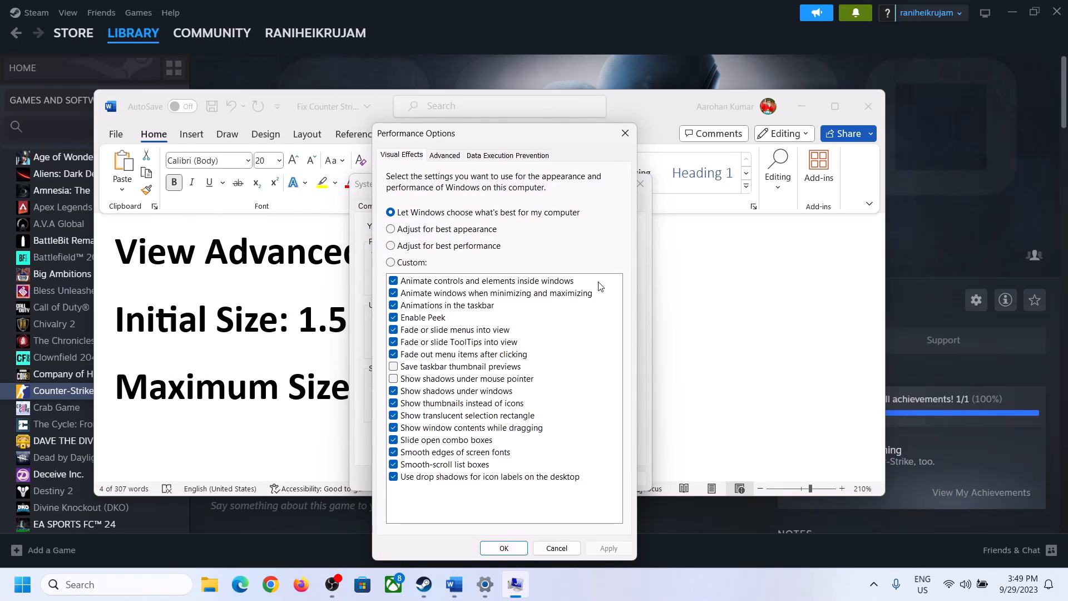
click(445, 156)
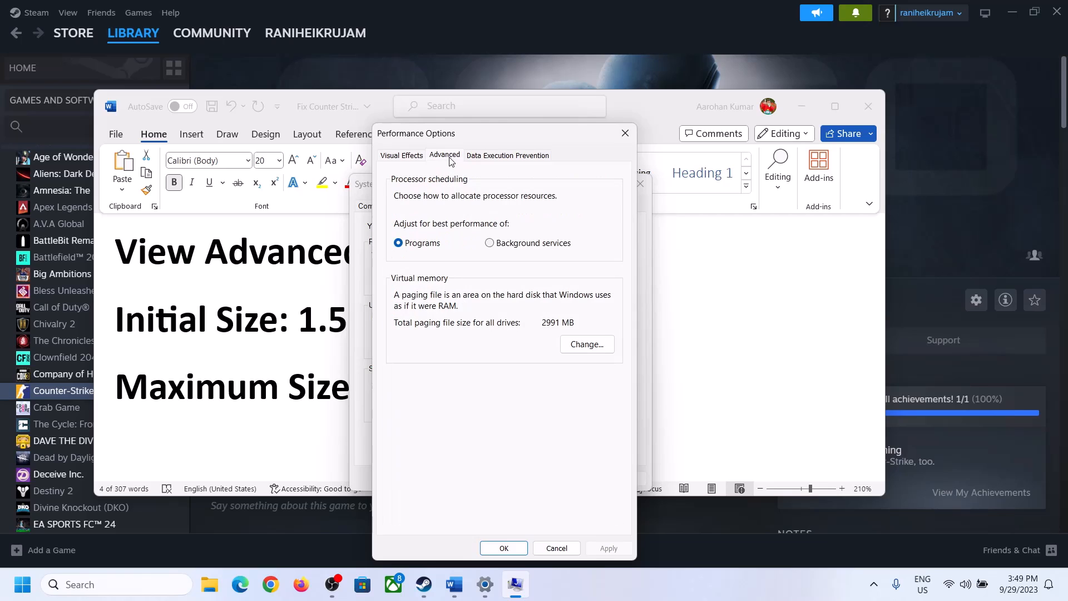
click(591, 345)
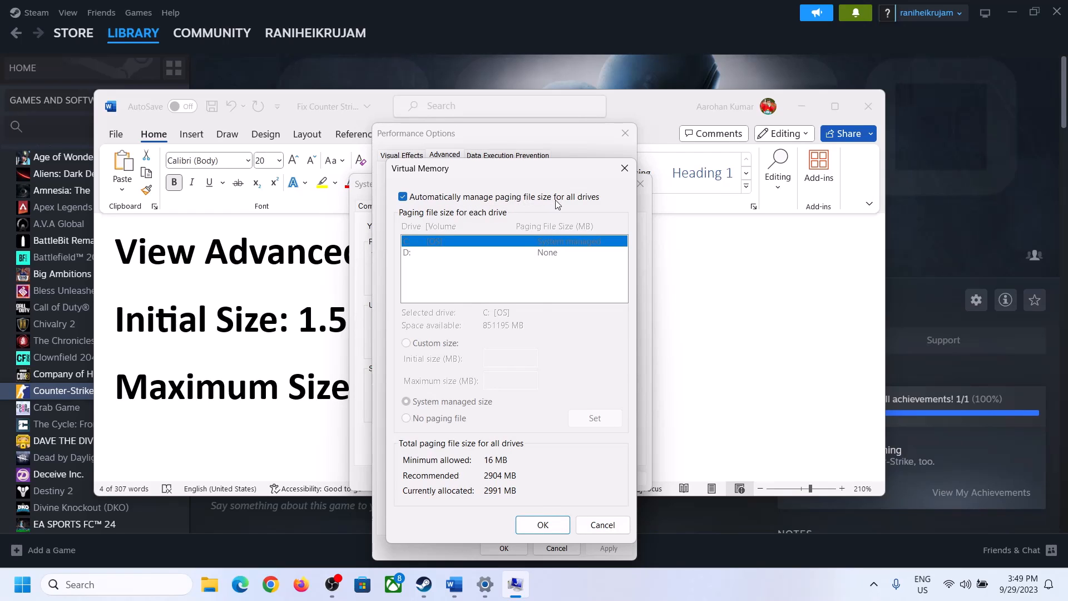
- Turn off automatic paging file management for all drives and choose a custom size for drive C
click(404, 198)
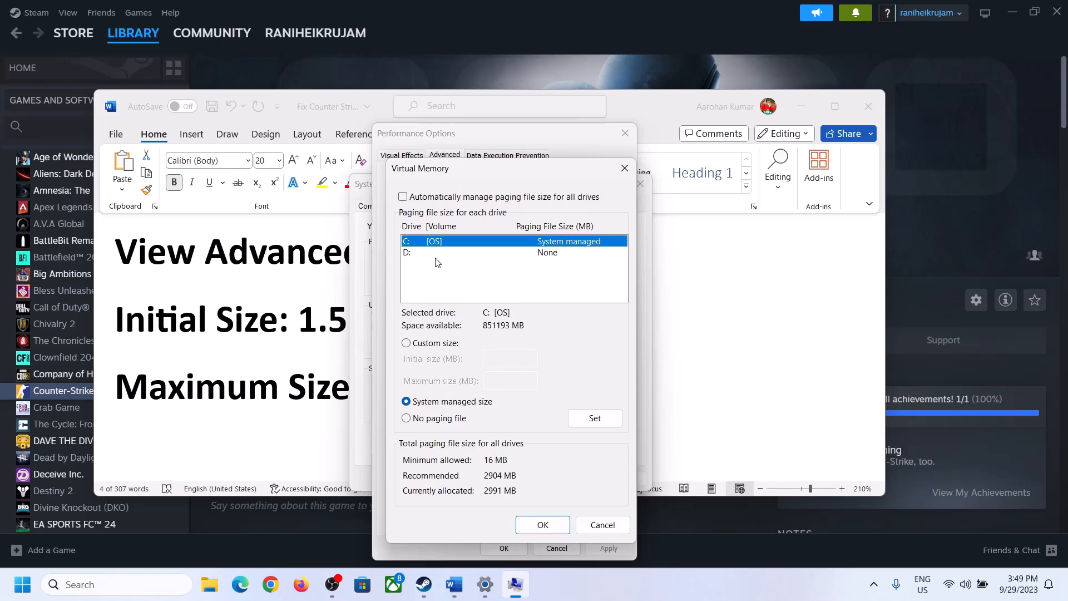
click(407, 345)
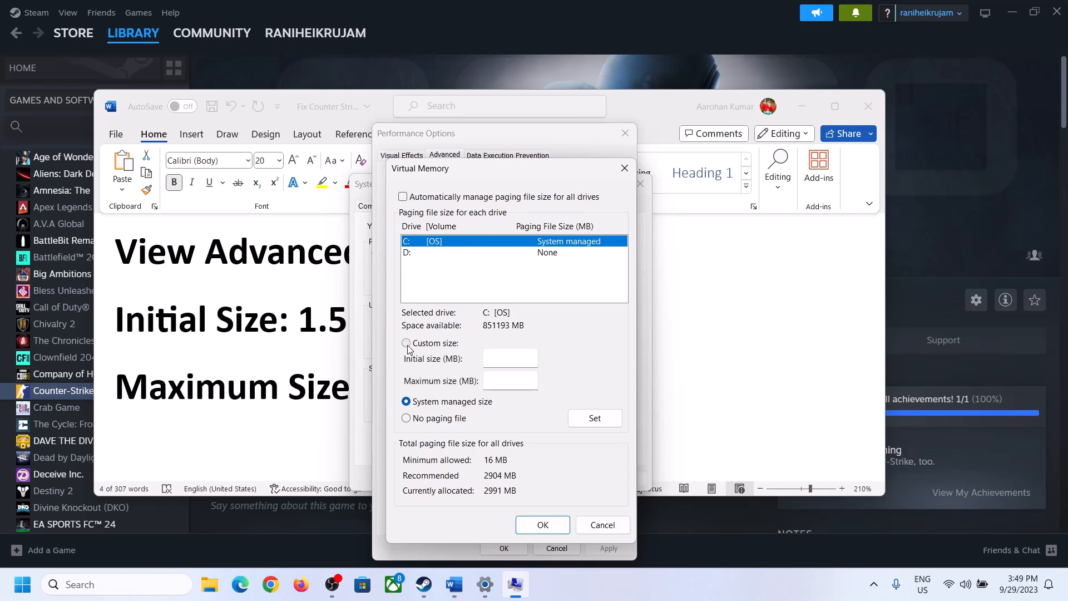
click(513, 358)
- Highlight the initial size formula "1.5 x Total Ram" in Word and open the system's About page in Settings
click(301, 338)
drag(308, 322, 494, 332)
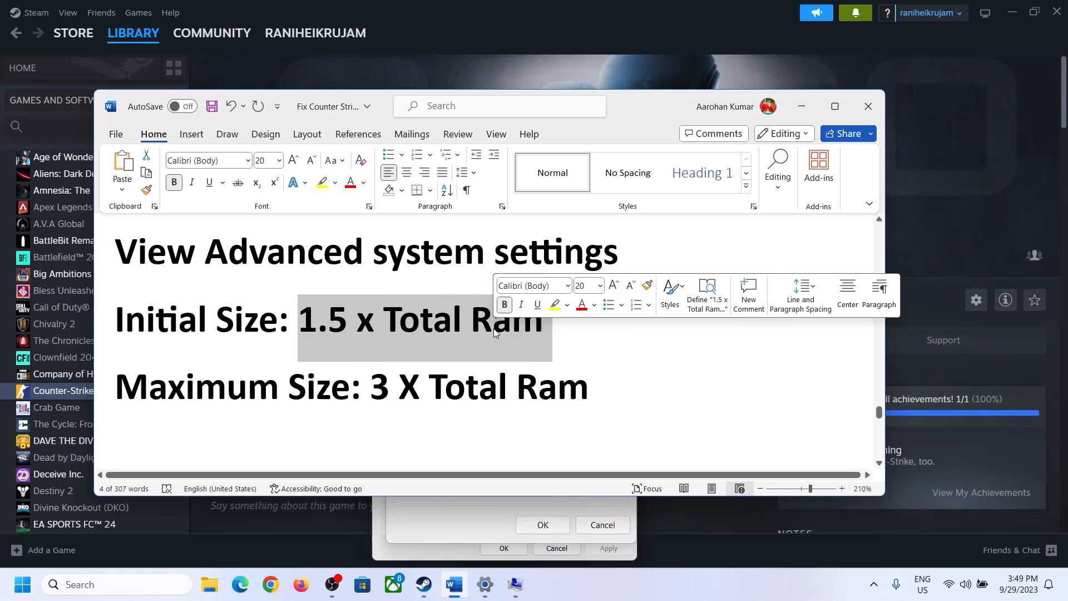
click(485, 585)
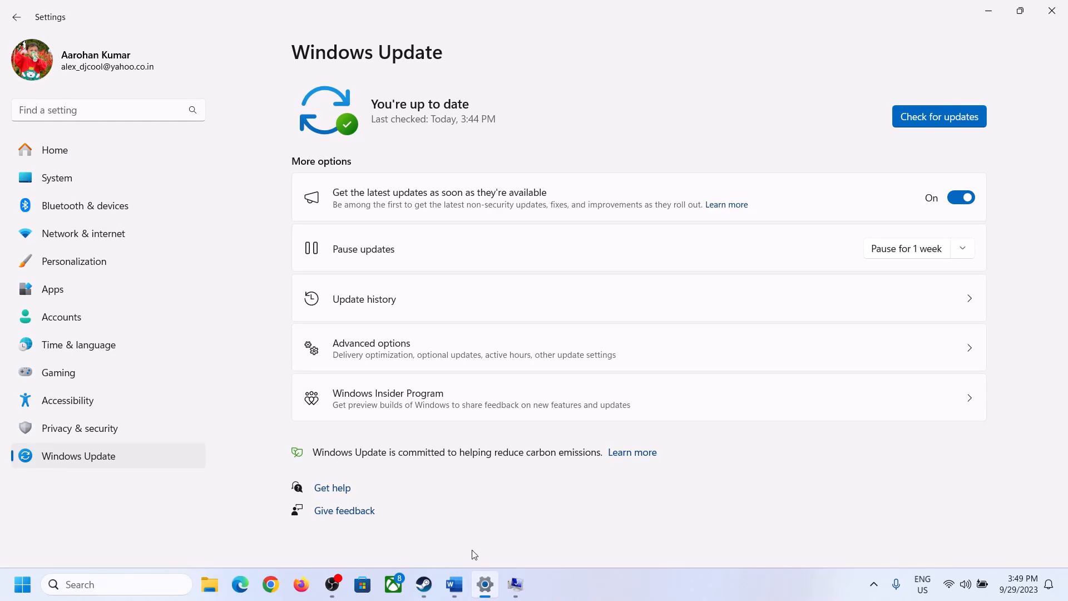
click(56, 179)
scroll(392, 396, down, 4)
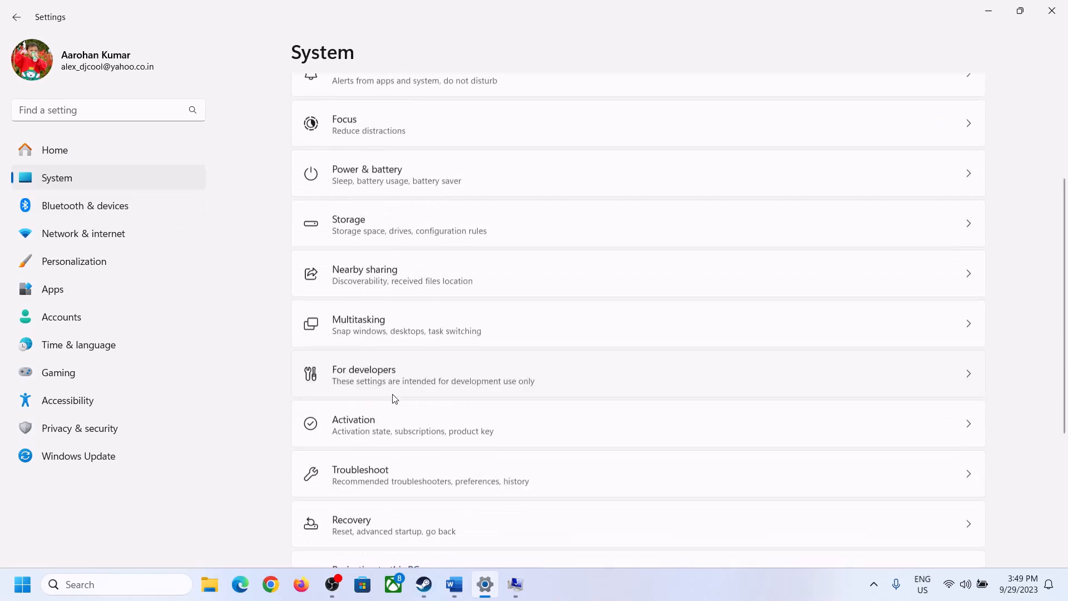
scroll(393, 396, down, 4)
click(351, 523)
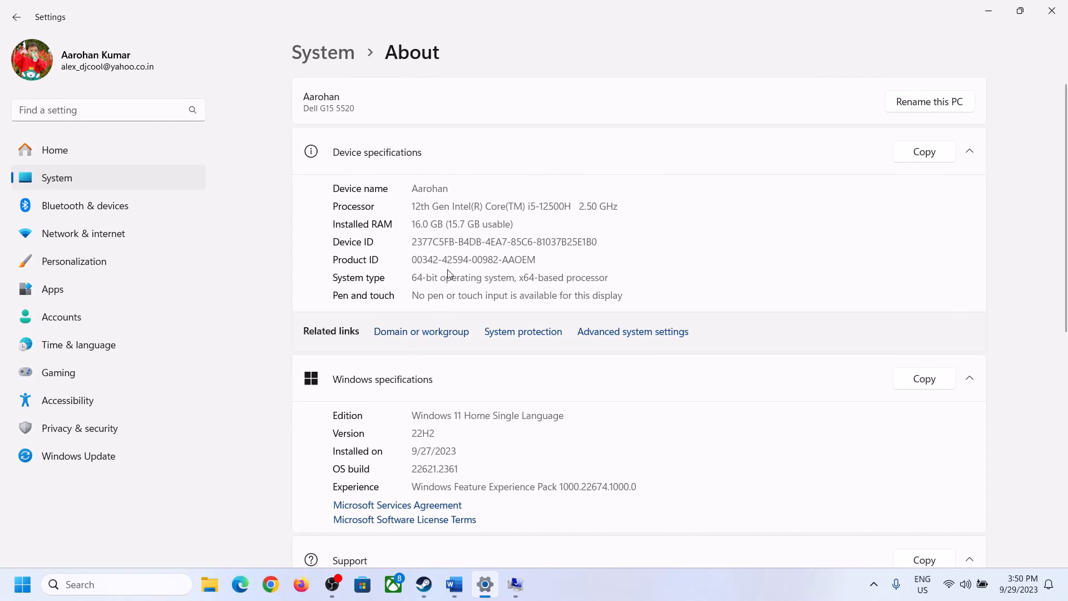
- Highlight the installed RAM figure in the device specifications and return to the Virtual Memory dialog
drag(424, 223, 413, 222)
click(420, 223)
drag(422, 218, 408, 223)
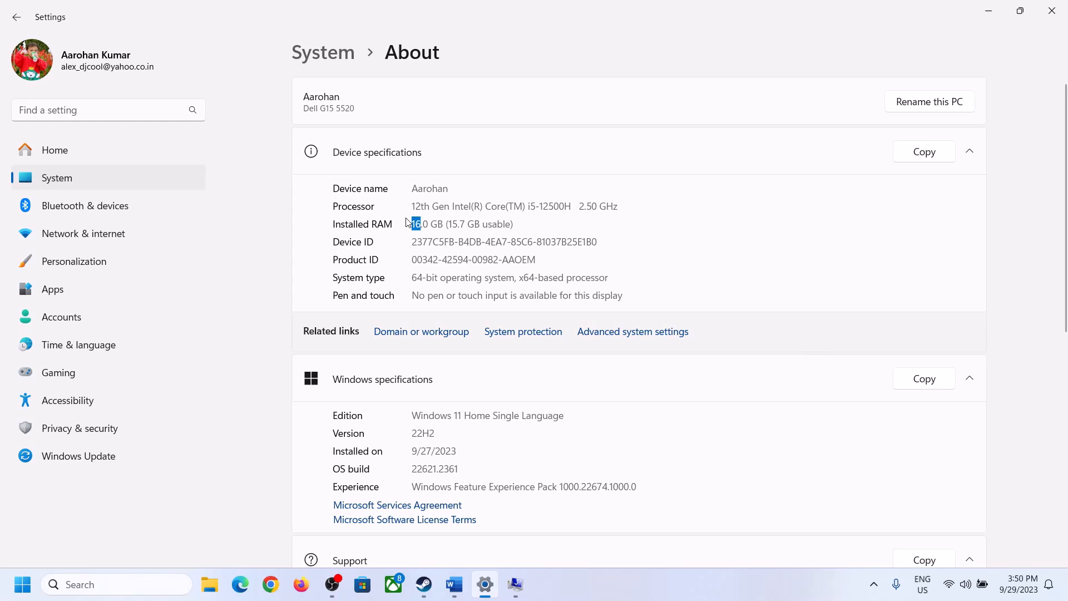
click(516, 589)
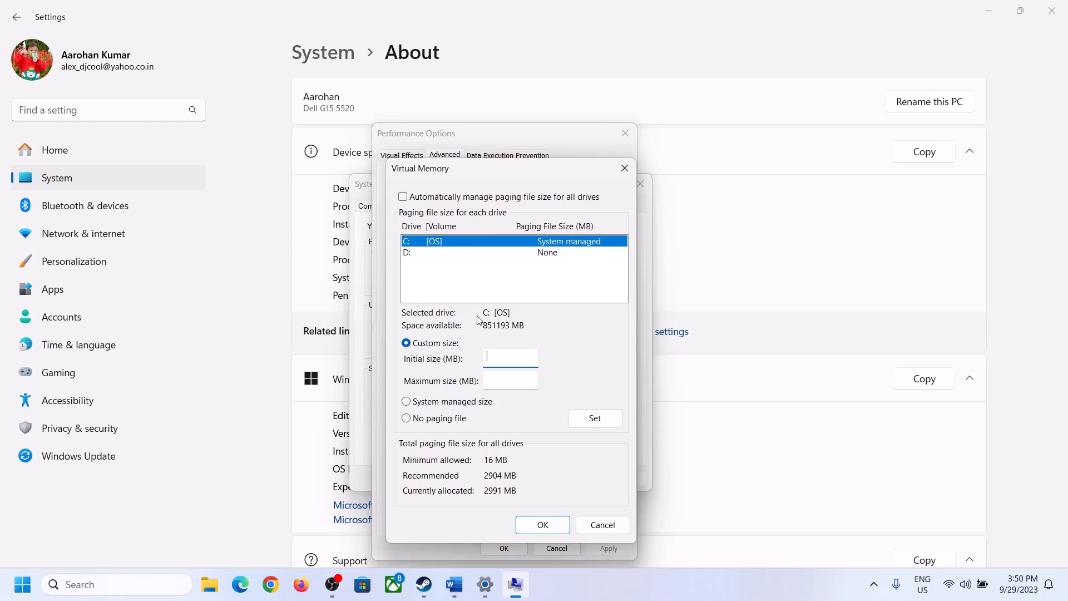
- Launch Calculator with the Run command "calc" and place it beside the paging file size formulas shown in Word
mouse_move(485, 585)
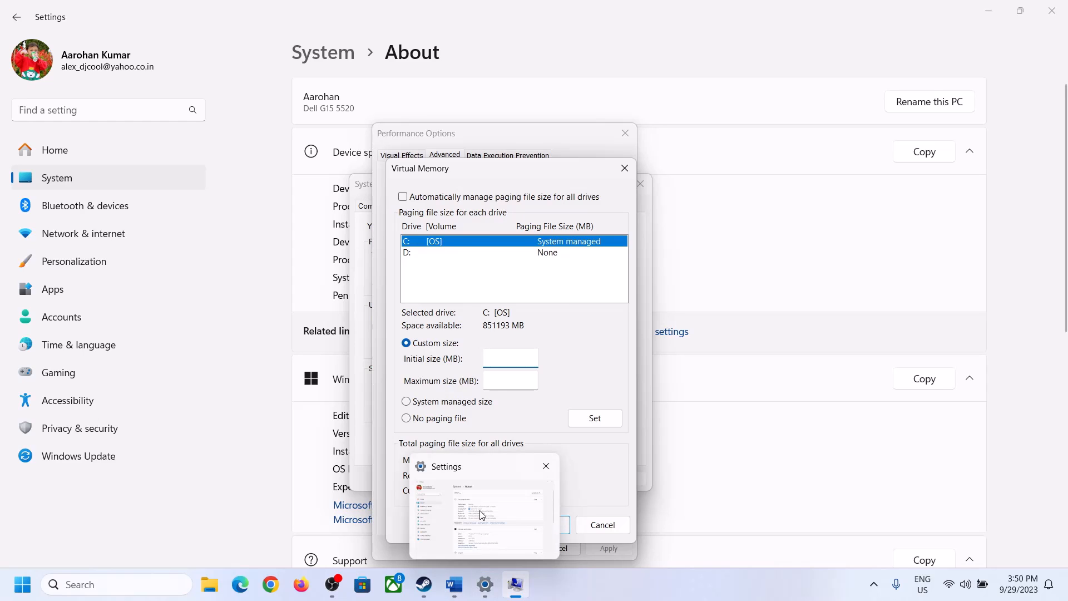
click(482, 515)
key(super+r)
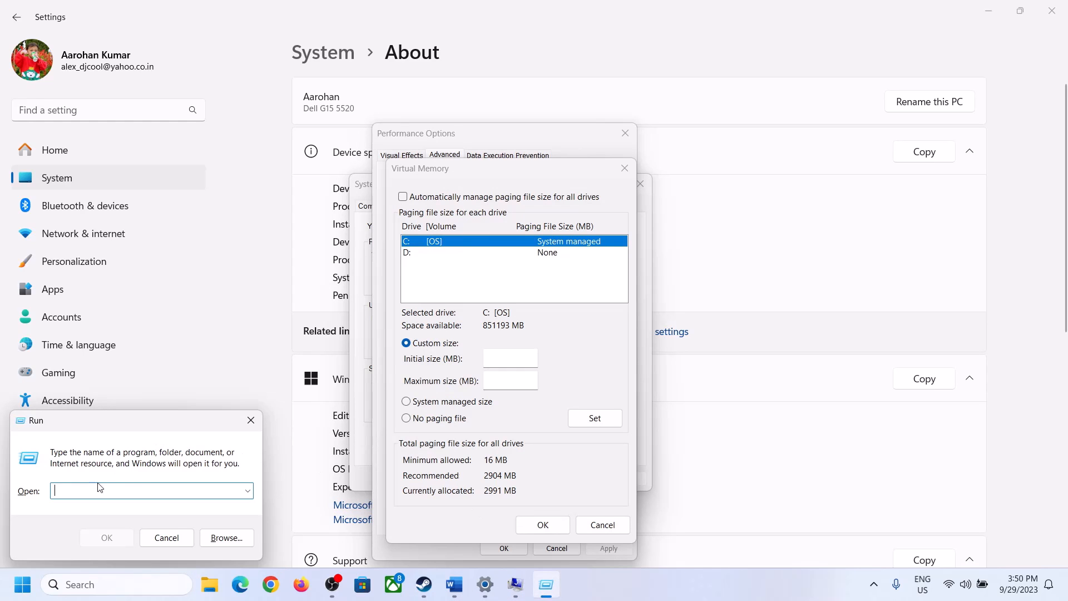
text(calc)
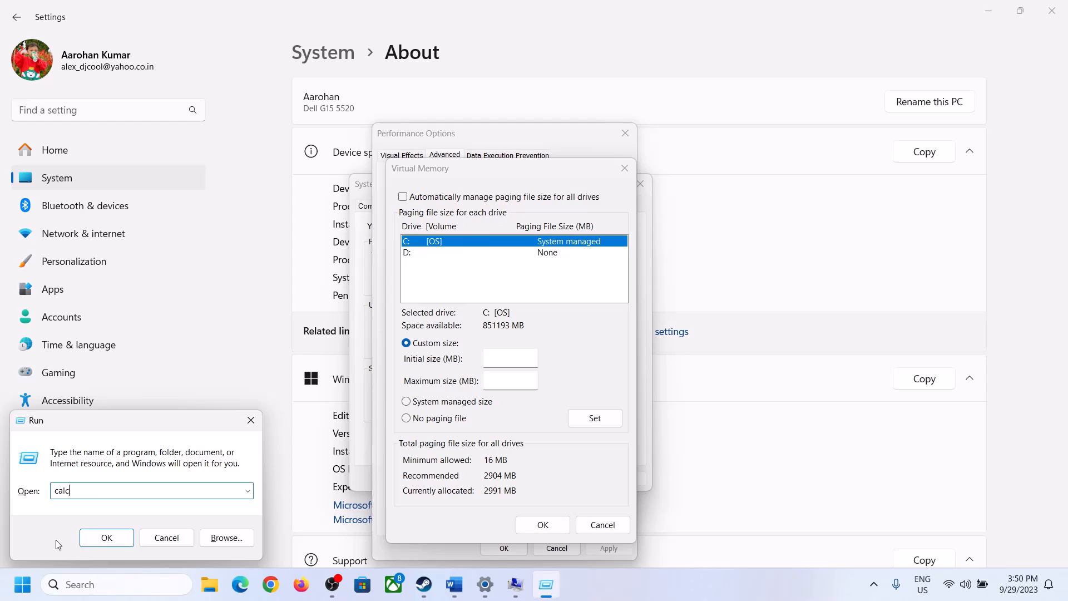
click(106, 540)
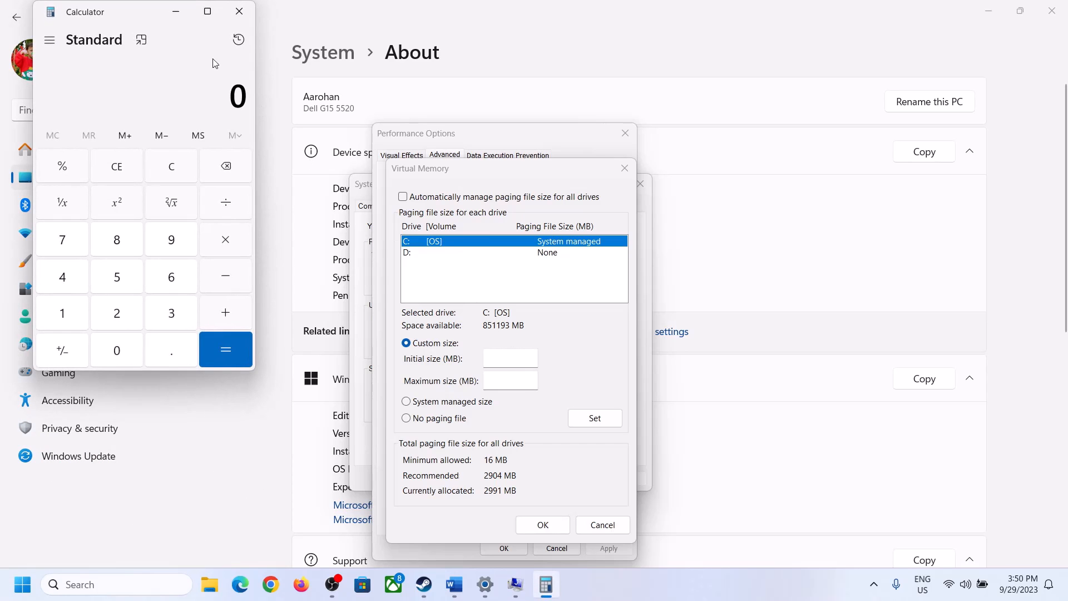
drag(133, 19, 779, 182)
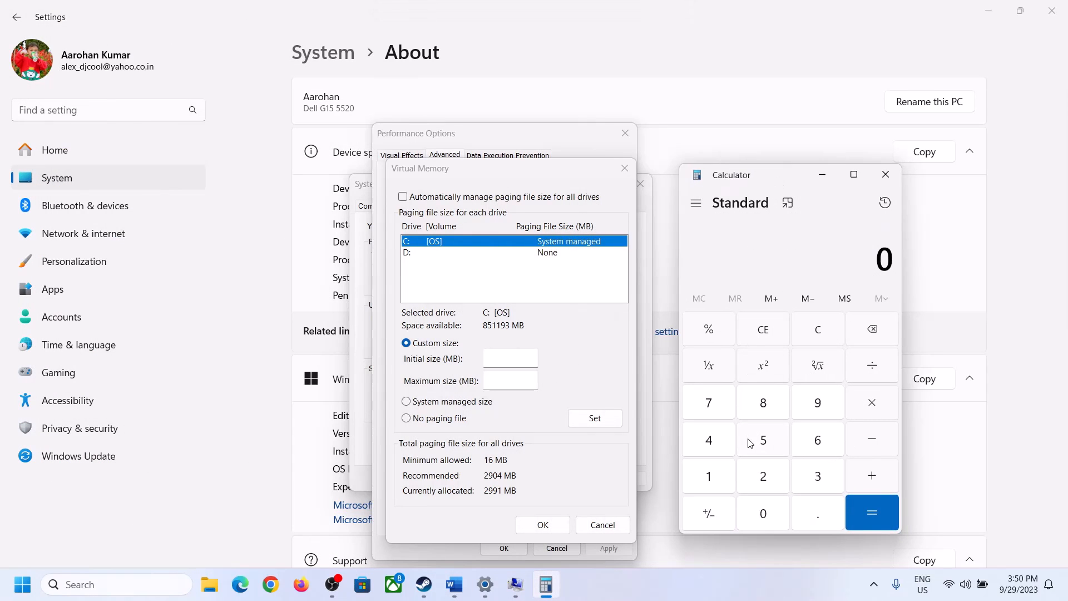
click(455, 584)
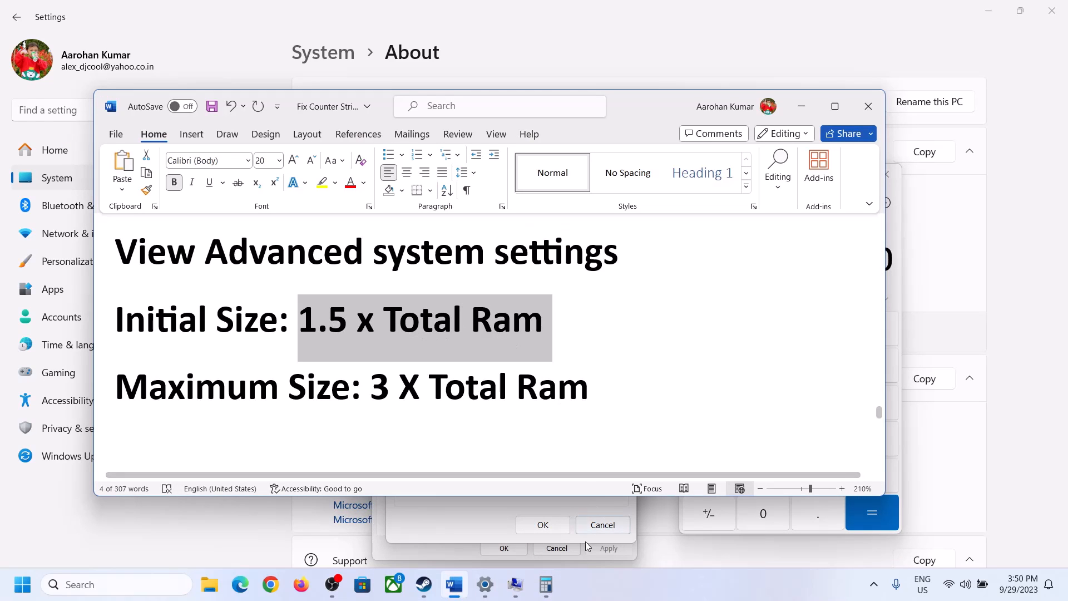
click(546, 584)
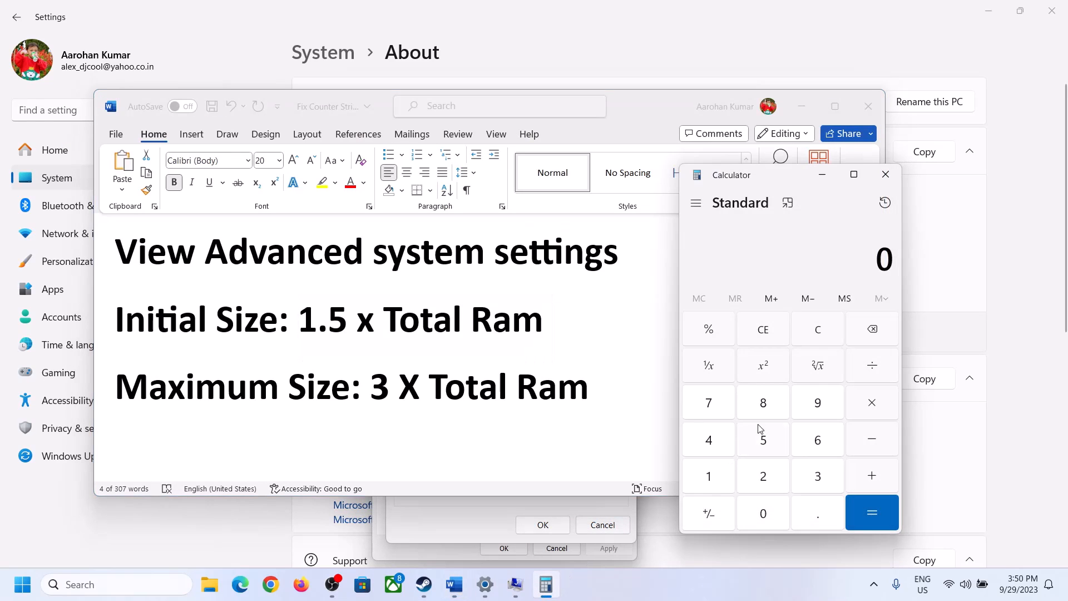
click(708, 477)
click(815, 445)
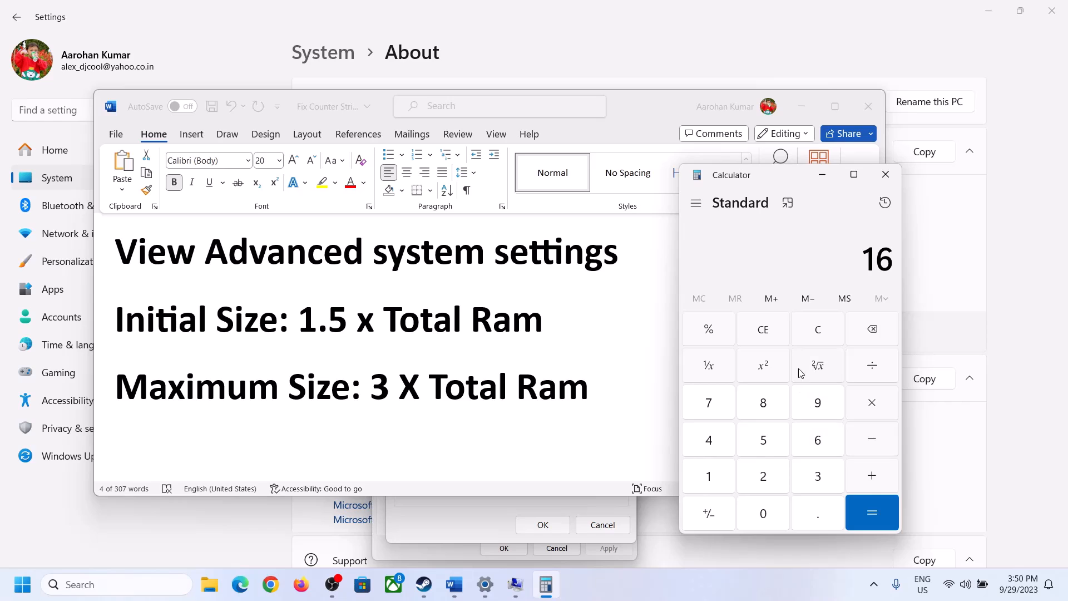
click(822, 340)
- Calculate 16 × 1024 in Calculator to convert the installed RAM from gigabytes to megabytes
click(716, 477)
click(816, 442)
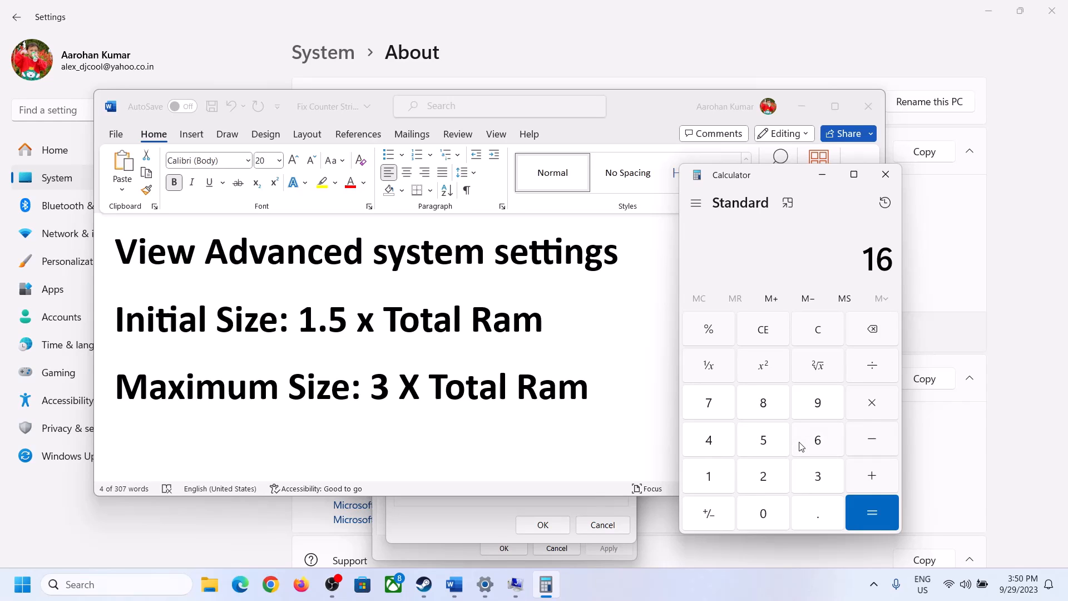
click(871, 405)
click(708, 482)
click(763, 509)
click(763, 479)
click(716, 448)
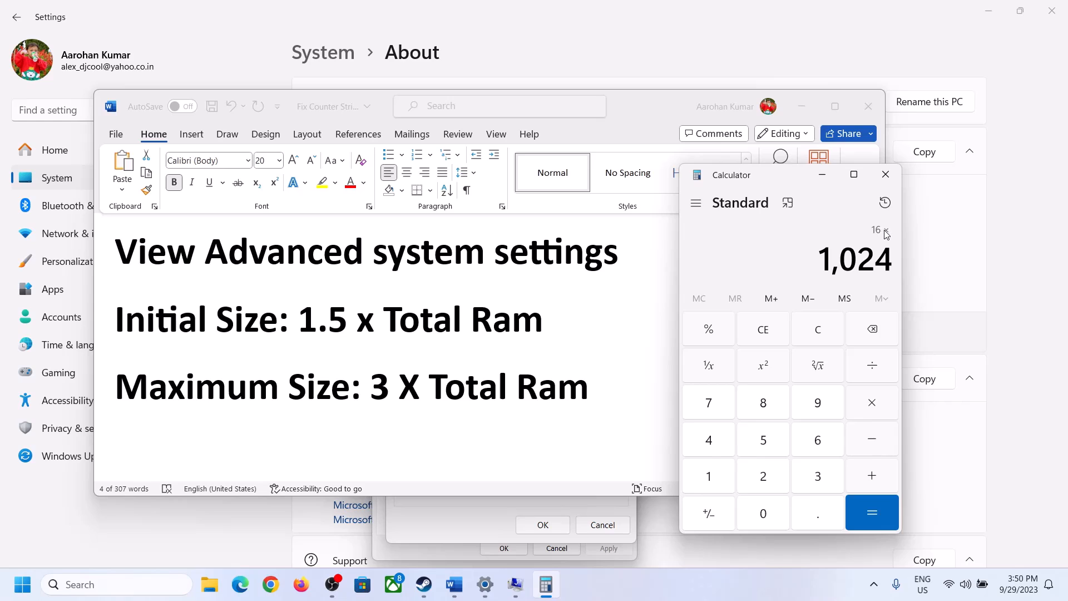
click(871, 513)
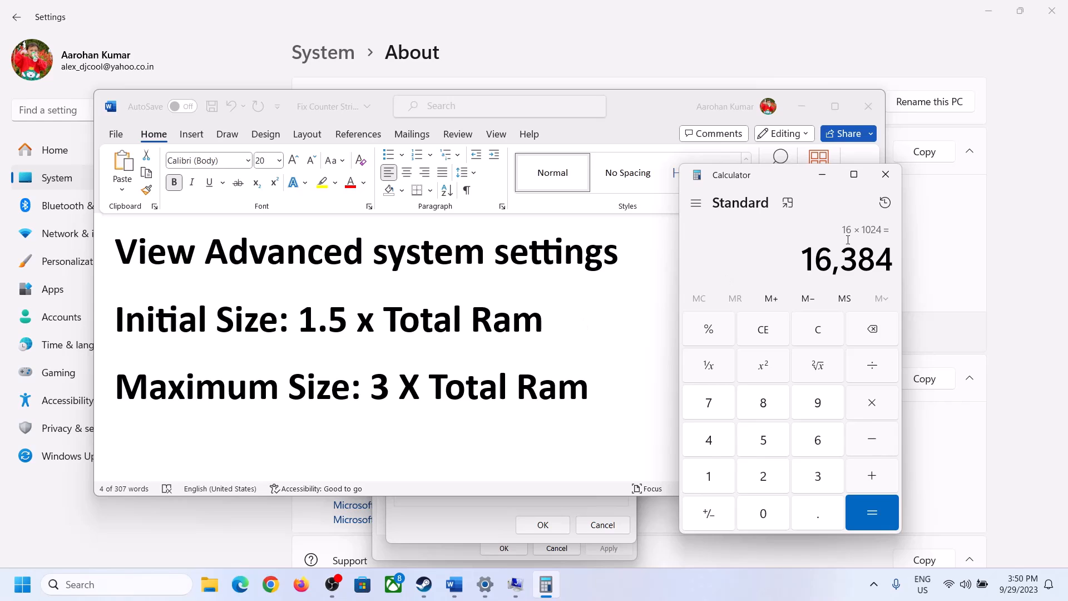
- Multiply the RAM size in megabytes by 1.5 to get the initial paging file size
click(872, 405)
click(724, 481)
click(815, 520)
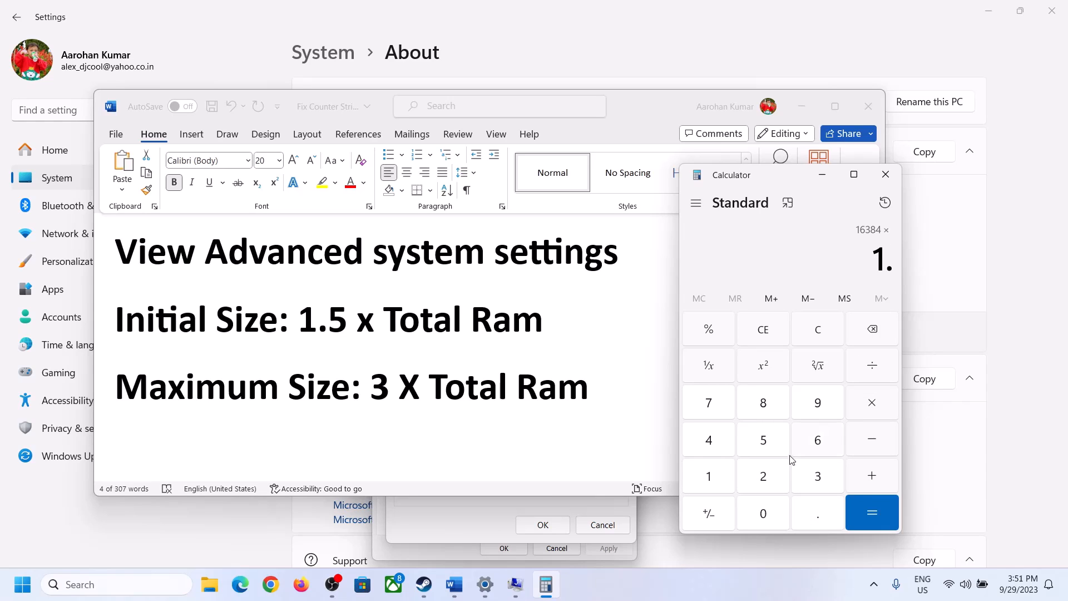
click(768, 443)
click(871, 507)
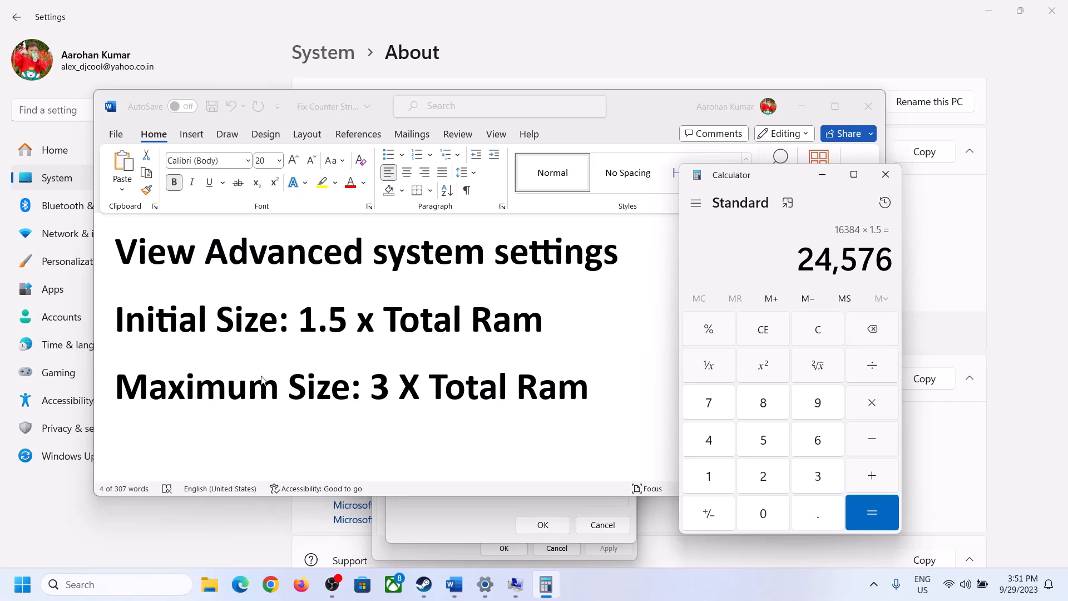
- Set the initial size of drive C's paging file to 24576 MB in the Virtual Memory dialog
click(475, 515)
text(24)
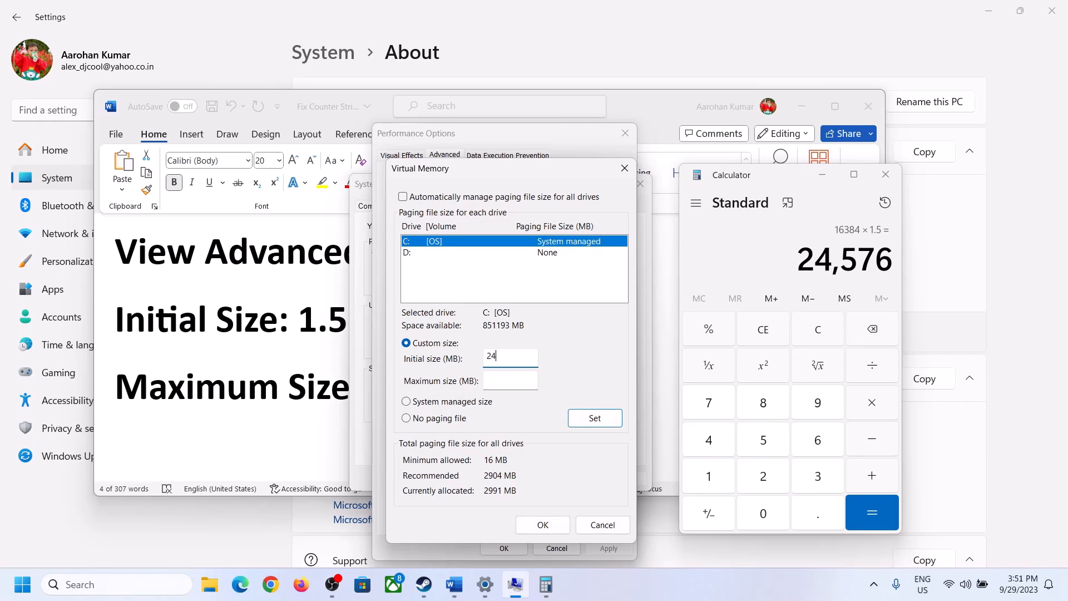
text(576)
click(534, 379)
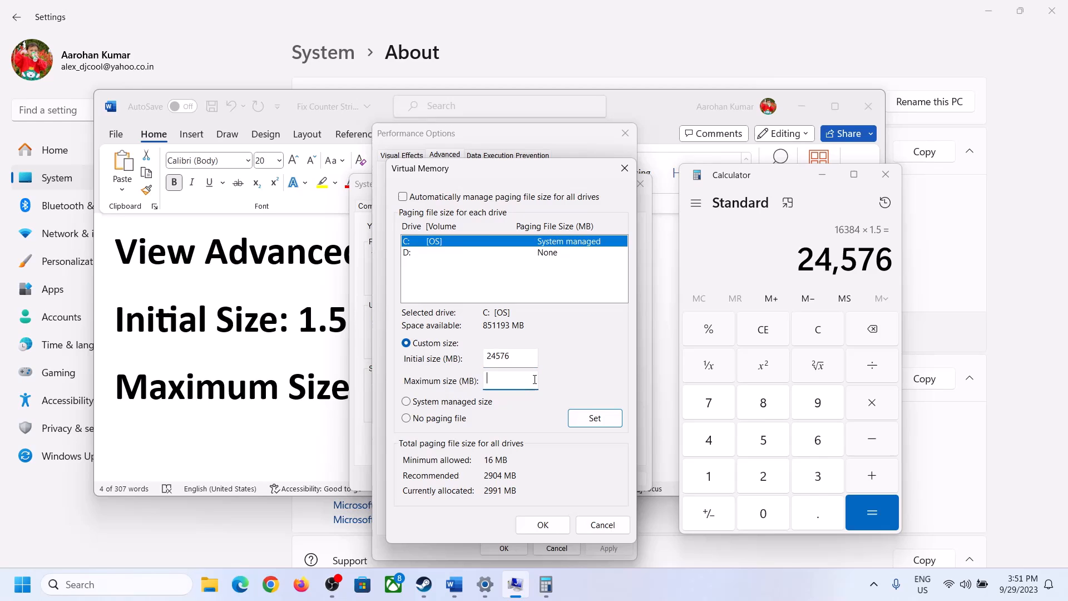
- Clear Calculator, recheck the installed RAM on the About page in Settings and calculate 16 × 1024 again
click(307, 394)
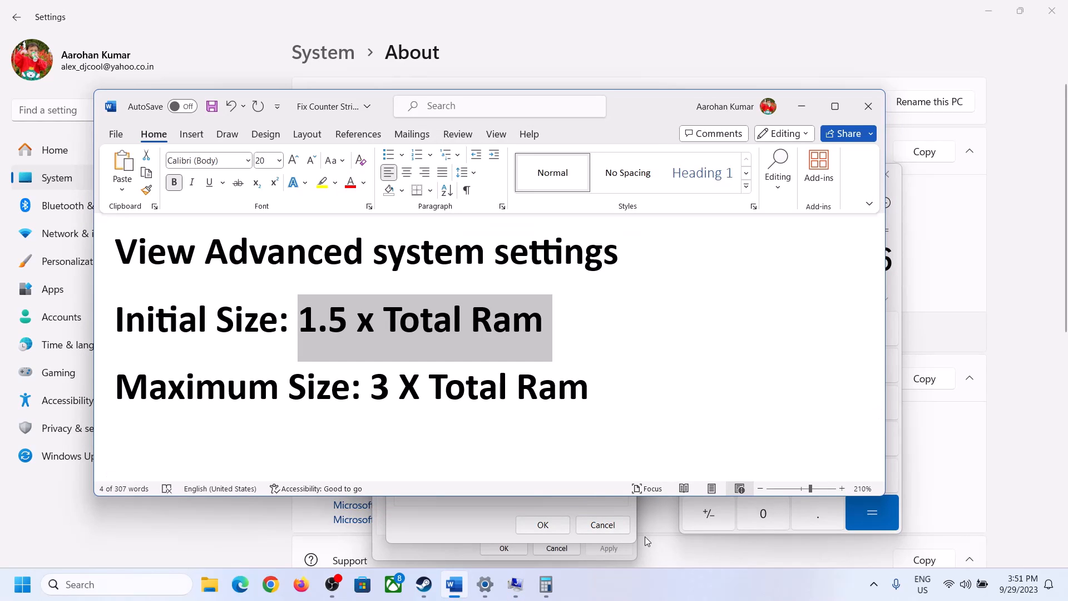
click(897, 289)
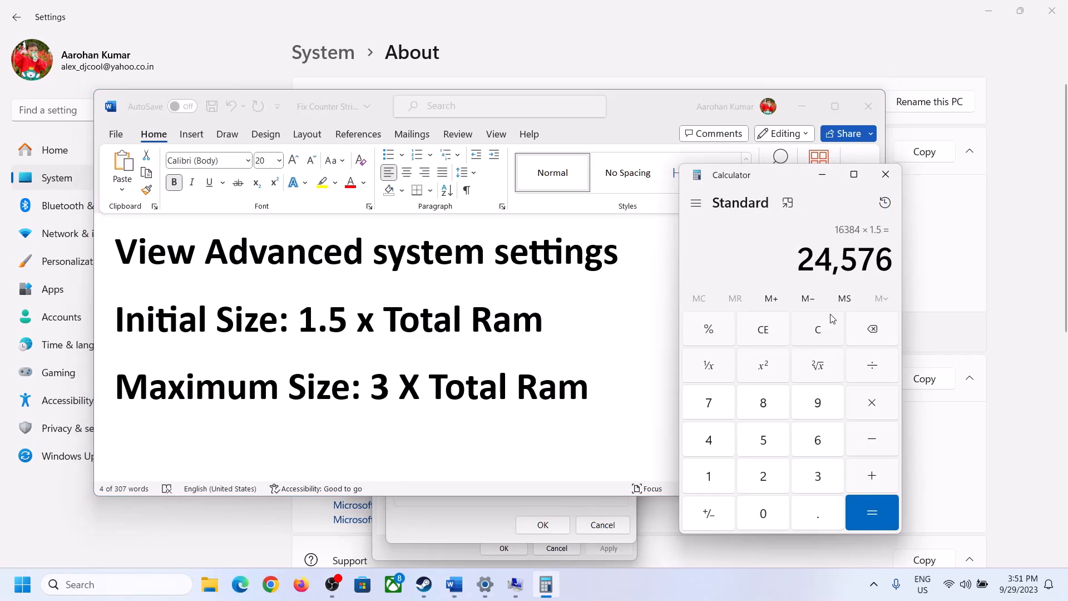
click(827, 332)
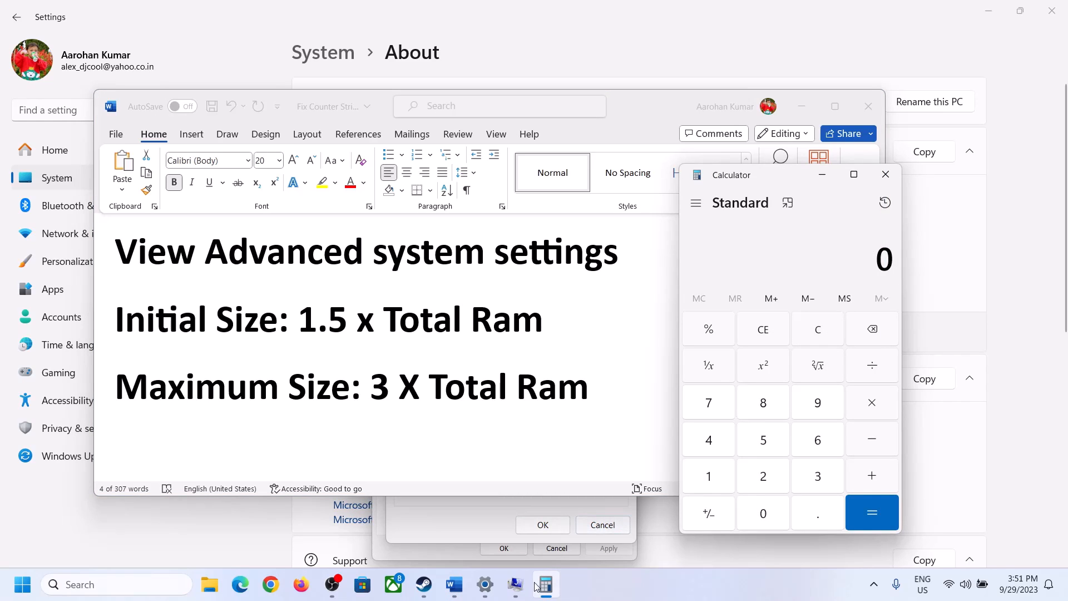
click(485, 585)
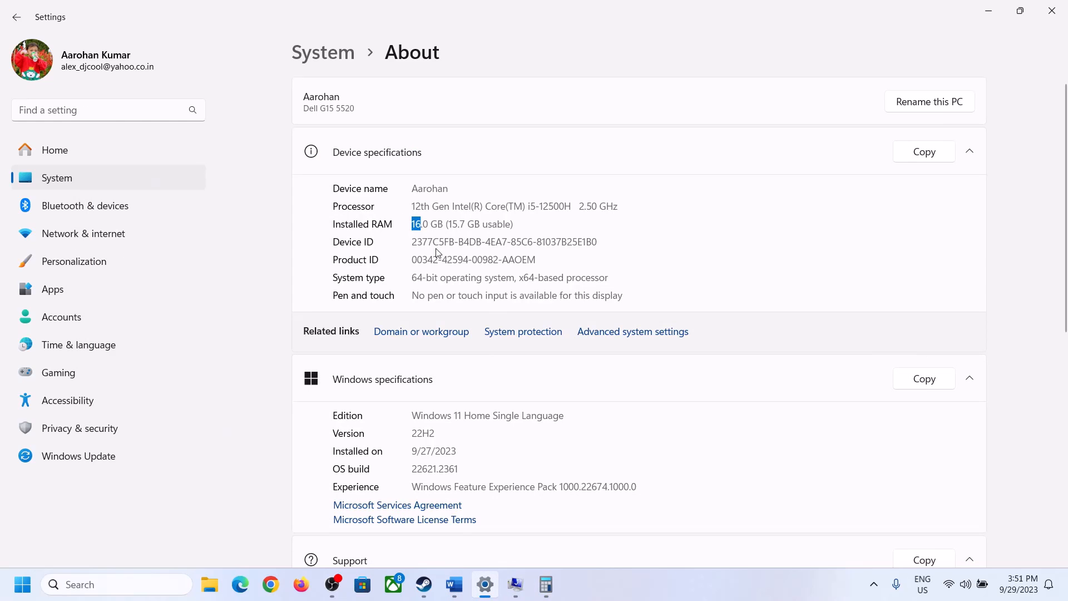
click(546, 584)
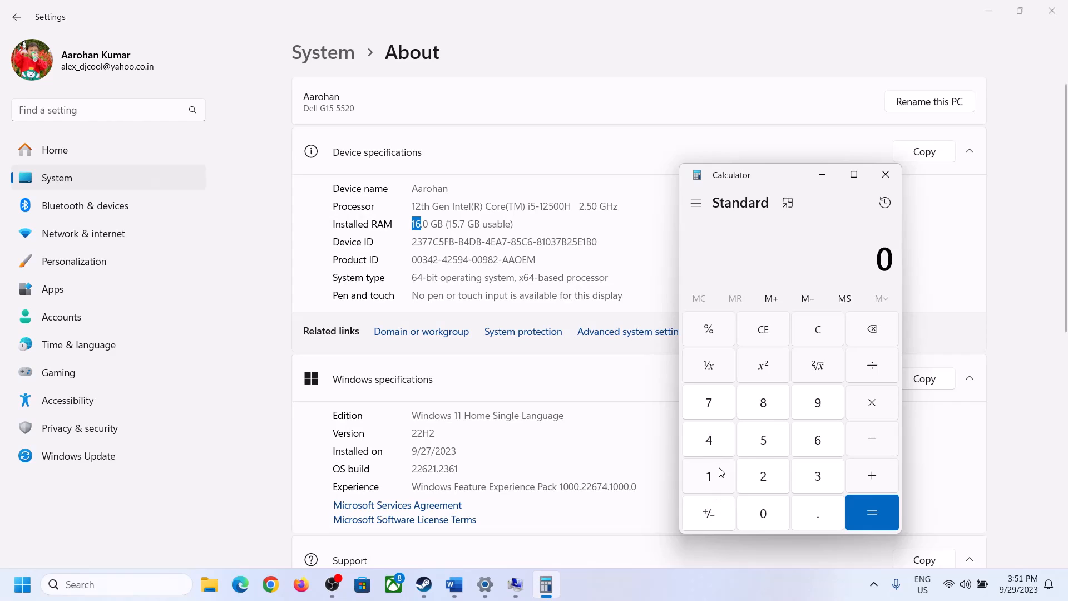
click(719, 473)
click(813, 441)
click(868, 404)
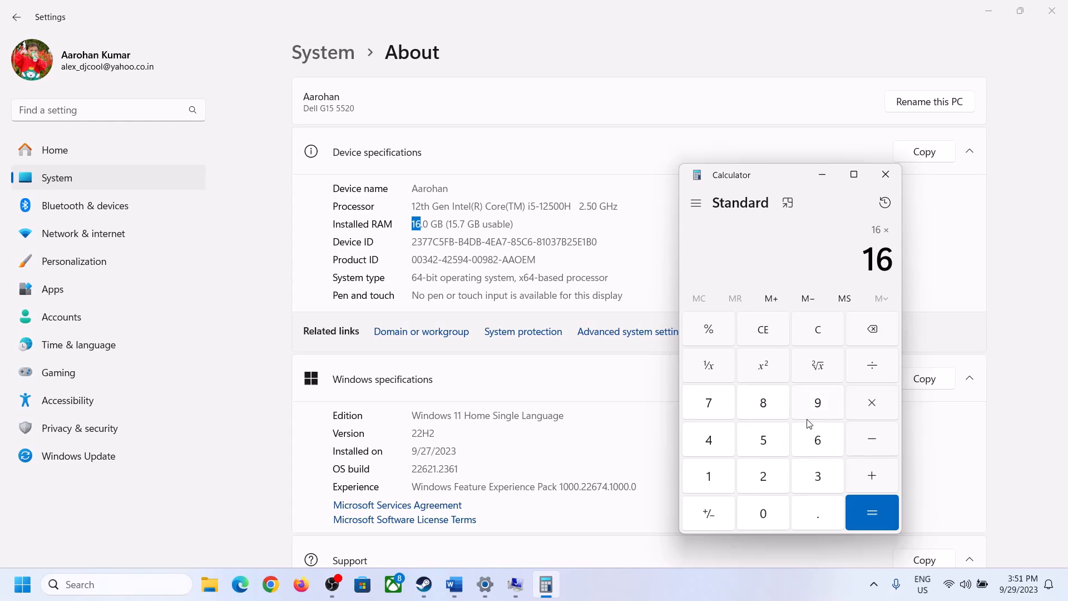
click(716, 472)
click(756, 510)
click(709, 440)
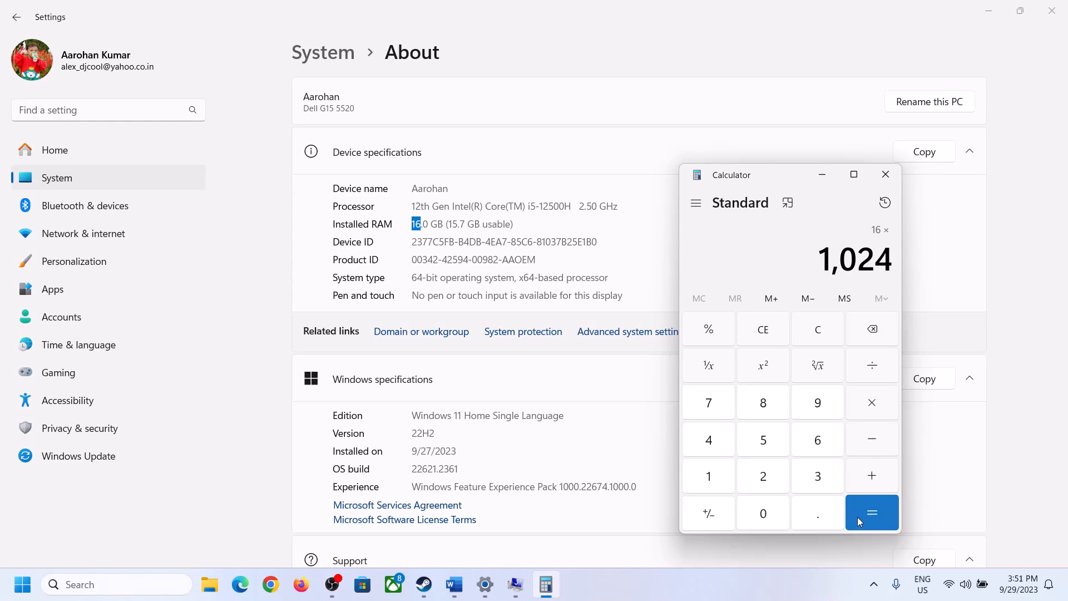
click(862, 513)
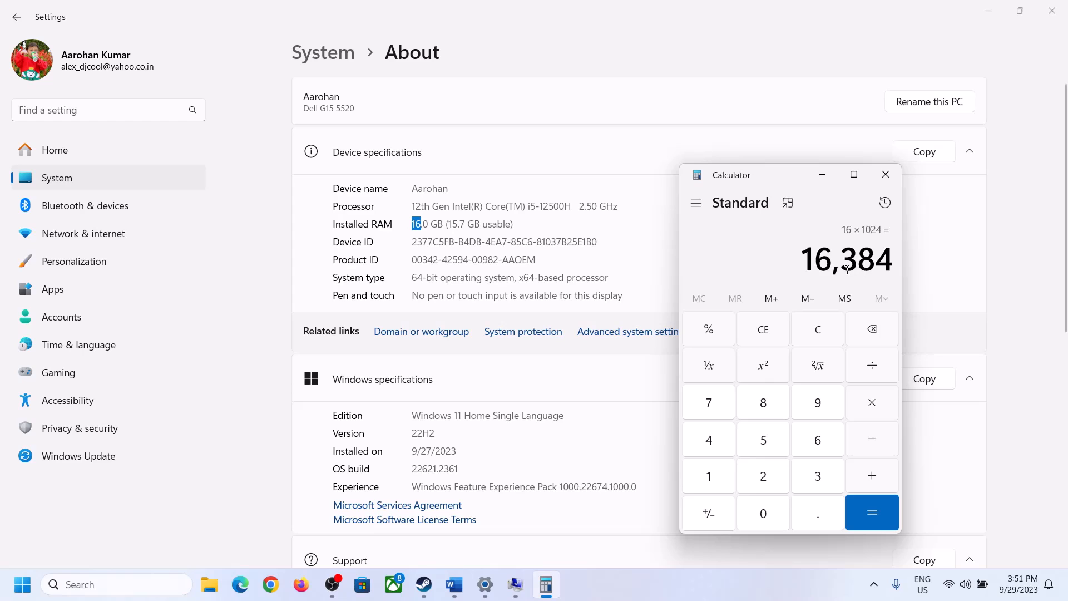
- Check the maximum size formula in Word and multiply the RAM size in megabytes by 3
click(454, 584)
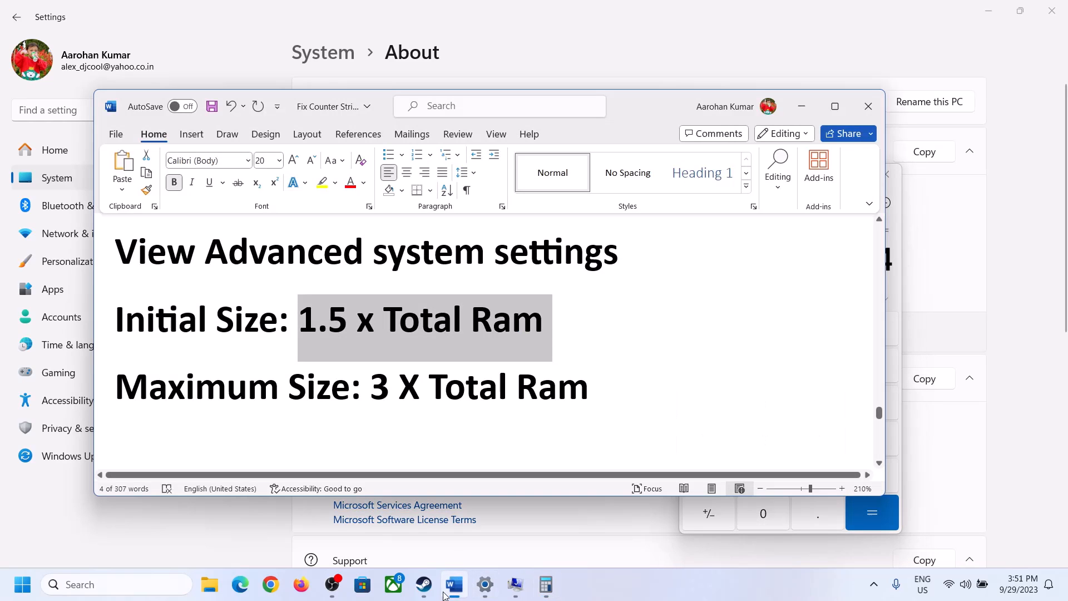
click(546, 584)
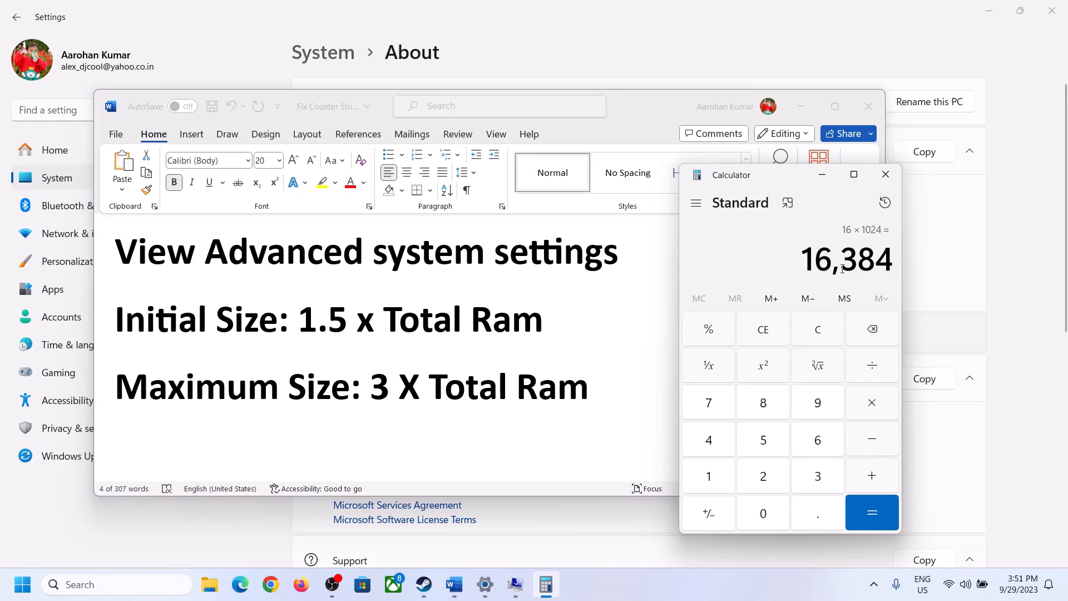
click(872, 404)
click(803, 480)
click(880, 509)
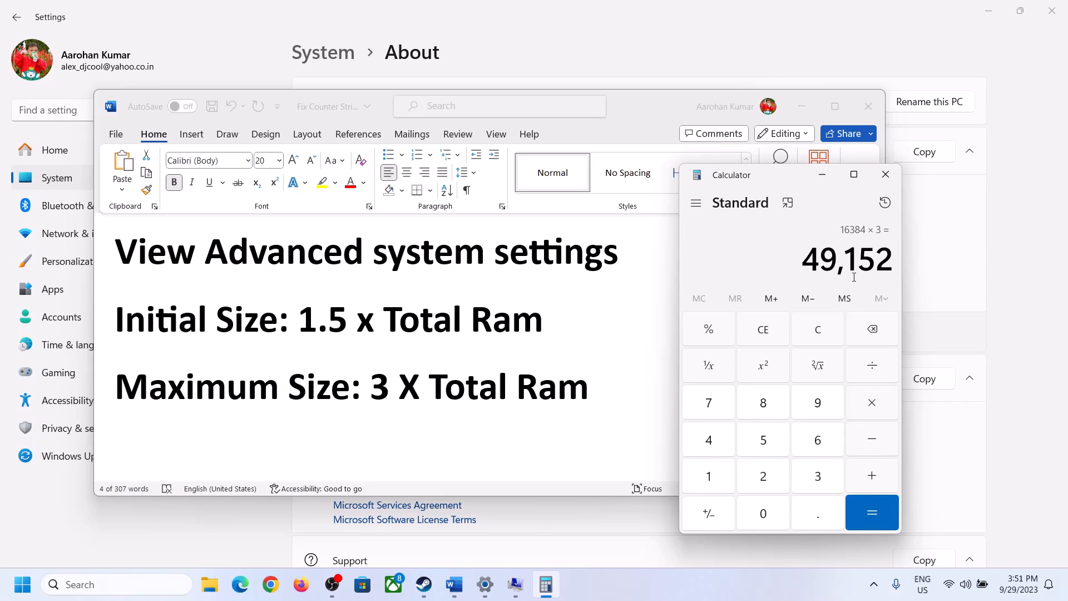
- Set the maximum size of drive C's paging file to 49152 MB and assign the custom size to the drive
click(516, 584)
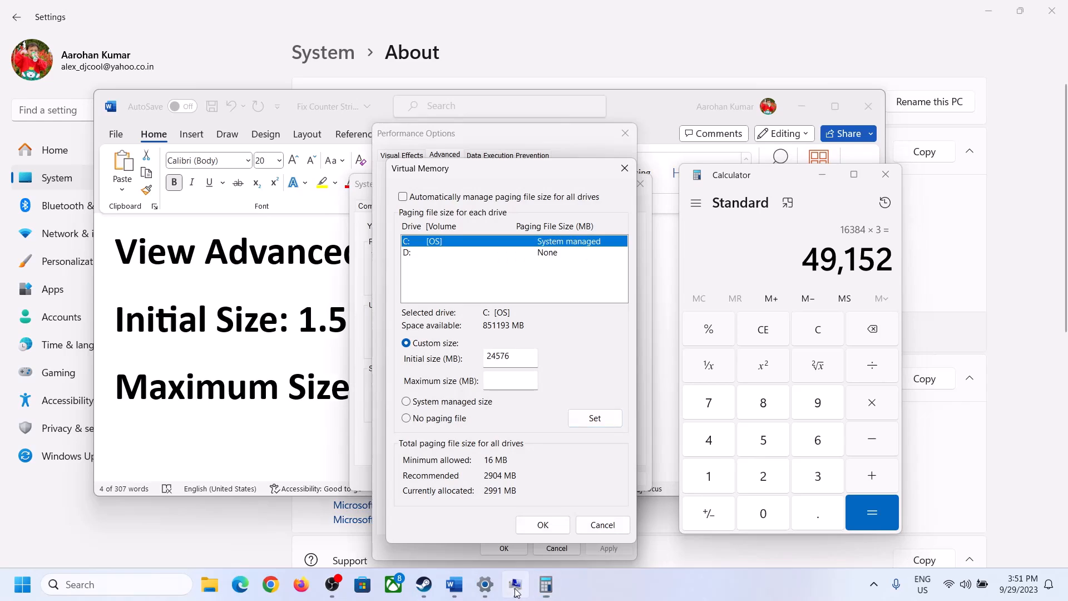
click(506, 382)
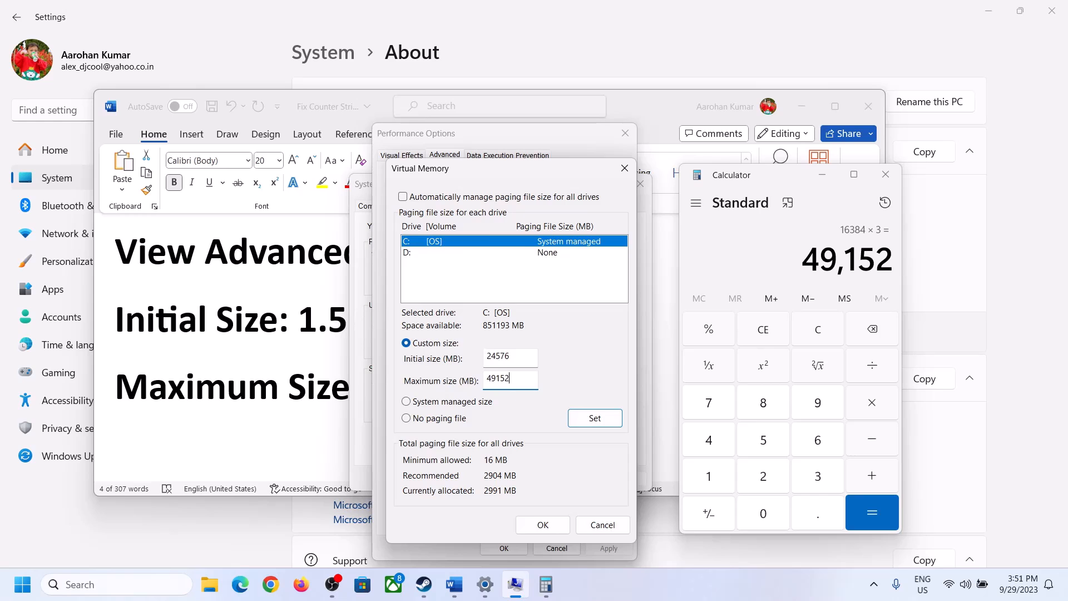
click(594, 421)
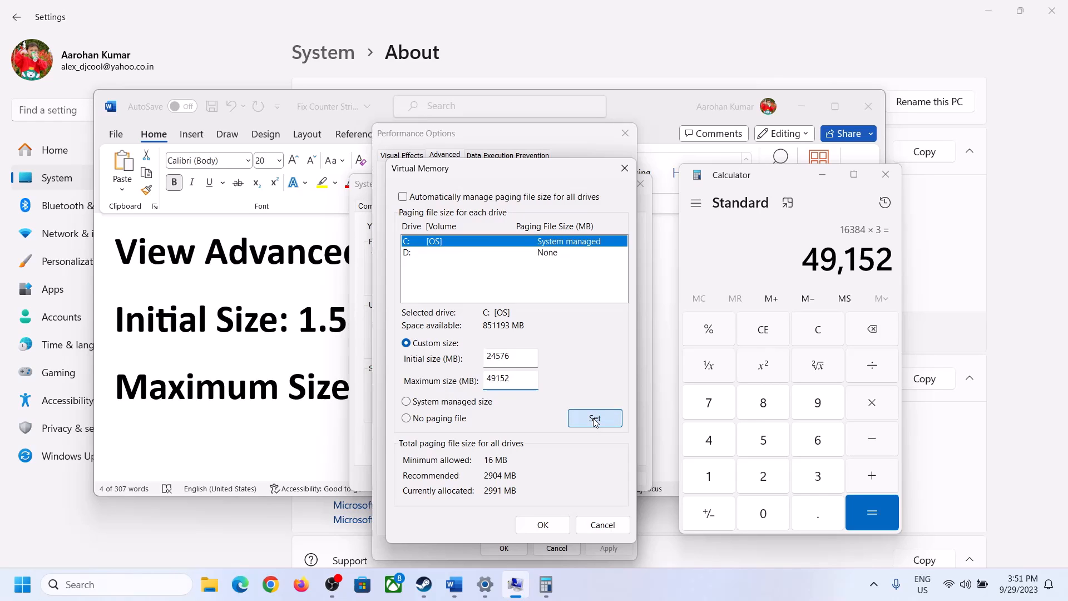
- Confirm the Virtual Memory, Performance Options and System Properties dialogs and dismiss the restart prompt without restarting
click(544, 525)
click(645, 342)
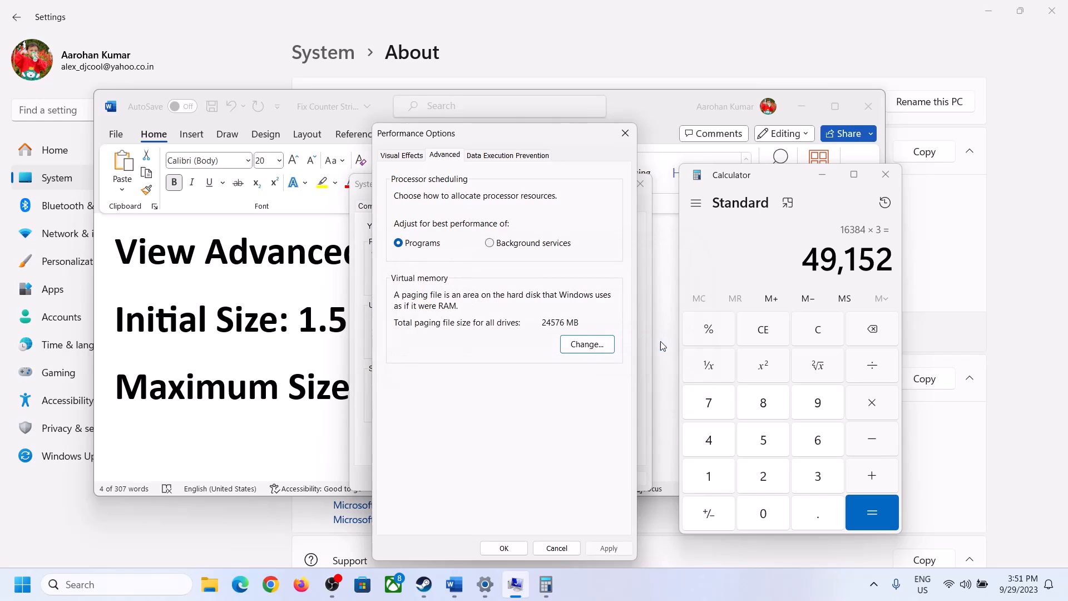
click(608, 548)
click(504, 548)
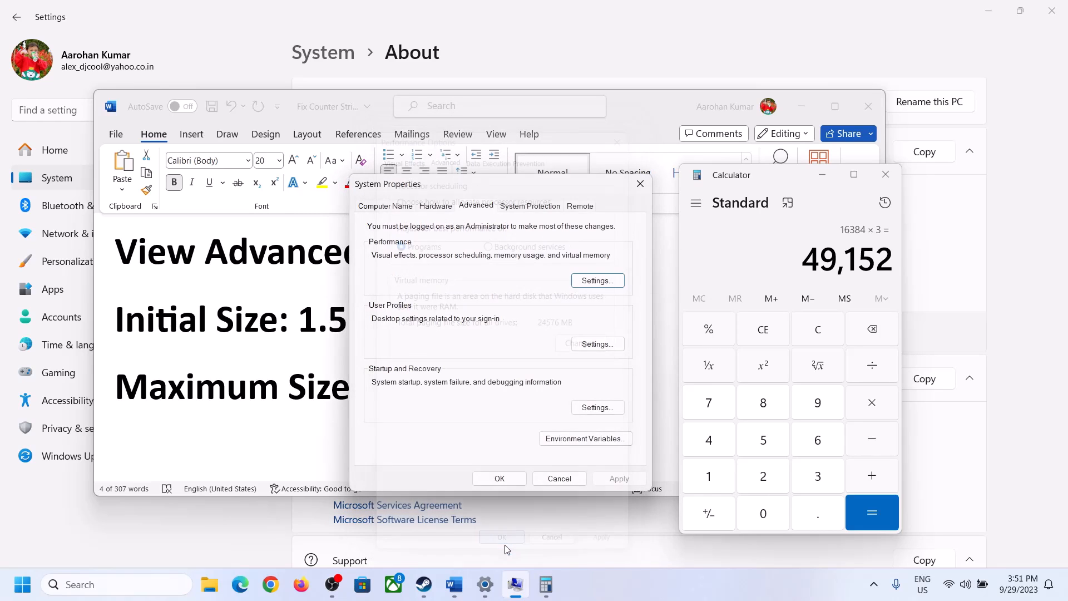
click(500, 478)
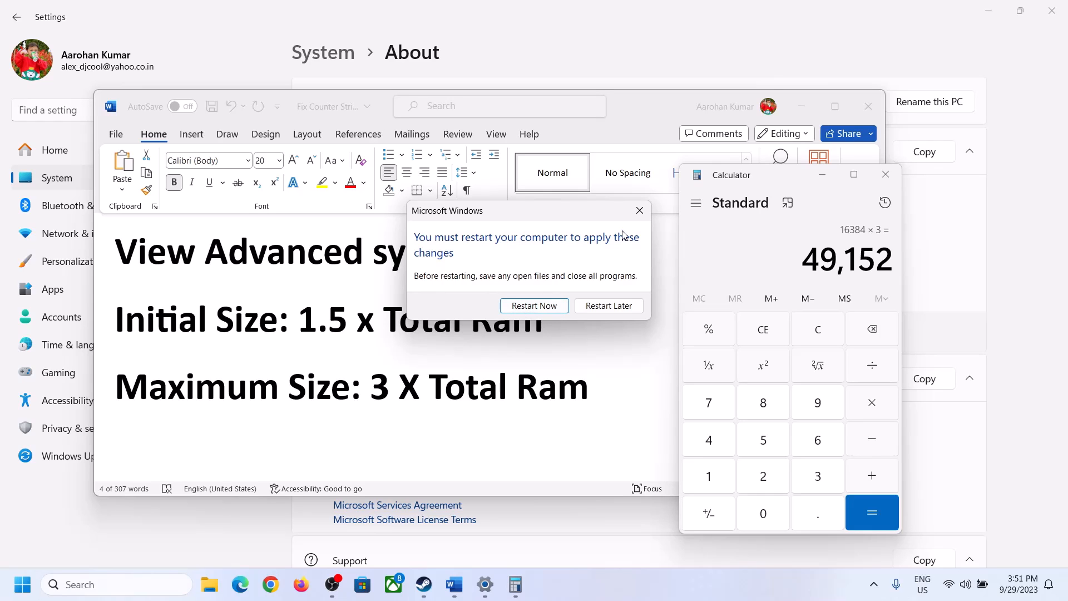
click(638, 208)
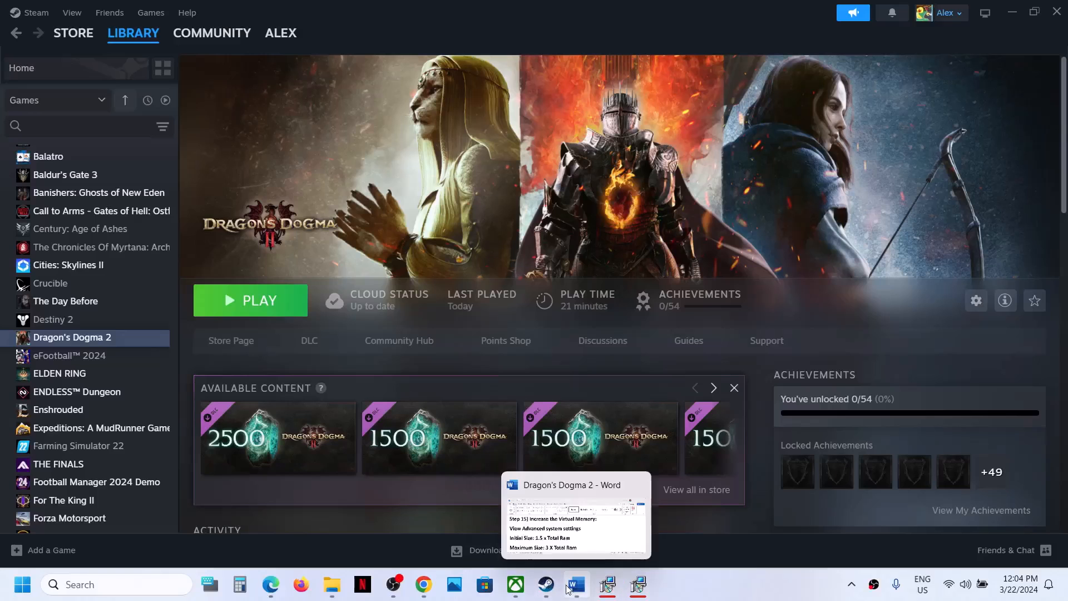
- Find step 16 about updating Windows in the Word troubleshooting document and highlight its text
click(568, 589)
scroll(430, 323, down, 4)
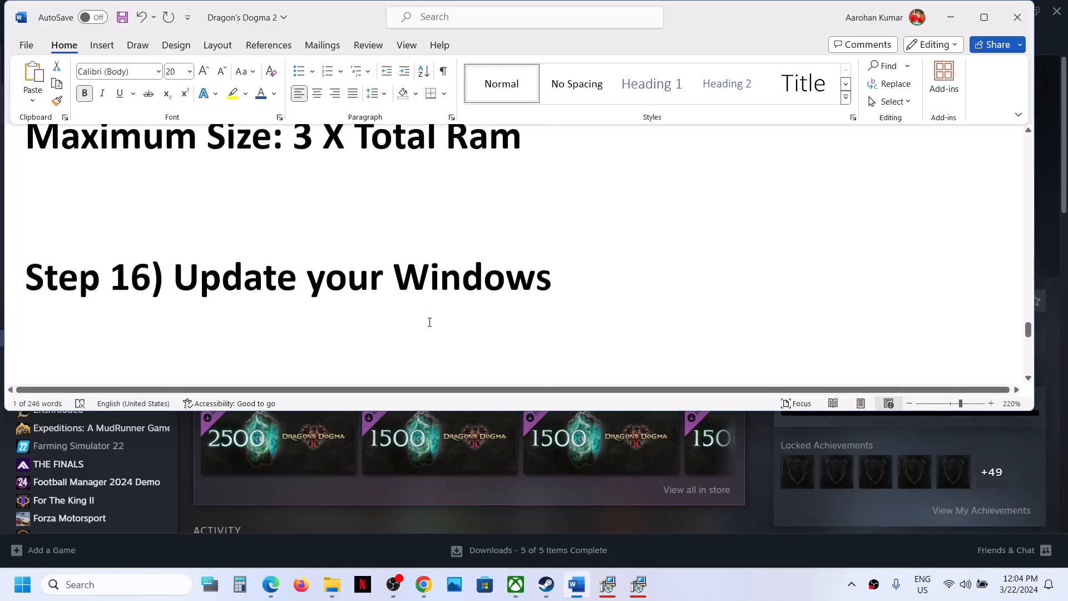
drag(174, 278, 551, 281)
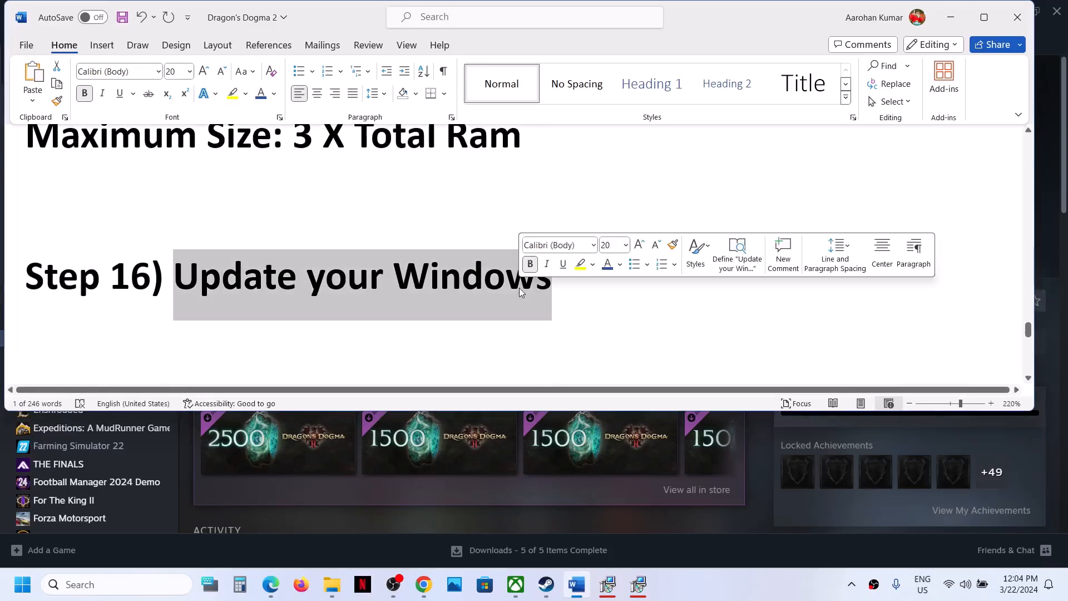
- Put the Word document away, open the Windows Update page in Settings and check for updates
click(945, 22)
key(super+i)
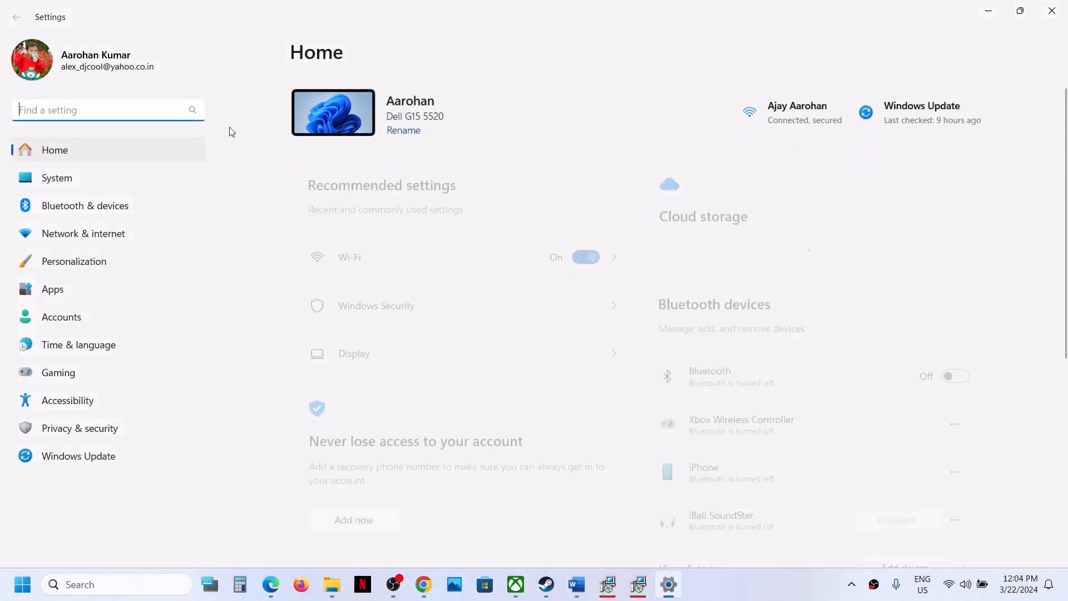
click(75, 457)
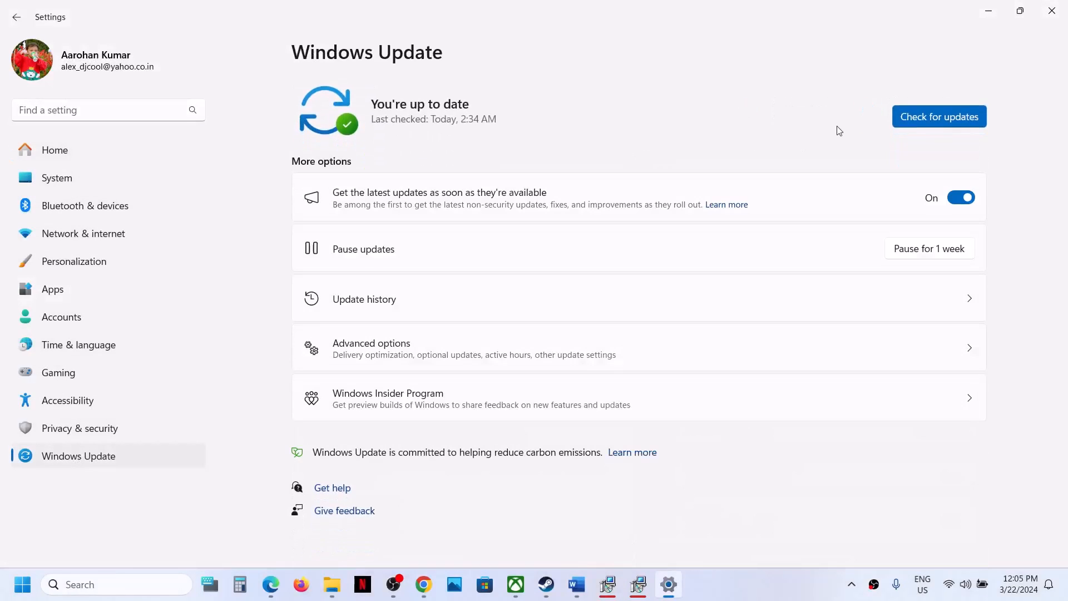
click(924, 117)
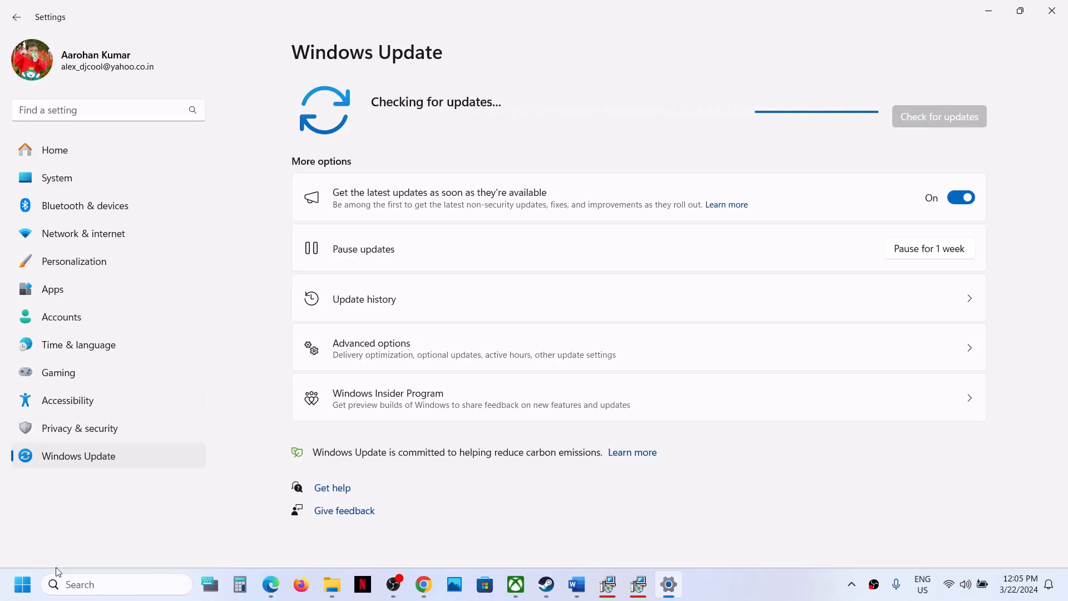
- Look at the power options of the Start menu and close it without choosing one
click(22, 584)
click(404, 535)
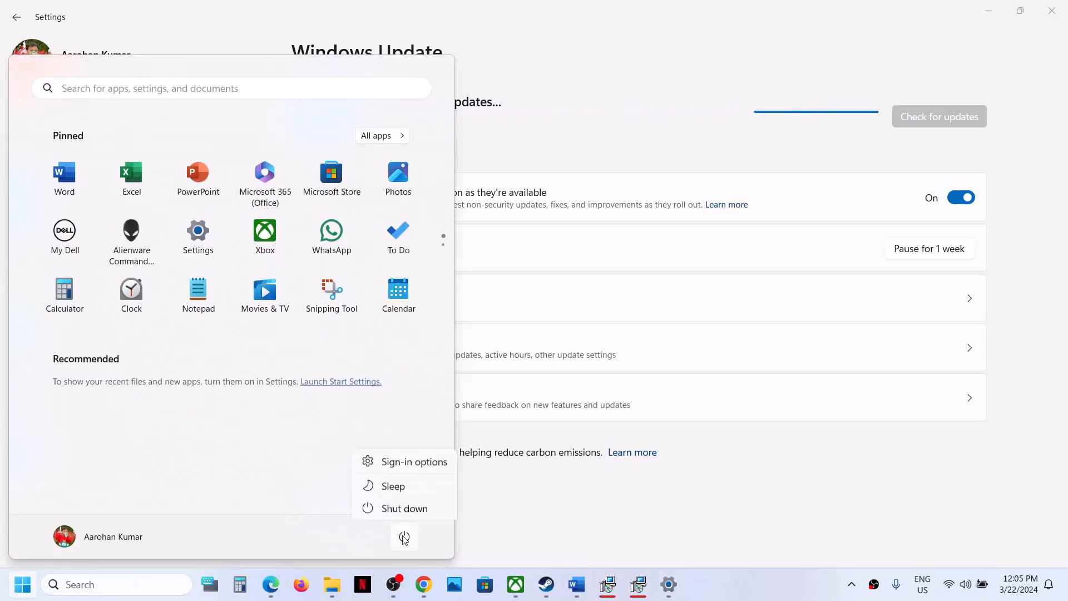
click(651, 499)
click(650, 498)
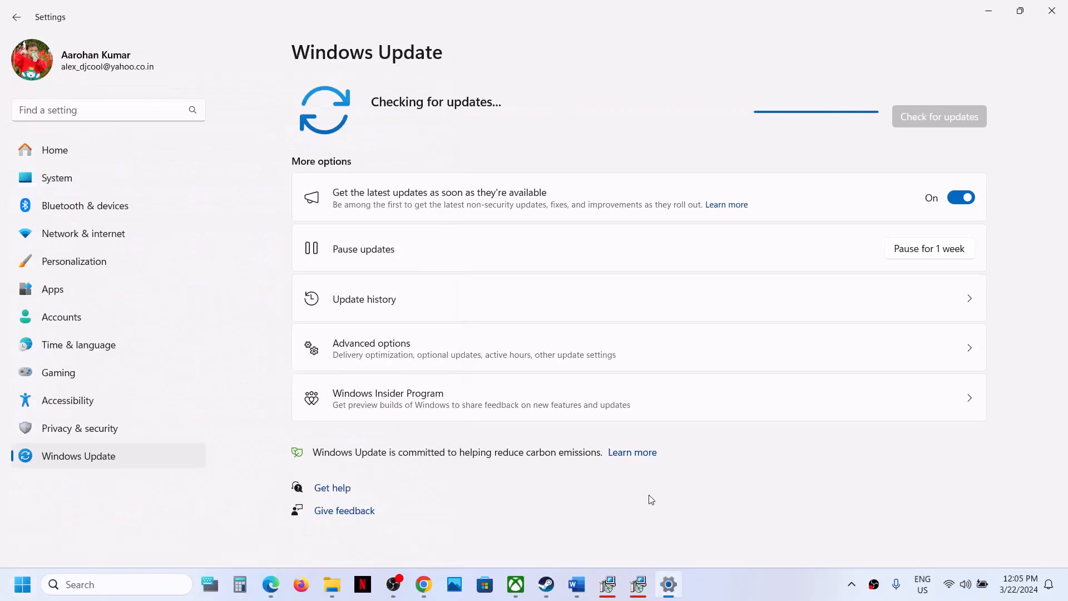
- Read step 17 in the Word document about windowed mode and lower video settings, highlighting its text
click(575, 587)
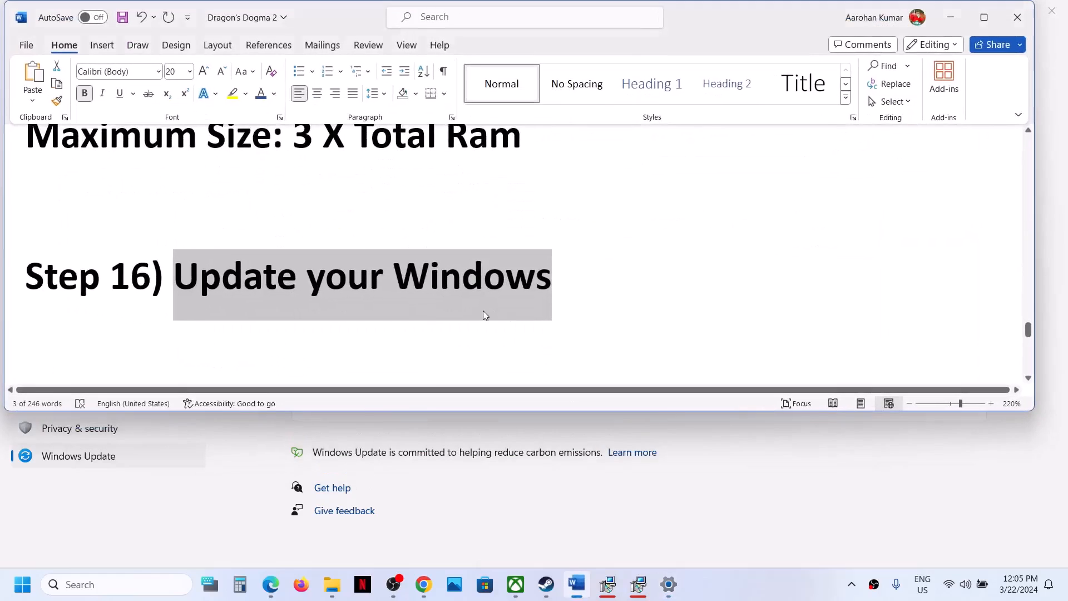
scroll(484, 311, down, 5)
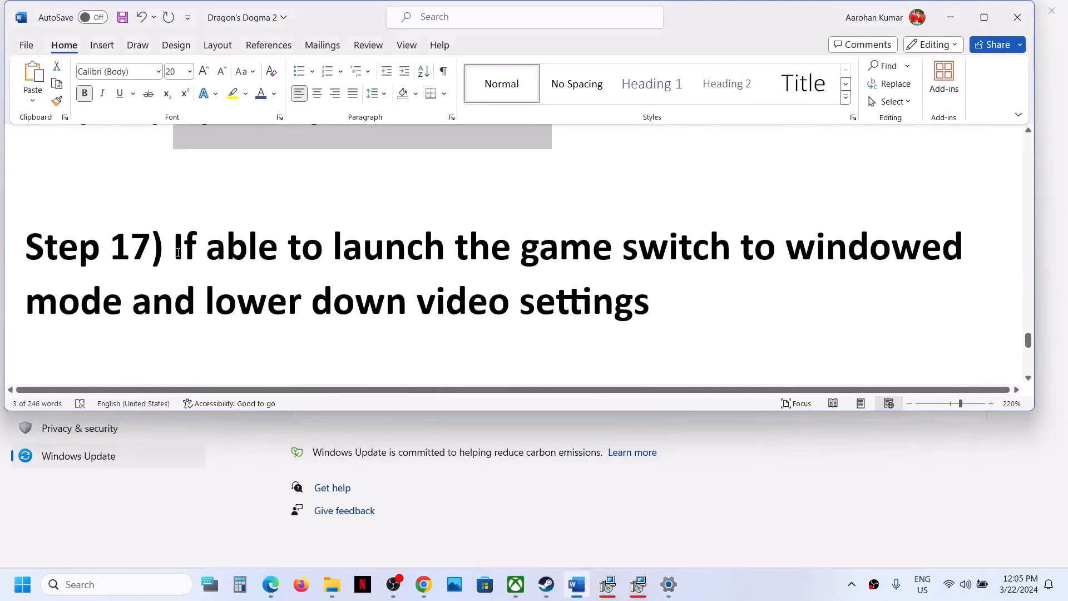
drag(178, 252, 583, 270)
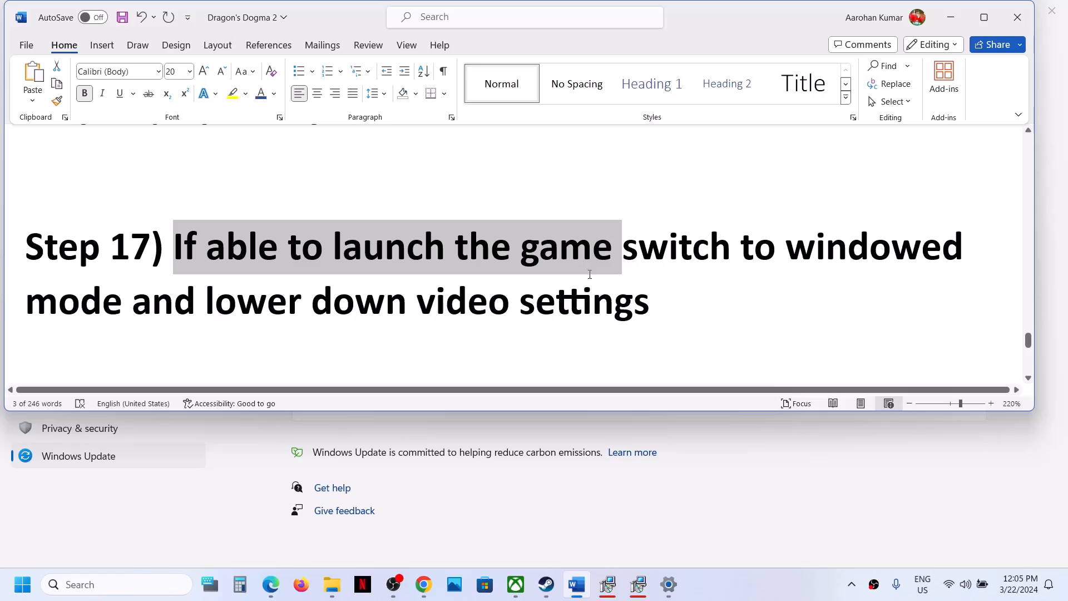
drag(589, 274, 654, 312)
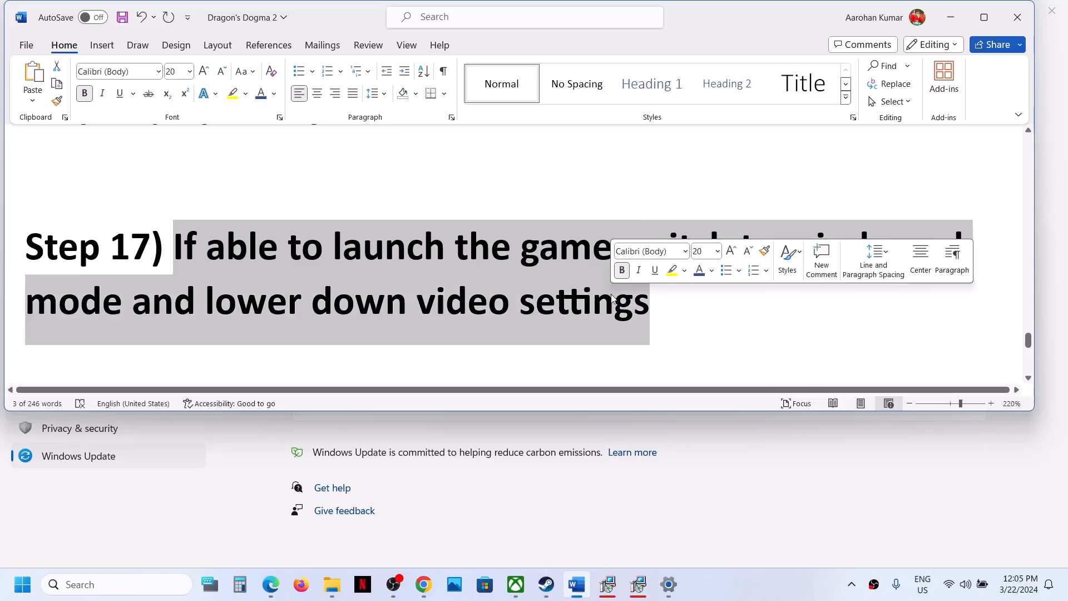
- Put Word away, launch Dragon's Dogma 2 from the Steam library and bring the game window to the front
click(950, 23)
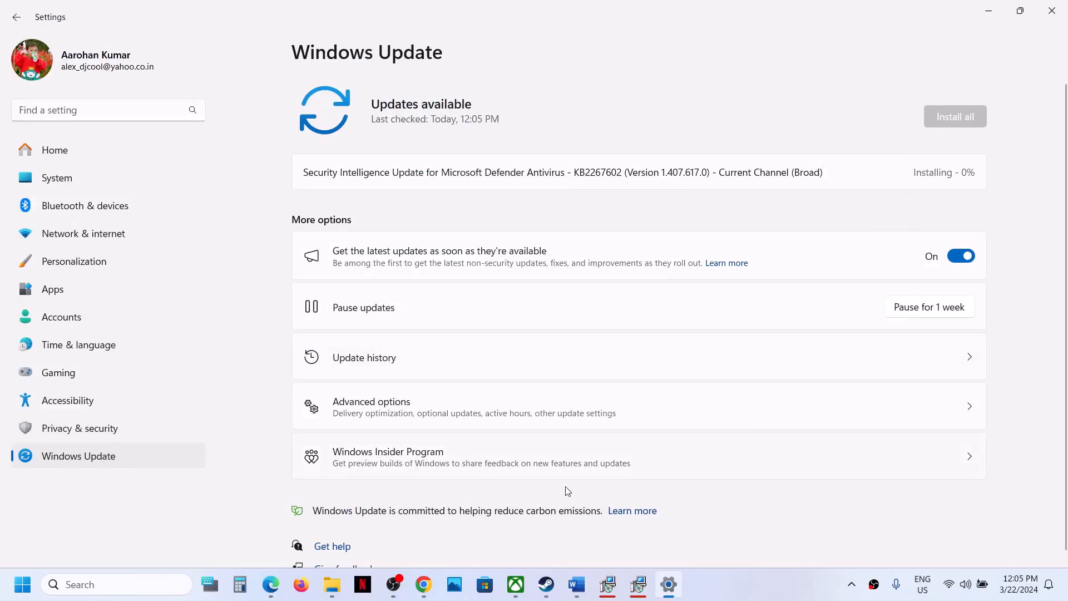
click(547, 593)
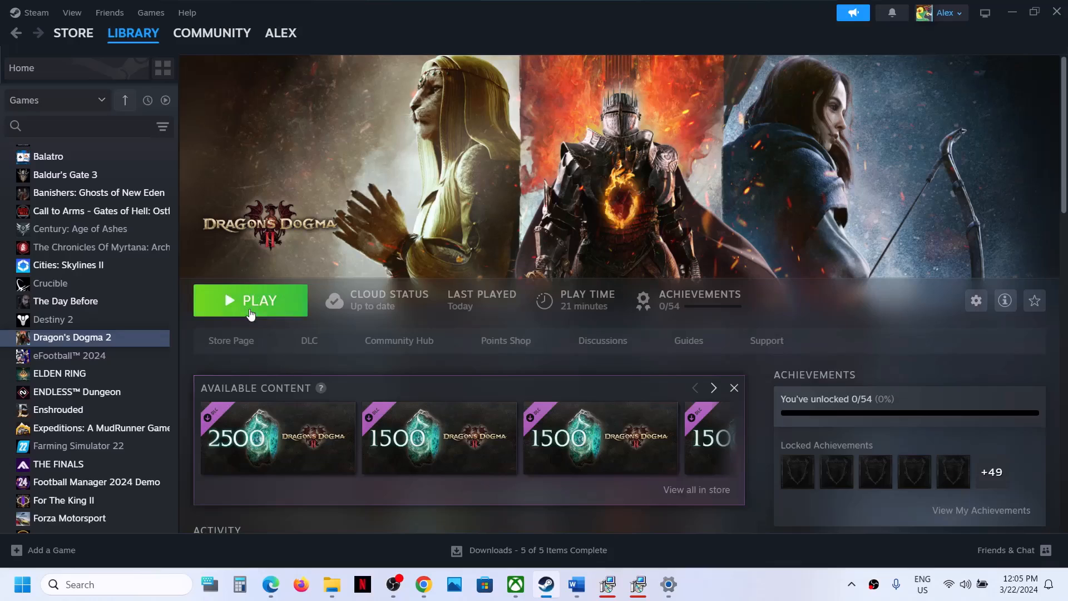
click(245, 306)
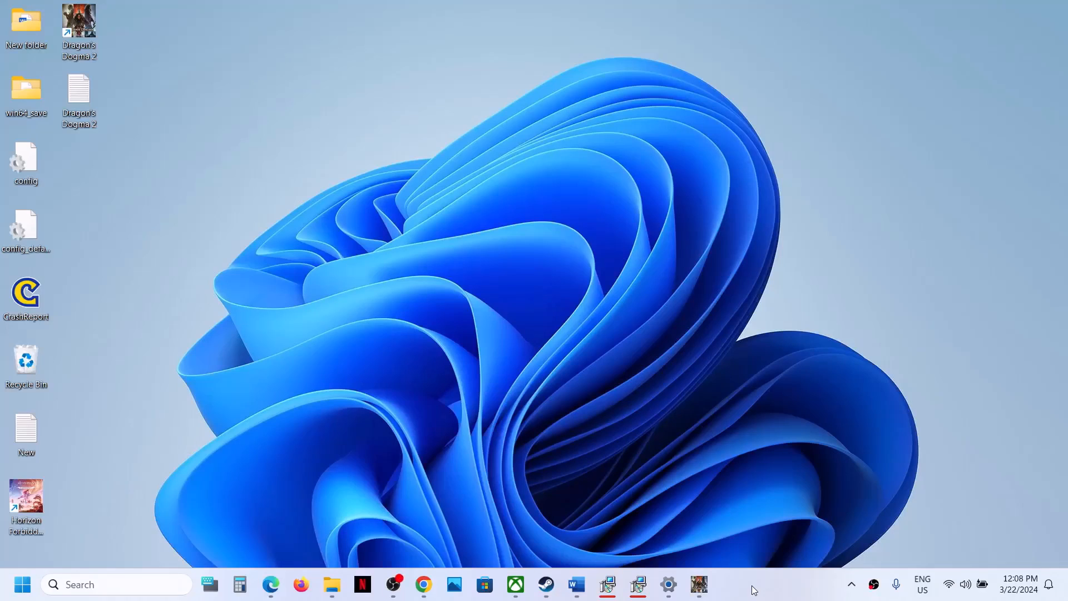
click(701, 584)
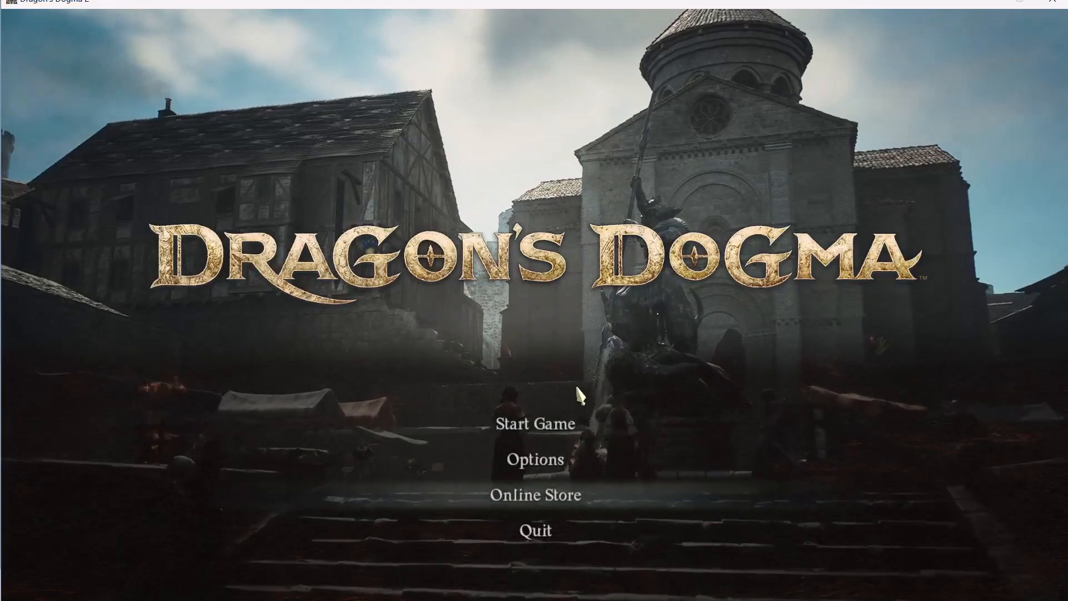
- Open the game's Options, check the Display settings and go to the Graphics settings
click(556, 462)
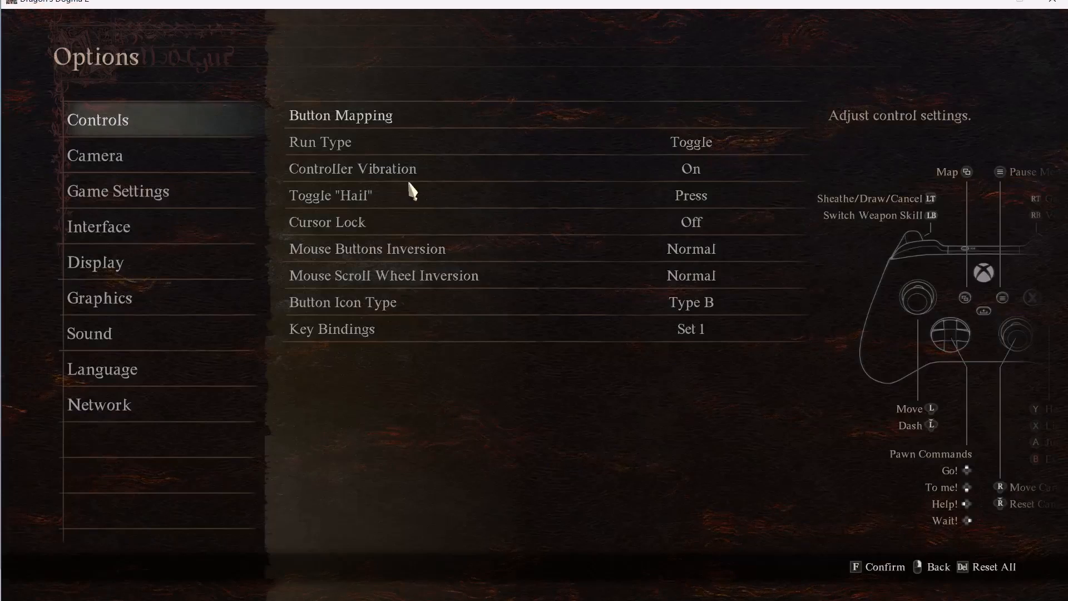
click(182, 226)
click(147, 270)
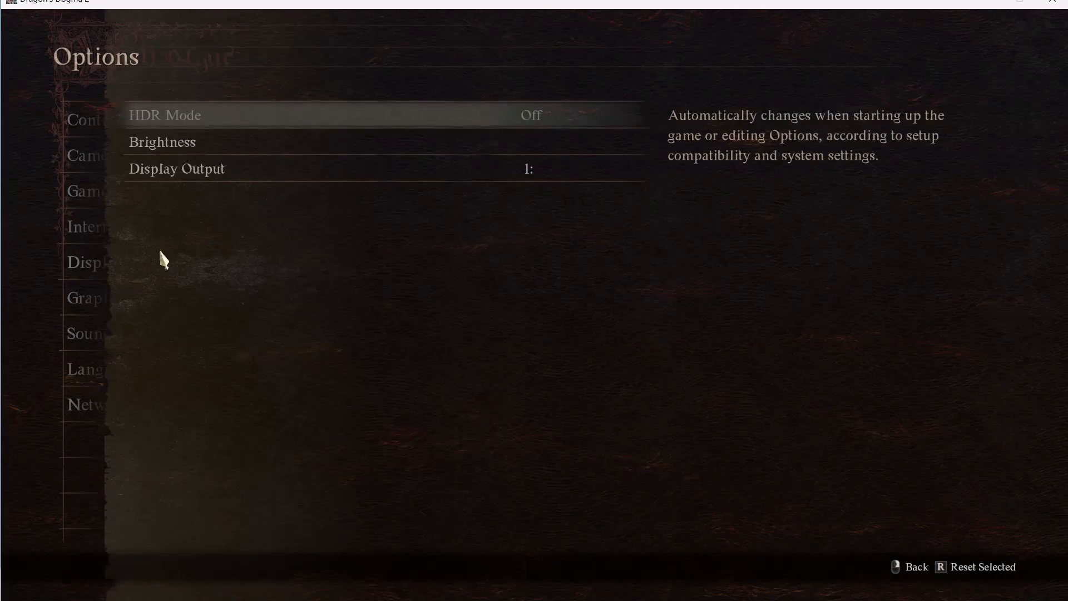
right_click(534, 128)
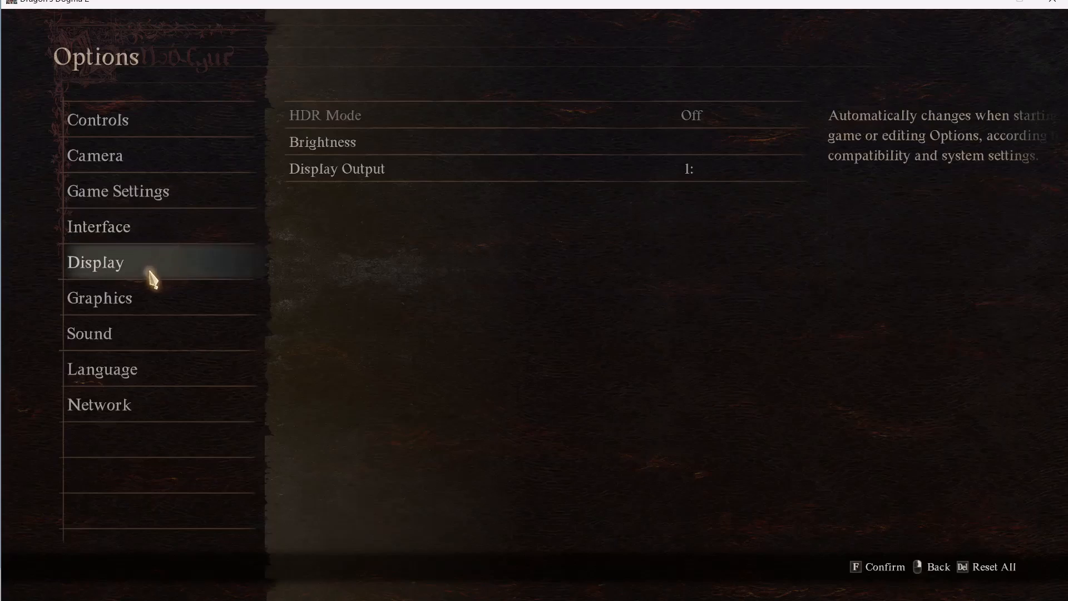
click(131, 298)
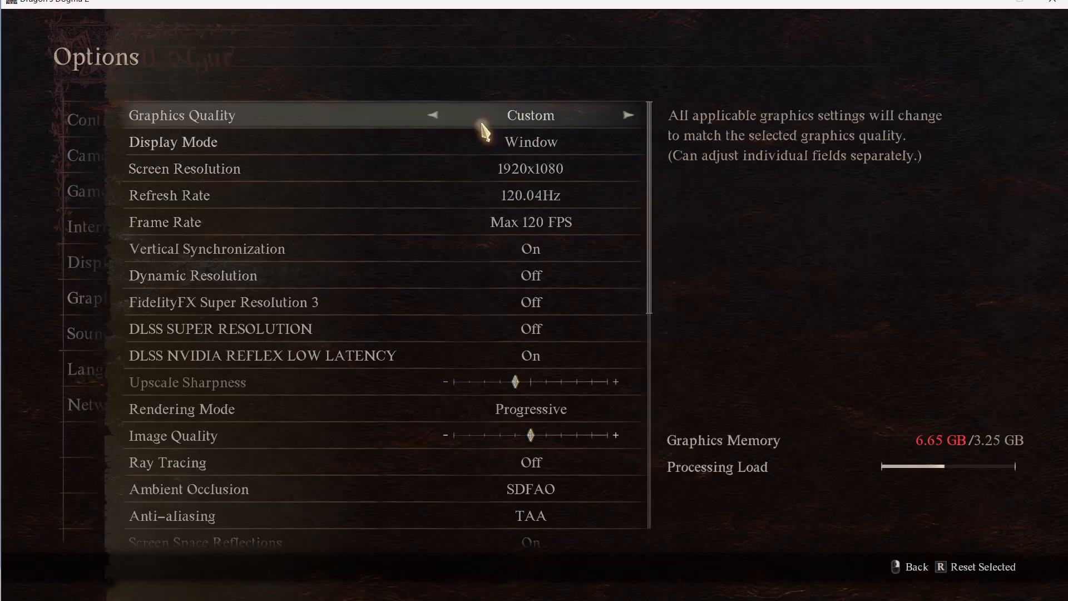
- Try the Low graphics quality preset, then set Graphics Quality to High, accepting the graphics memory warning
click(434, 115)
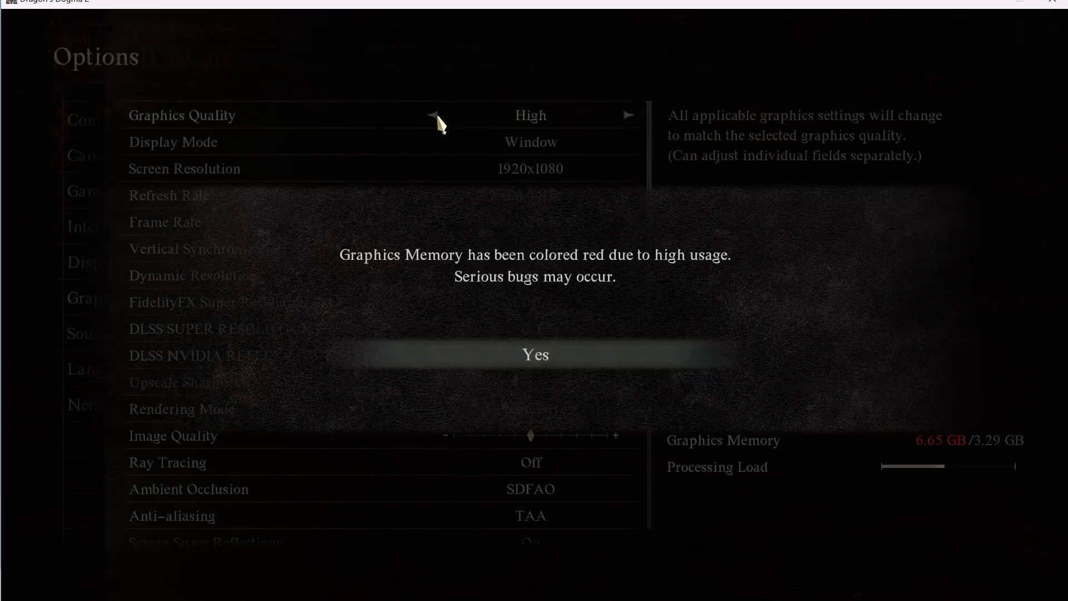
click(534, 353)
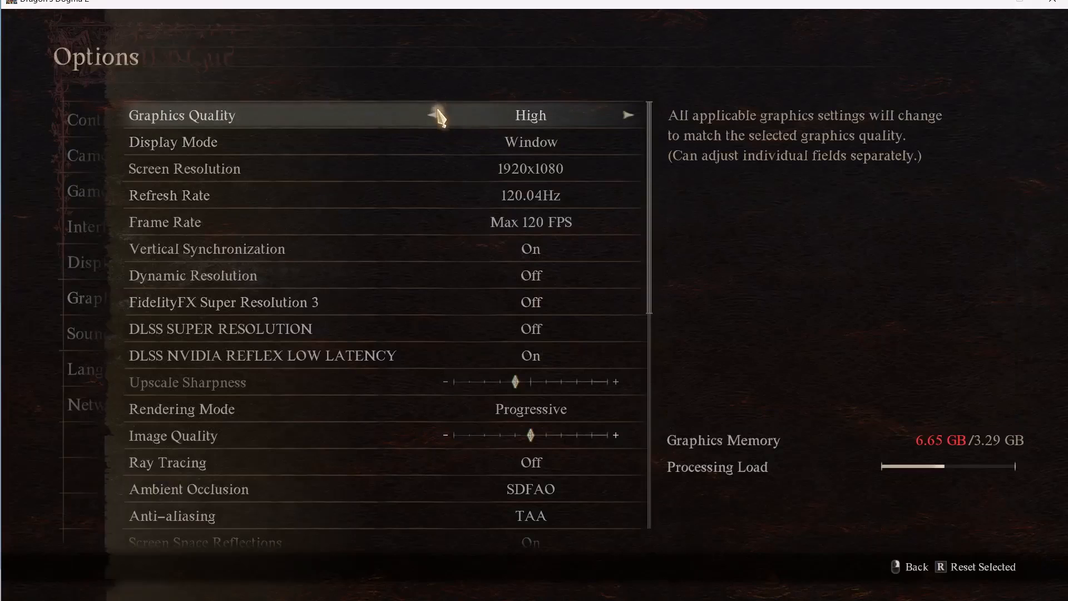
click(434, 115)
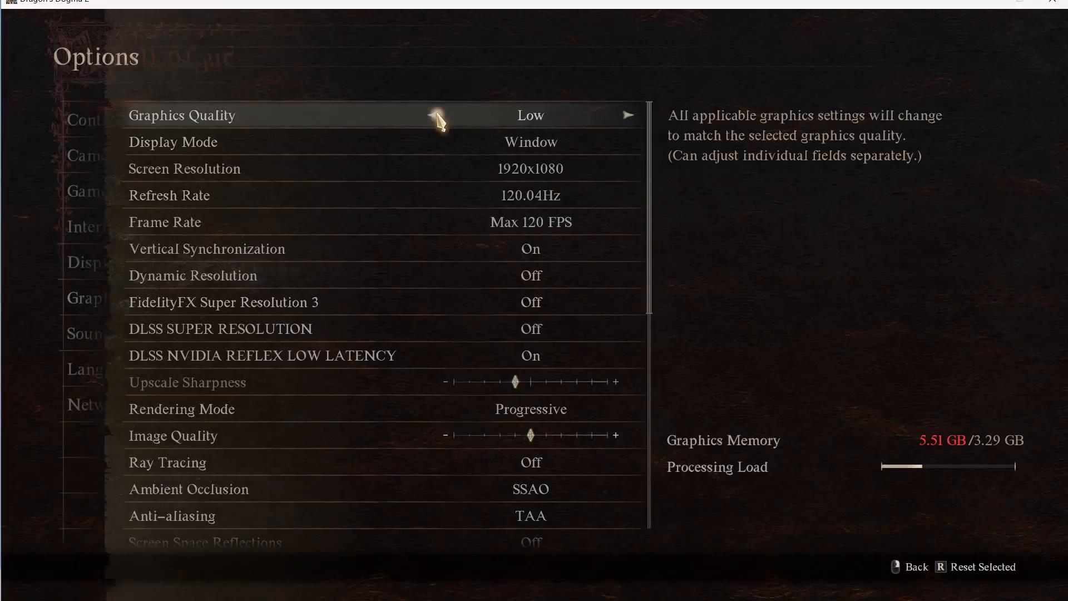
click(627, 114)
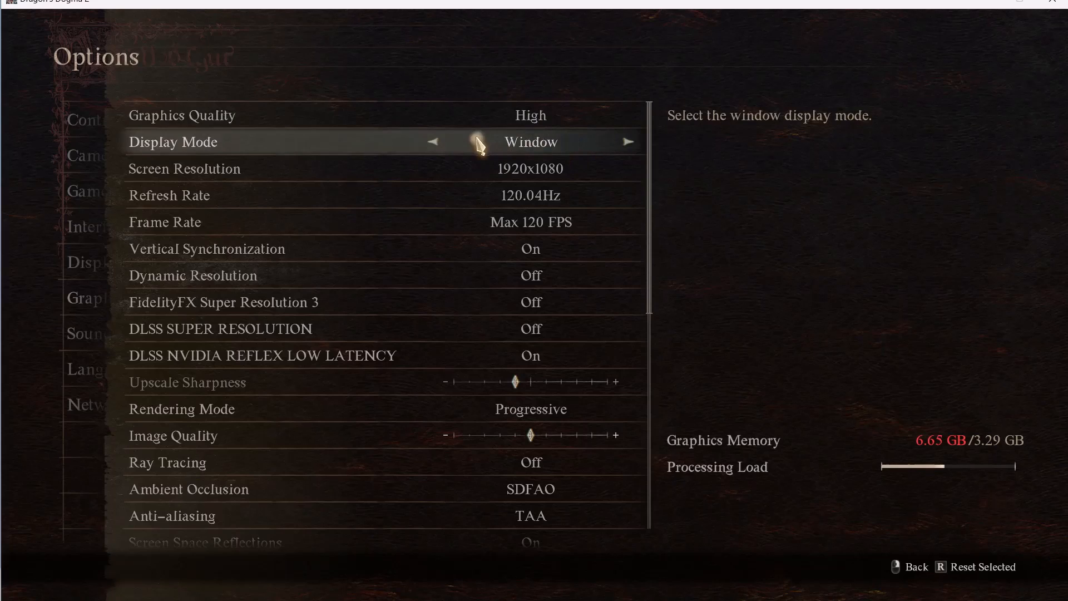
- Try the Borderless Window and Full Screen display modes and return Display Mode to Window
click(434, 143)
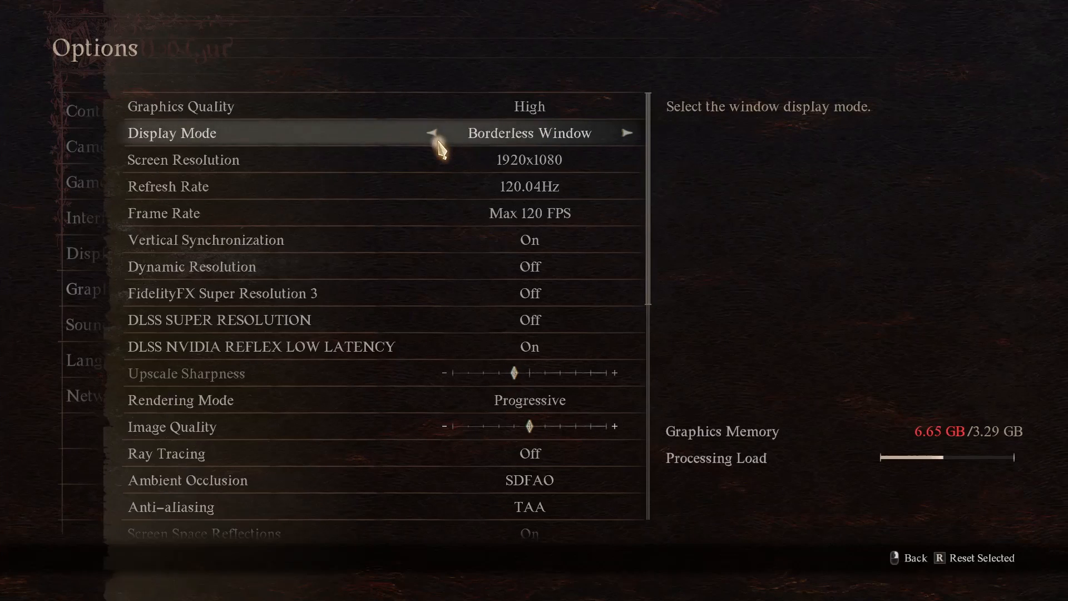
click(434, 136)
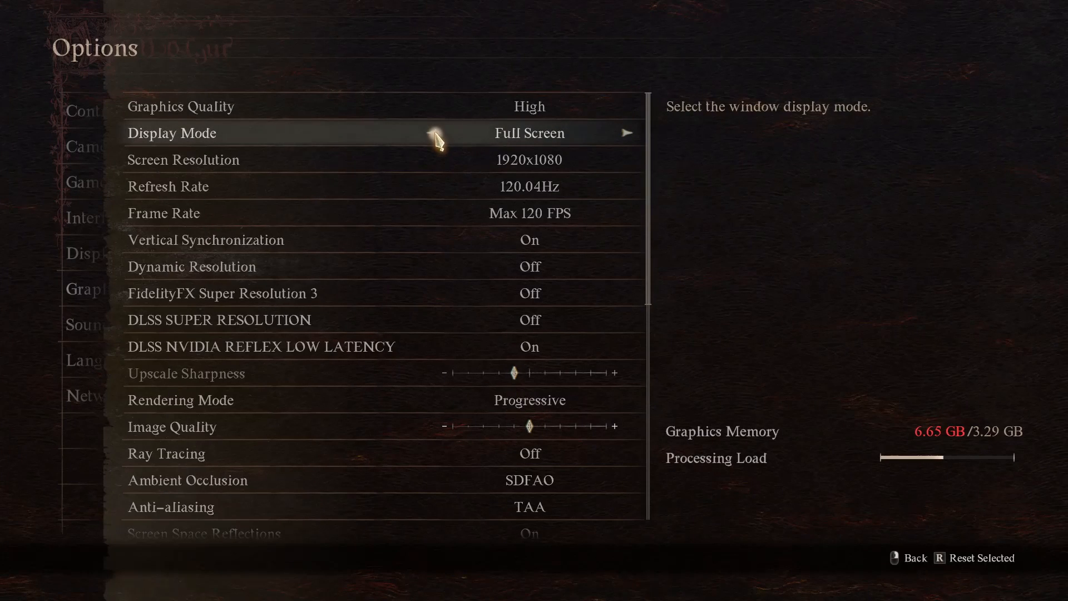
click(625, 134)
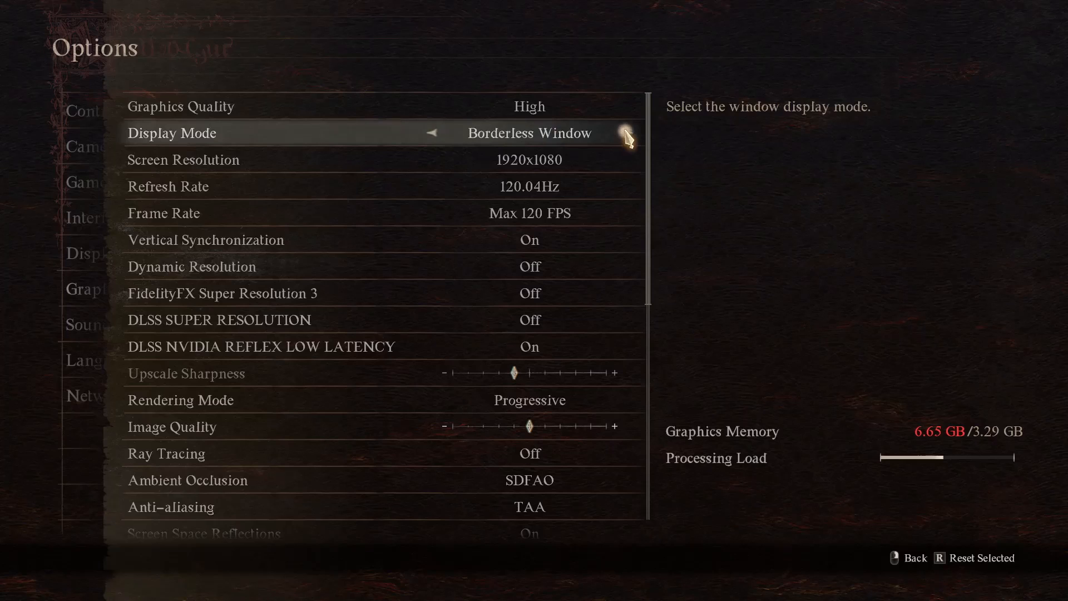
click(626, 133)
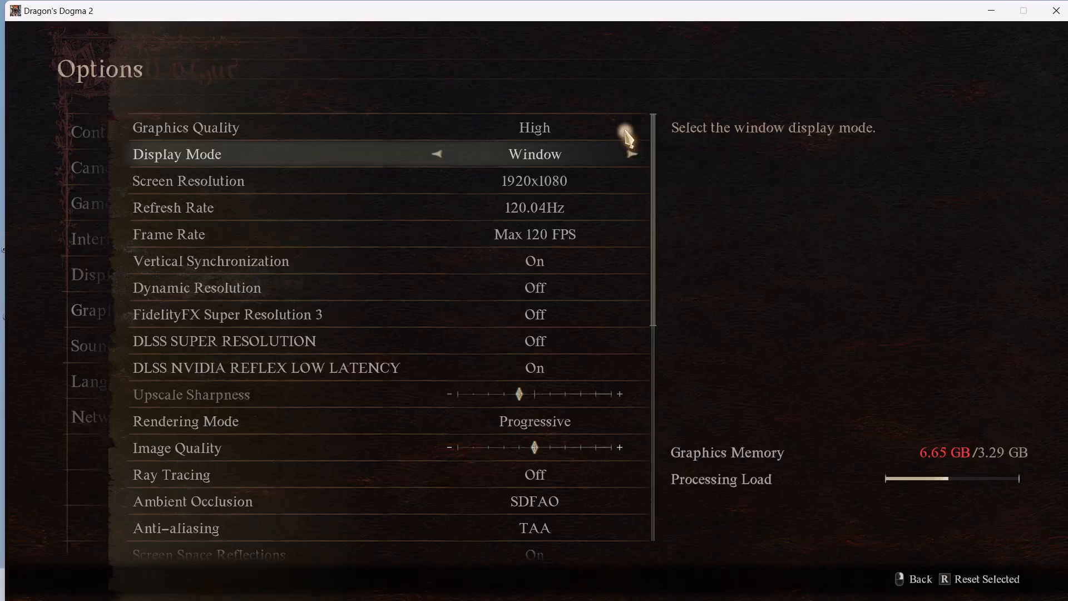
- Set the screen resolution to 1680x1050, keep it, and set the refresh rate to 60.01Hz
click(440, 181)
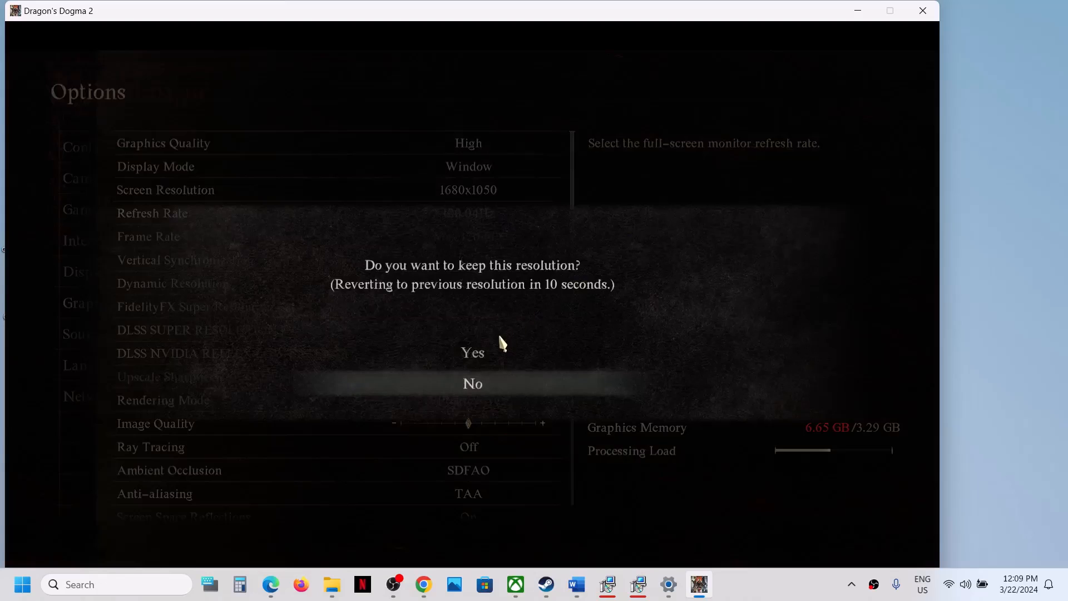
click(483, 352)
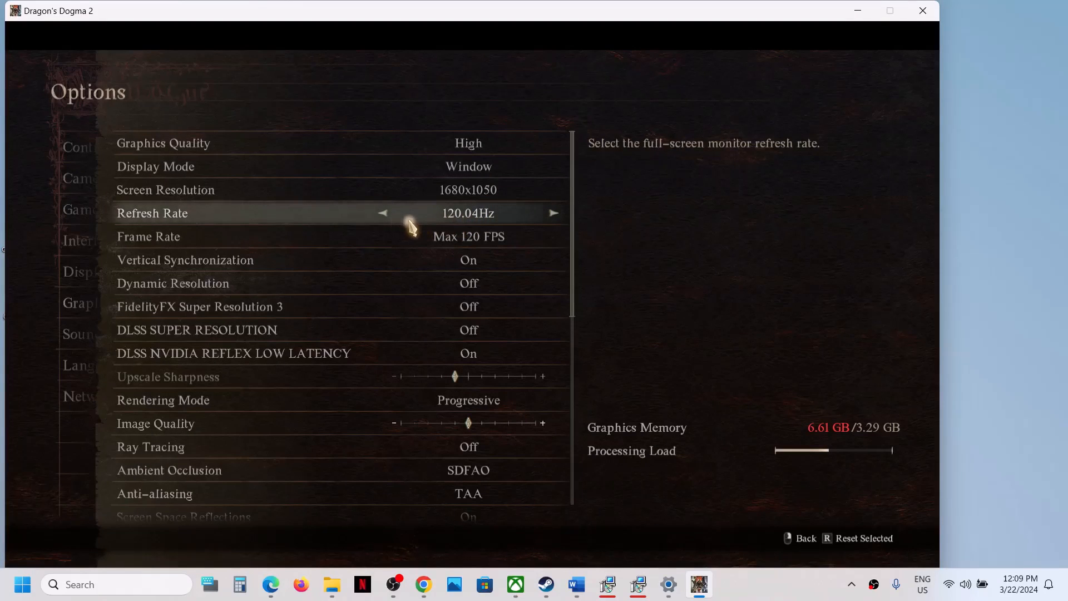
click(553, 214)
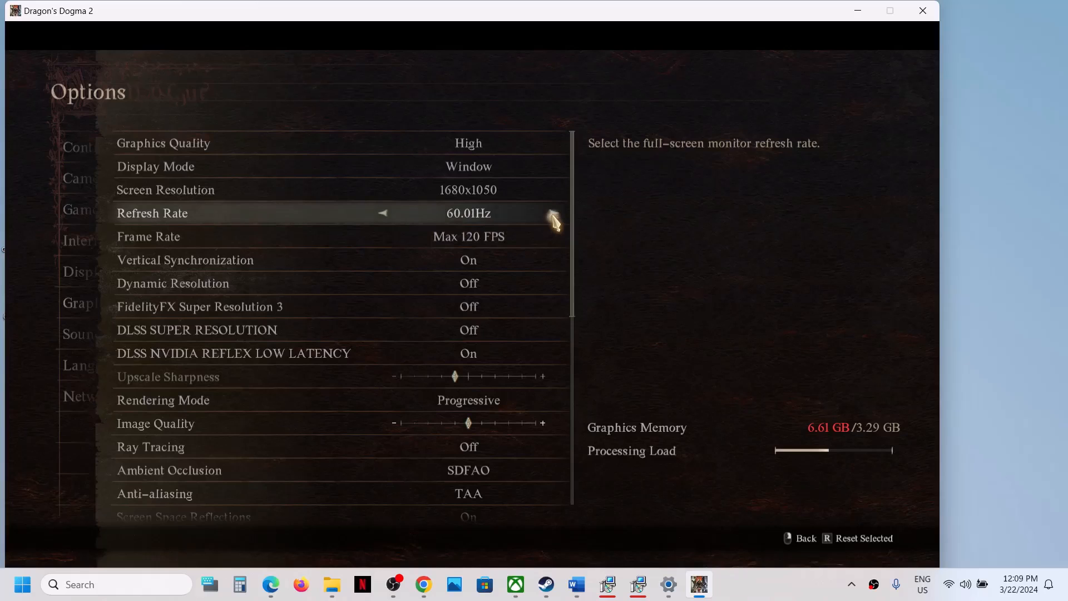
click(553, 214)
click(553, 215)
click(553, 215)
click(383, 217)
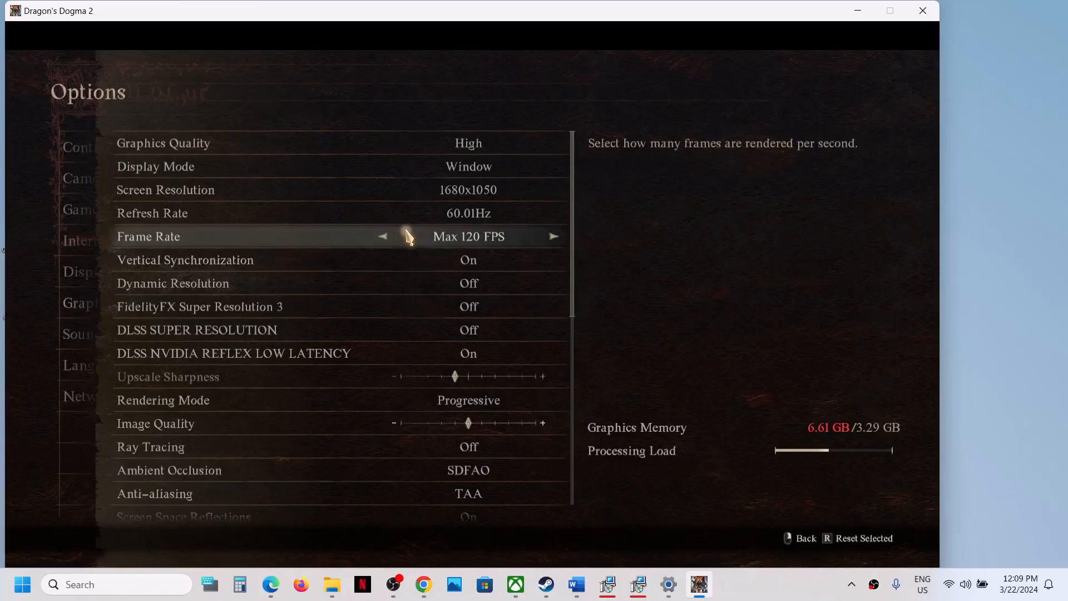
- Limit the frame rate to Max 60 FPS and set FidelityFX Super Resolution 3 to Performance
click(385, 237)
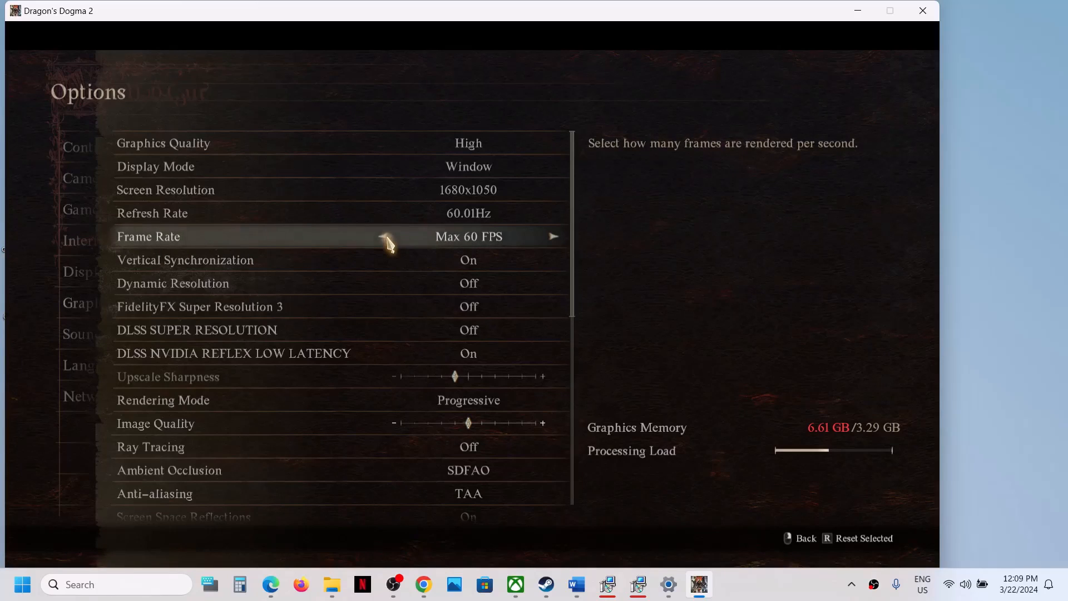
click(554, 238)
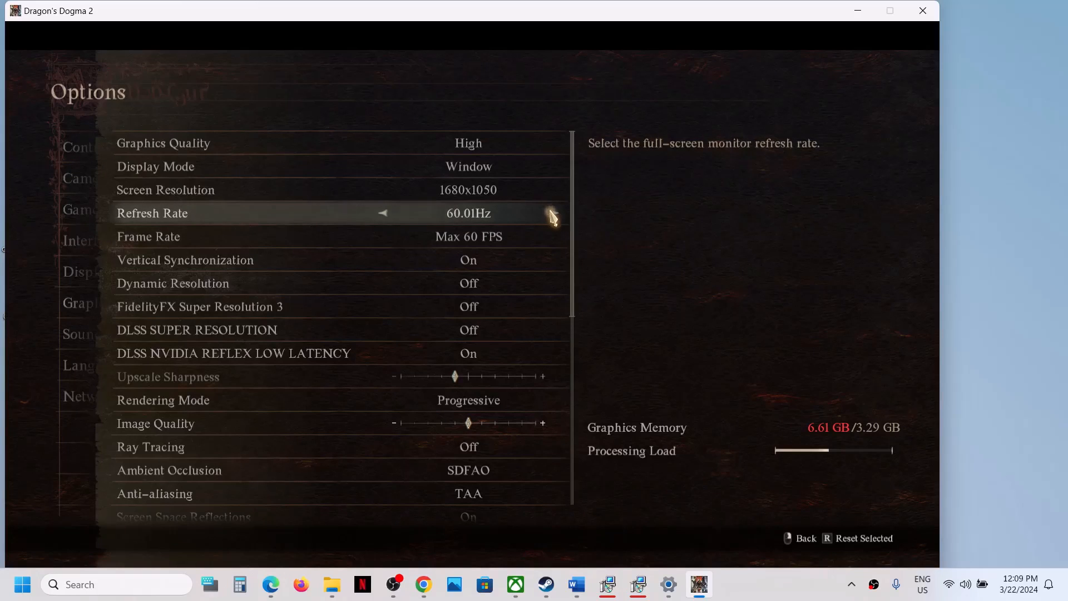
click(553, 214)
click(552, 214)
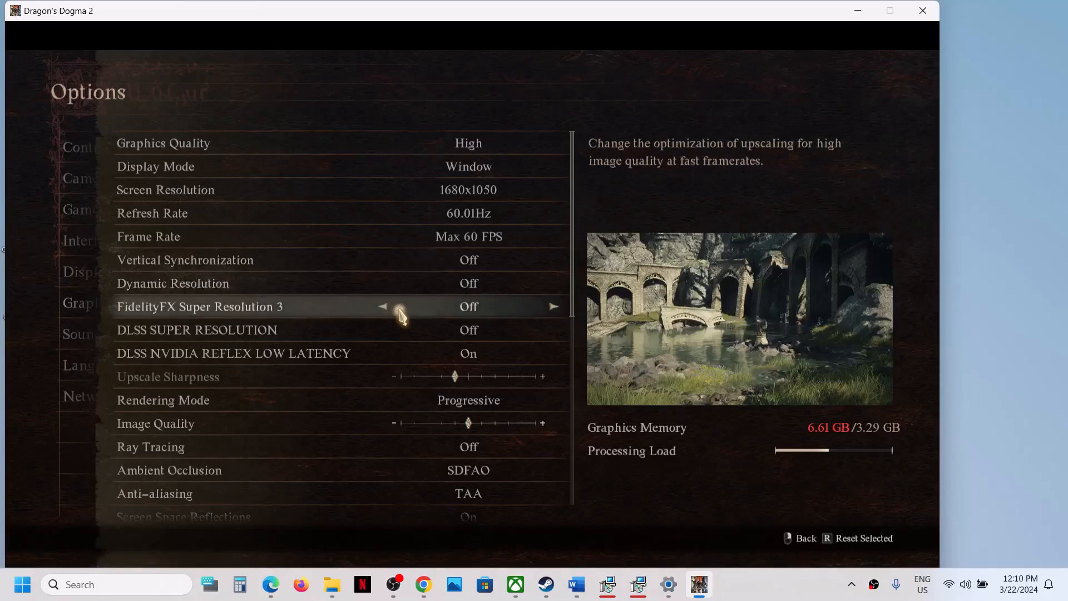
click(387, 307)
click(387, 308)
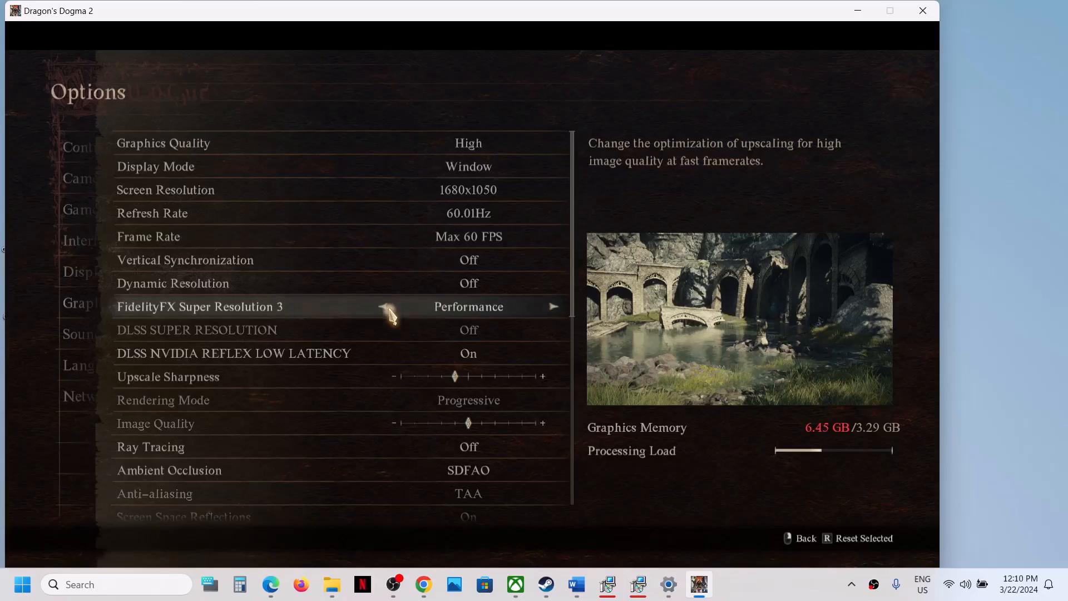
- Turn FidelityFX Super Resolution 3 off in the graphics options
click(388, 309)
click(387, 308)
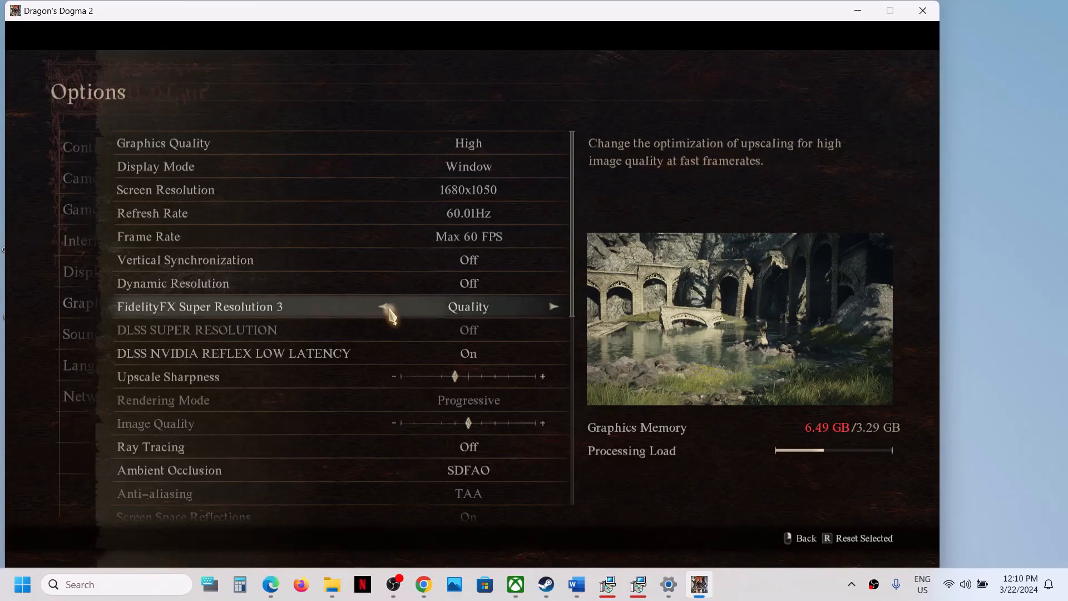
click(388, 308)
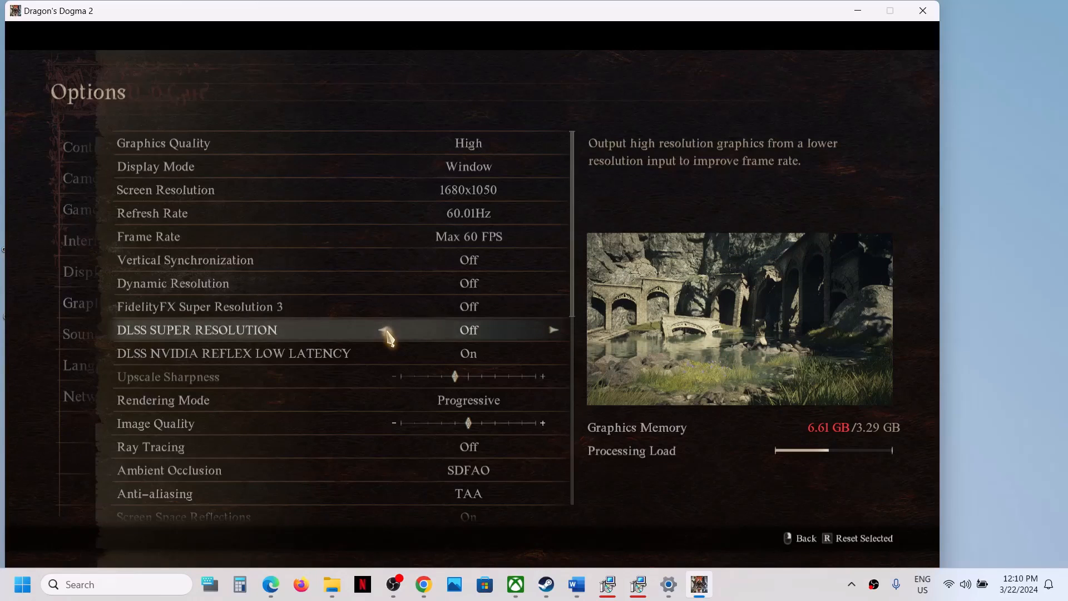
- Set DLSS Super Resolution to Quality and turn DLSS NVIDIA Reflex Low Latency off
click(388, 332)
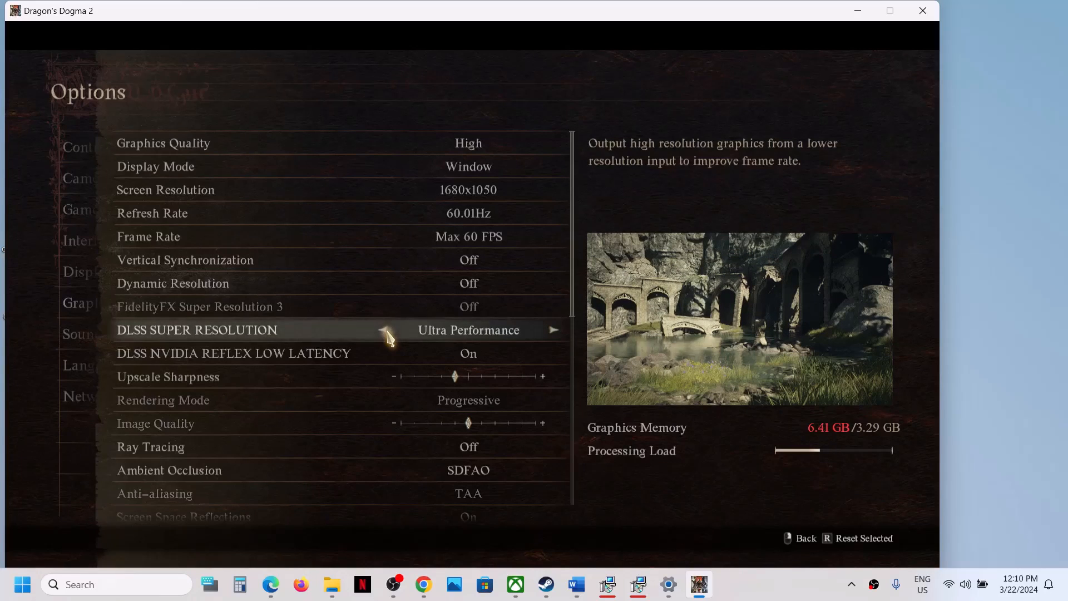
click(387, 332)
click(387, 332)
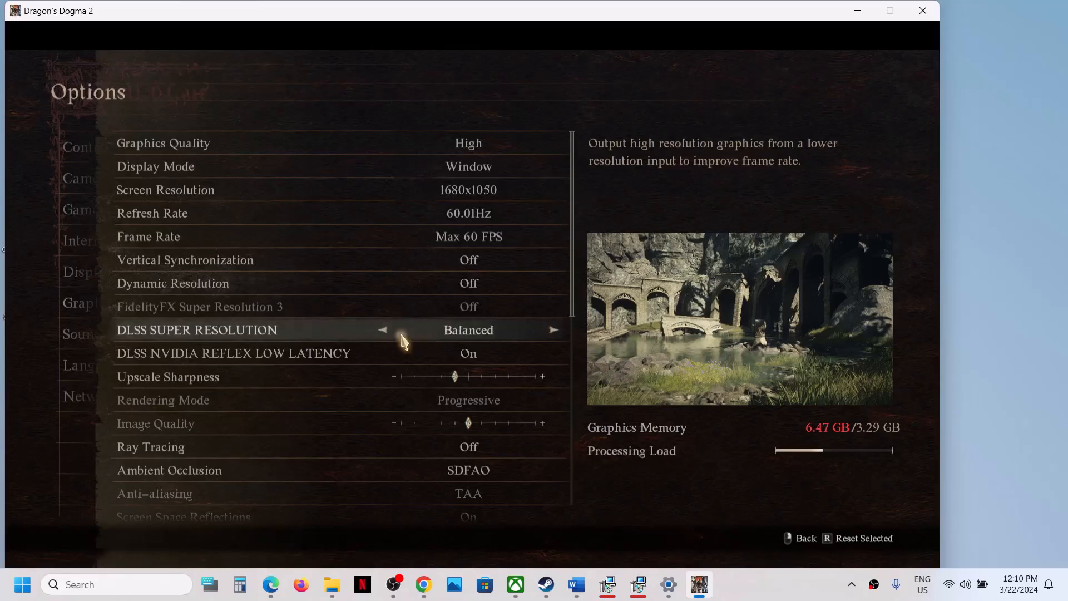
click(389, 332)
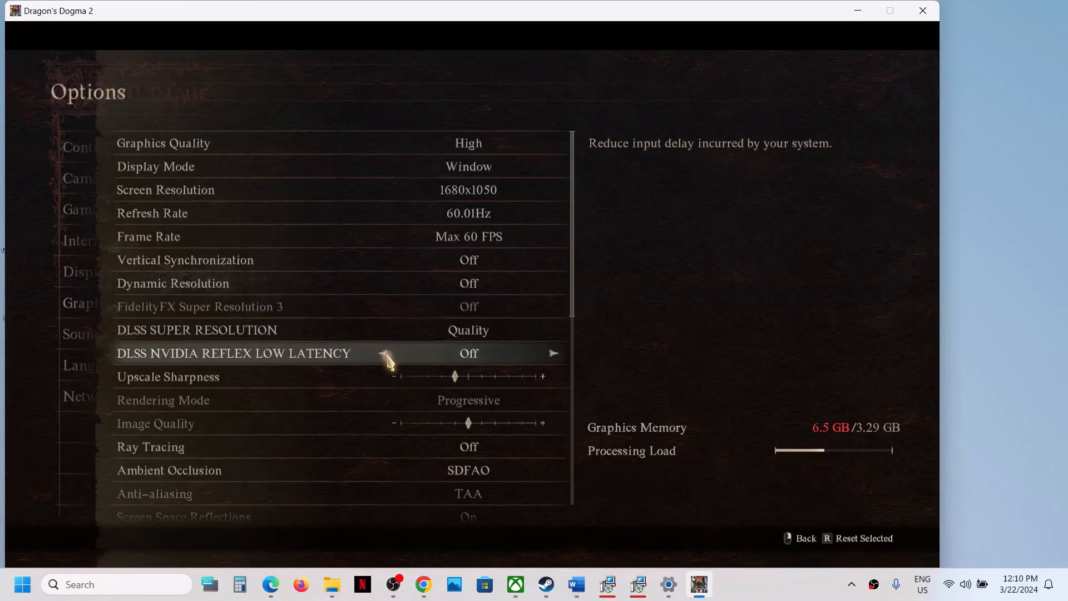
- Try Ray Tracing switched on and return it to Off
scroll(423, 359, down, 5)
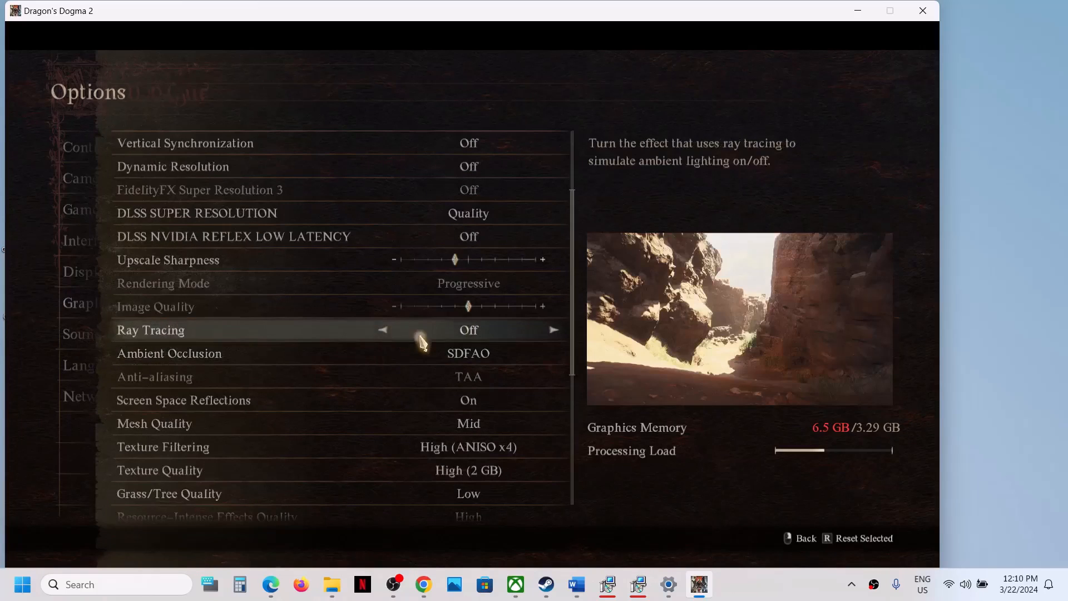
click(388, 330)
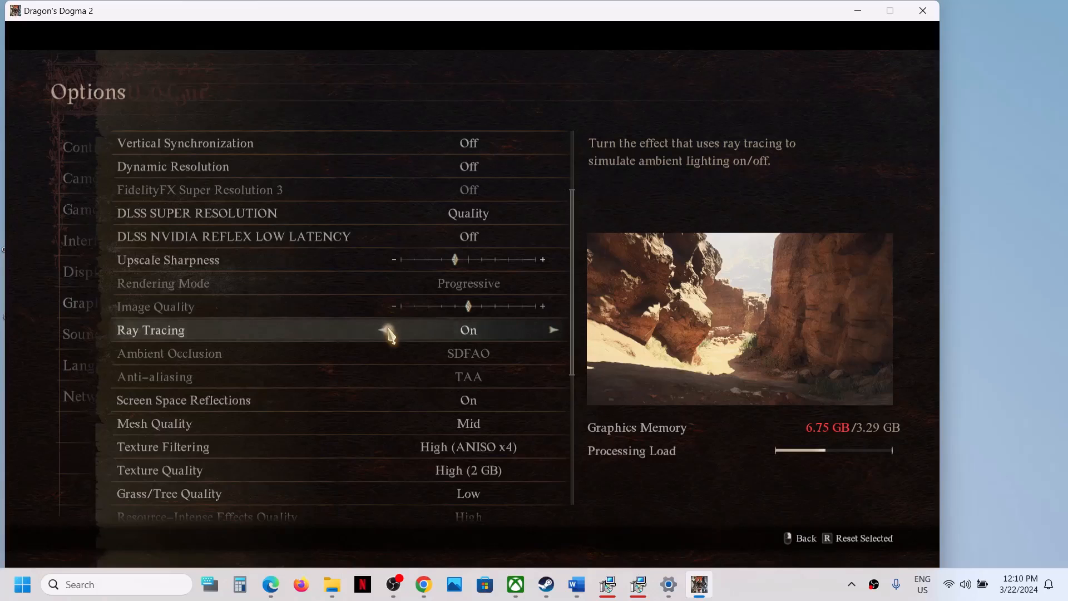
click(388, 331)
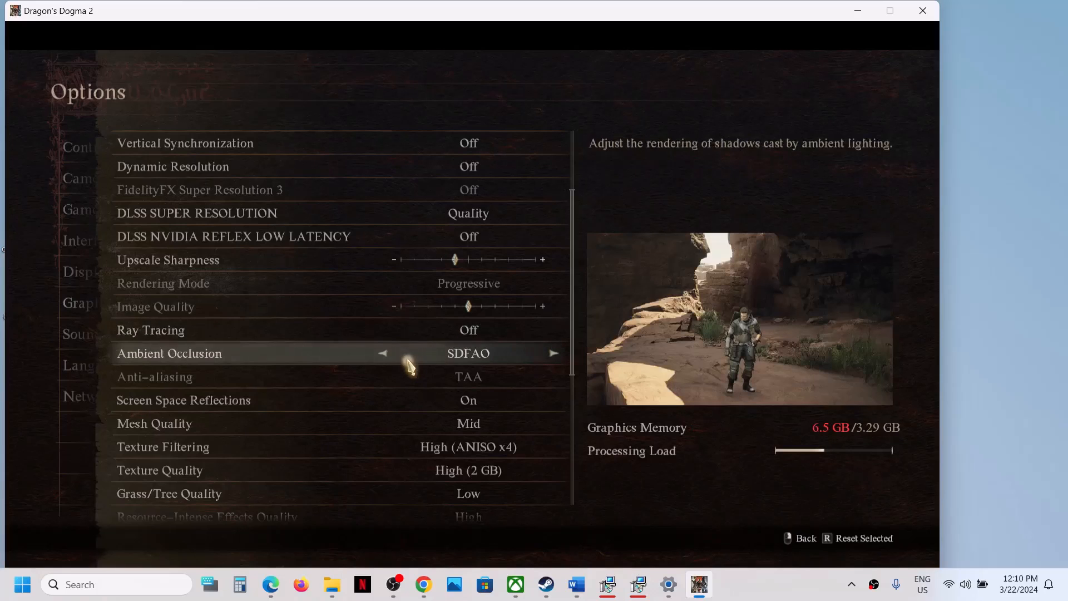
- Lower Texture Quality to High (1 GB), Resource-Intense Effects Quality to Low and Shadow Quality to Mid
scroll(409, 364, down, 4)
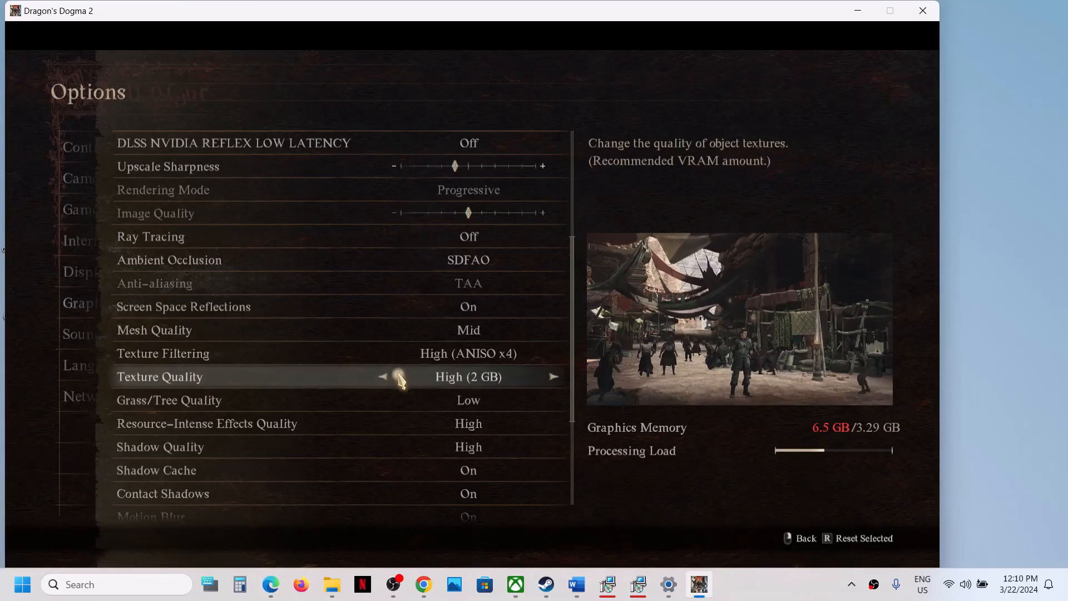
click(383, 378)
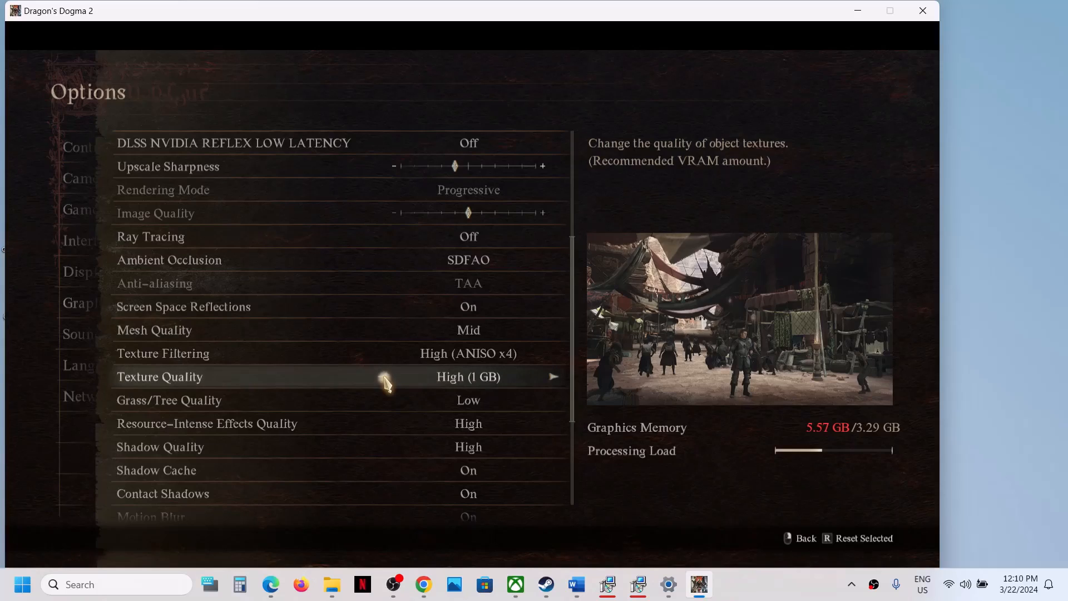
scroll(386, 381, down, 2)
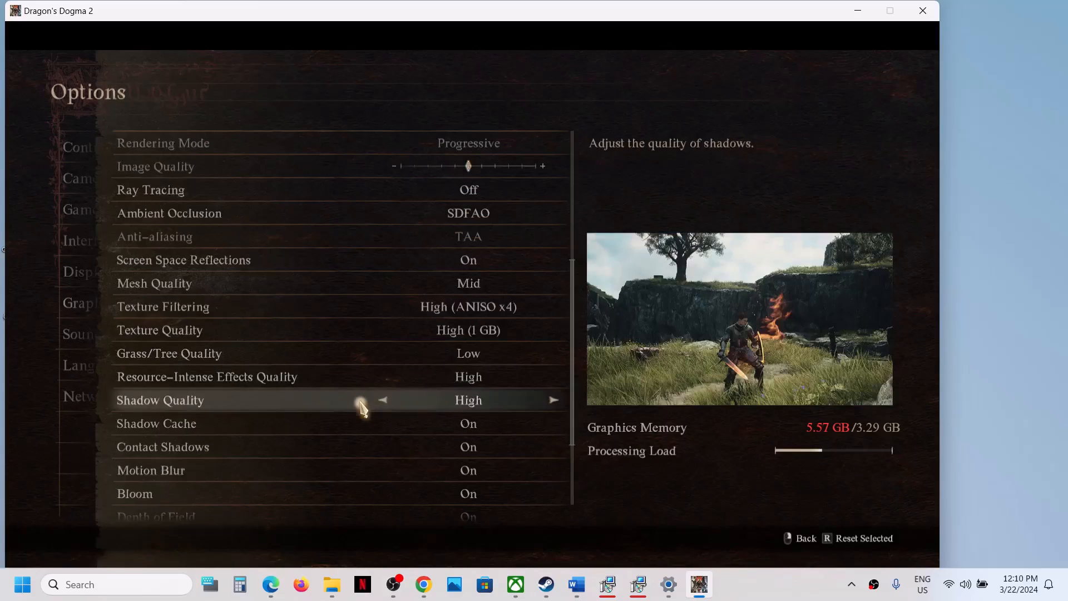
click(384, 378)
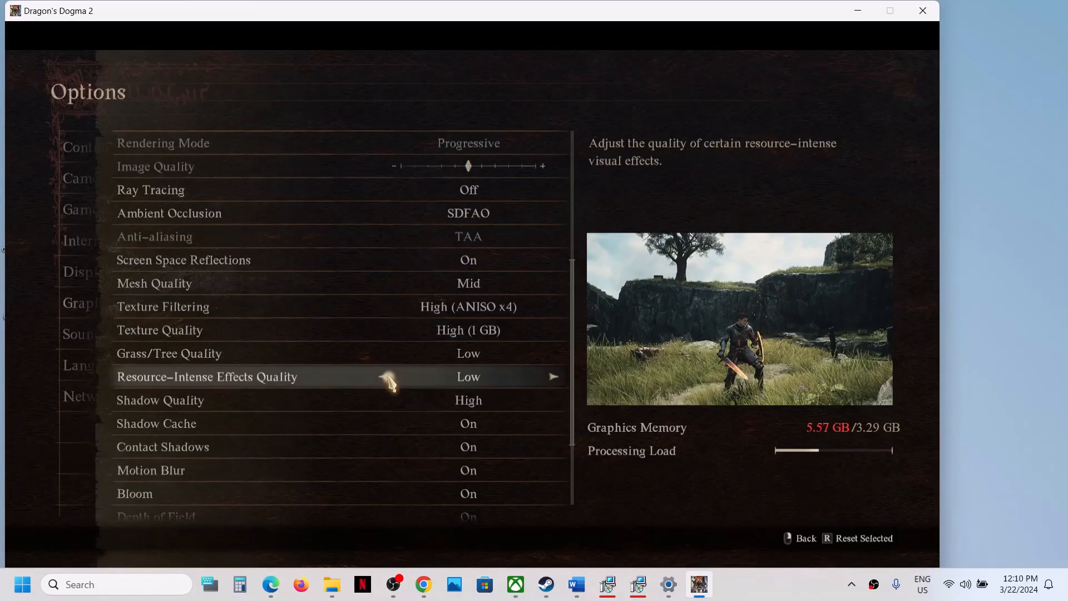
click(385, 401)
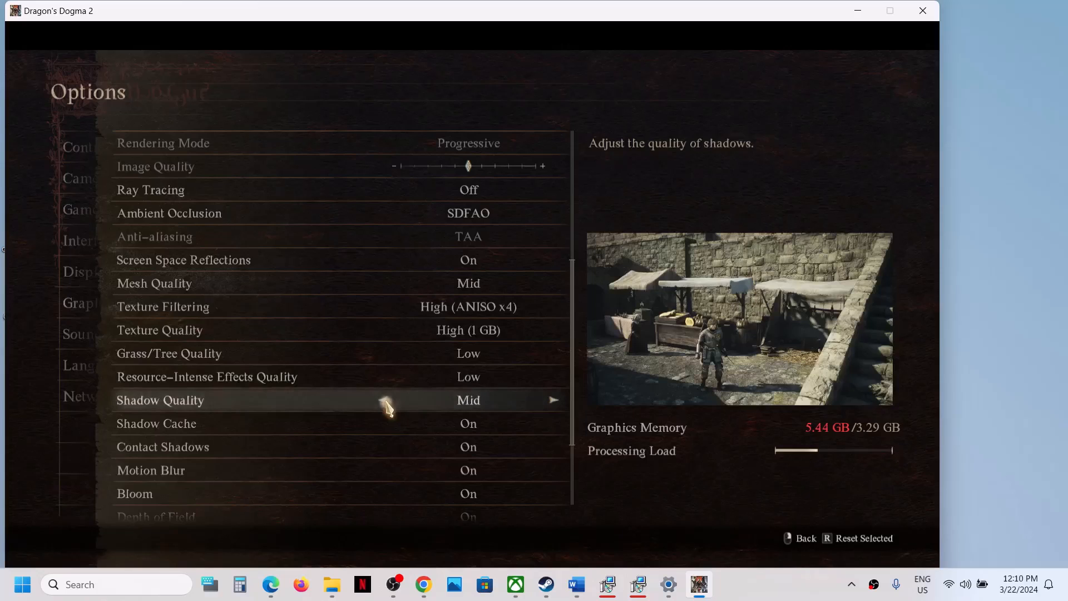
- Turn Motion Blur off and save the changed graphics settings
scroll(385, 406, down, 5)
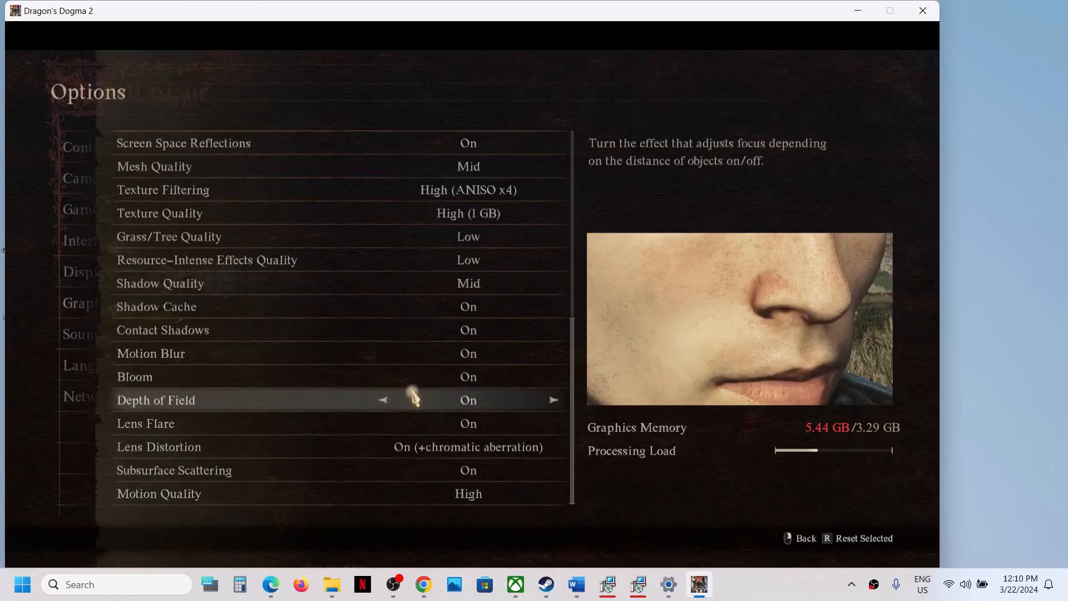
click(387, 355)
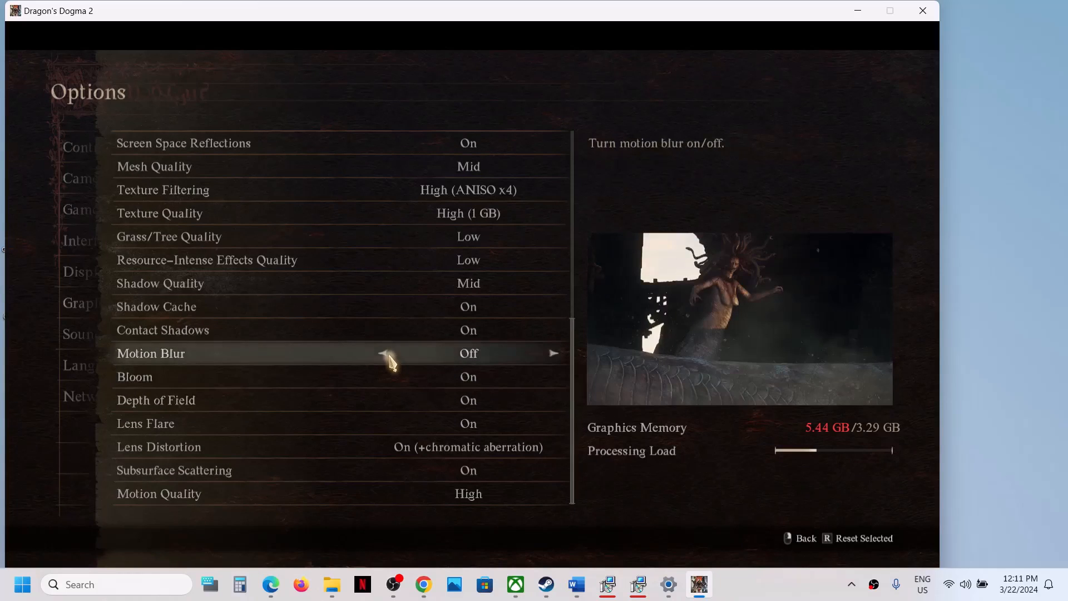
right_click(453, 353)
right_click(453, 352)
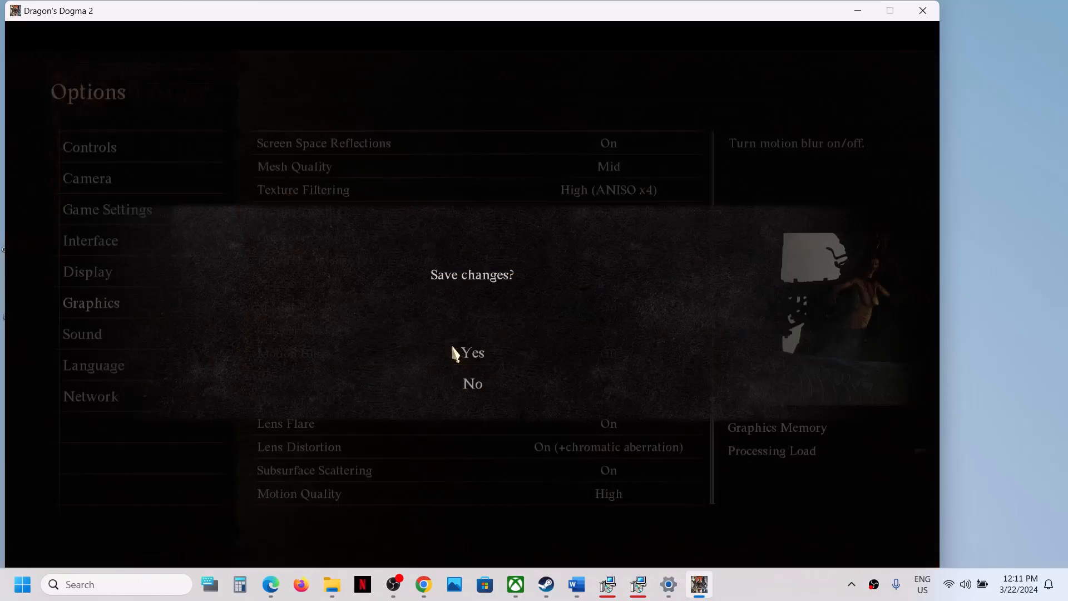
click(489, 354)
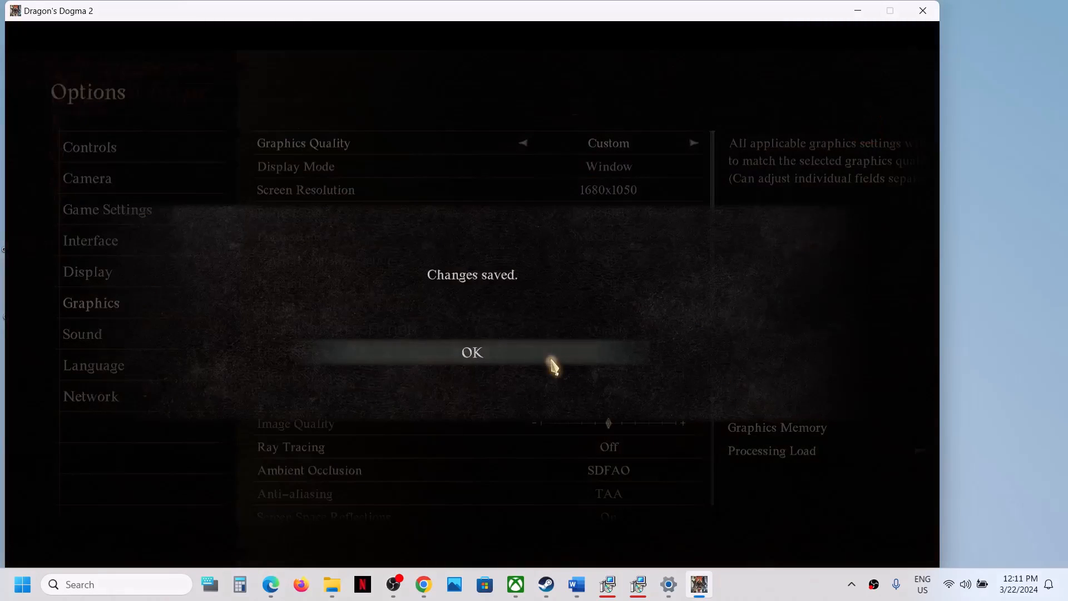
click(547, 357)
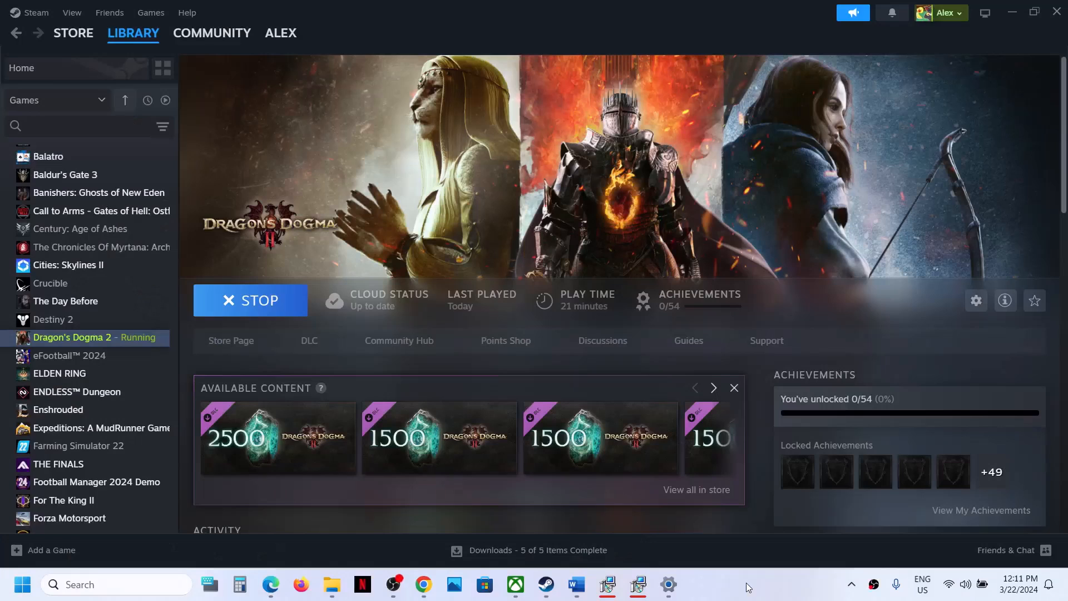
- Switch to the Word document, highlight "Update System BIOS" in Step 18, and check the computer's battery charge
click(584, 585)
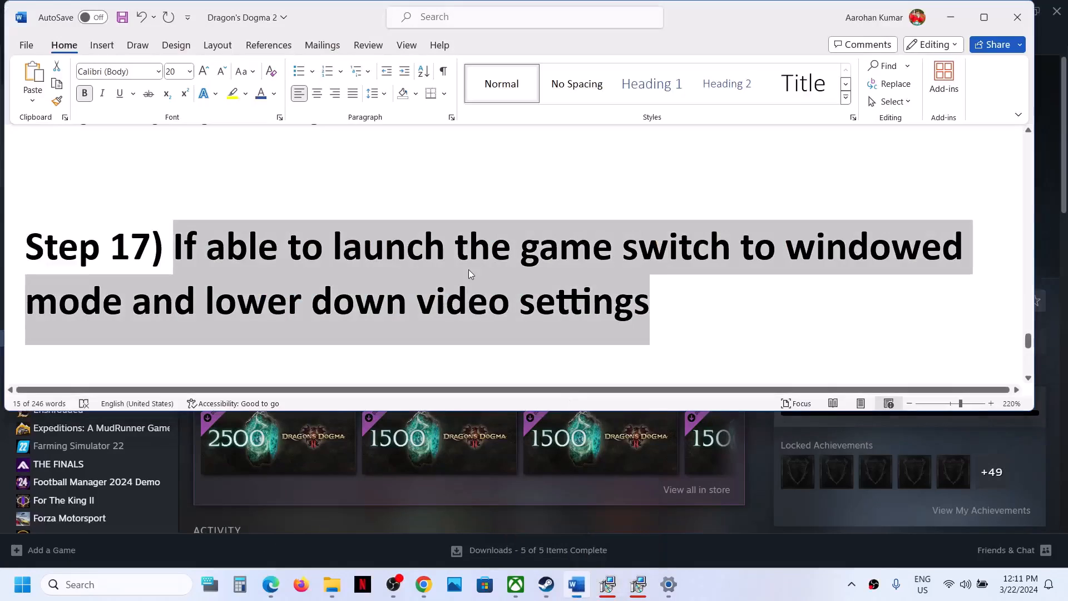
scroll(458, 270, down, 5)
scroll(458, 270, up, 2)
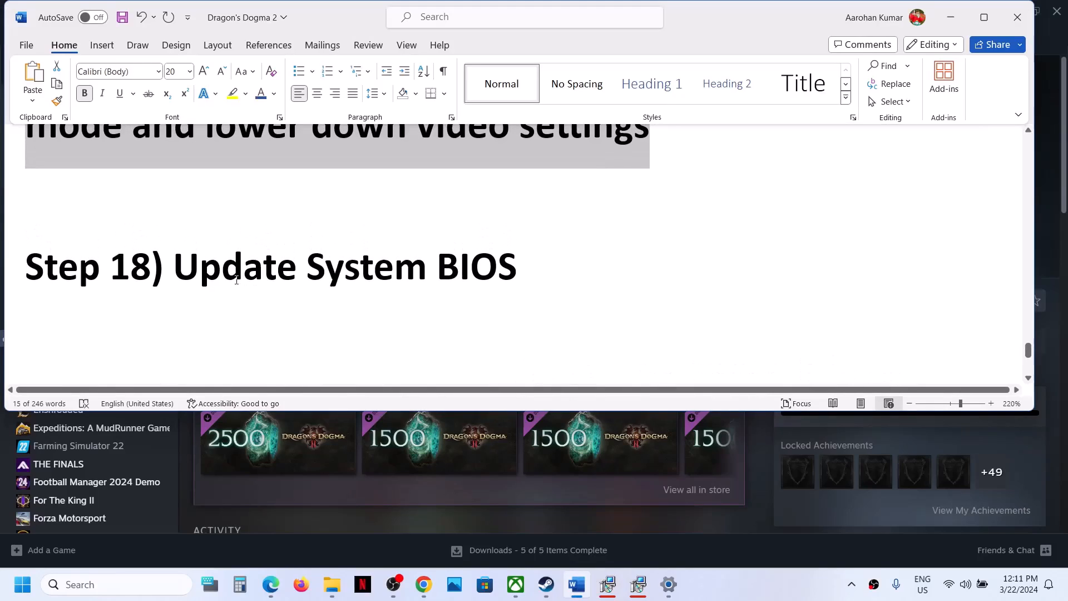
drag(193, 271, 490, 288)
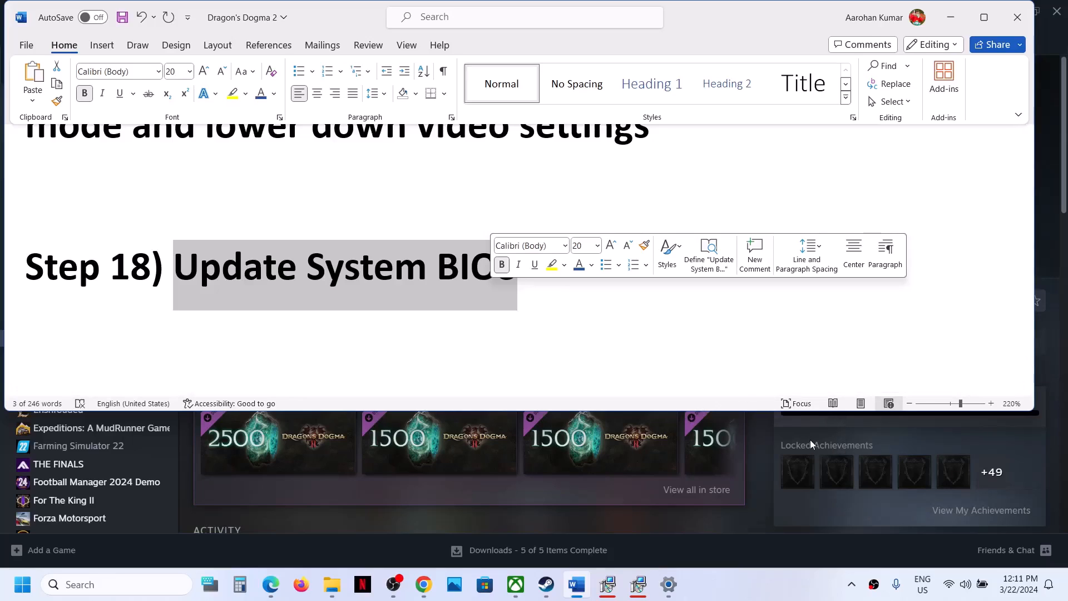
click(980, 587)
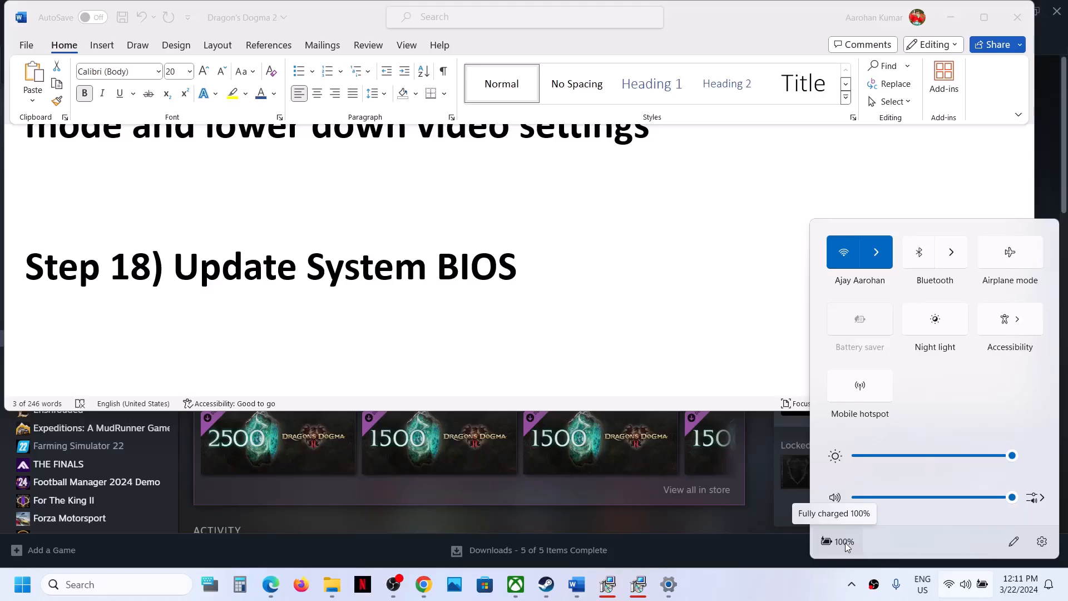
click(552, 257)
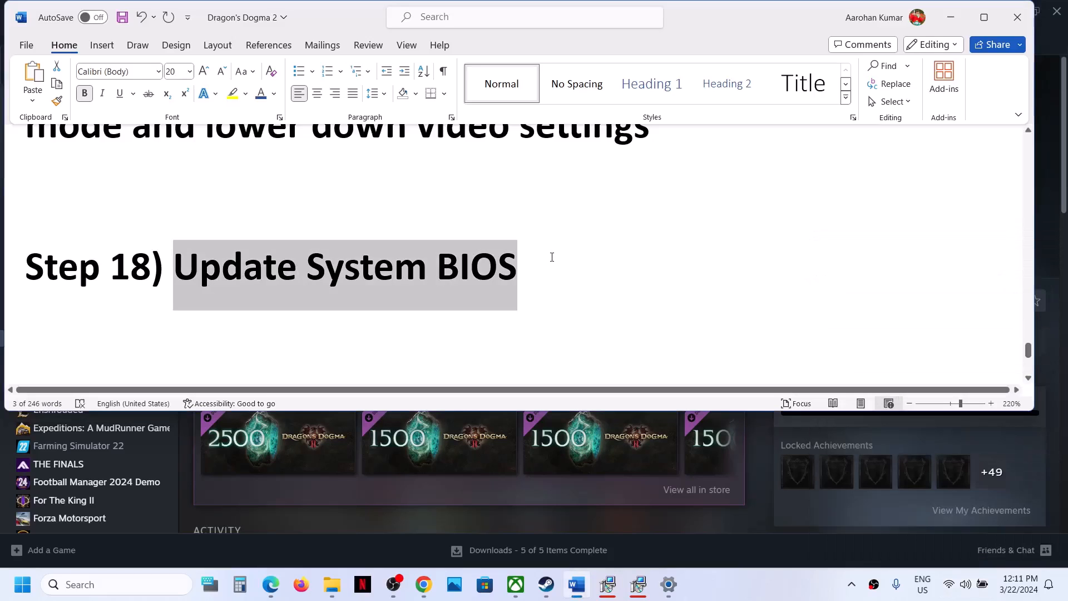
- Go to Step 19 in the document and read the instruction on uninstalling the game
scroll(552, 257, down, 5)
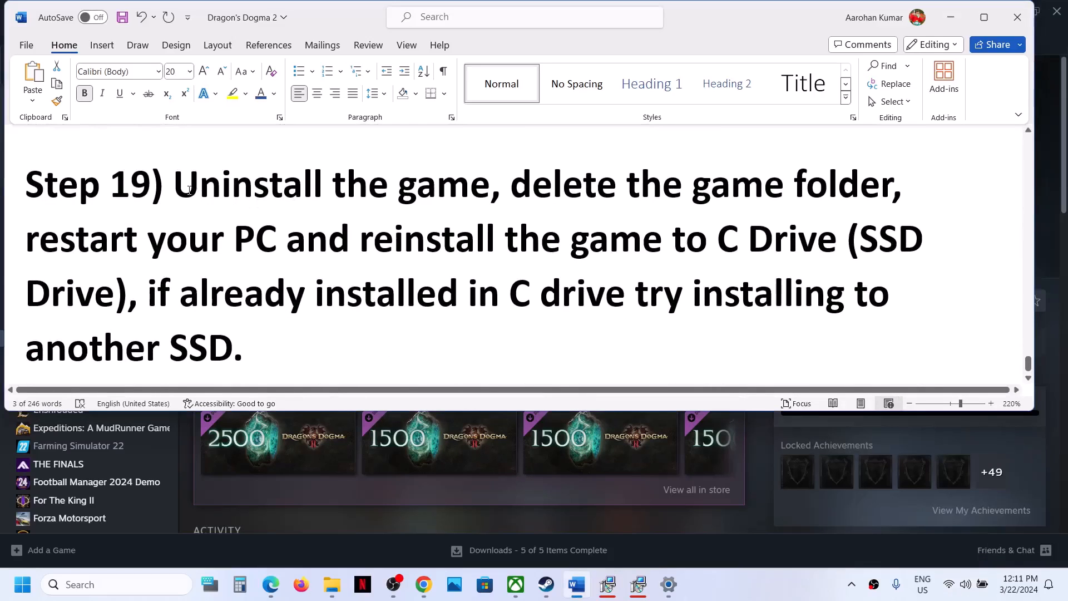
drag(284, 205, 665, 239)
click(373, 239)
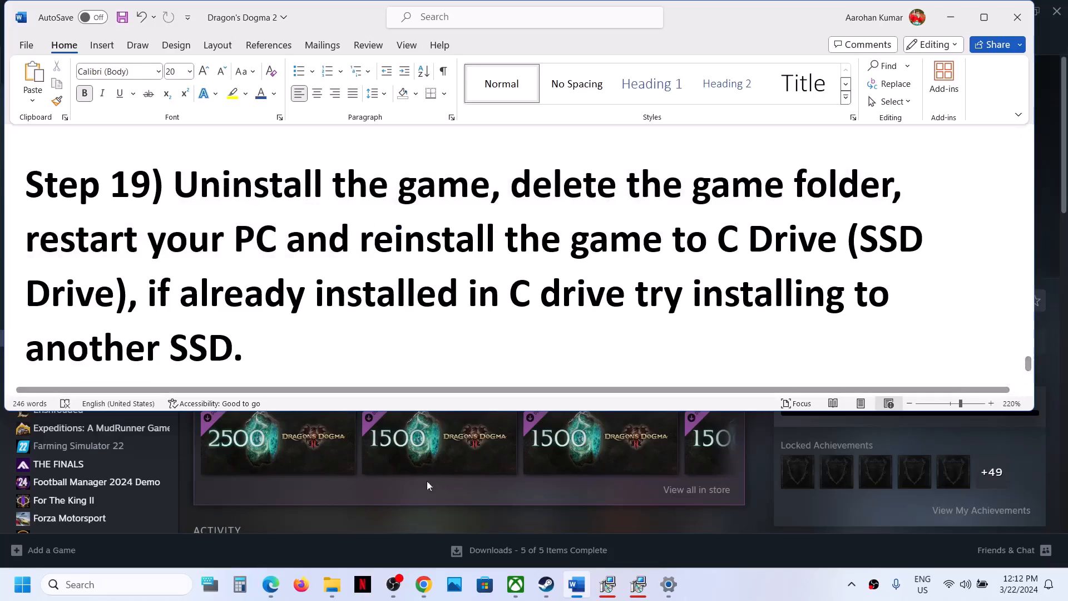
- Switch to Steam, bring up the Manage options for Dragon's Dogma 2, and briefly view the open File Explorer window
click(368, 513)
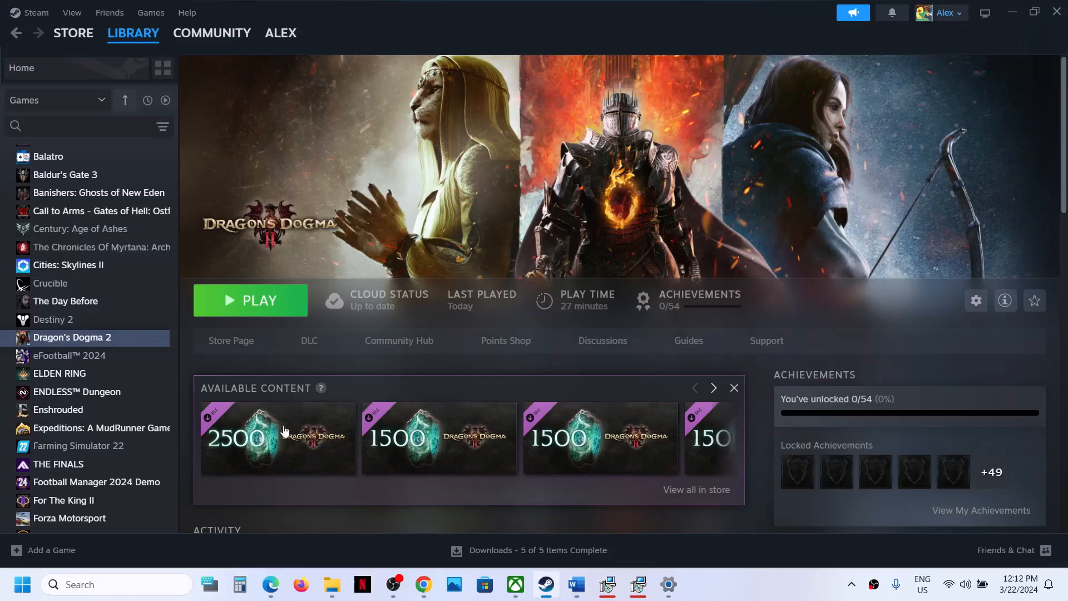
right_click(109, 337)
mouse_move(139, 409)
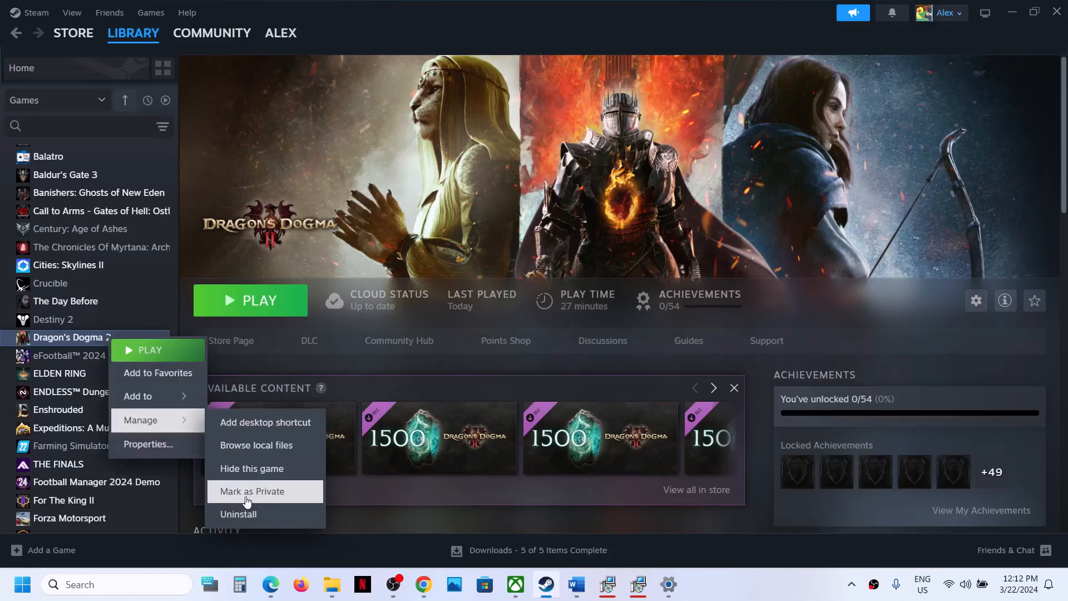
click(333, 588)
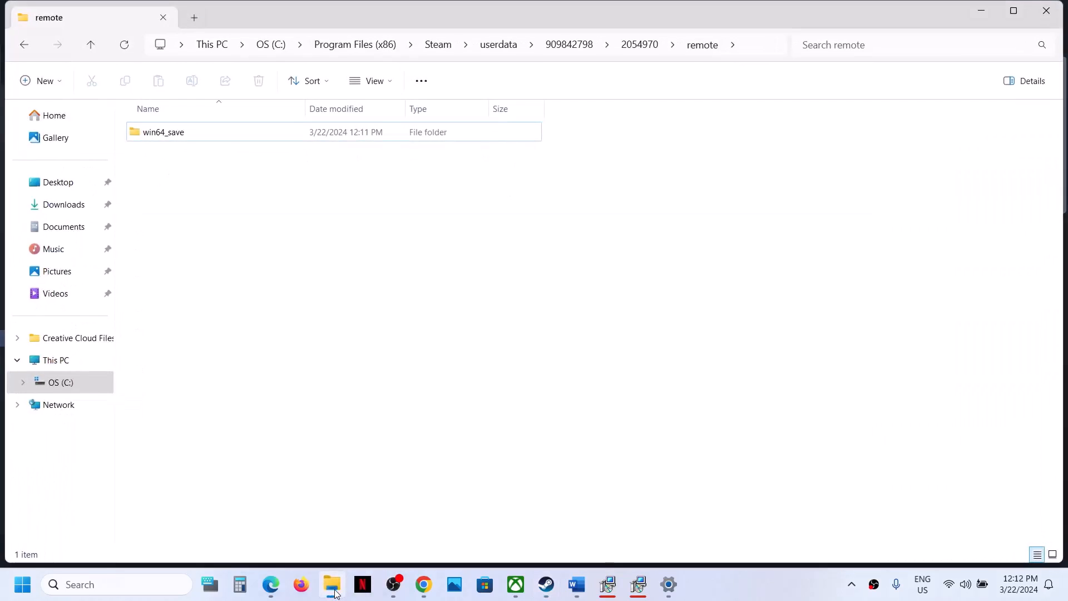
click(334, 589)
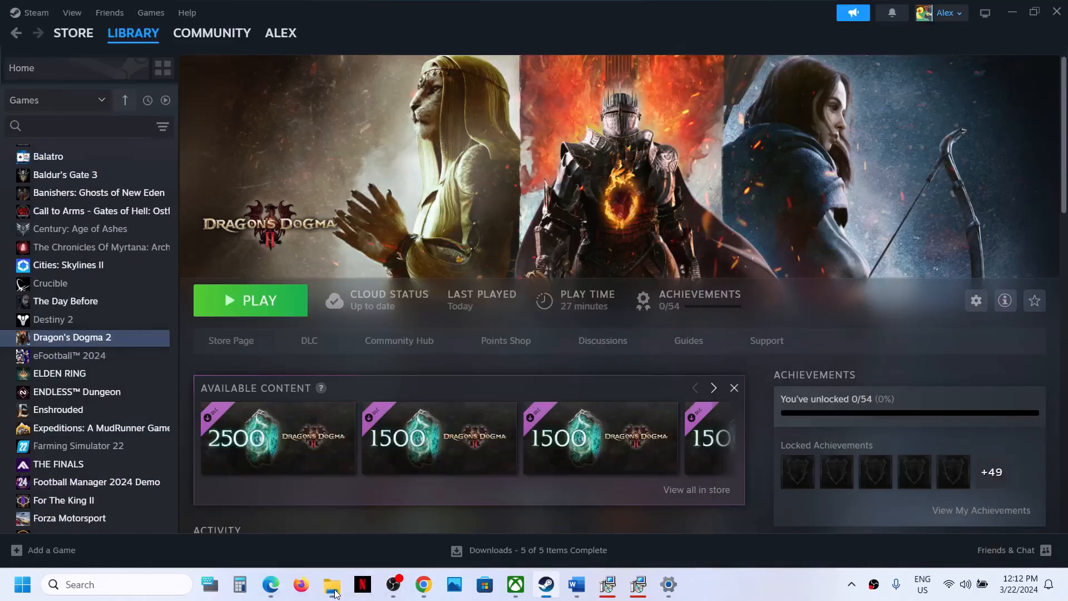
- Return to the Word document, highlight Step 19's instructions on reinstalling to C Drive or another SSD, and minimize the document
click(576, 584)
drag(576, 180, 840, 254)
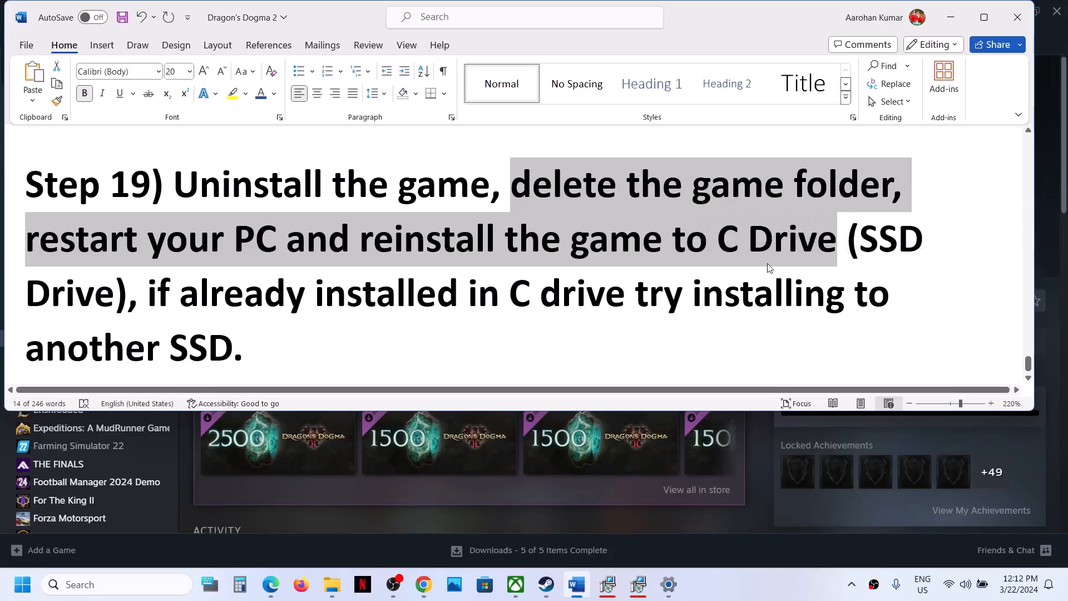
click(773, 245)
drag(667, 241, 756, 238)
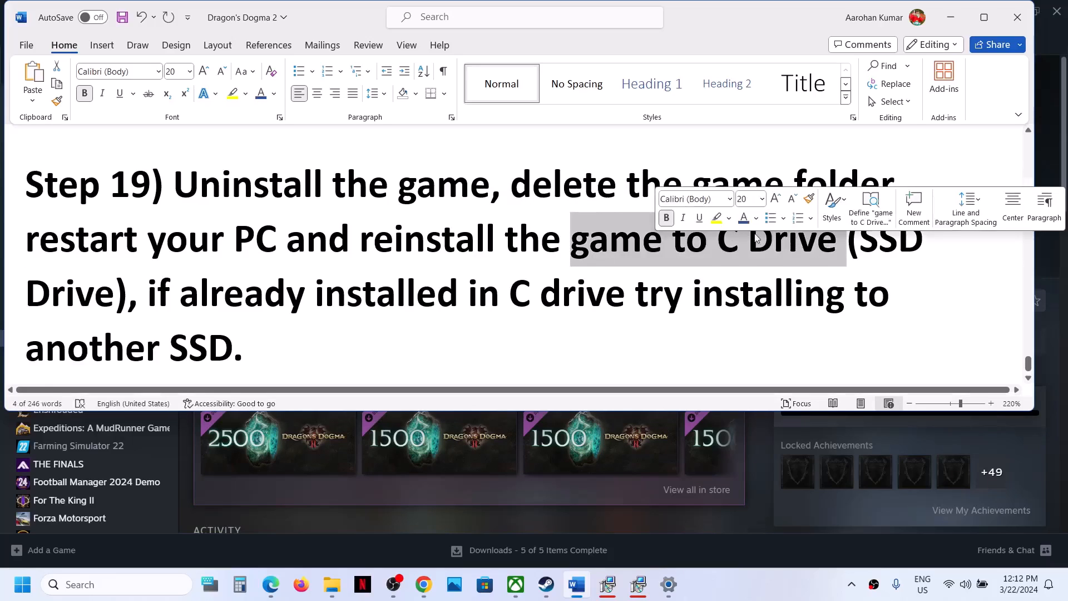
drag(167, 295, 208, 349)
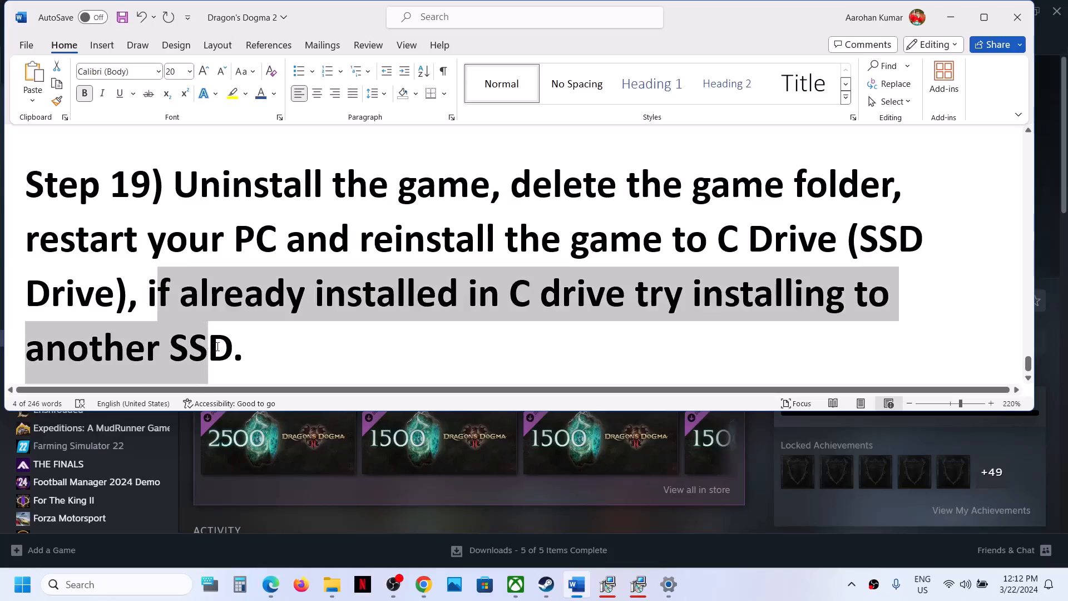
click(950, 18)
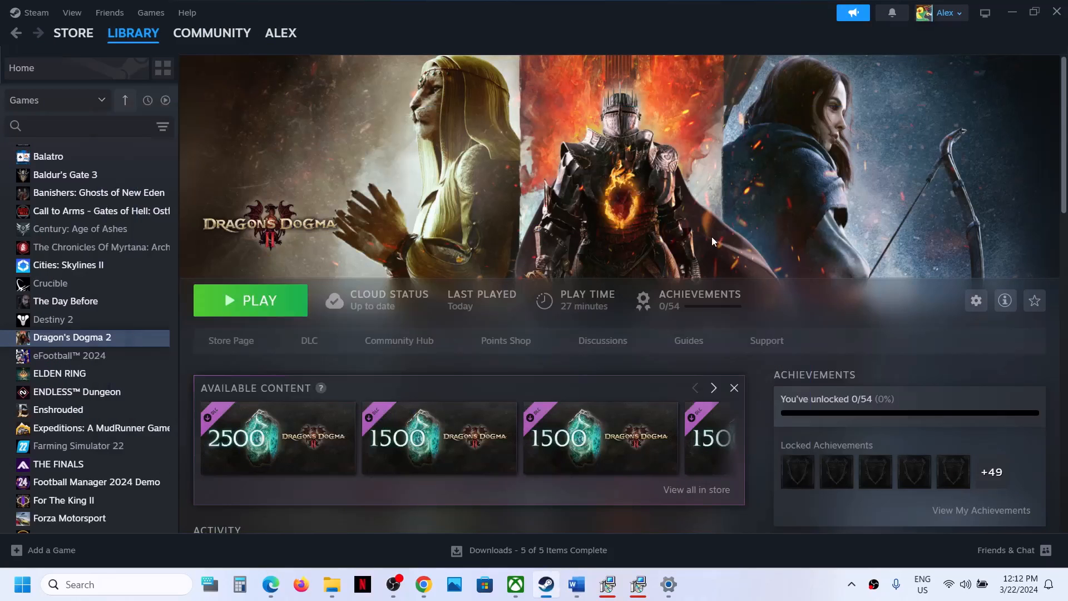